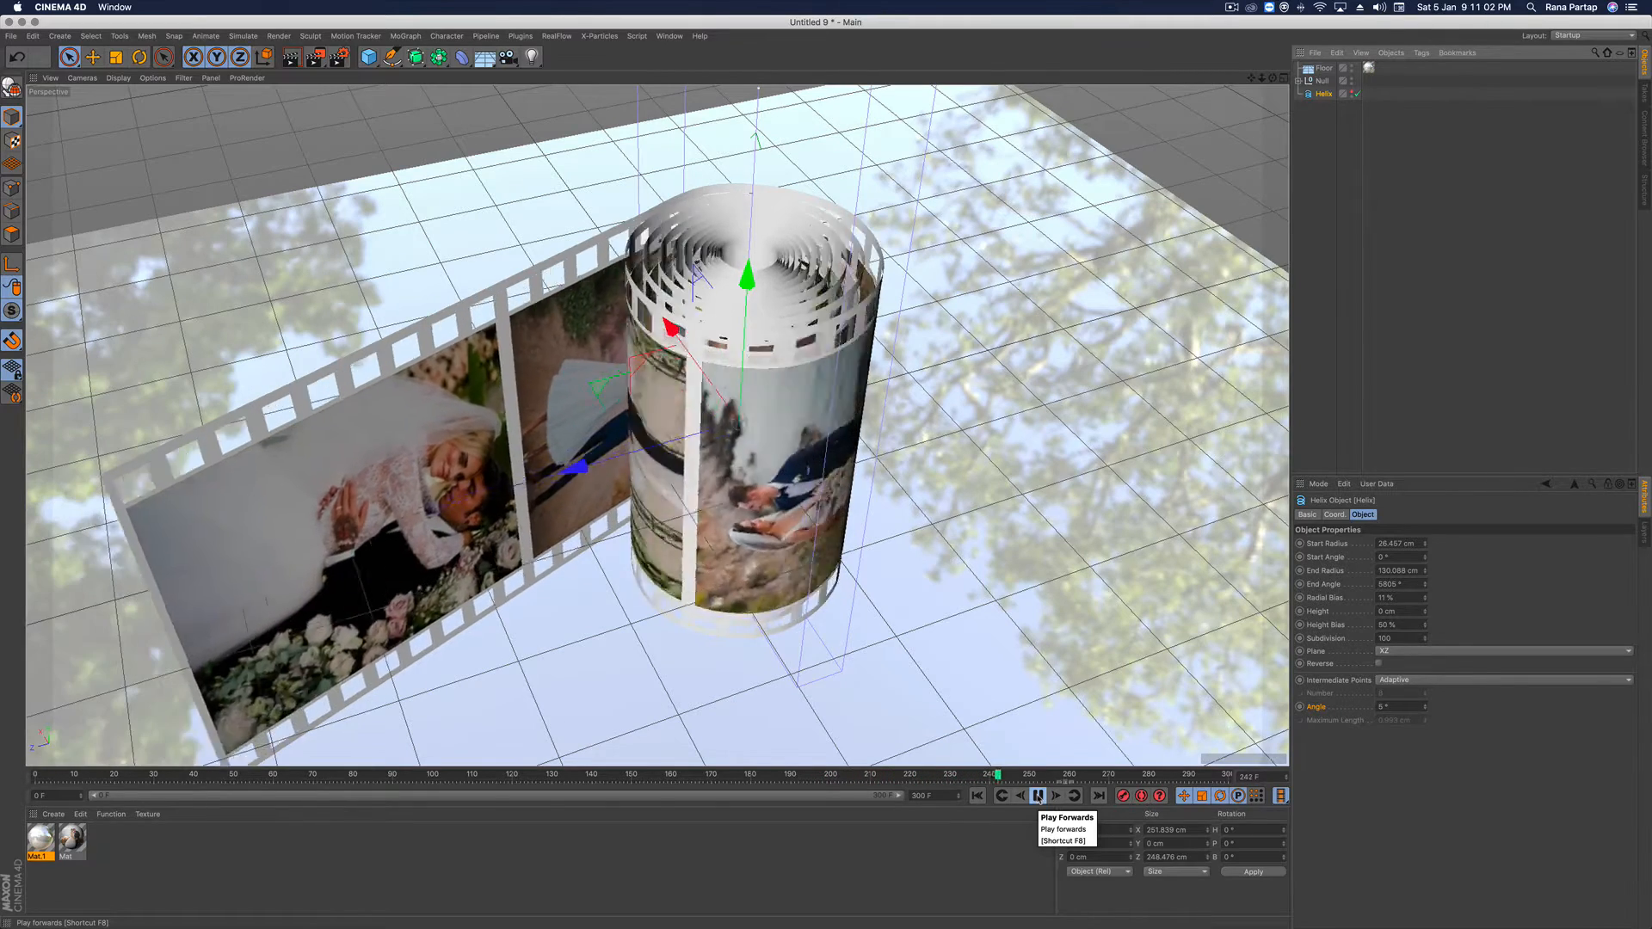
# Stop the film-roll animation playback and render the active view to examine the finished wedding film strip
pyautogui.click(1038, 796)
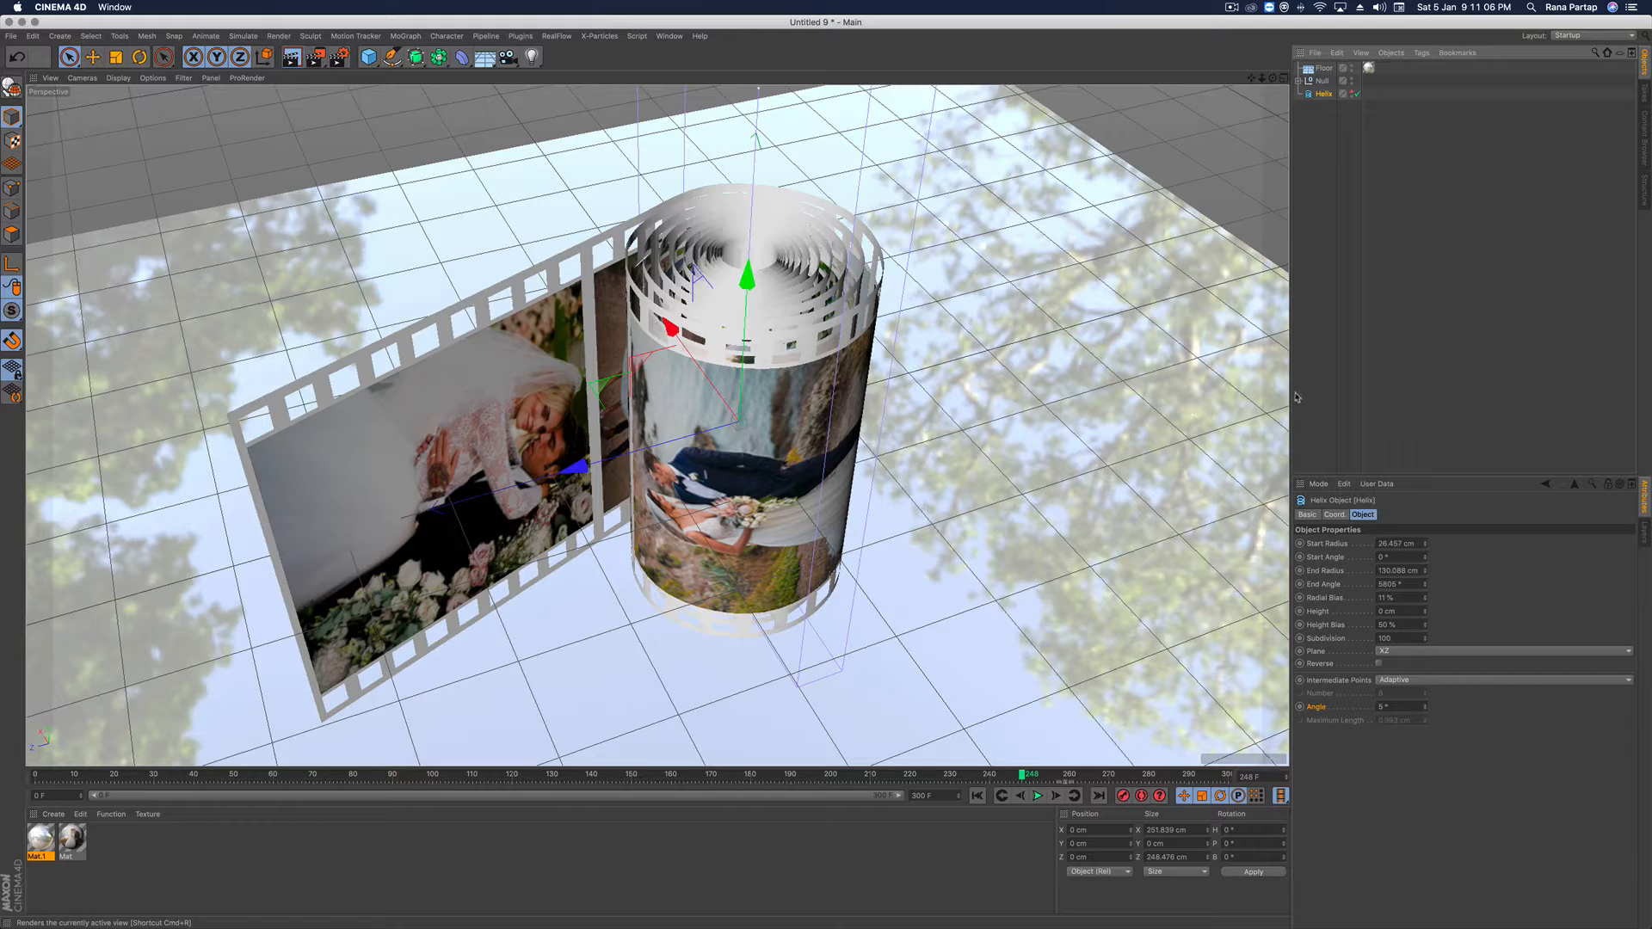
pyautogui.press('super+r')
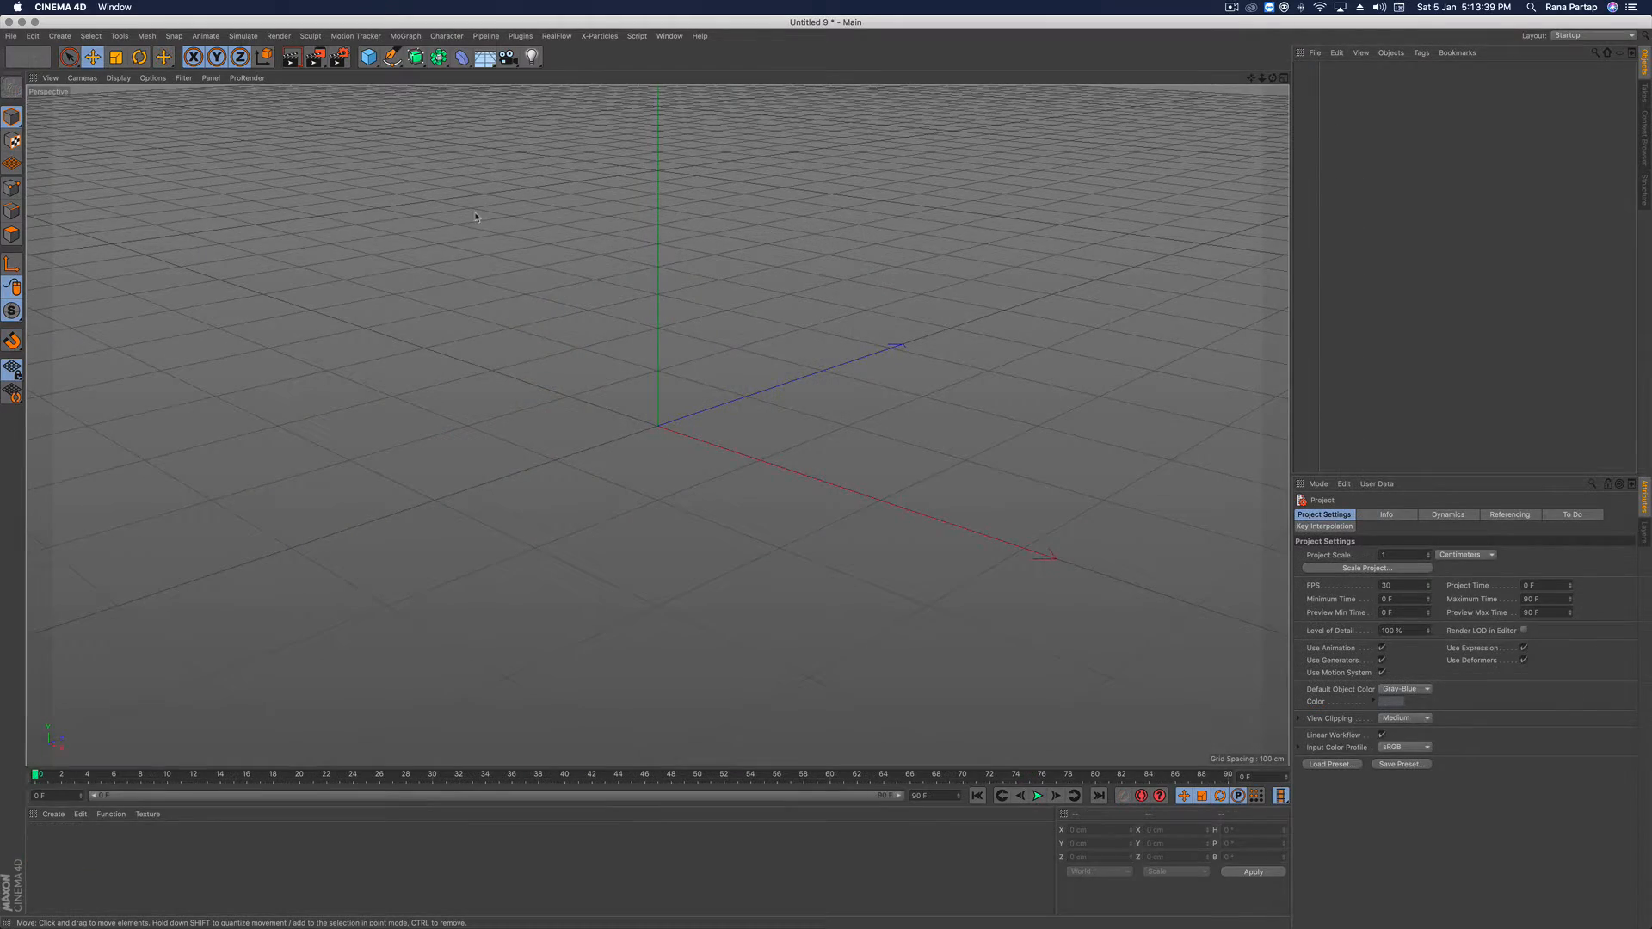
# Add a plane to the empty scene and set its orientation to +Z
pyautogui.click(368, 56)
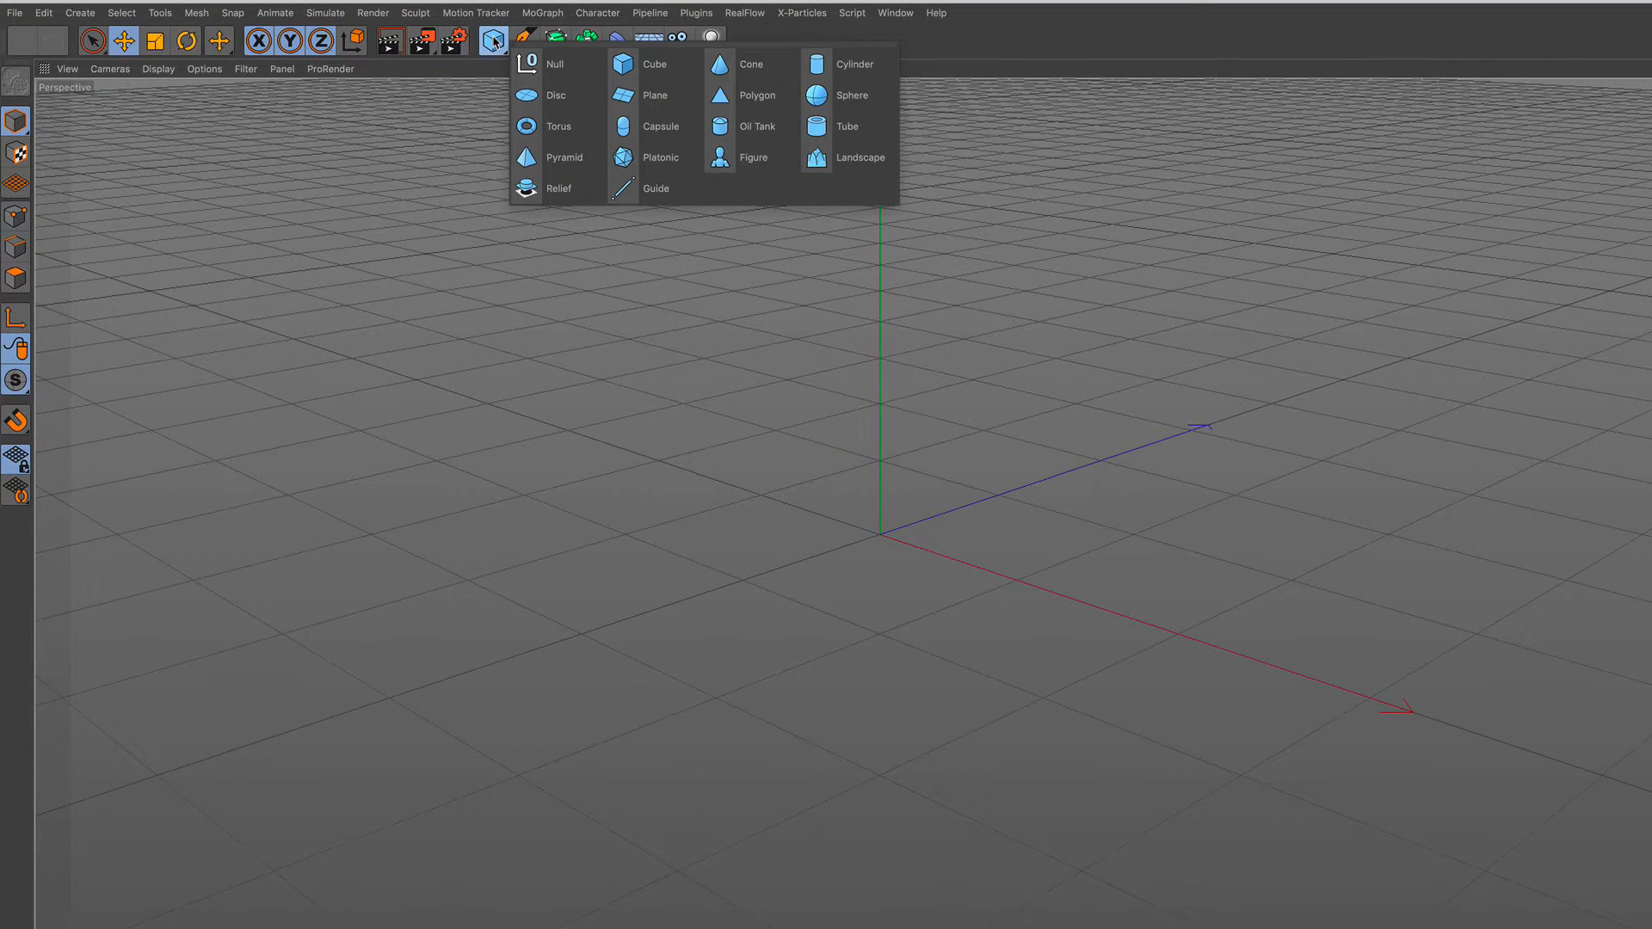
pyautogui.click(636, 96)
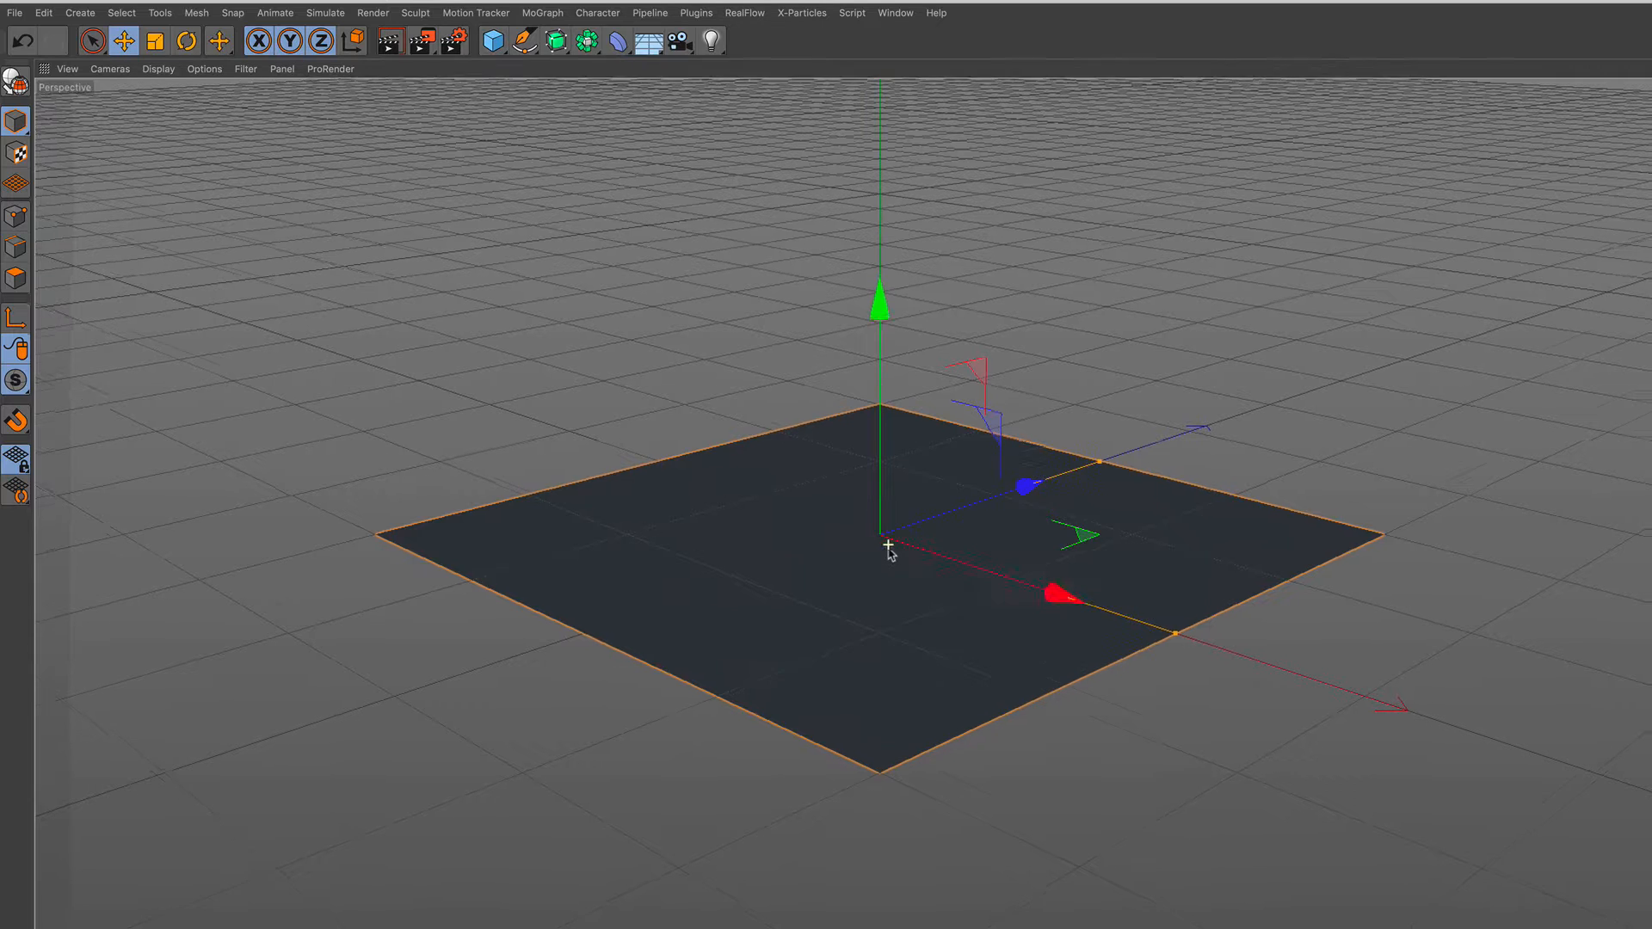
pyautogui.scroll(-1, 888, 547)
pyautogui.keyDown('alt'); pyautogui.moveTo(894, 541); pyautogui.dragTo(892, 569); pyautogui.keyUp('alt')
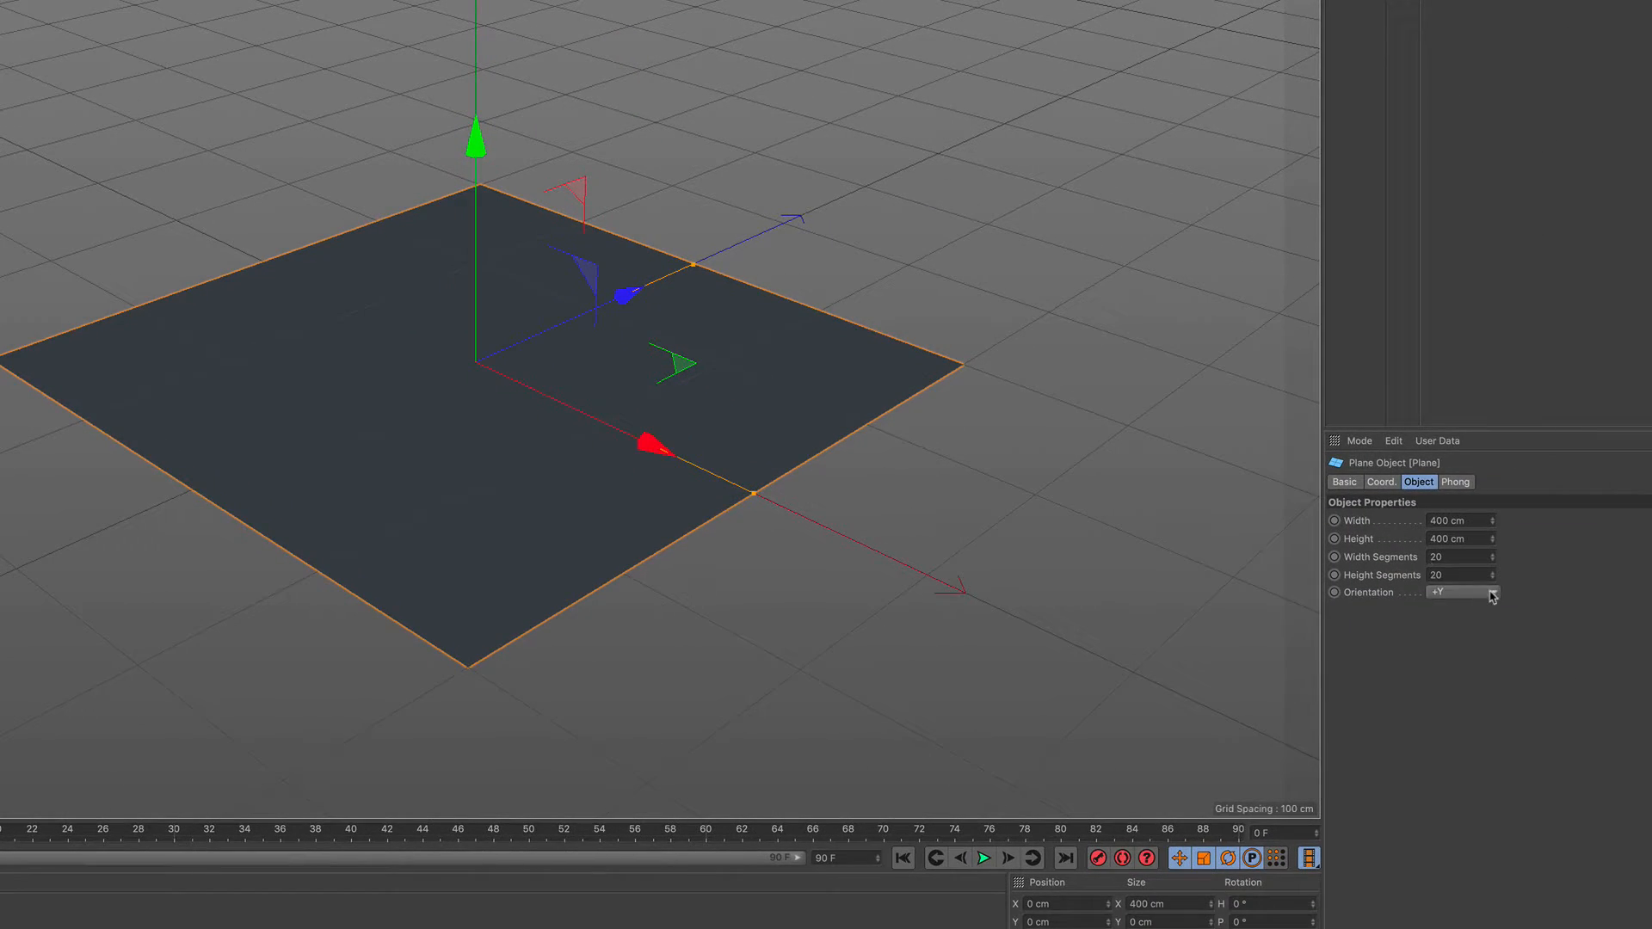
pyautogui.click(1492, 593)
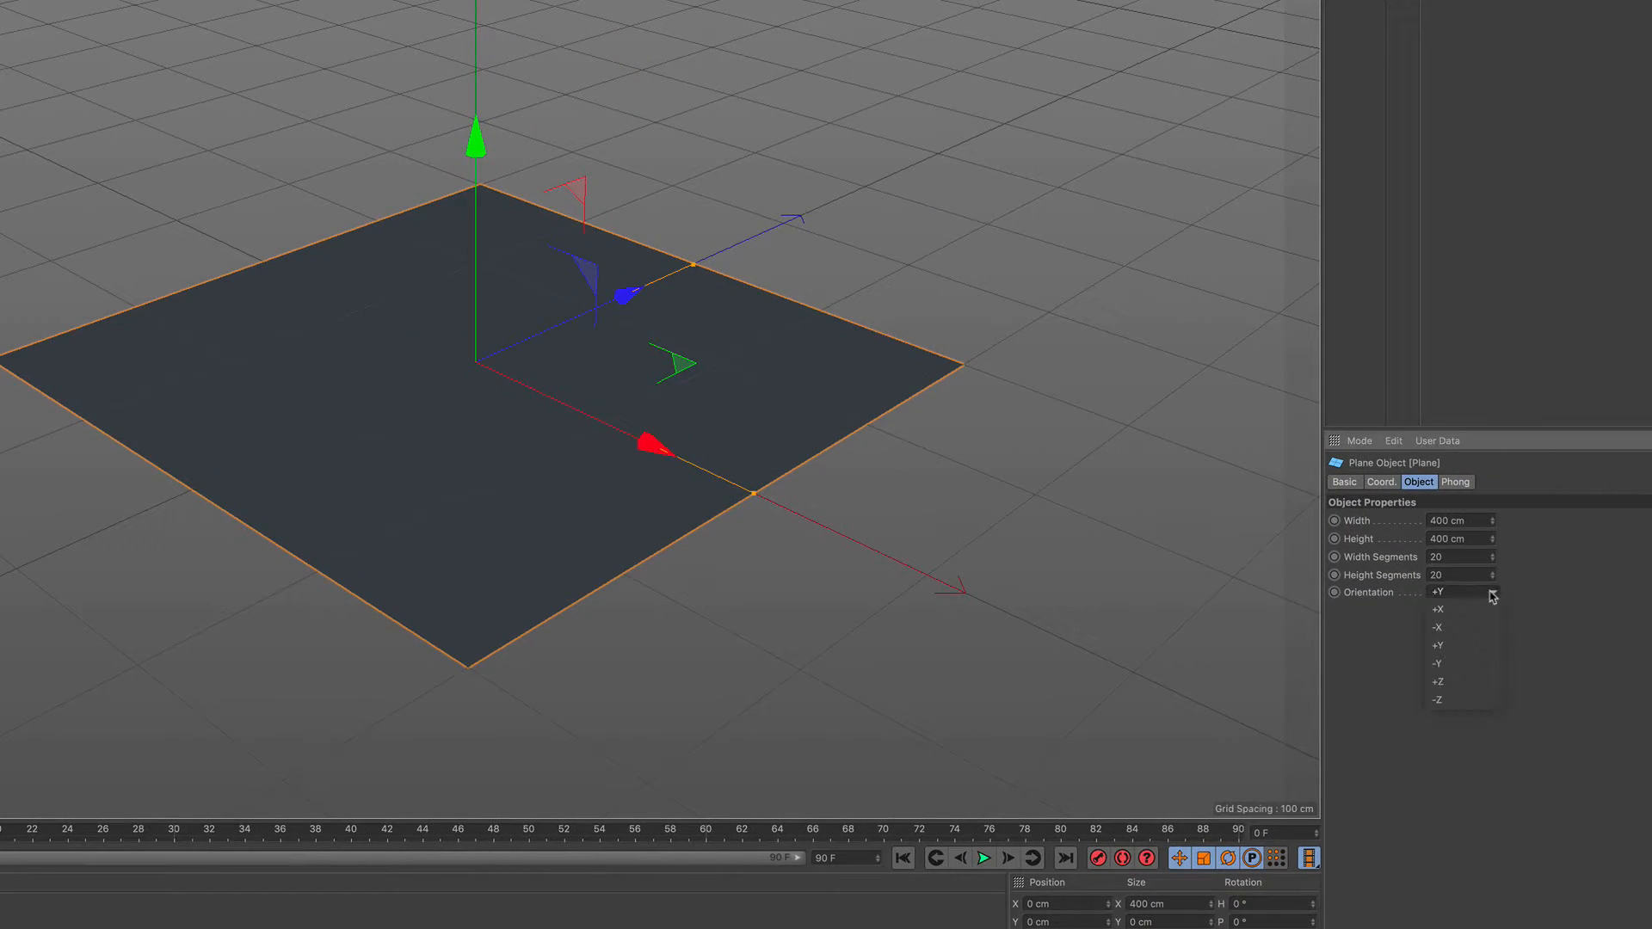
pyautogui.click(1452, 682)
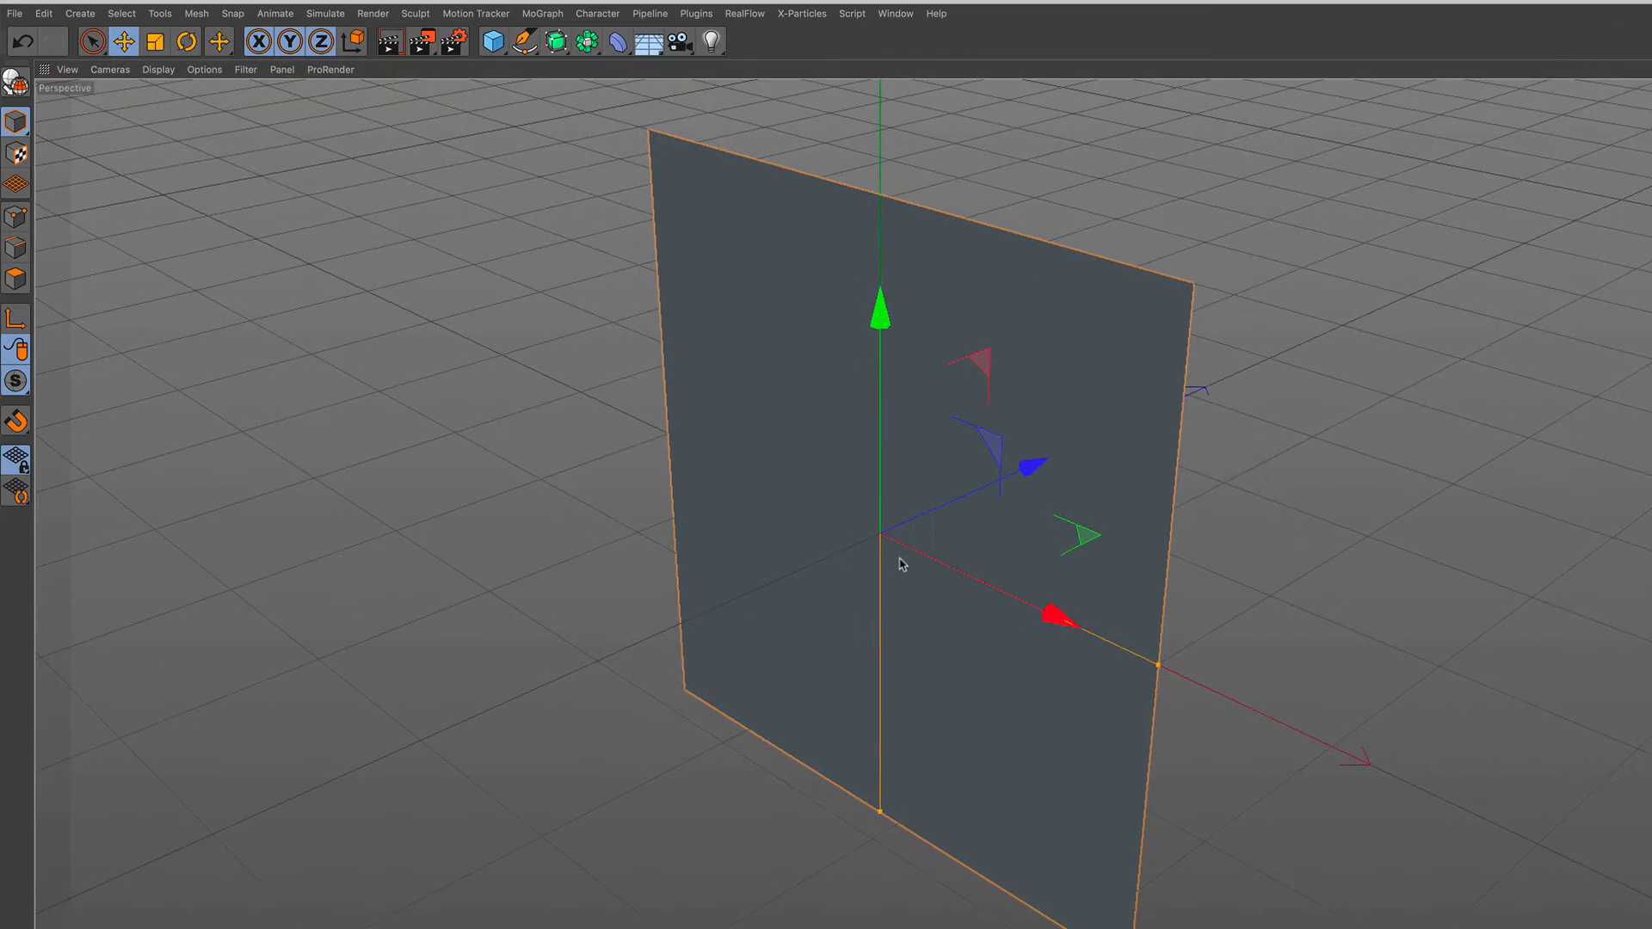
# Add a cube at the centre of the upright plane
pyautogui.keyDown('alt'); pyautogui.moveTo(901, 563); pyautogui.dragTo(865, 570); pyautogui.keyUp('alt')
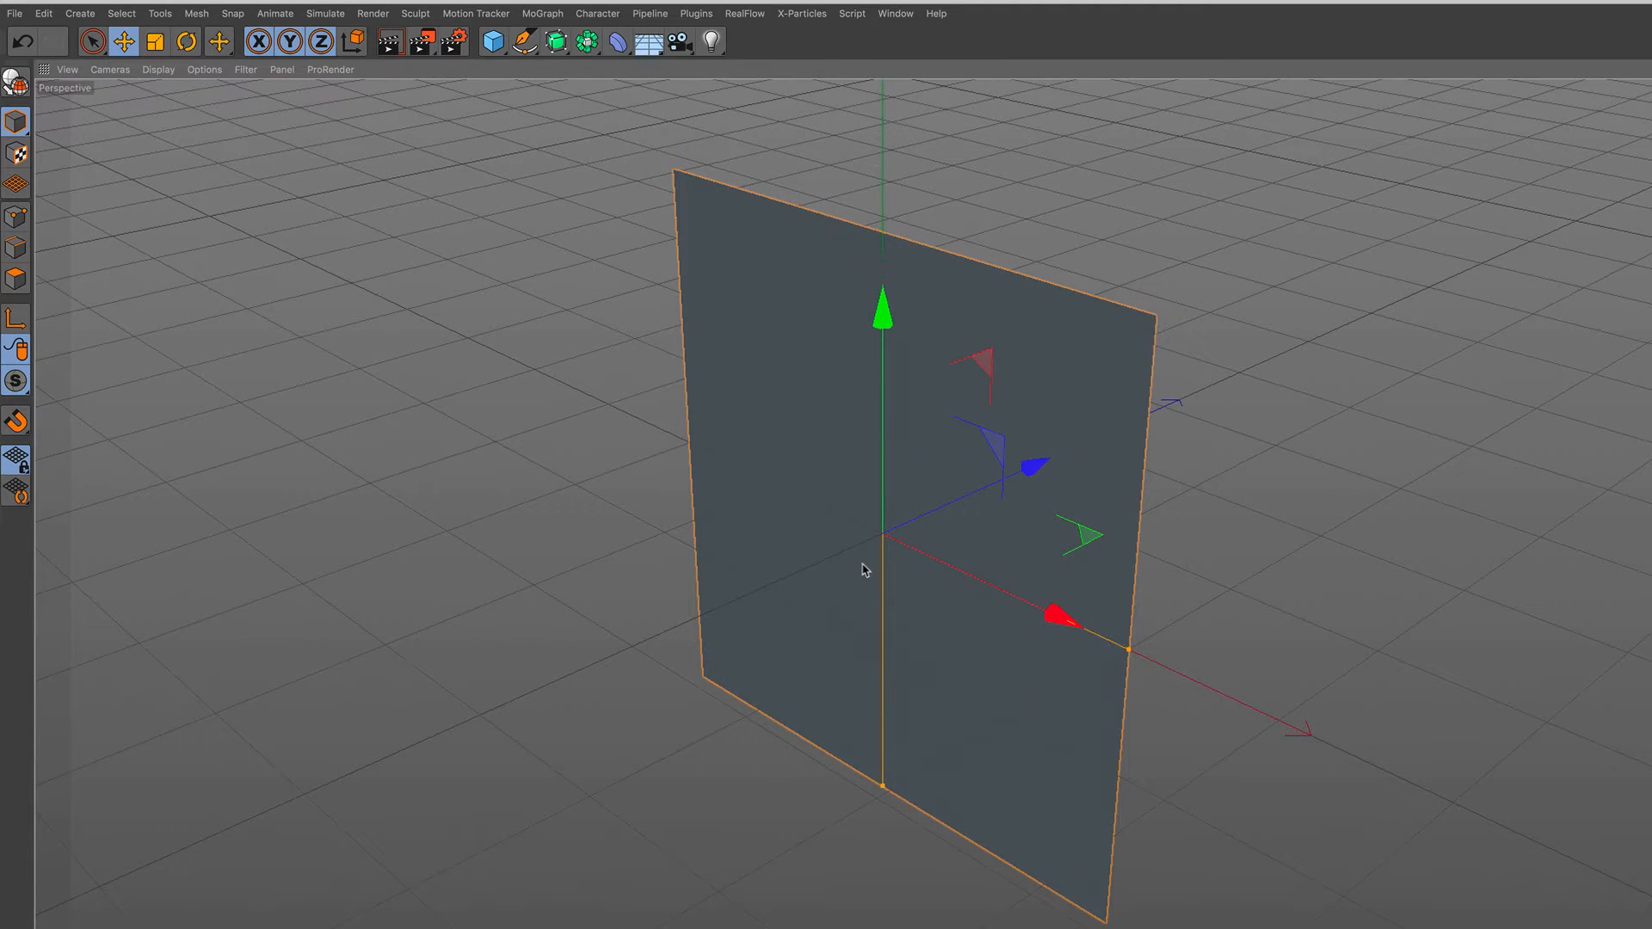
pyautogui.click(493, 41)
pyautogui.click(635, 72)
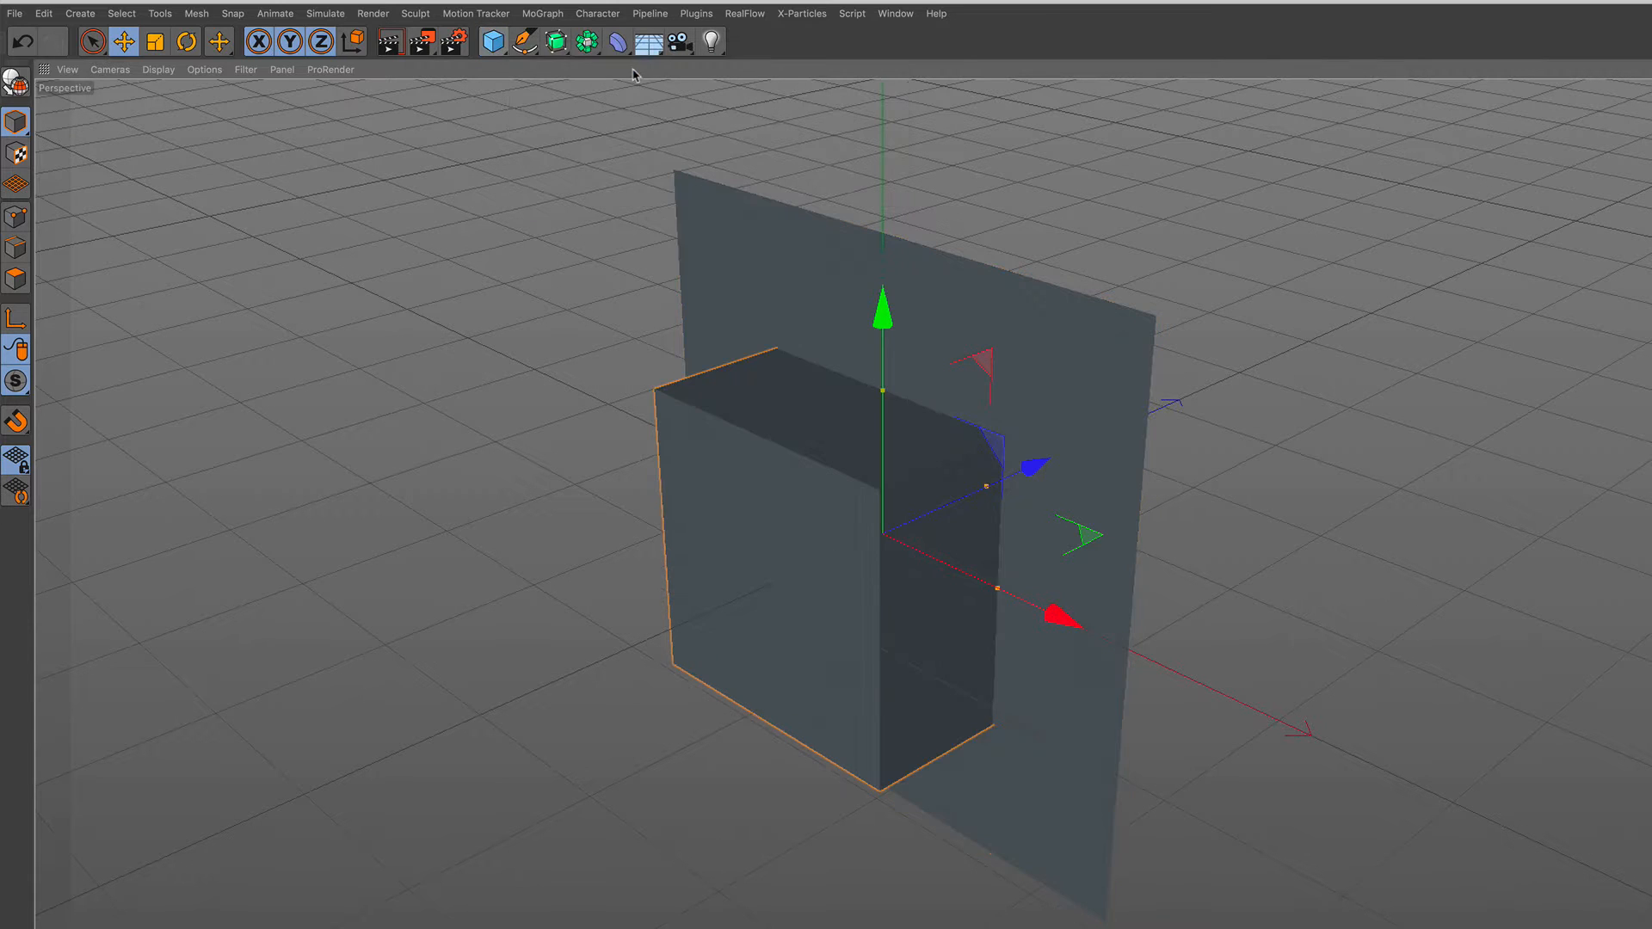
pyautogui.keyDown('alt'); pyautogui.moveTo(811, 527); pyautogui.dragTo(1162, 513); pyautogui.keyUp('alt')
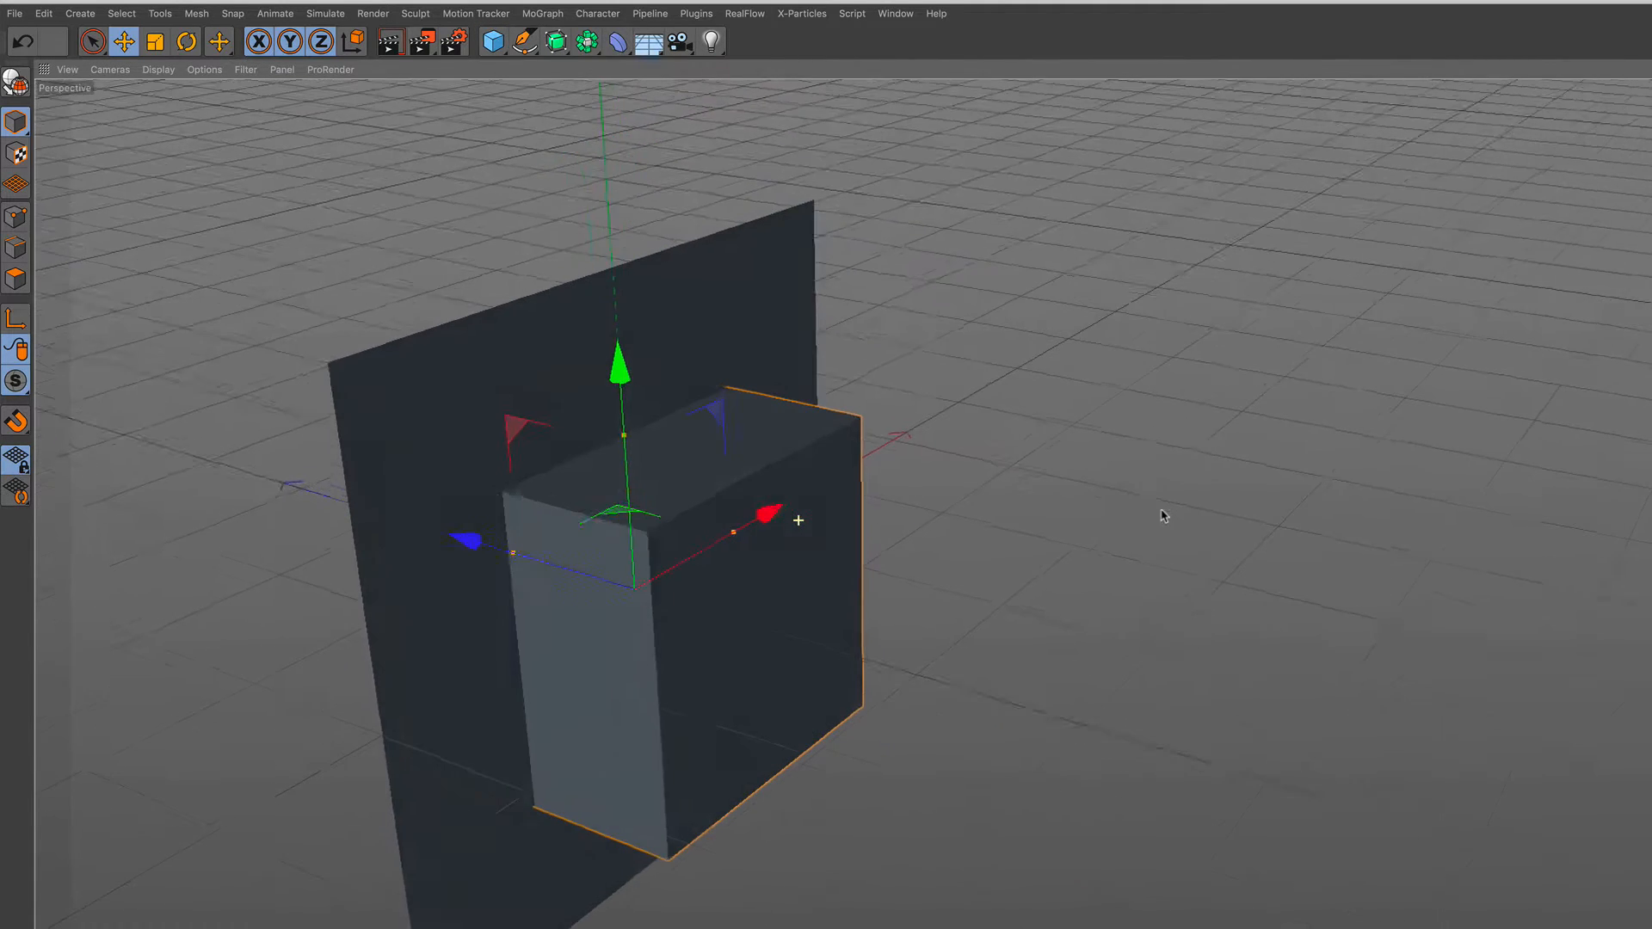
pyautogui.keyDown('alt'); pyautogui.moveTo(633, 543); pyautogui.dragTo(808, 450); pyautogui.keyUp('alt')
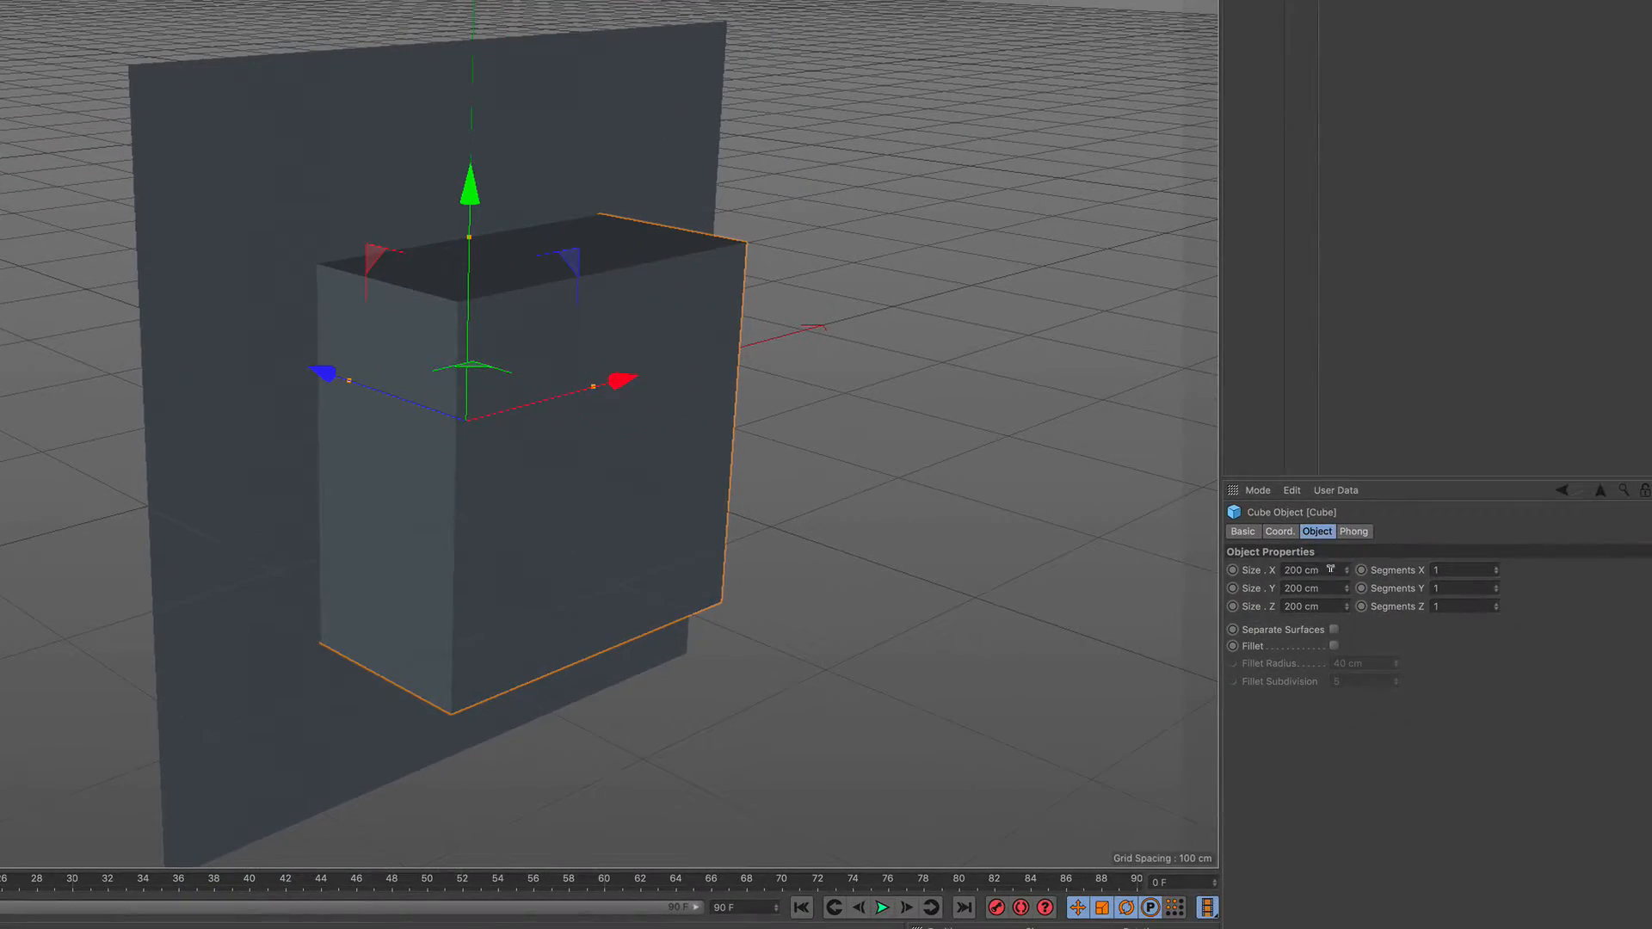
# Set the cube's X, Y and Z sizes to 25 cm each
pyautogui.click(1330, 568)
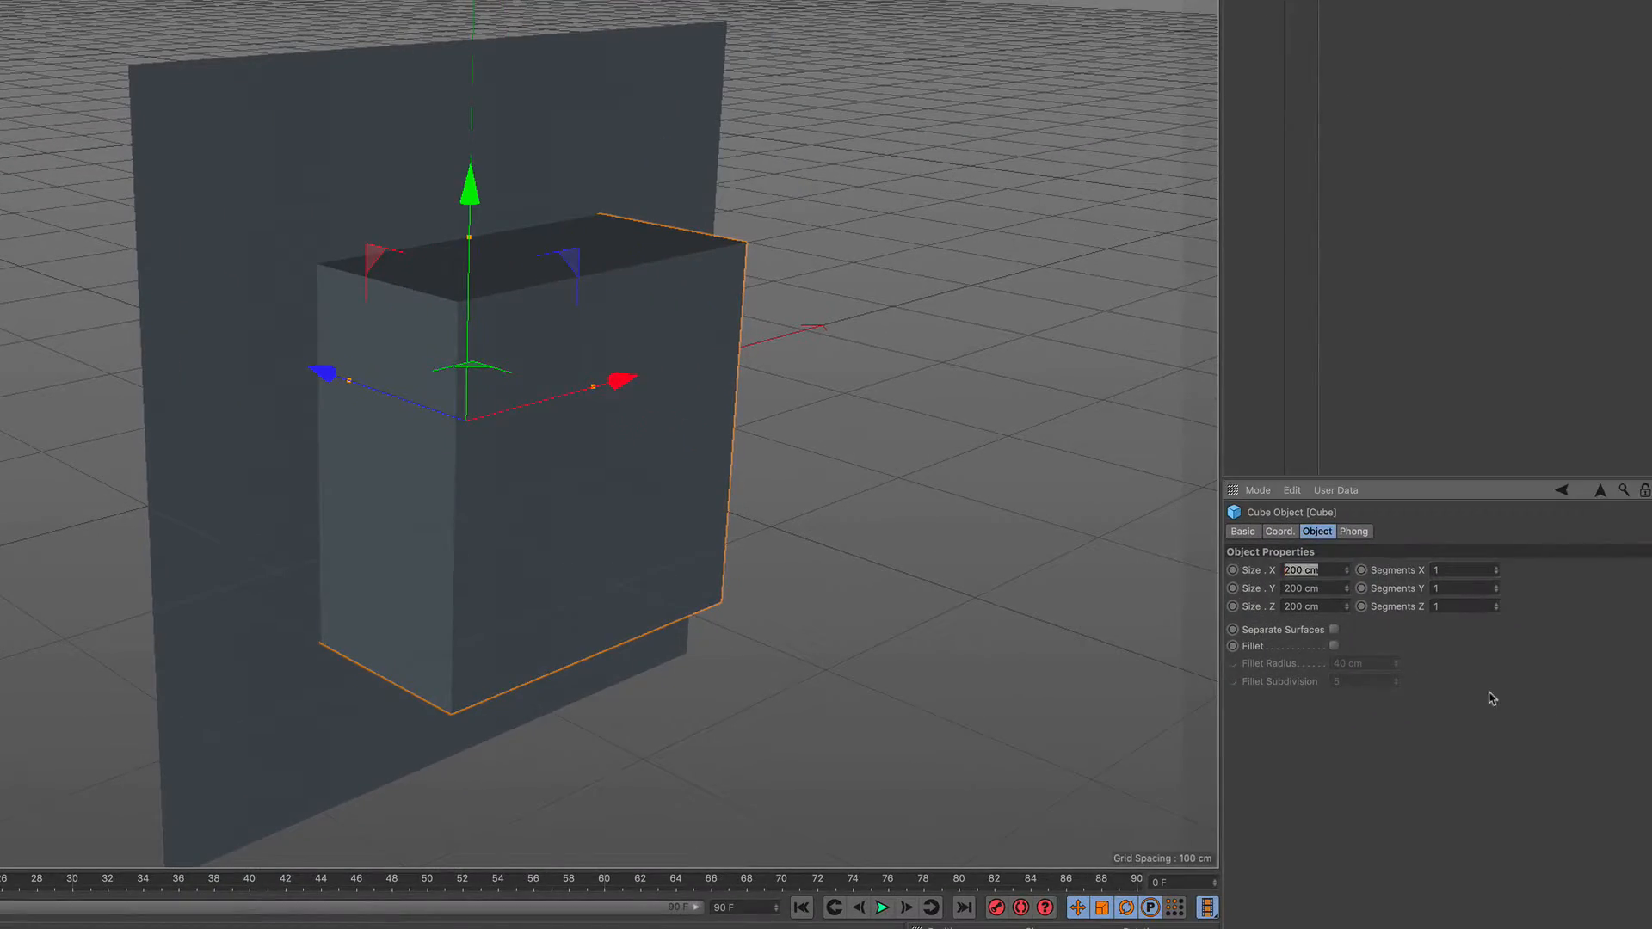
pyautogui.write('25')
pyautogui.press('Return')
pyautogui.press('Tab')
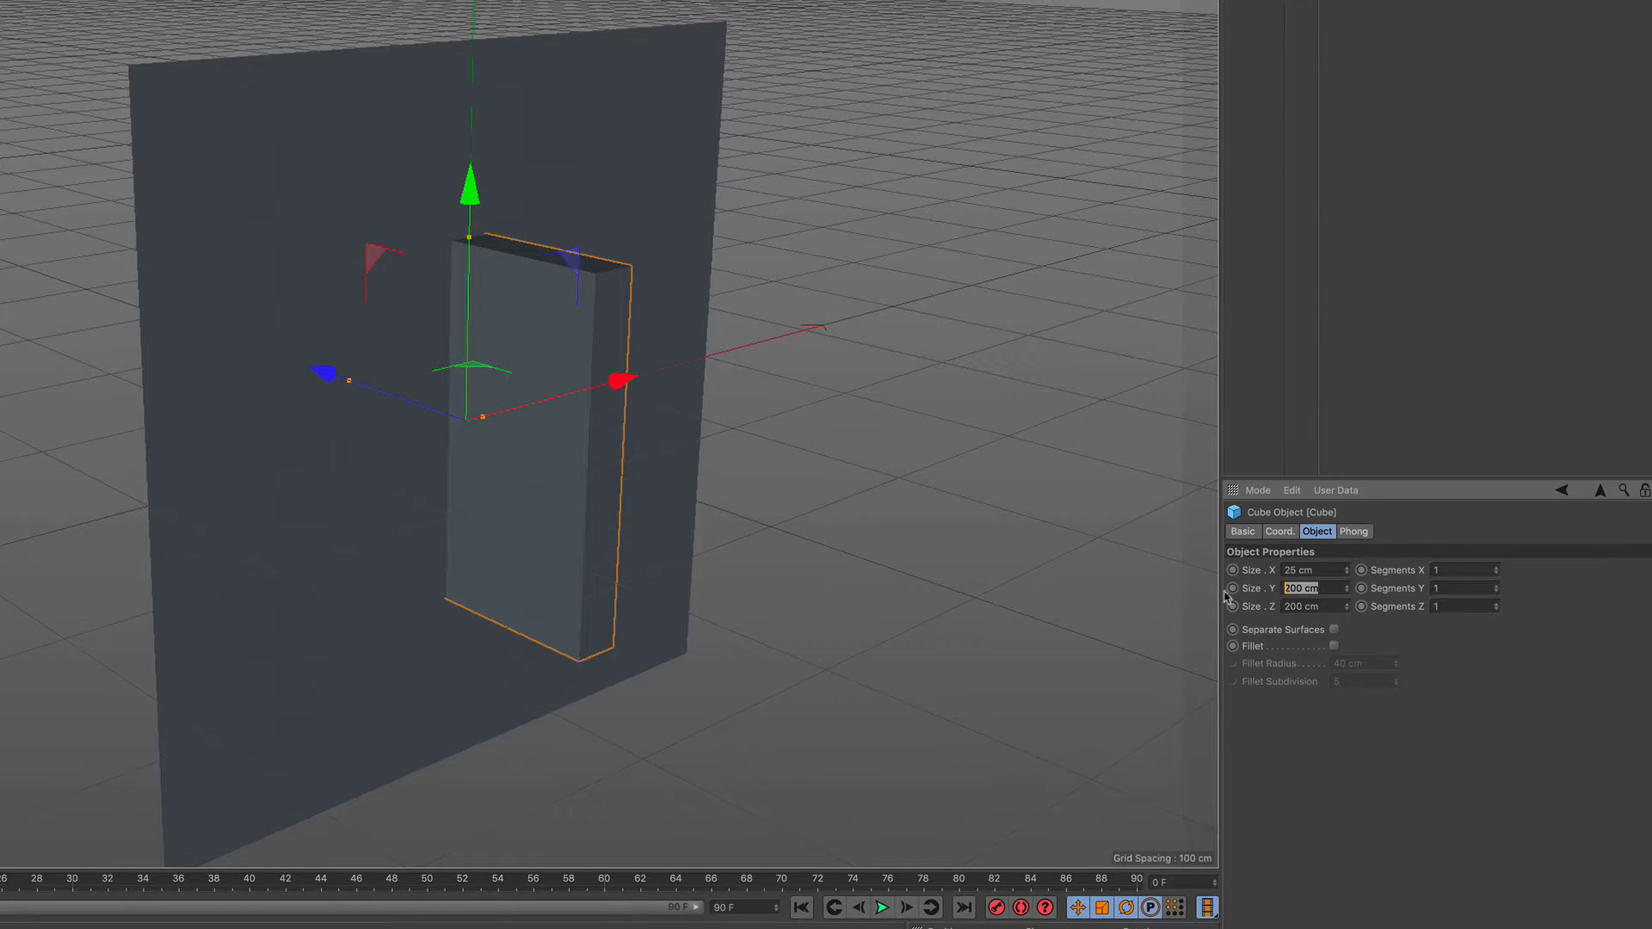
pyautogui.write('25')
pyautogui.press('Return')
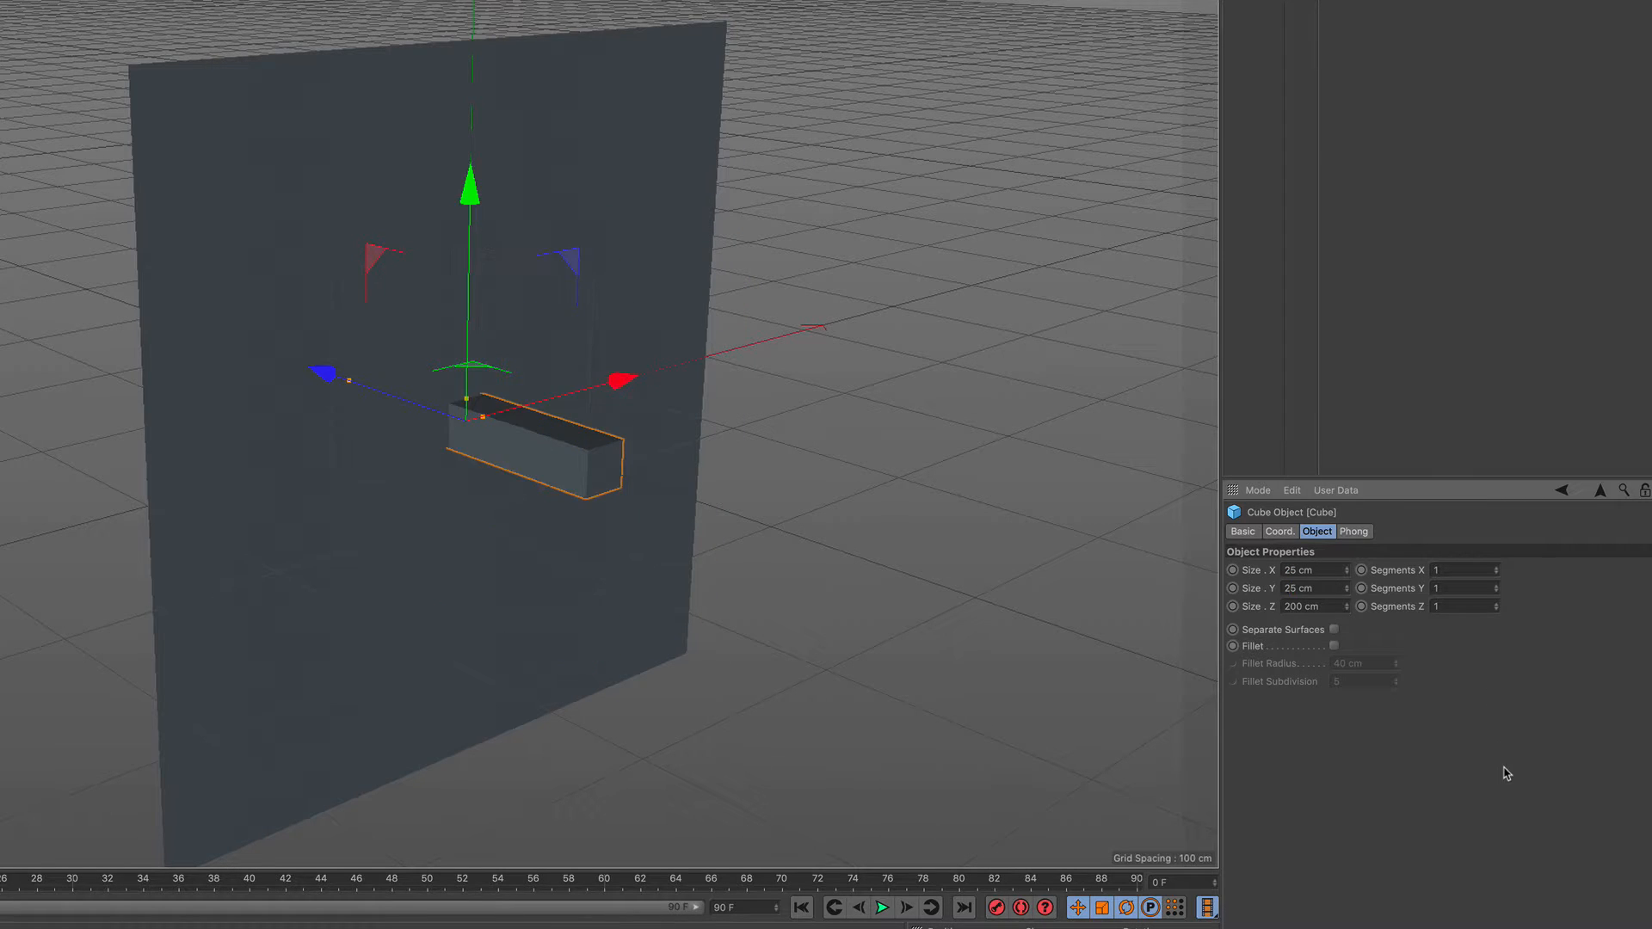
pyautogui.click(1330, 605)
pyautogui.write('25')
pyautogui.press('Return')
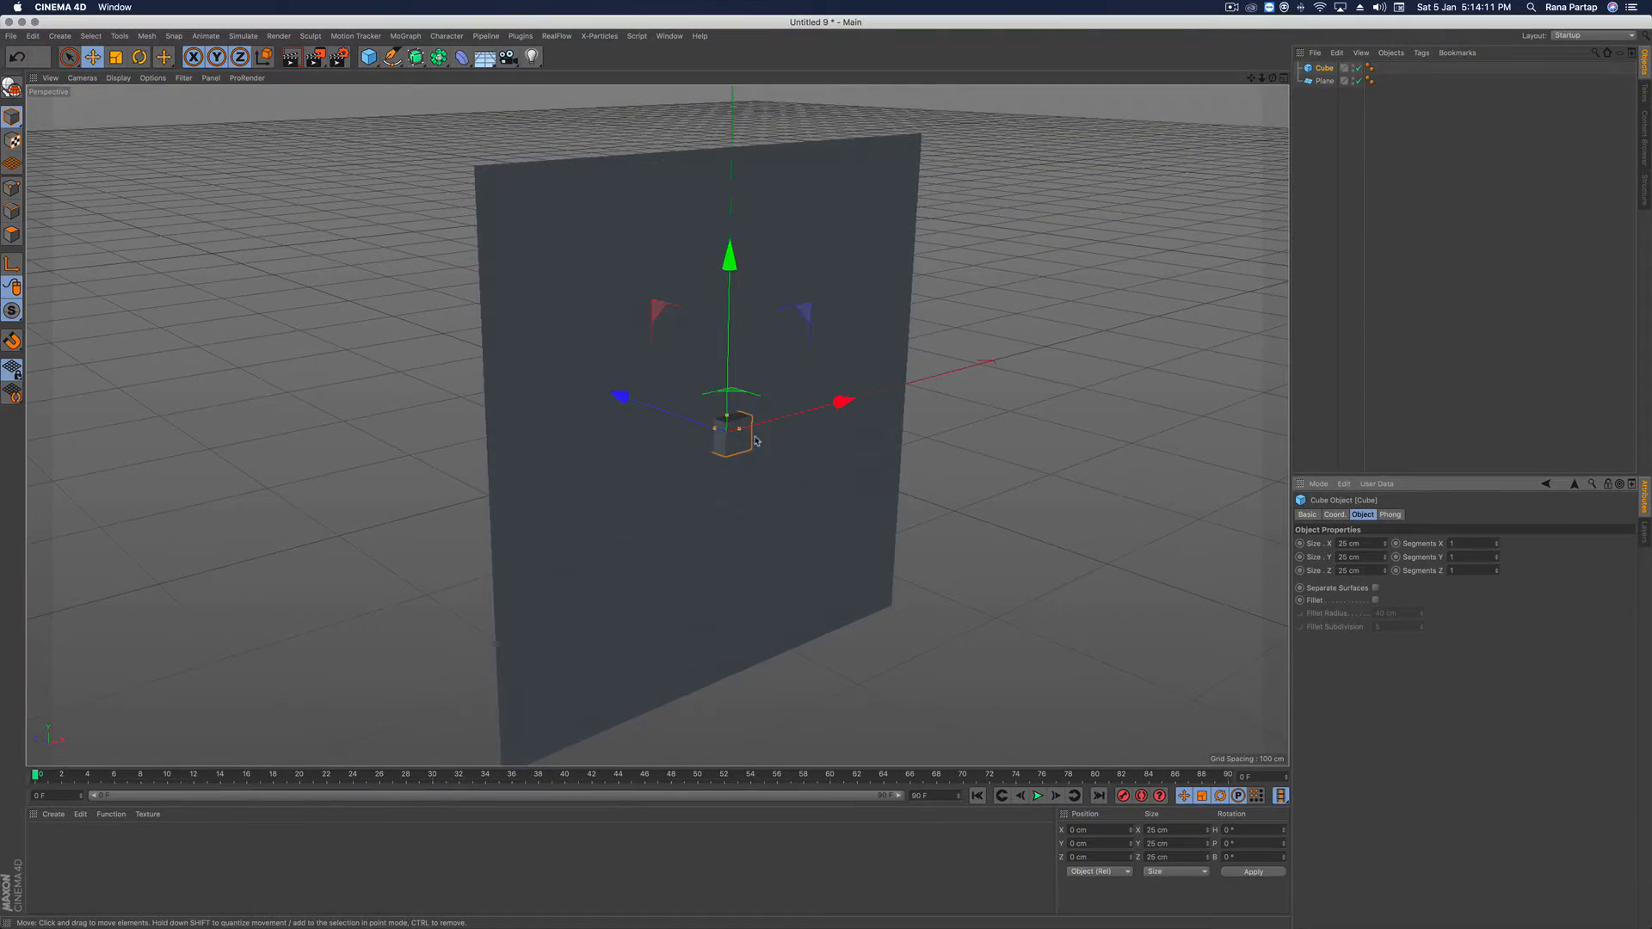
# Change the perspective view's display to shading with lines so the plane's segments are drawn
pyautogui.moveTo(755, 442)
pyautogui.keyDown('alt'); pyautogui.mouseDown()
pyautogui.moveTo(731, 469)
pyautogui.moveTo(788, 478)
pyautogui.moveTo(724, 432)
pyautogui.mouseUp(); pyautogui.keyUp('alt')
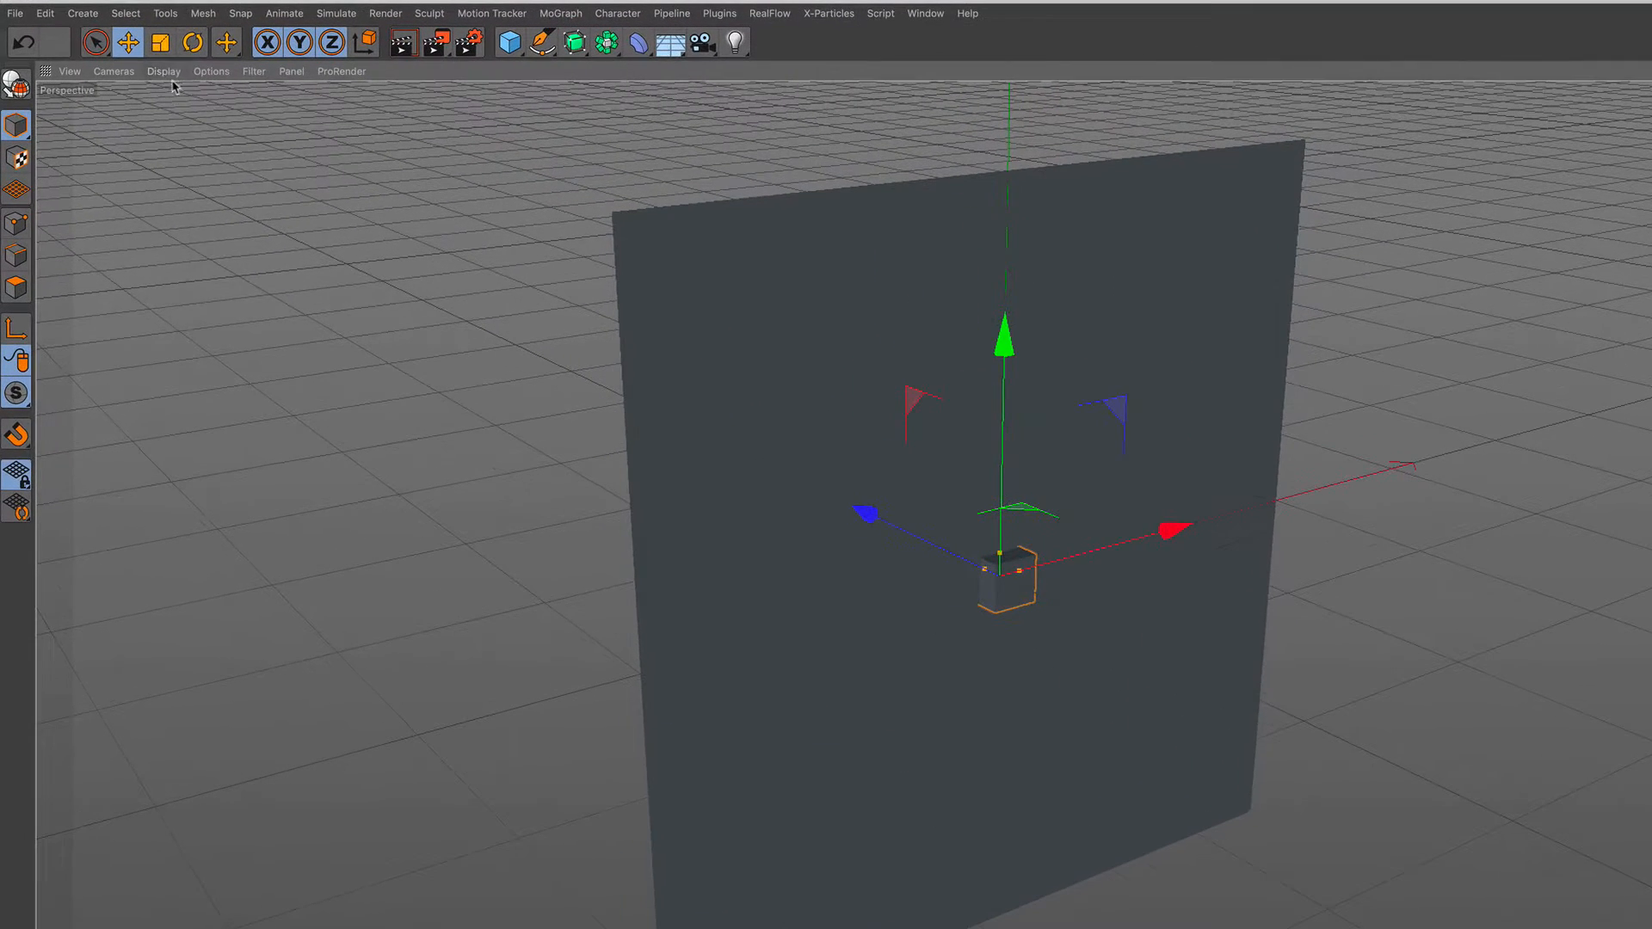
pyautogui.click(121, 78)
pyautogui.click(176, 115)
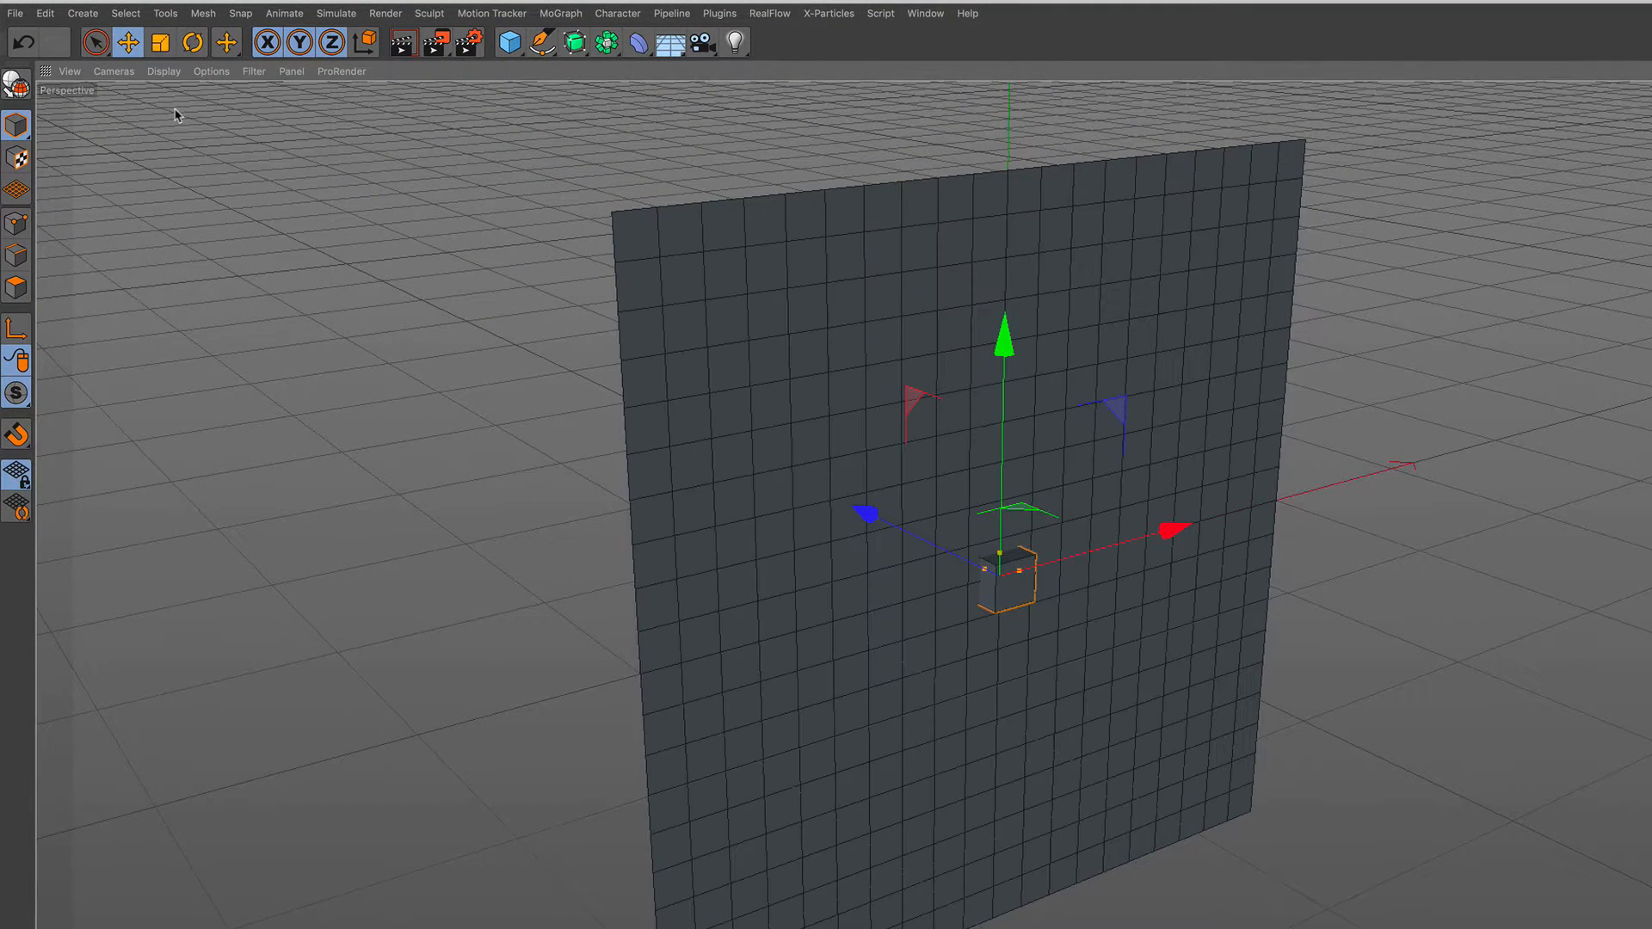
pyautogui.scroll(1, 976, 540)
pyautogui.keyDown('alt'); pyautogui.moveTo(1038, 581); pyautogui.dragTo(986, 580); pyautogui.keyUp('alt')
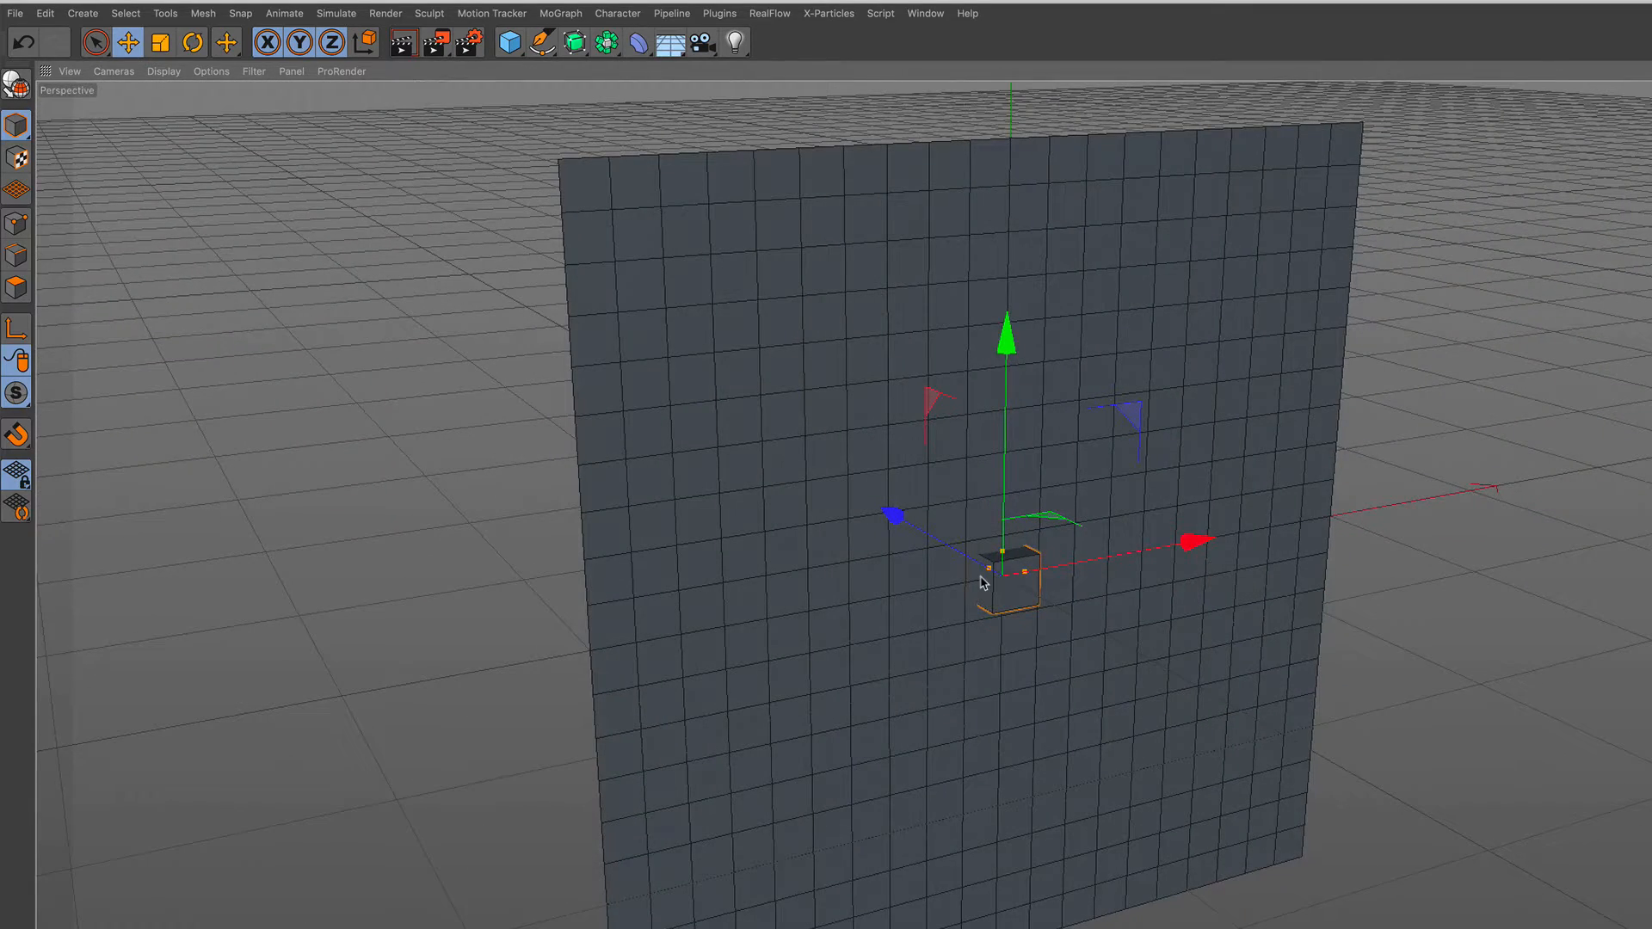
# Enable snapping with Auto Snapping and Vertex Snap, and turn on Edge Snap as well
pyautogui.click(17, 435)
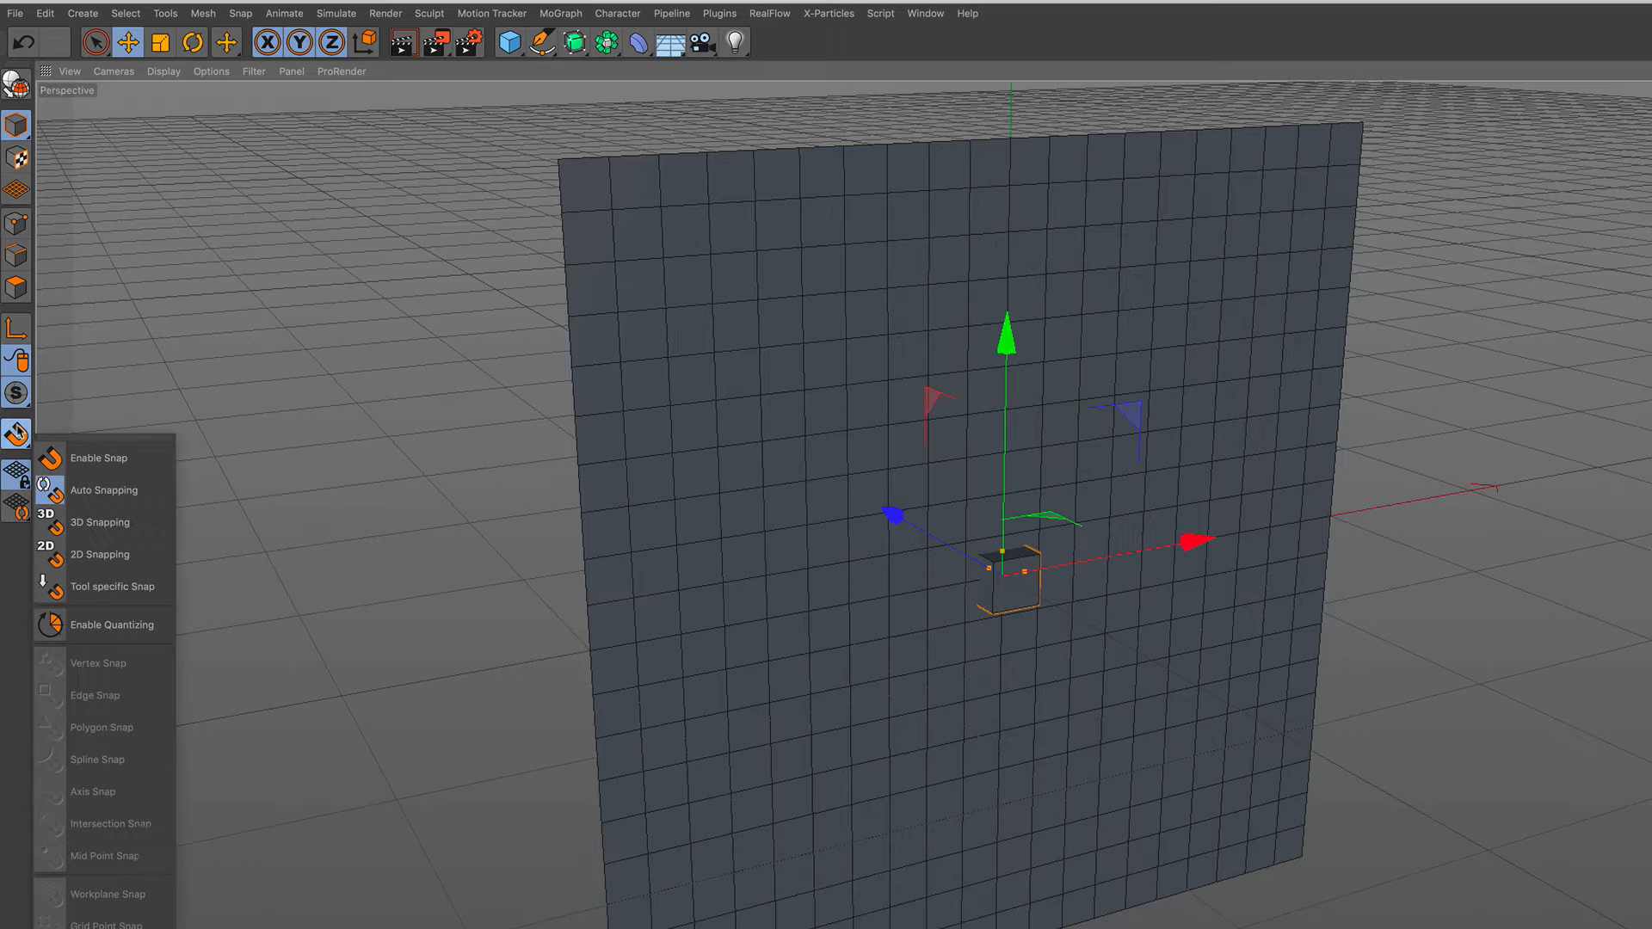
pyautogui.click(108, 441)
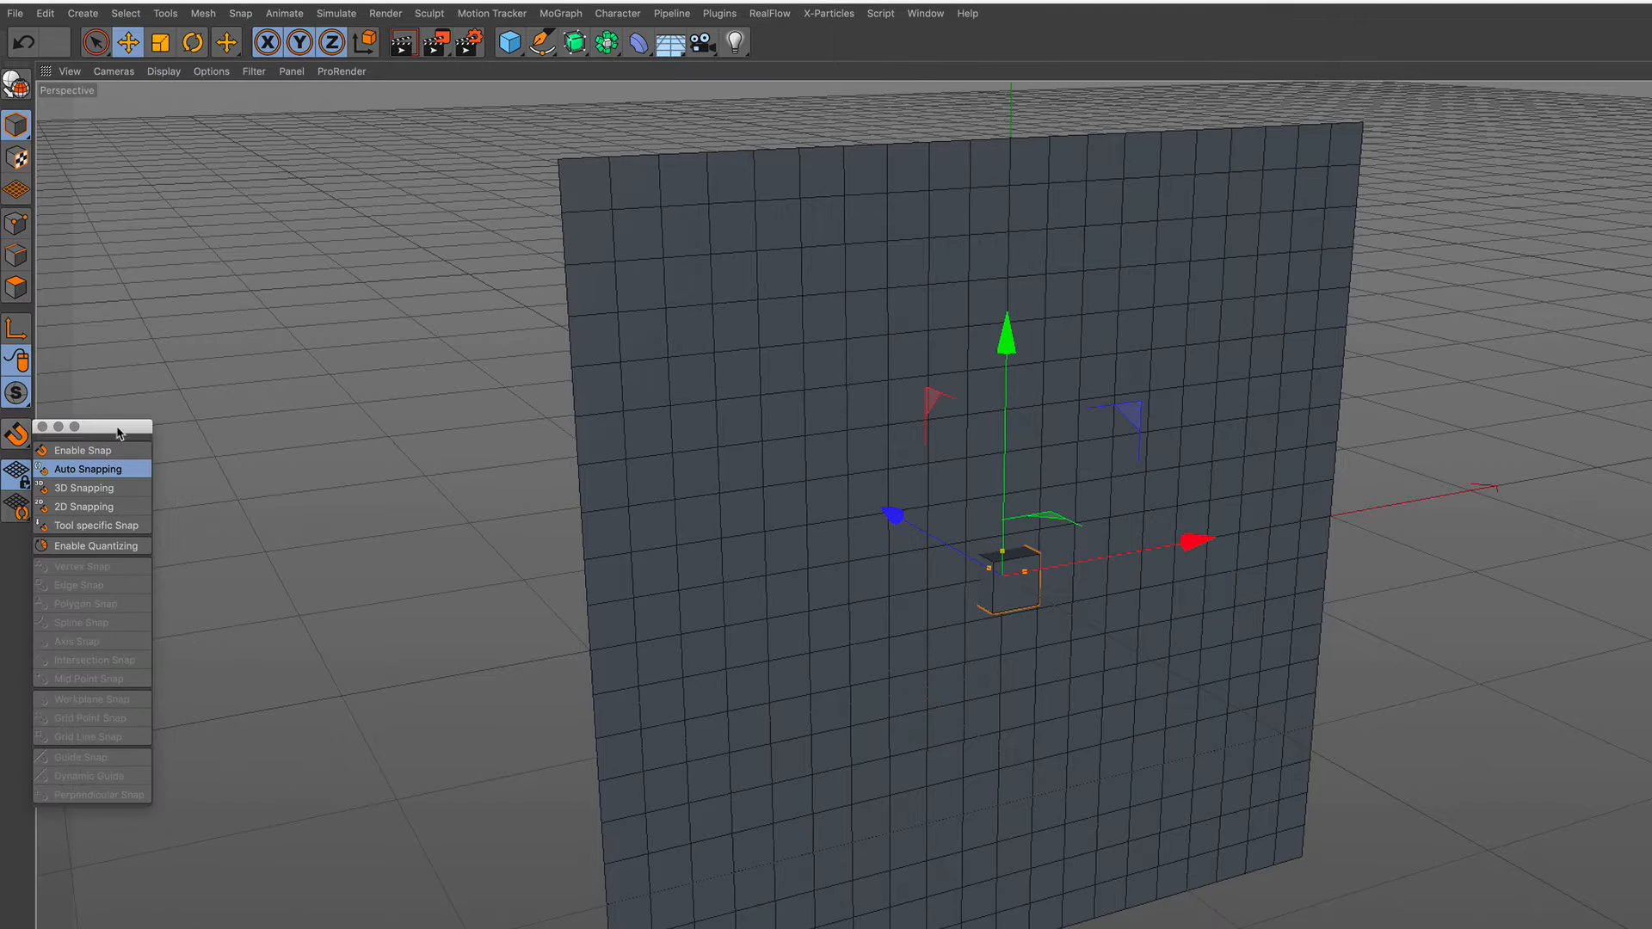
pyautogui.moveTo(118, 434); pyautogui.dragTo(247, 409)
pyautogui.click(210, 425)
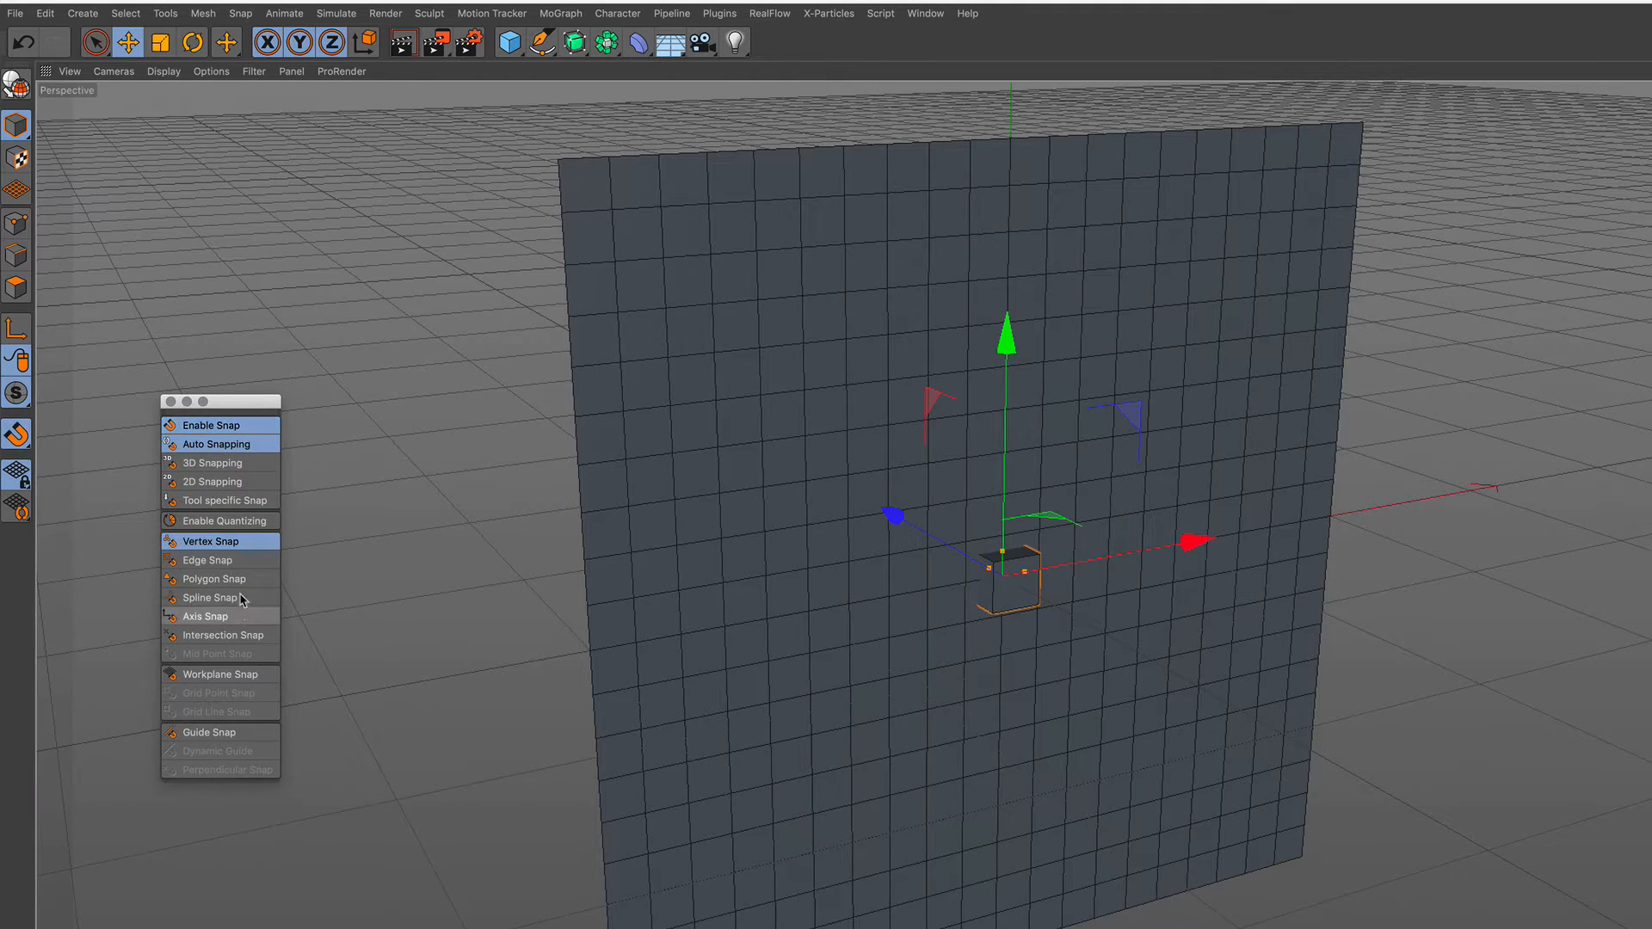
pyautogui.click(215, 561)
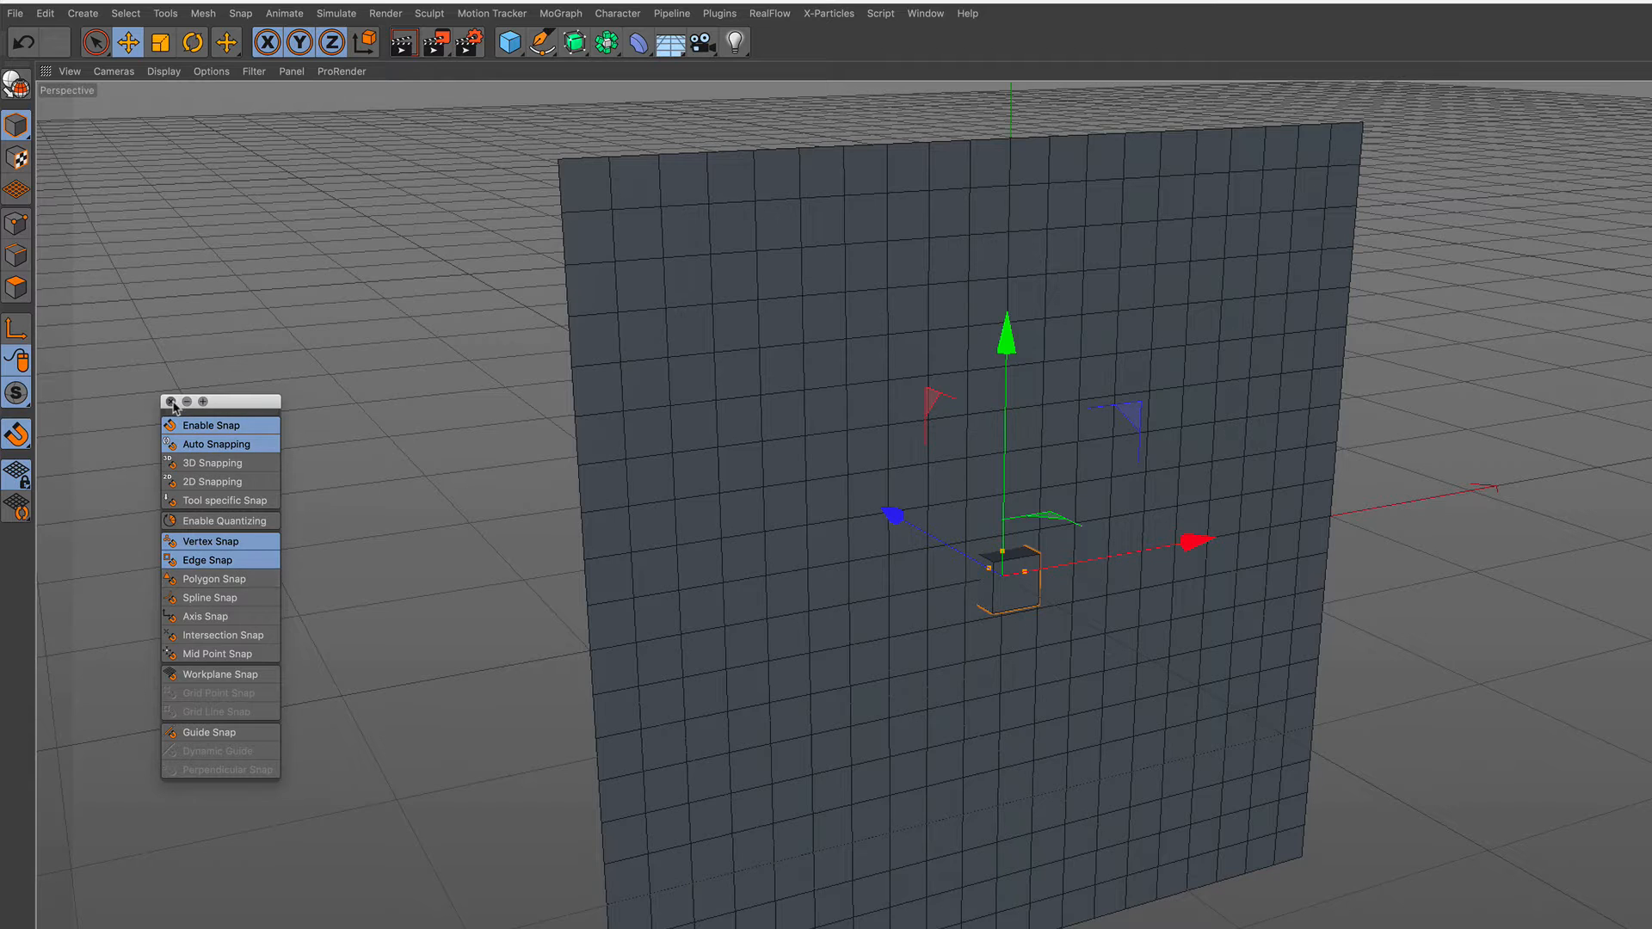
pyautogui.click(170, 401)
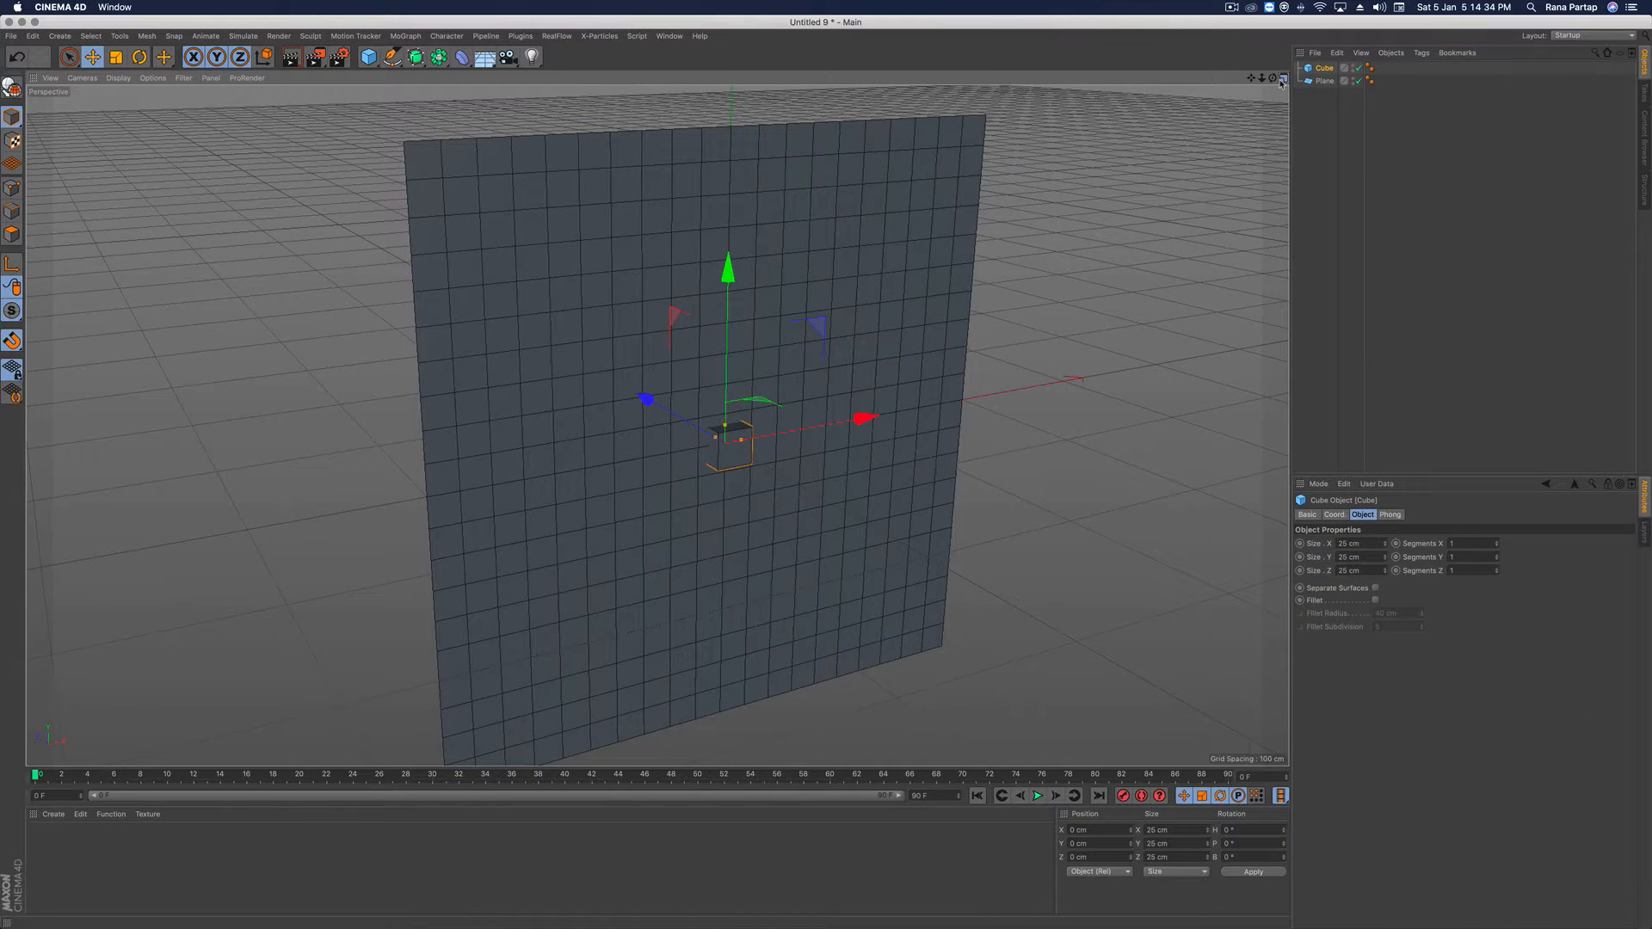
# In the Front view, move the cube along X to about -177.3 cm, near the plane's left edge
pyautogui.click(1282, 78)
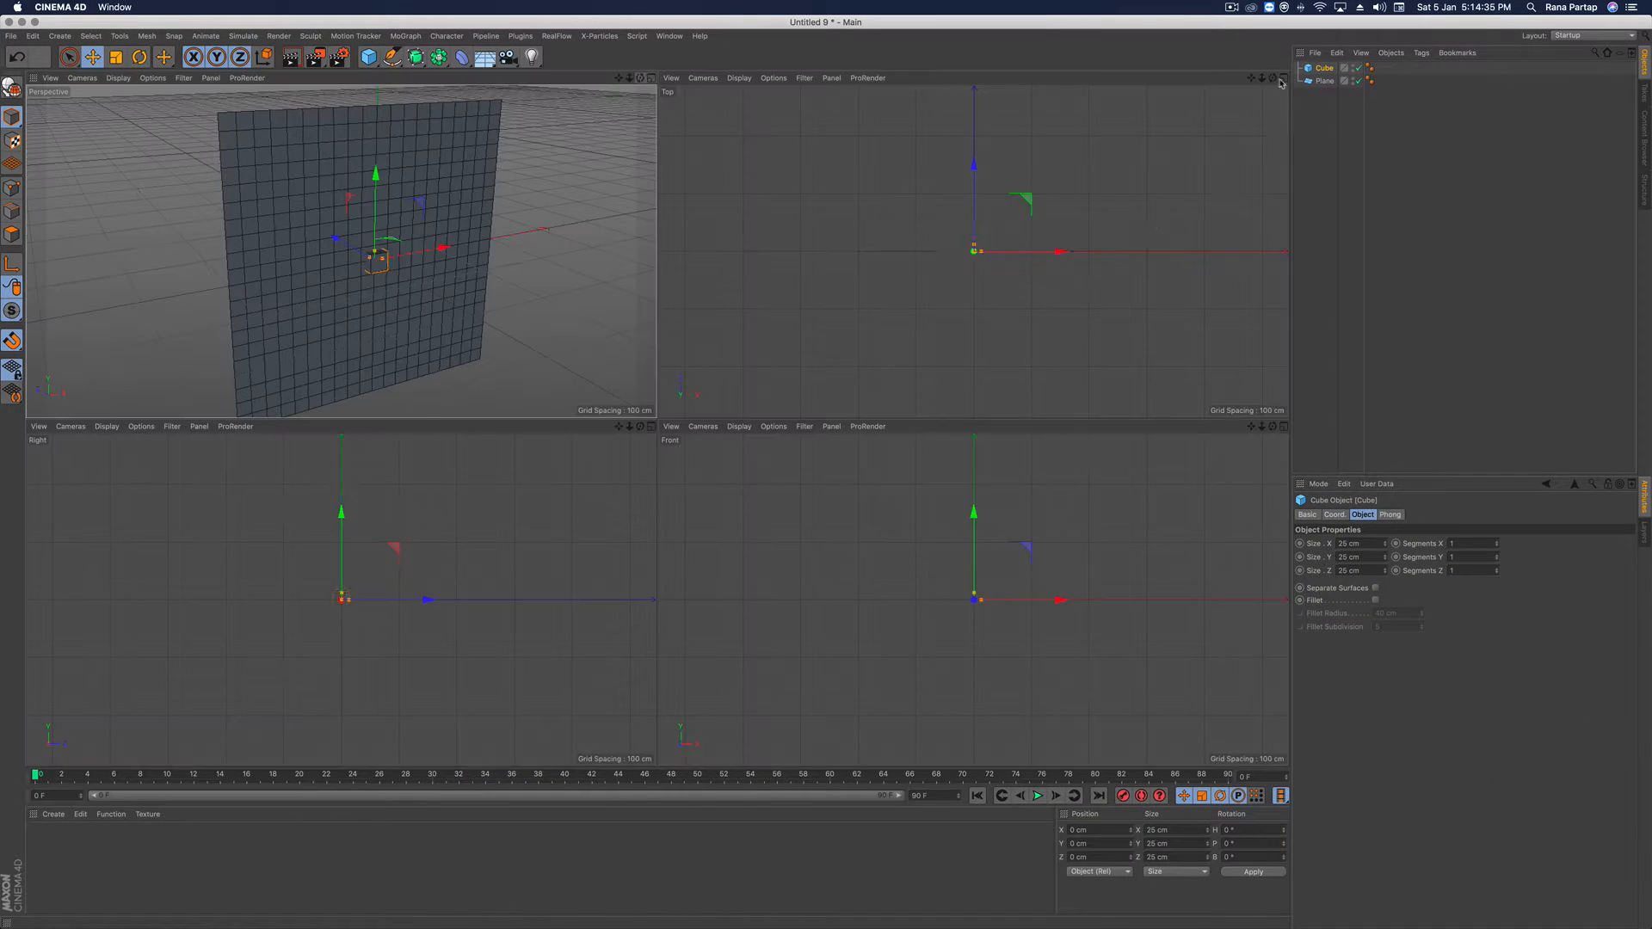
pyautogui.click(1286, 429)
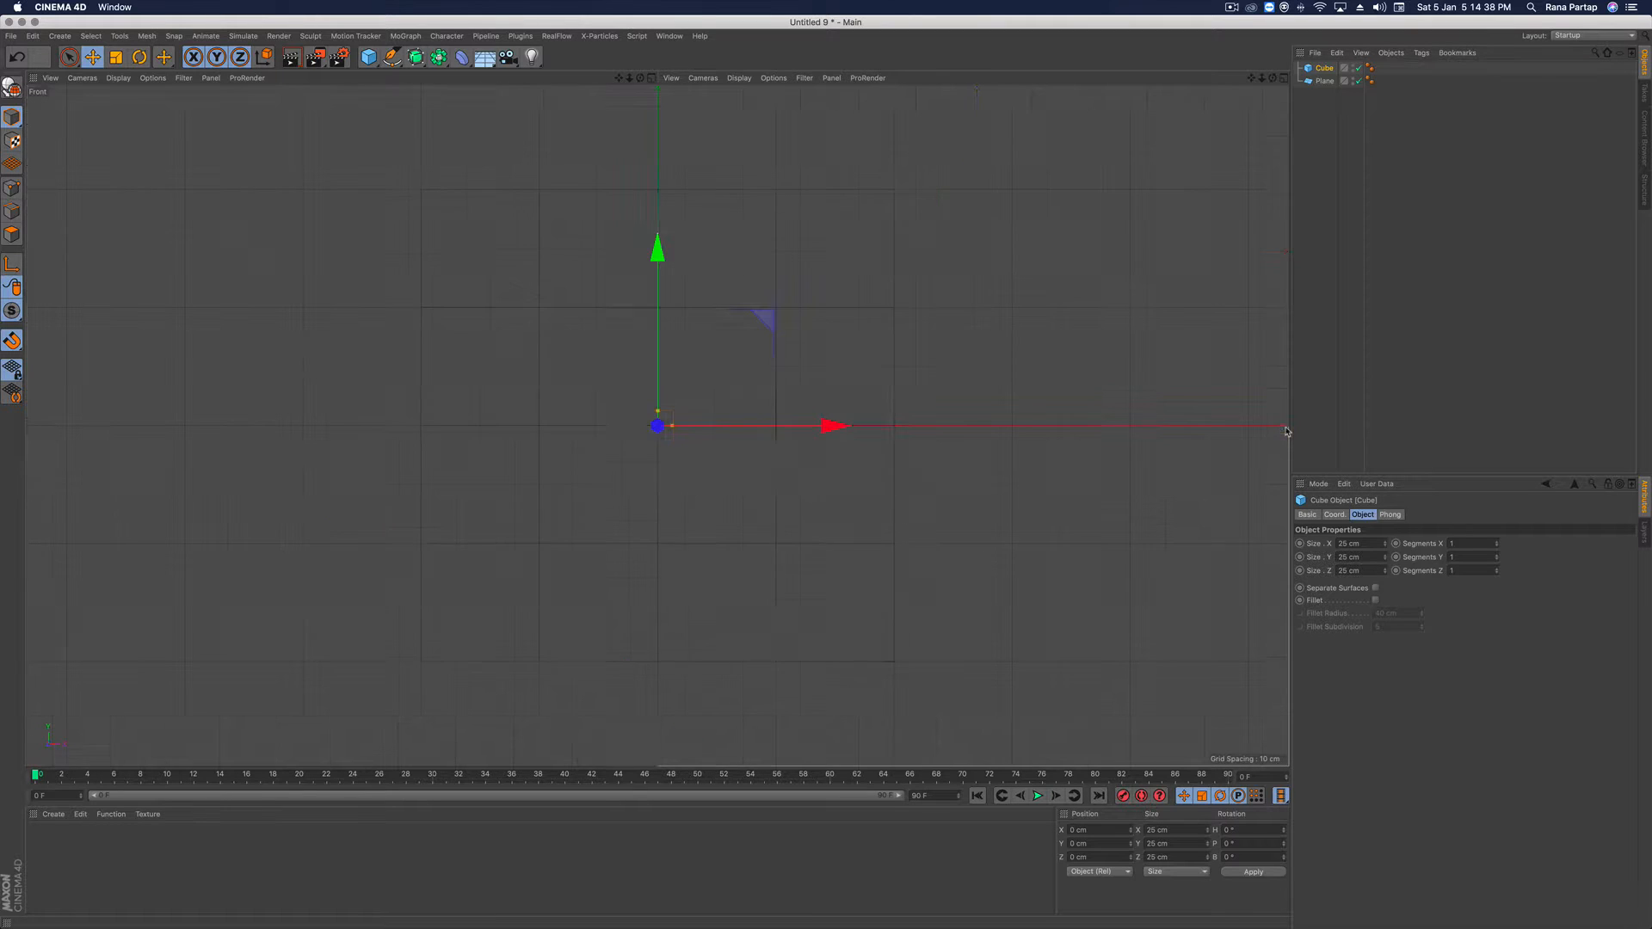
pyautogui.scroll(4, 654, 470)
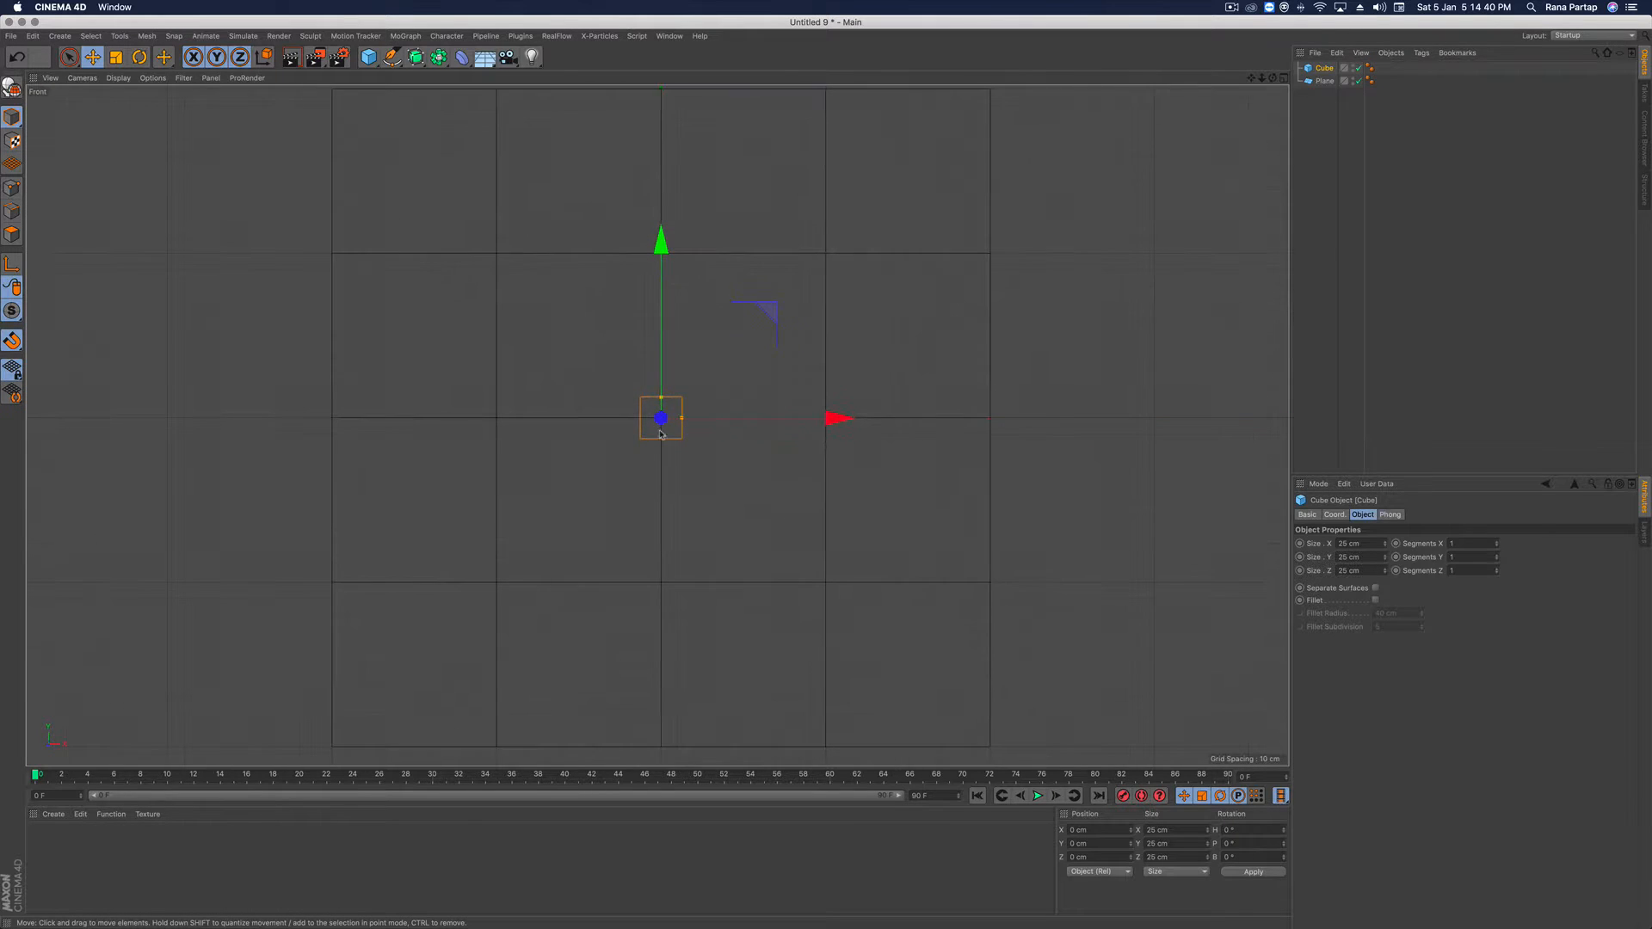
pyautogui.moveTo(838, 421); pyautogui.dragTo(547, 419)
pyautogui.scroll(5, 385, 385)
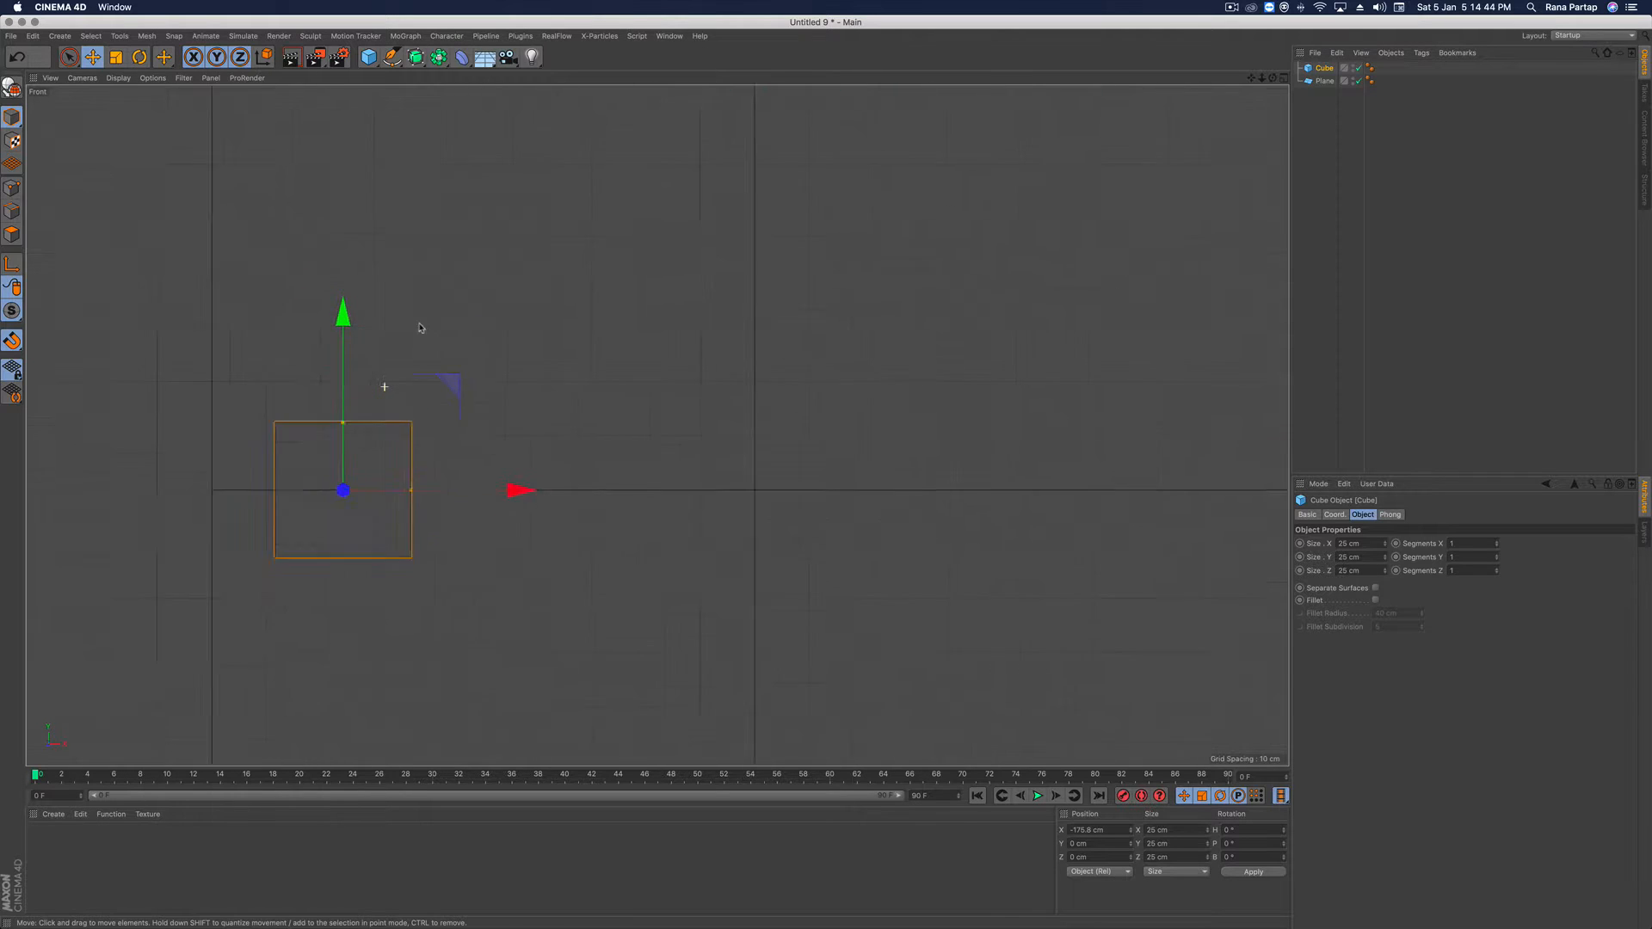
pyautogui.moveTo(494, 524); pyautogui.dragTo(483, 524)
# Duplicate the cube upward four times at even spacing along the plane's left edge
pyautogui.scroll(-2, 553, 465)
pyautogui.scroll(-4, 553, 465)
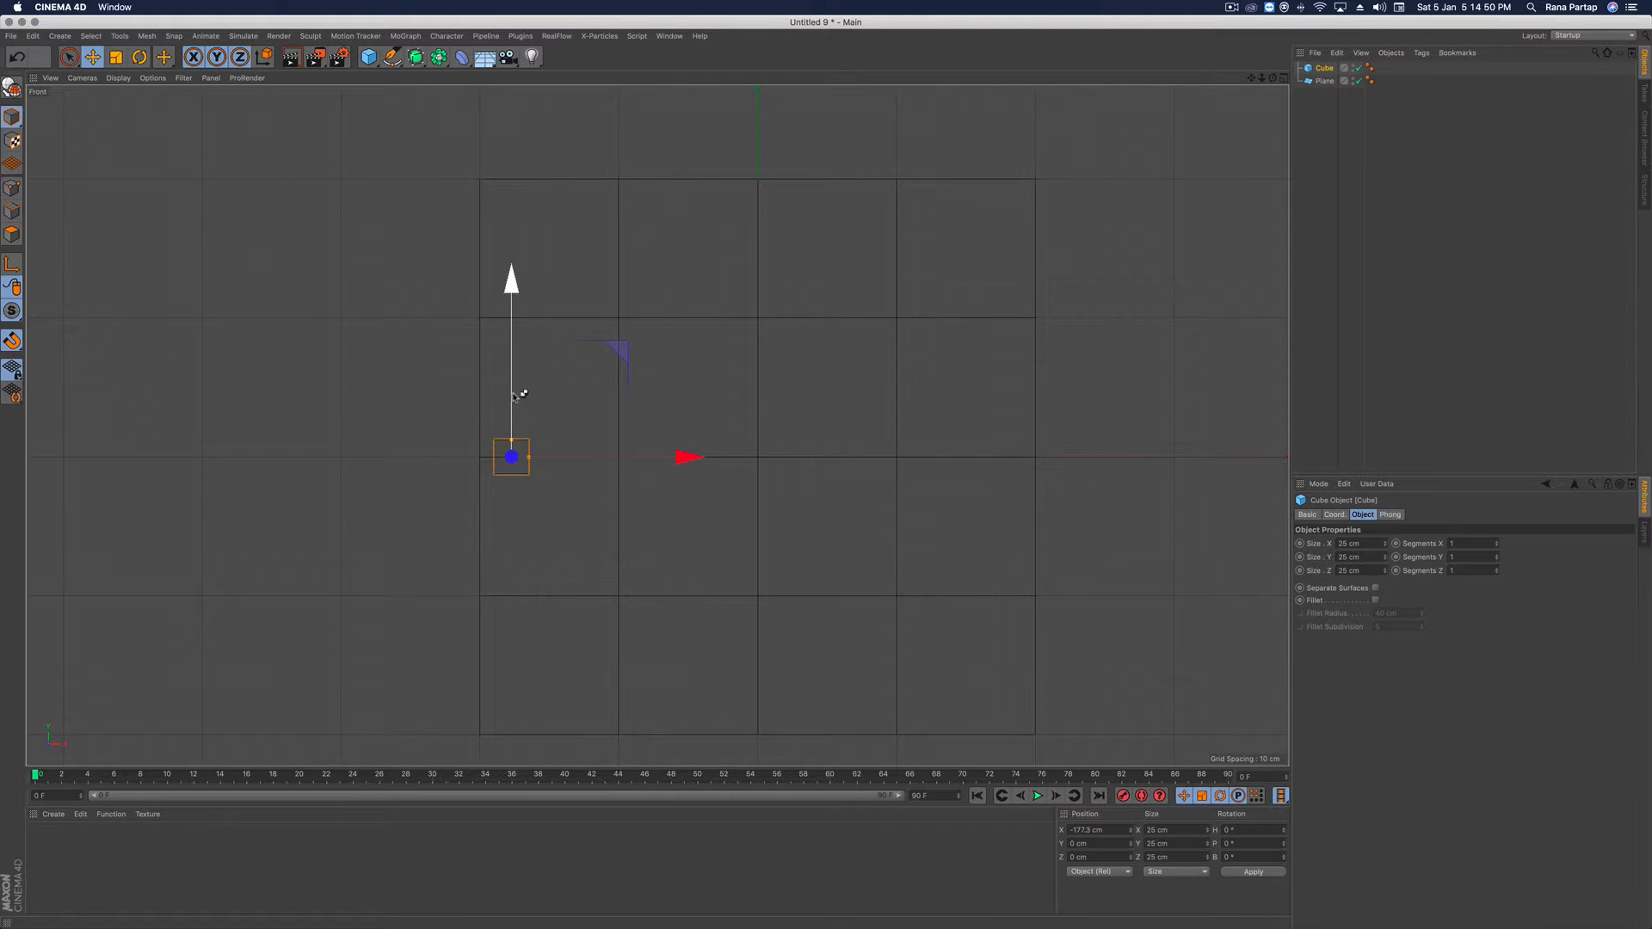
pyautogui.keyDown('ctrl'); pyautogui.moveTo(514, 396); pyautogui.dragTo(521, 182); pyautogui.keyUp('ctrl')
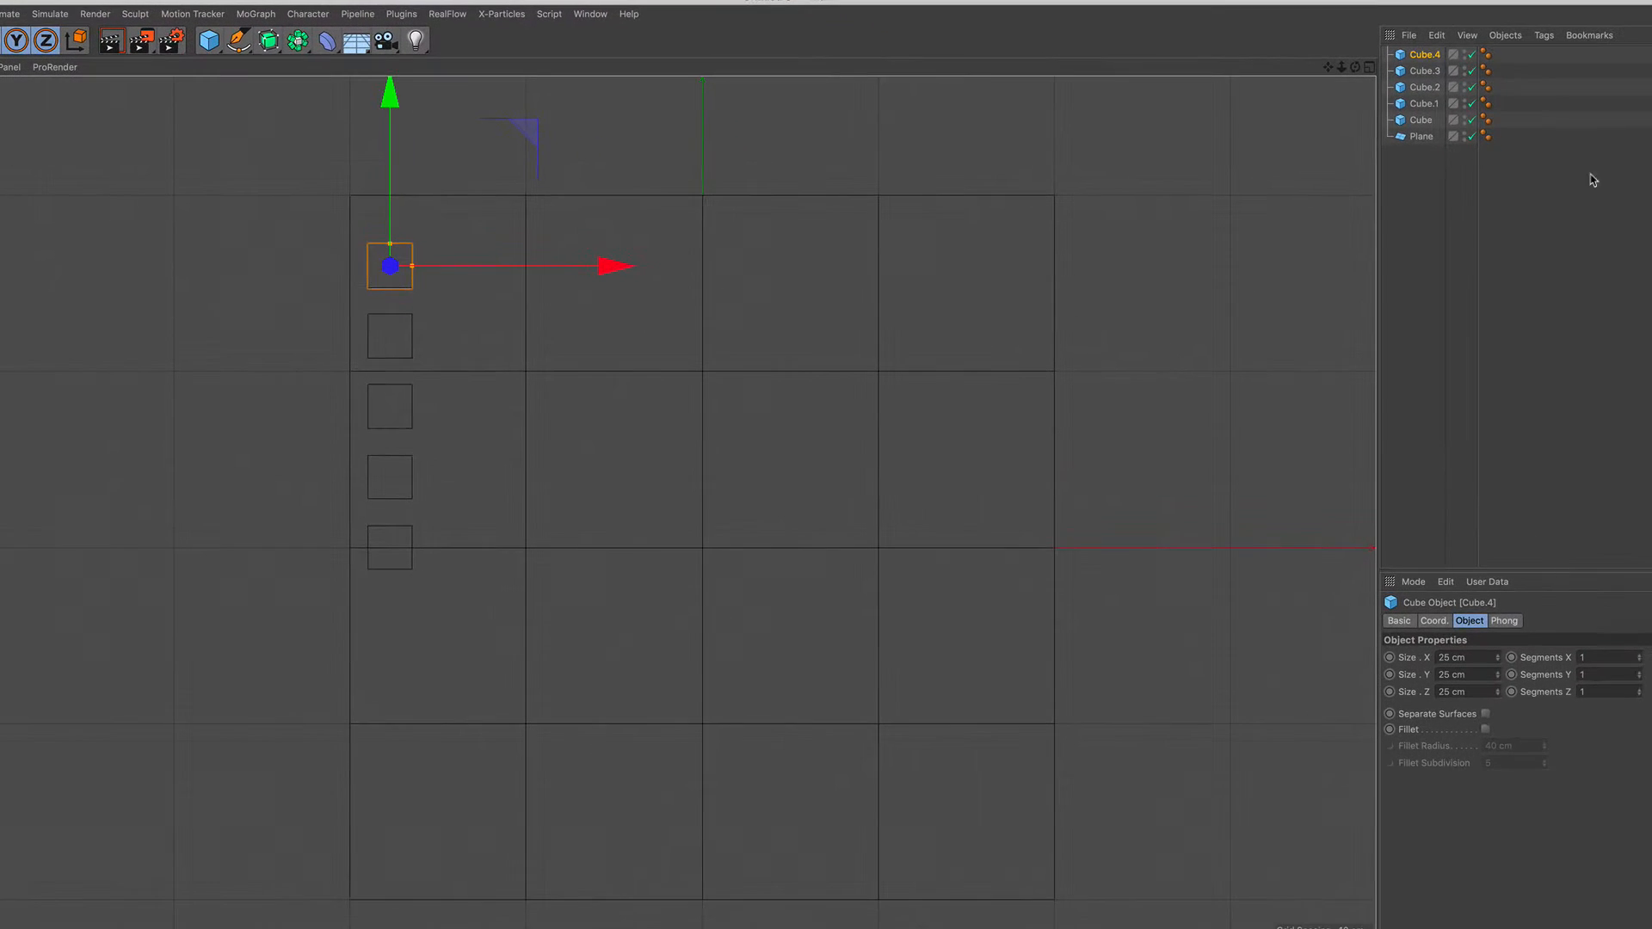
# Copy the four duplicated cubes downward below the original cube to complete an evenly spaced column of nine
pyautogui.click(1433, 104)
pyautogui.keyDown('shift'); pyautogui.click(1430, 57); pyautogui.keyUp('shift')
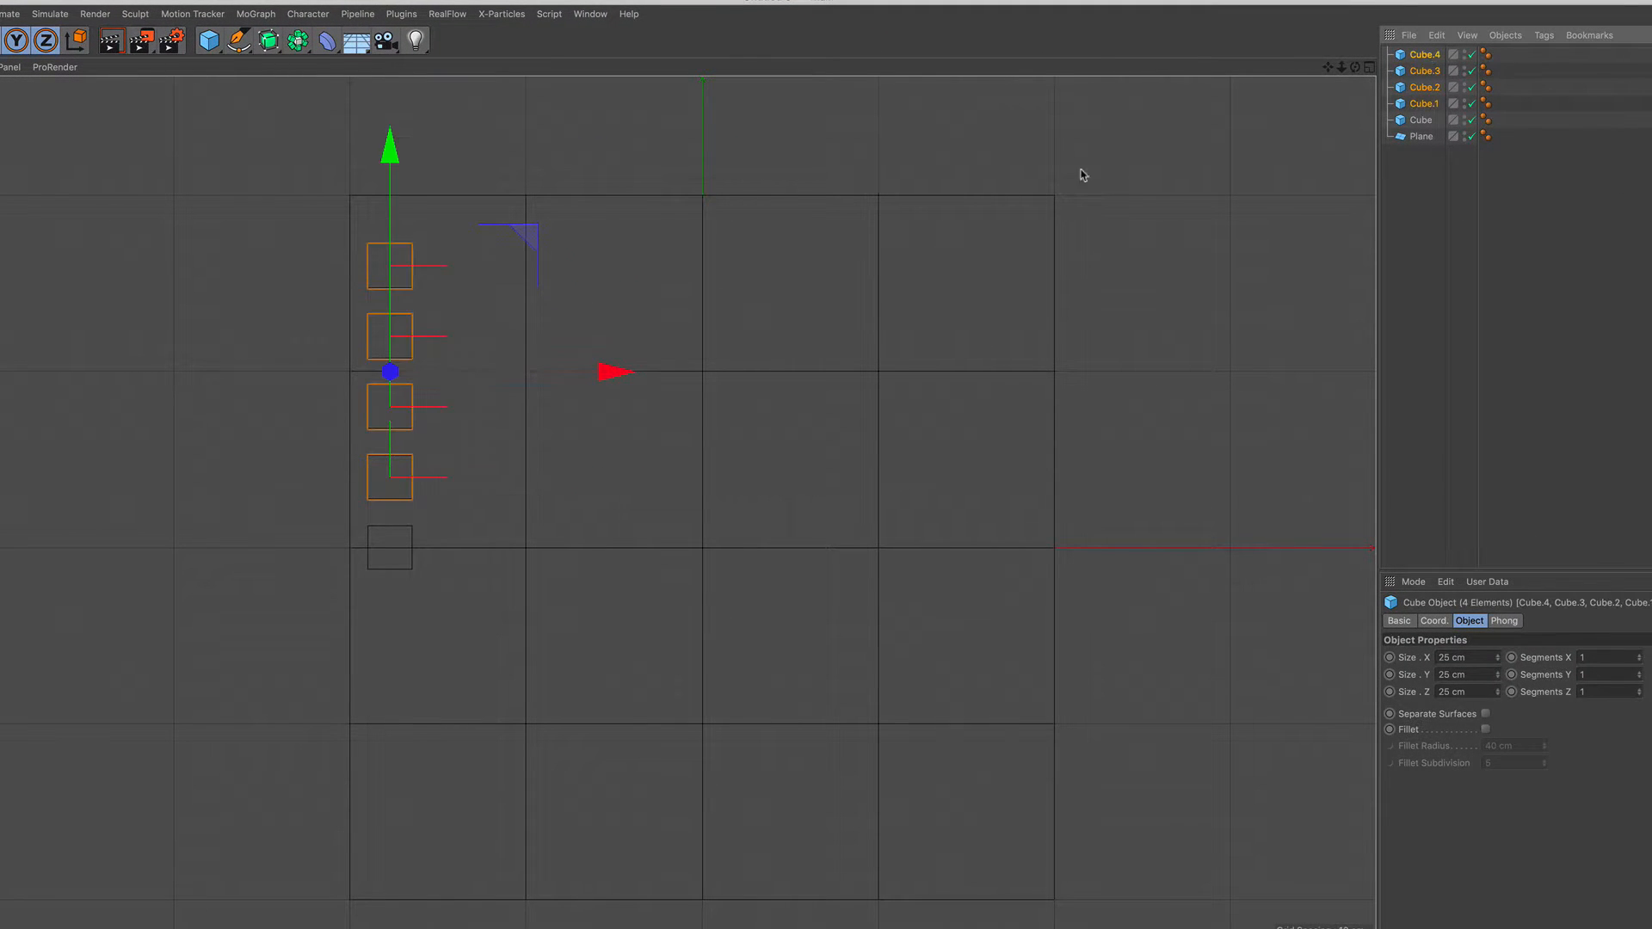
pyautogui.keyDown('ctrl'); pyautogui.moveTo(392, 198); pyautogui.dragTo(344, 548); pyautogui.keyUp('ctrl')
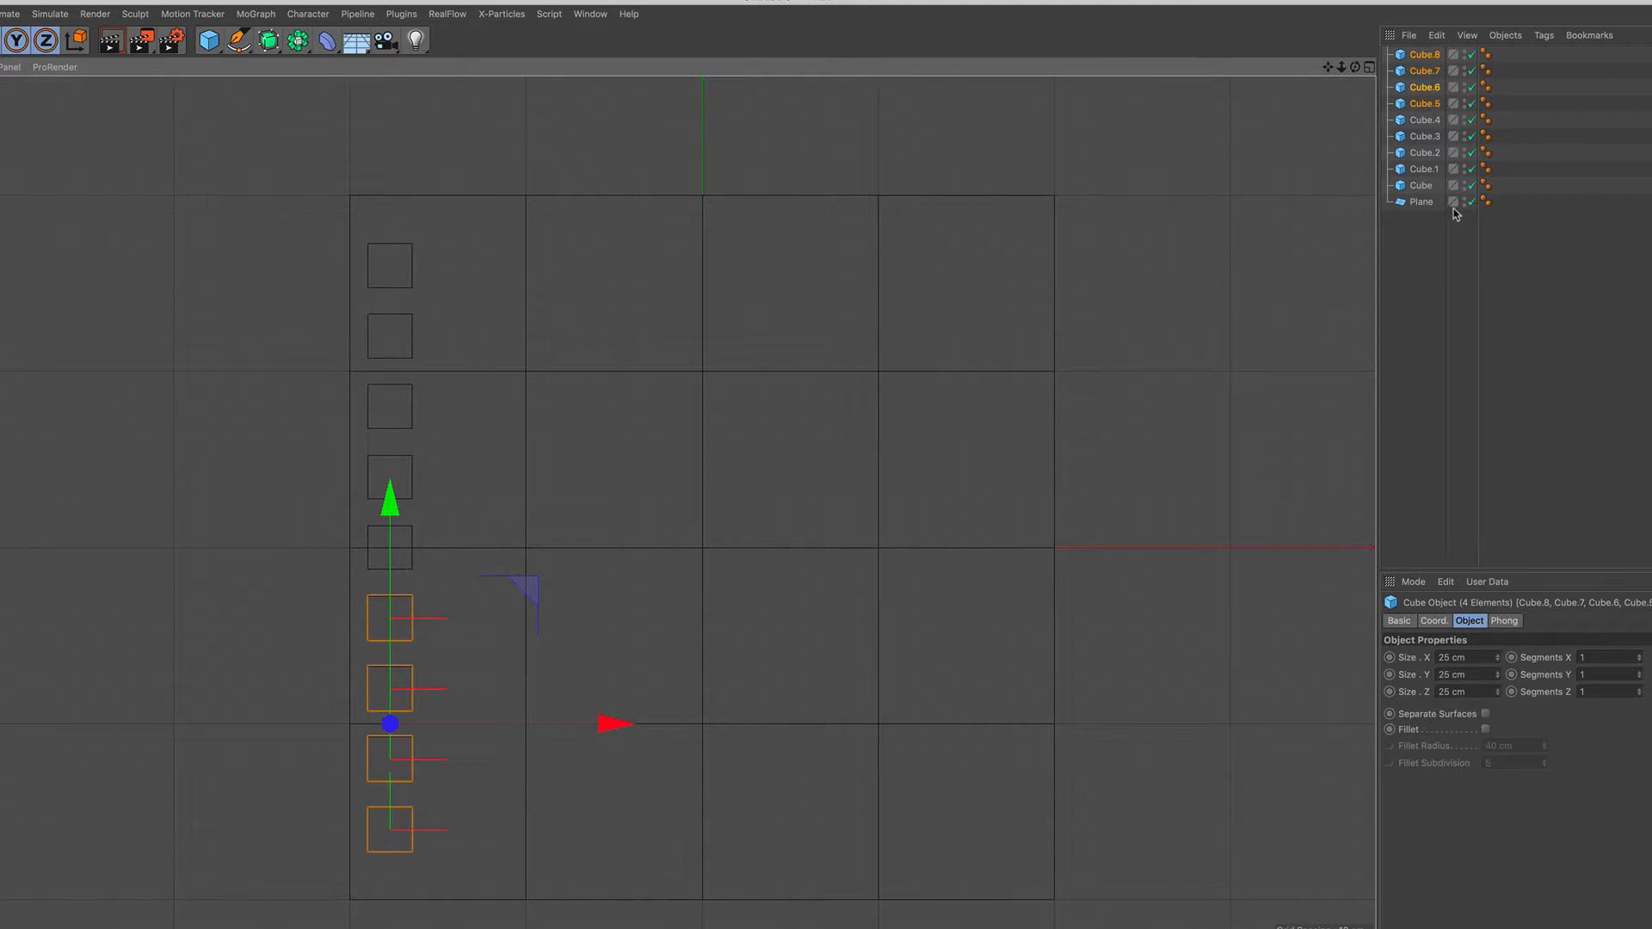
# Copy the column of nine cubes along X to the plane's right edge and fine-tune its distance from the edge
pyautogui.click(1428, 186)
pyautogui.keyDown('shift'); pyautogui.click(1425, 57); pyautogui.keyUp('shift')
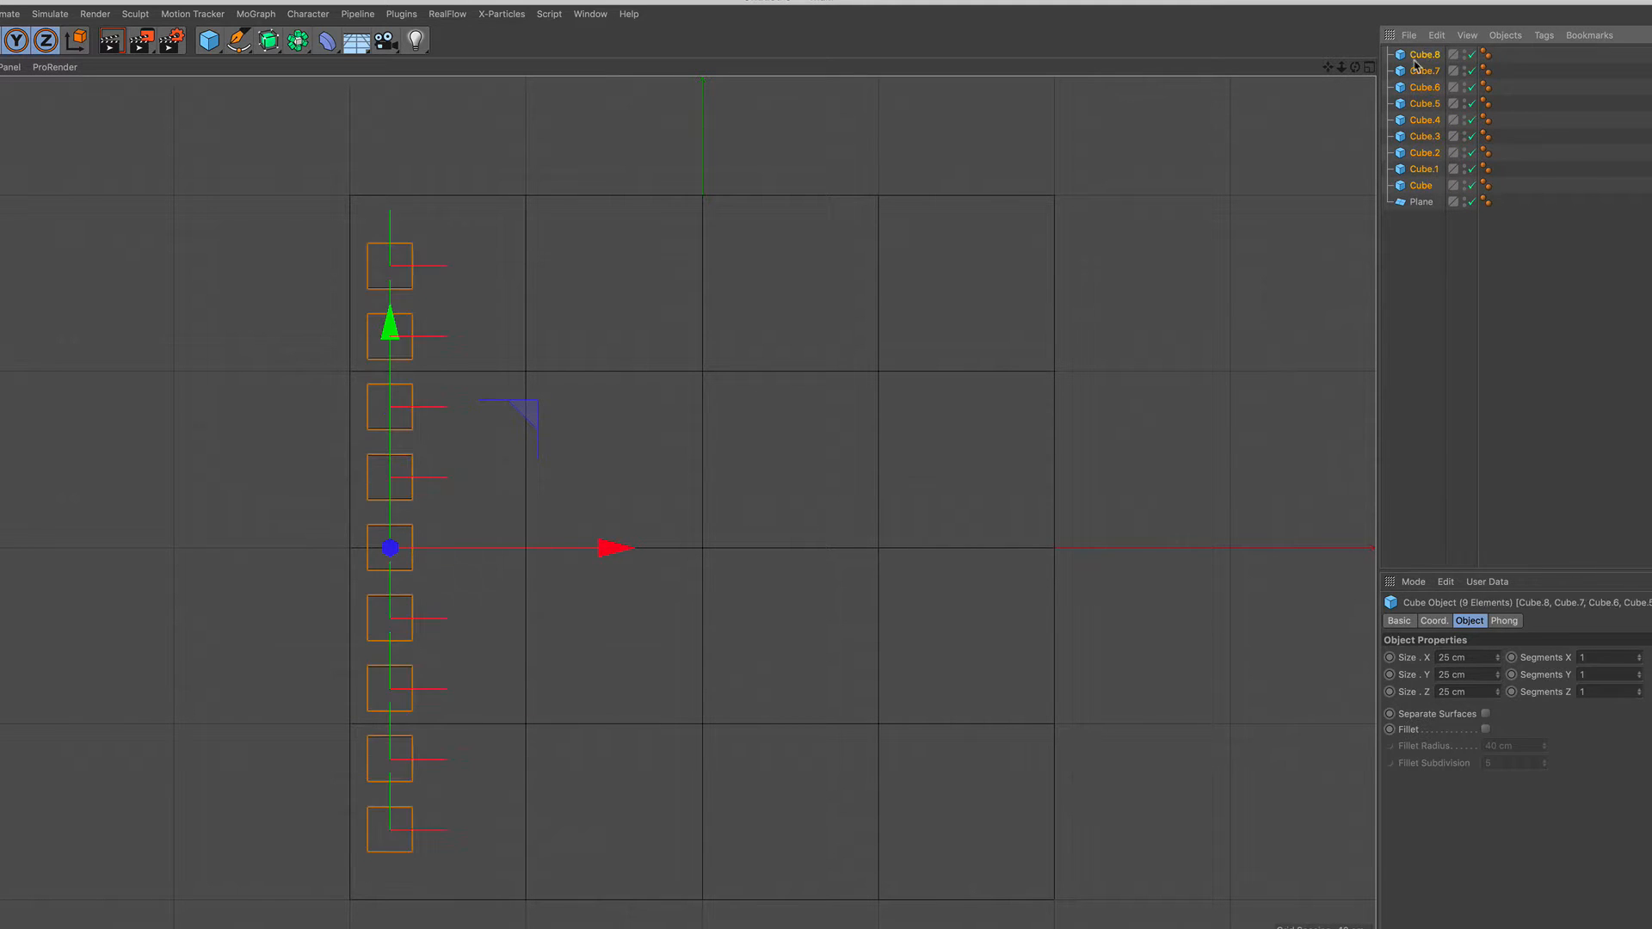
pyautogui.keyDown('ctrl'); pyautogui.moveTo(616, 547); pyautogui.dragTo(1221, 582); pyautogui.keyUp('ctrl')
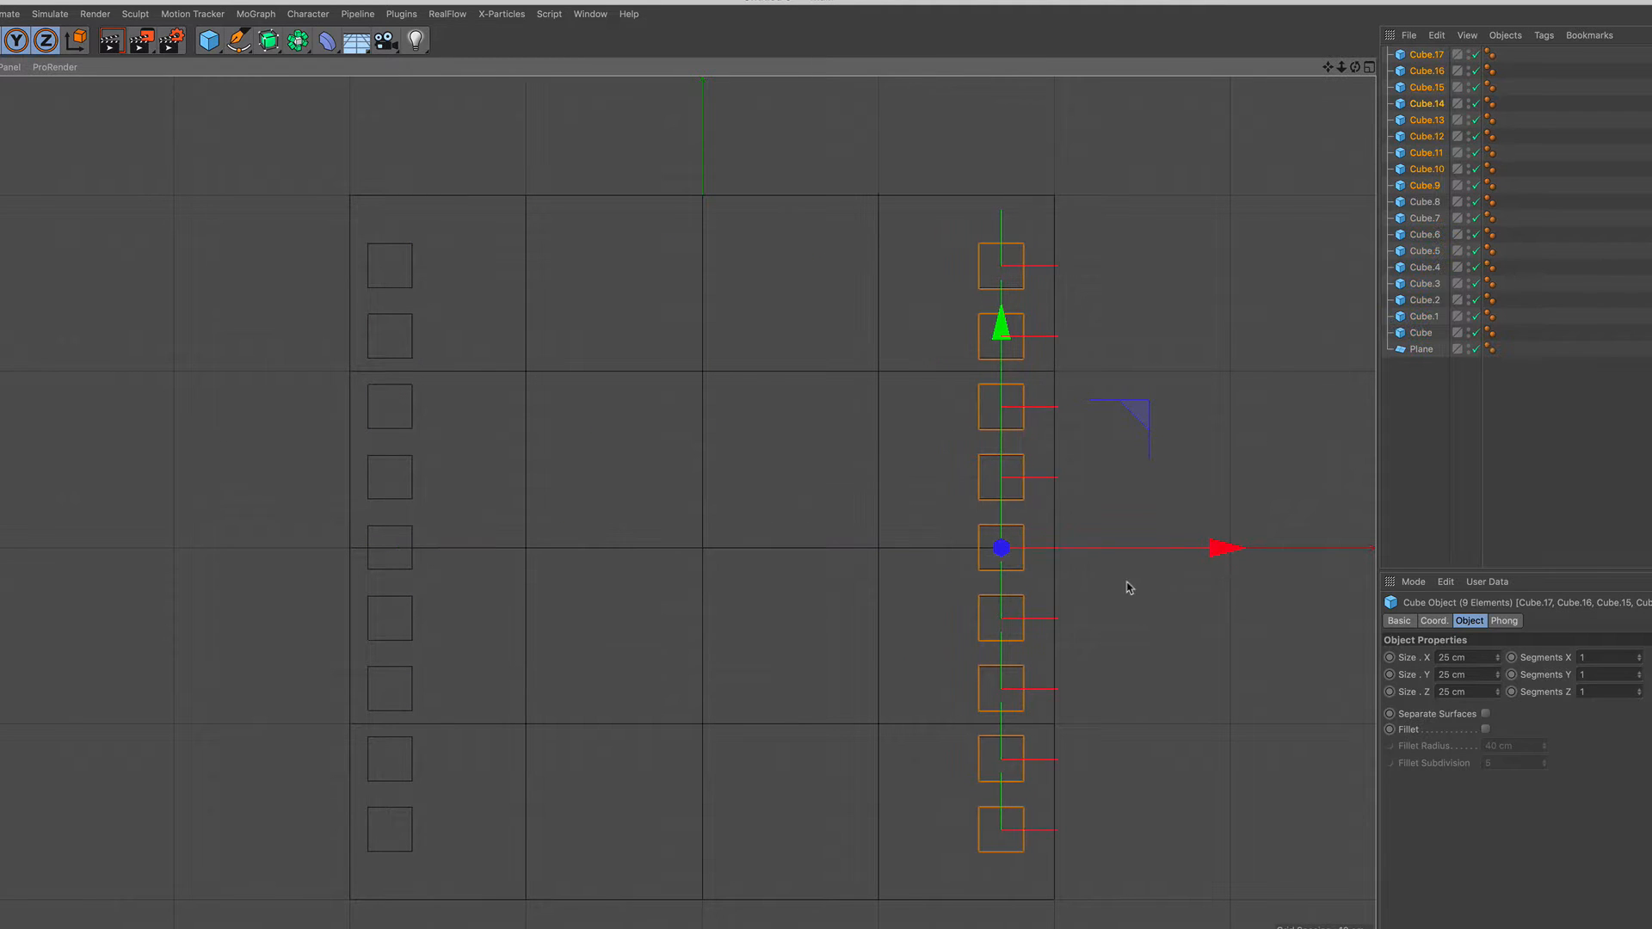
pyautogui.scroll(6, 1097, 587)
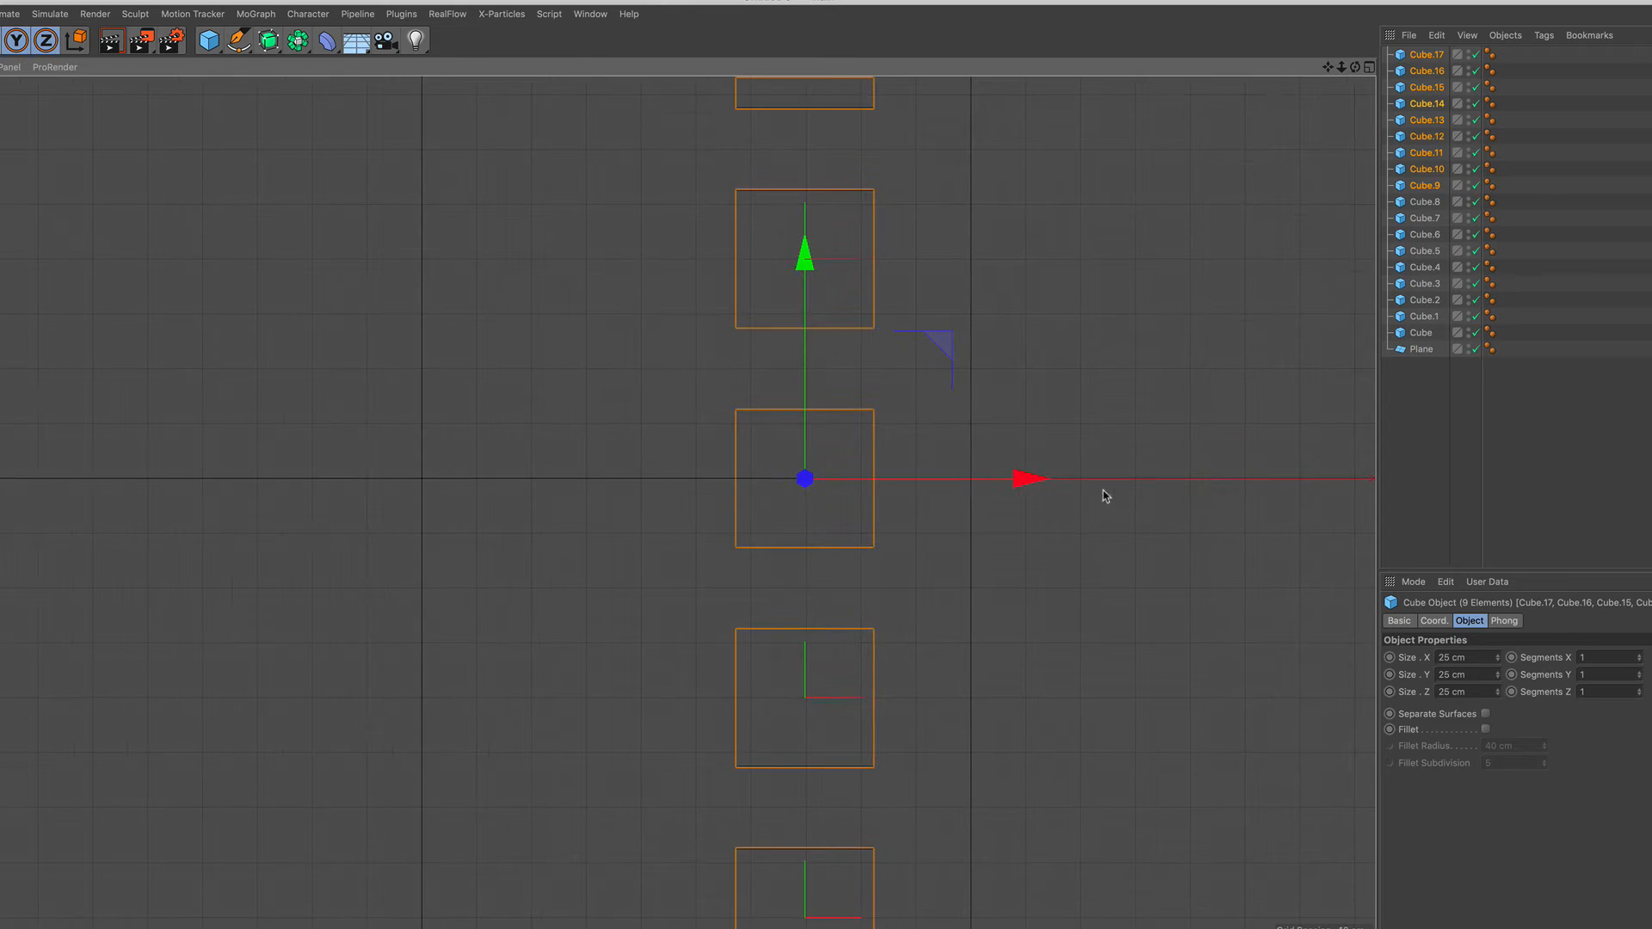
pyautogui.moveTo(1014, 482); pyautogui.dragTo(1048, 488)
pyautogui.keyDown('alt'); pyautogui.moveTo(793, 508); pyautogui.dragTo(768, 615, button='right'); pyautogui.keyUp('alt')
pyautogui.keyDown('alt'); pyautogui.moveTo(716, 554); pyautogui.dragTo(759, 586, button='middle'); pyautogui.keyUp('alt')
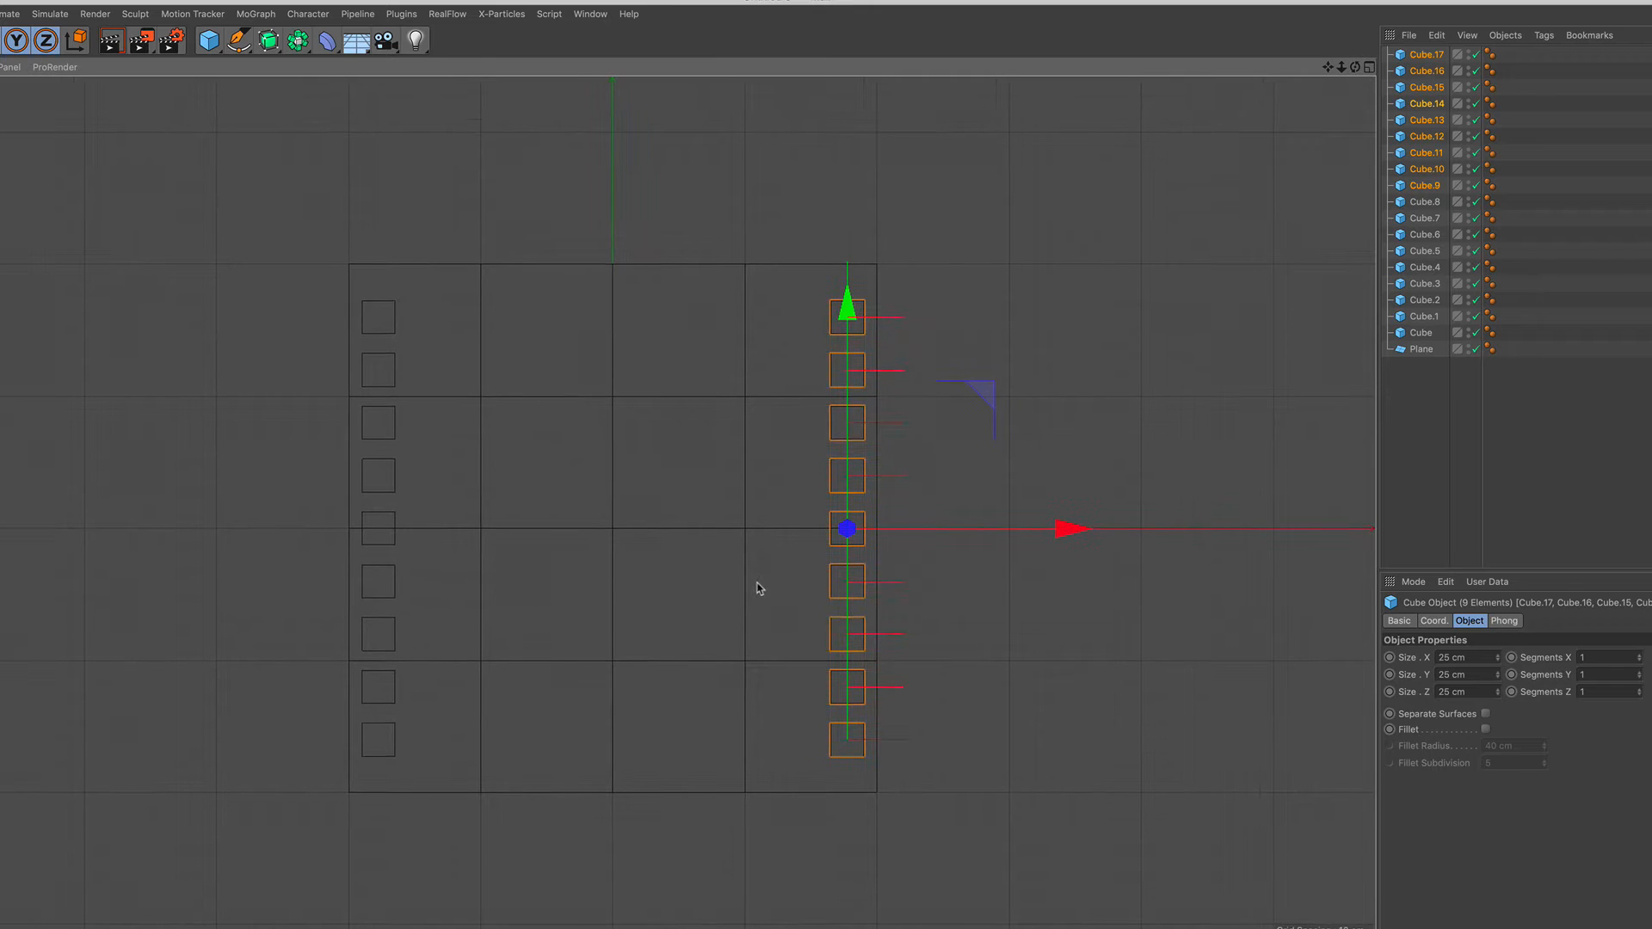
# Set the plane's height to 360 cm so its ends sit closer to the outermost cubes
pyautogui.click(1407, 434)
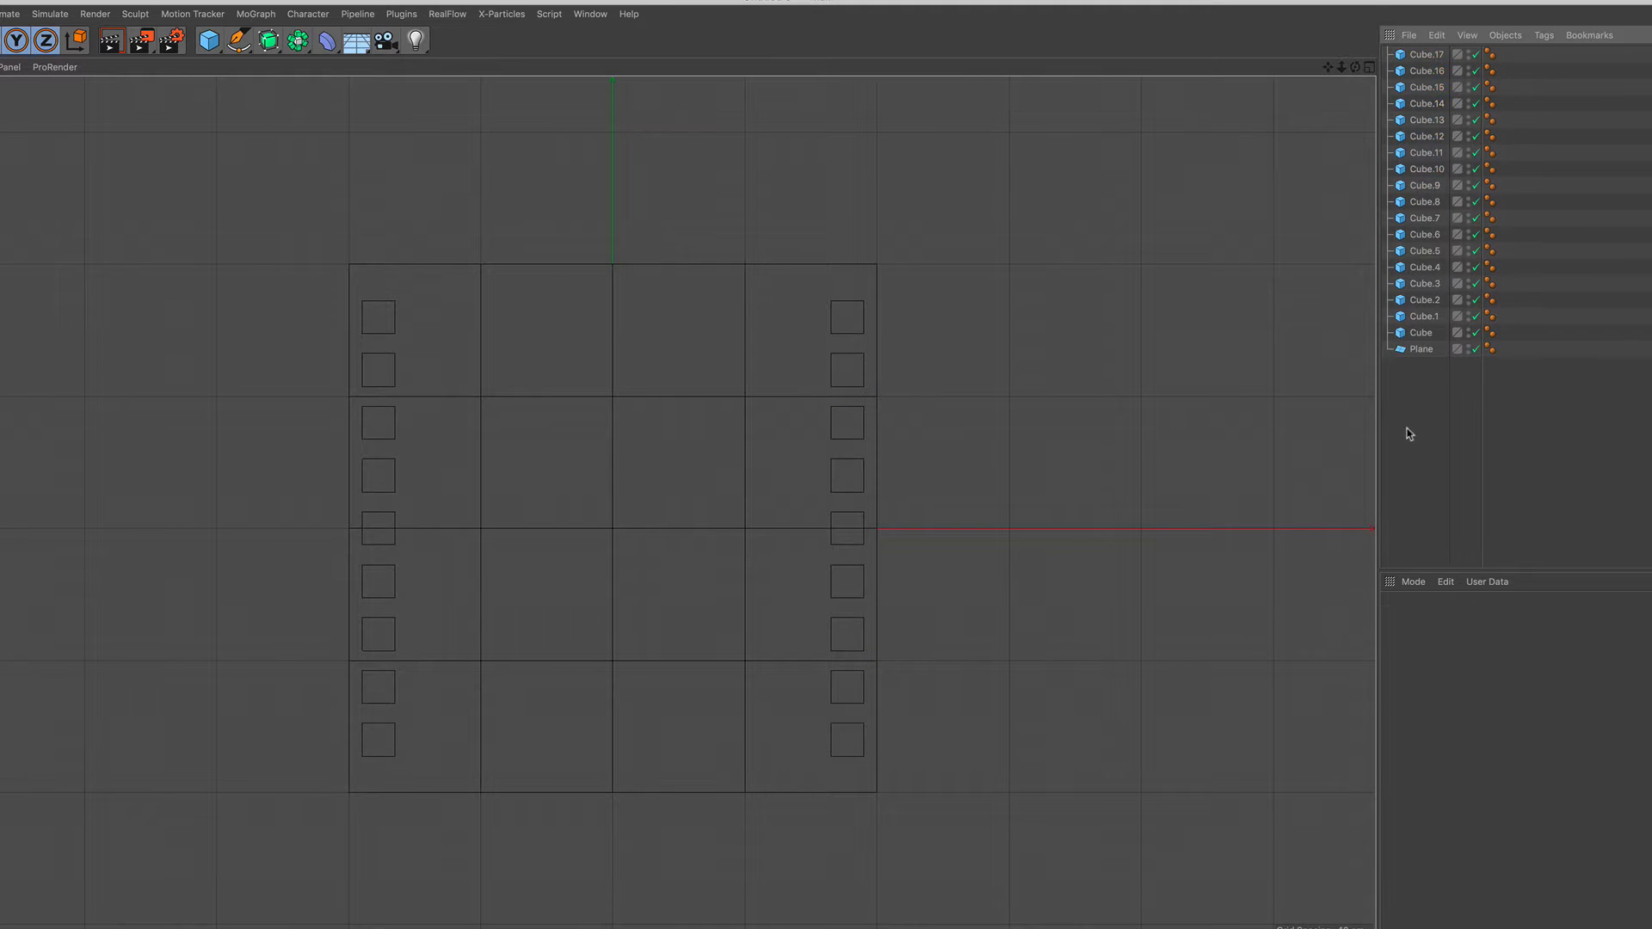
pyautogui.click(1421, 350)
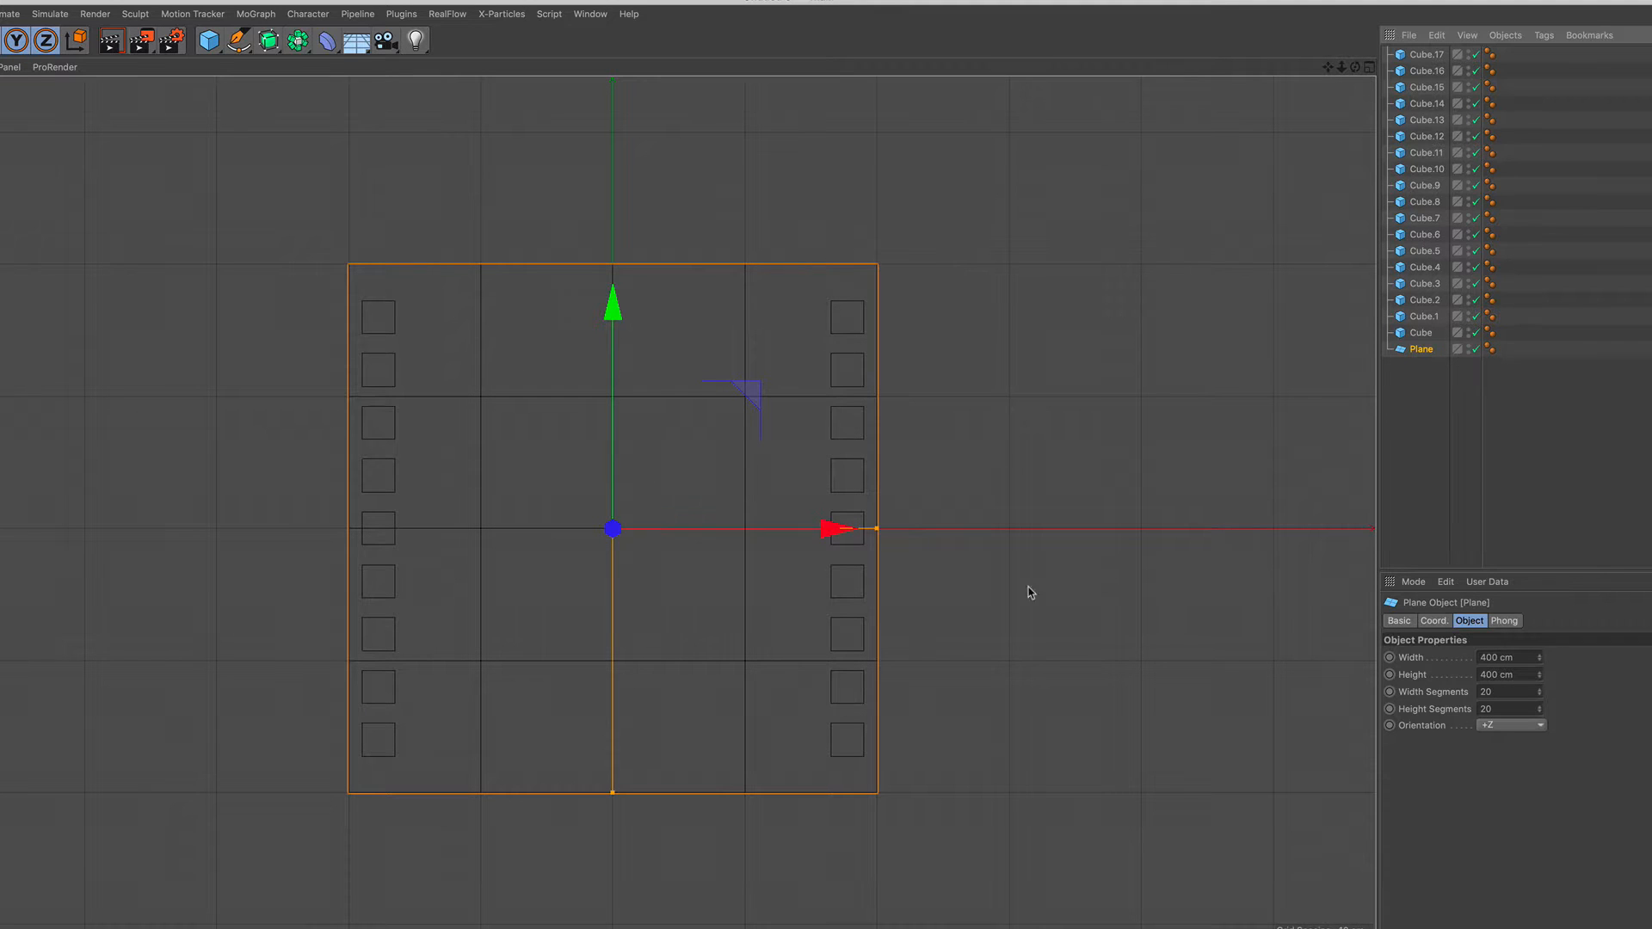
pyautogui.click(1513, 675)
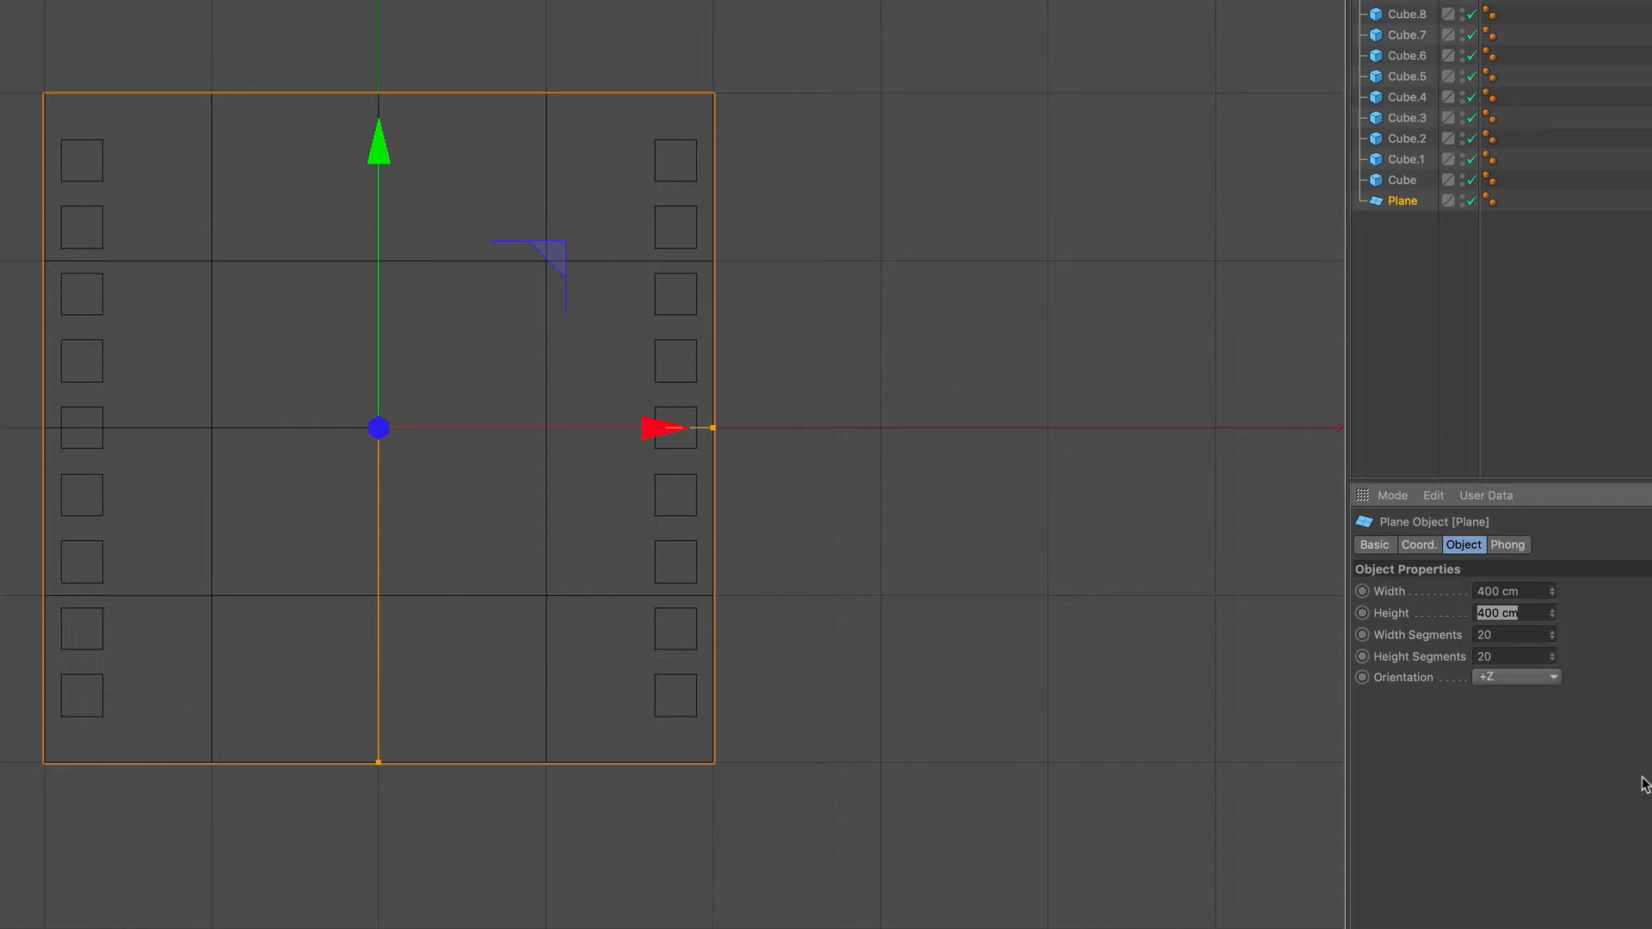
pyautogui.write('36')
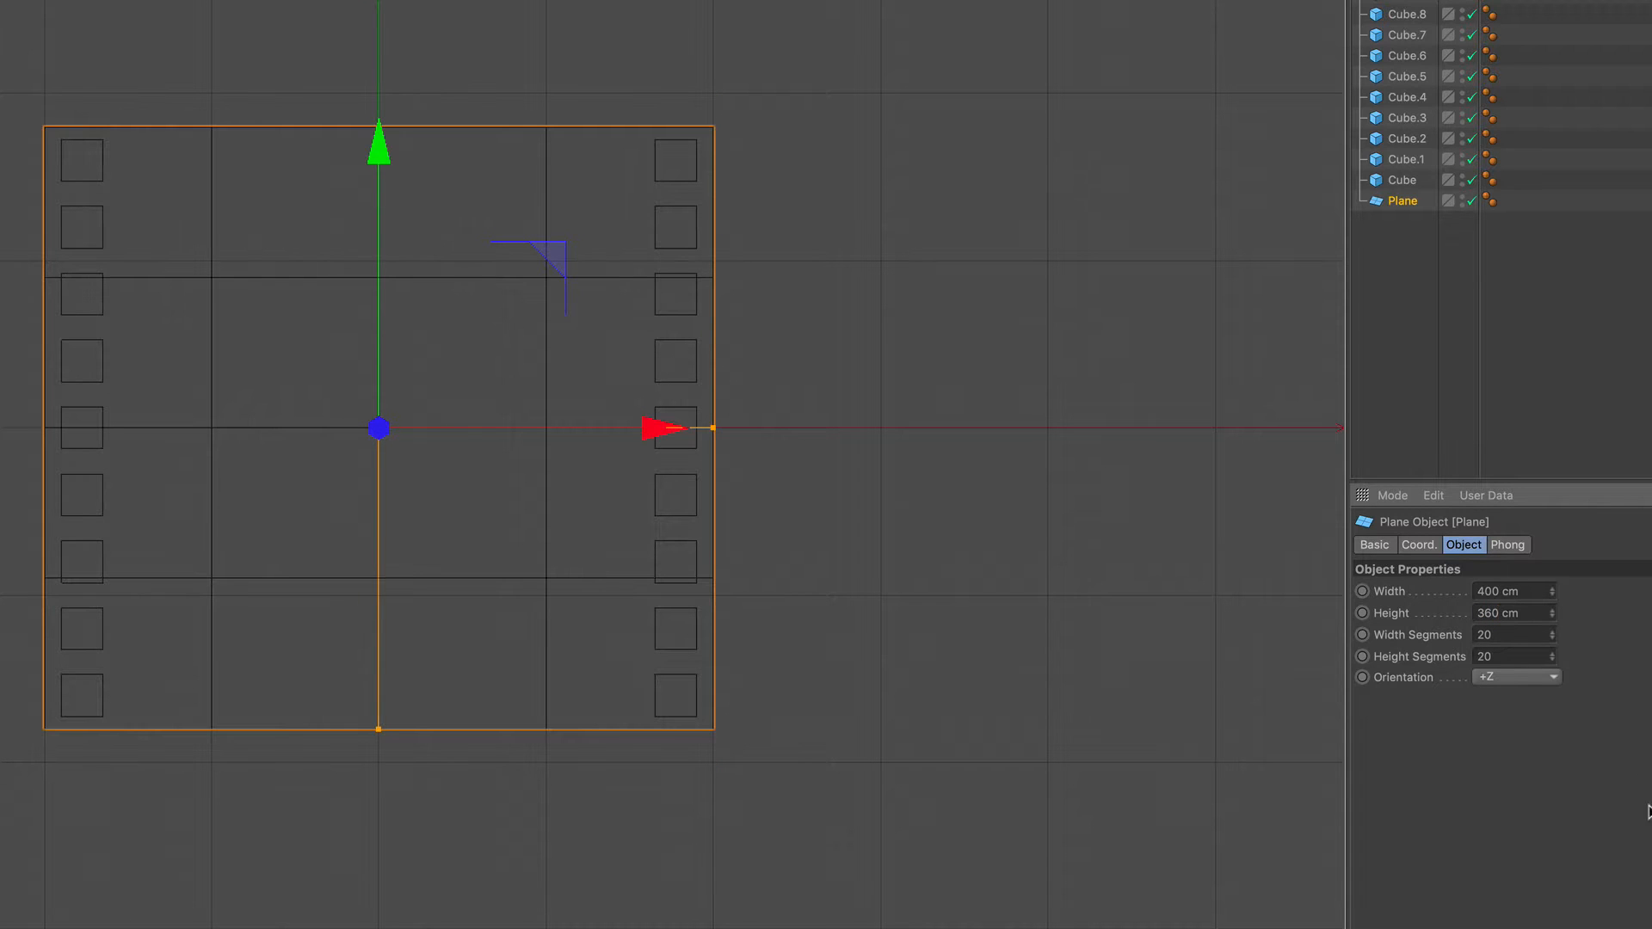
pyautogui.scroll(3, 388, 389)
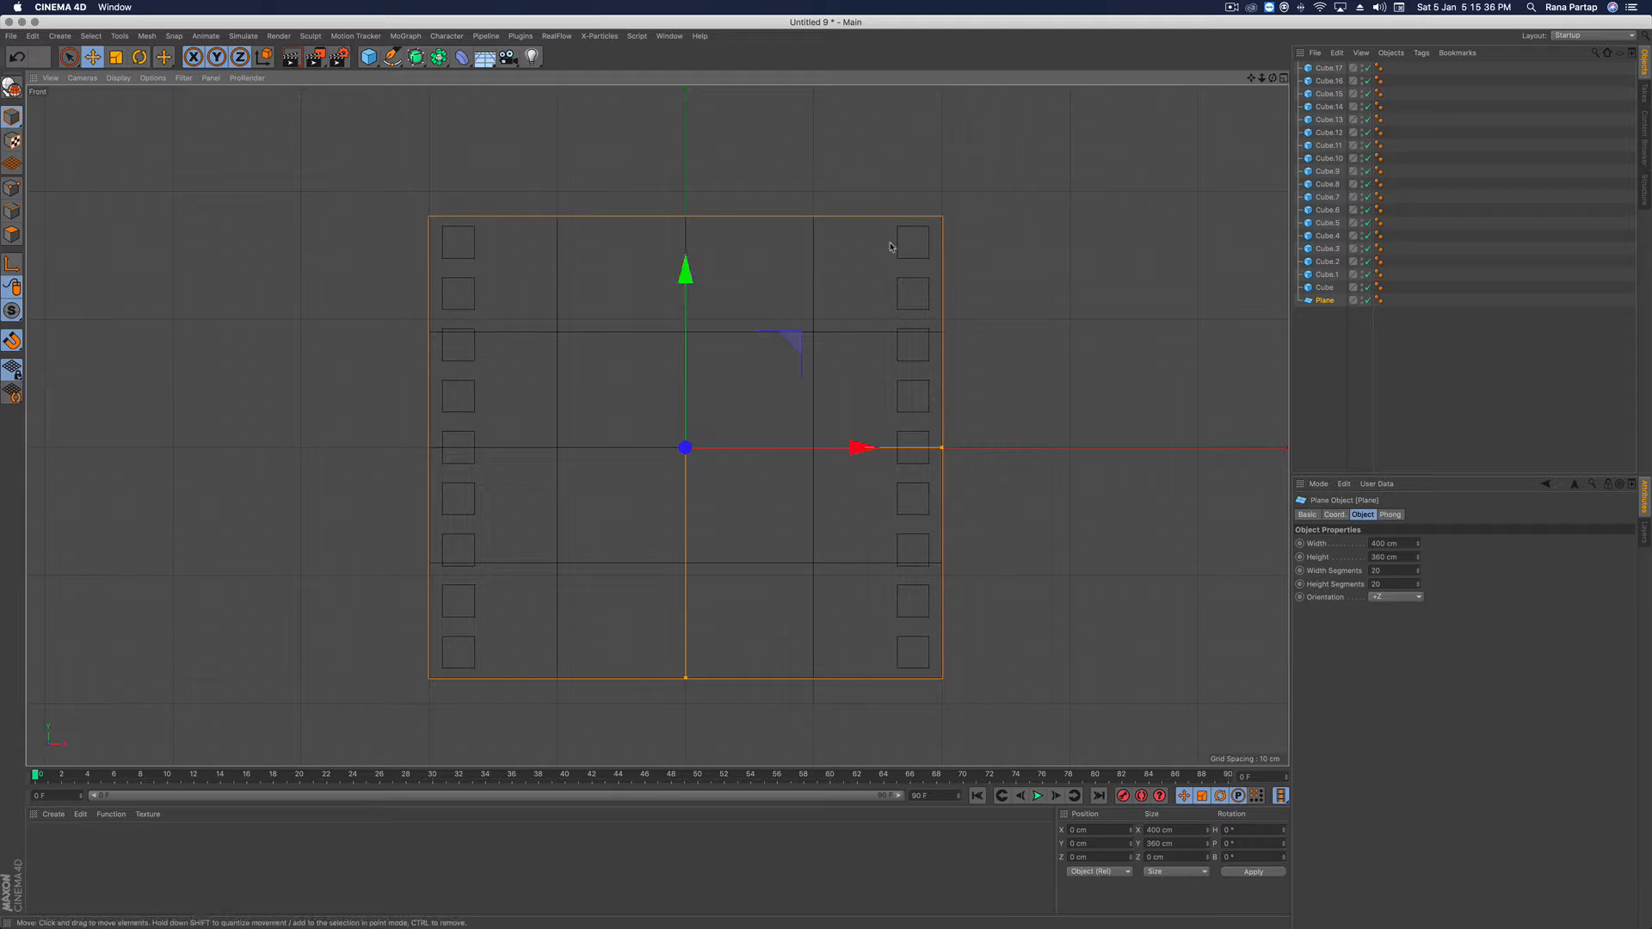
# In the Perspective view, make all eighteen perforation cubes editable and merge them into one object, deleting the originals
pyautogui.click(1283, 78)
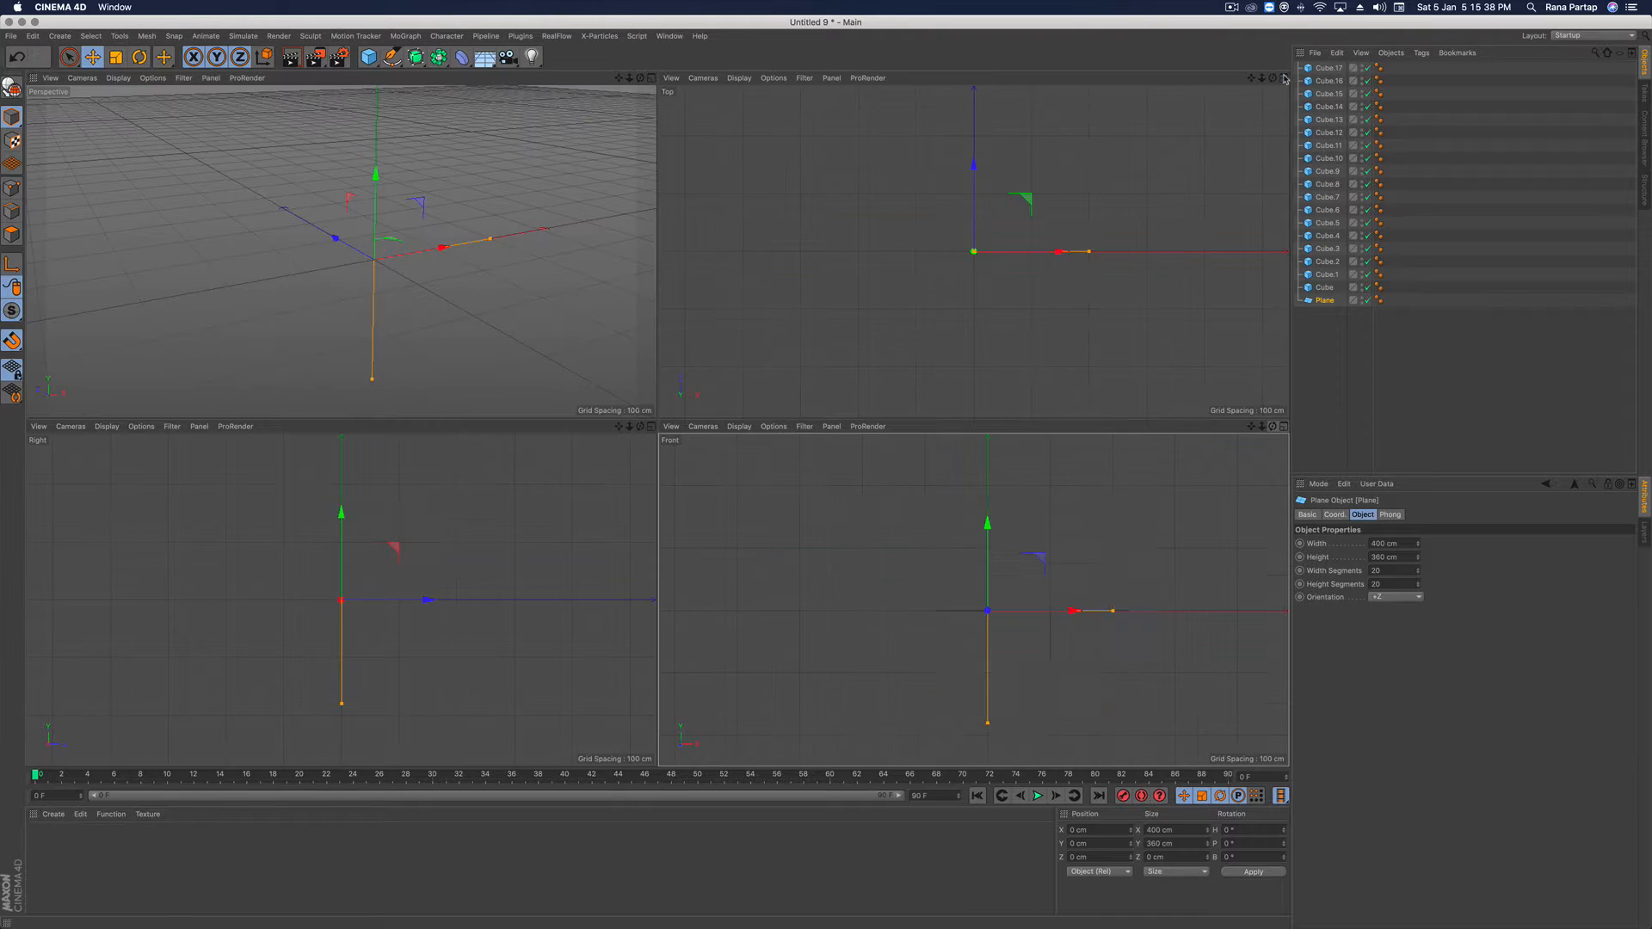
pyautogui.click(652, 78)
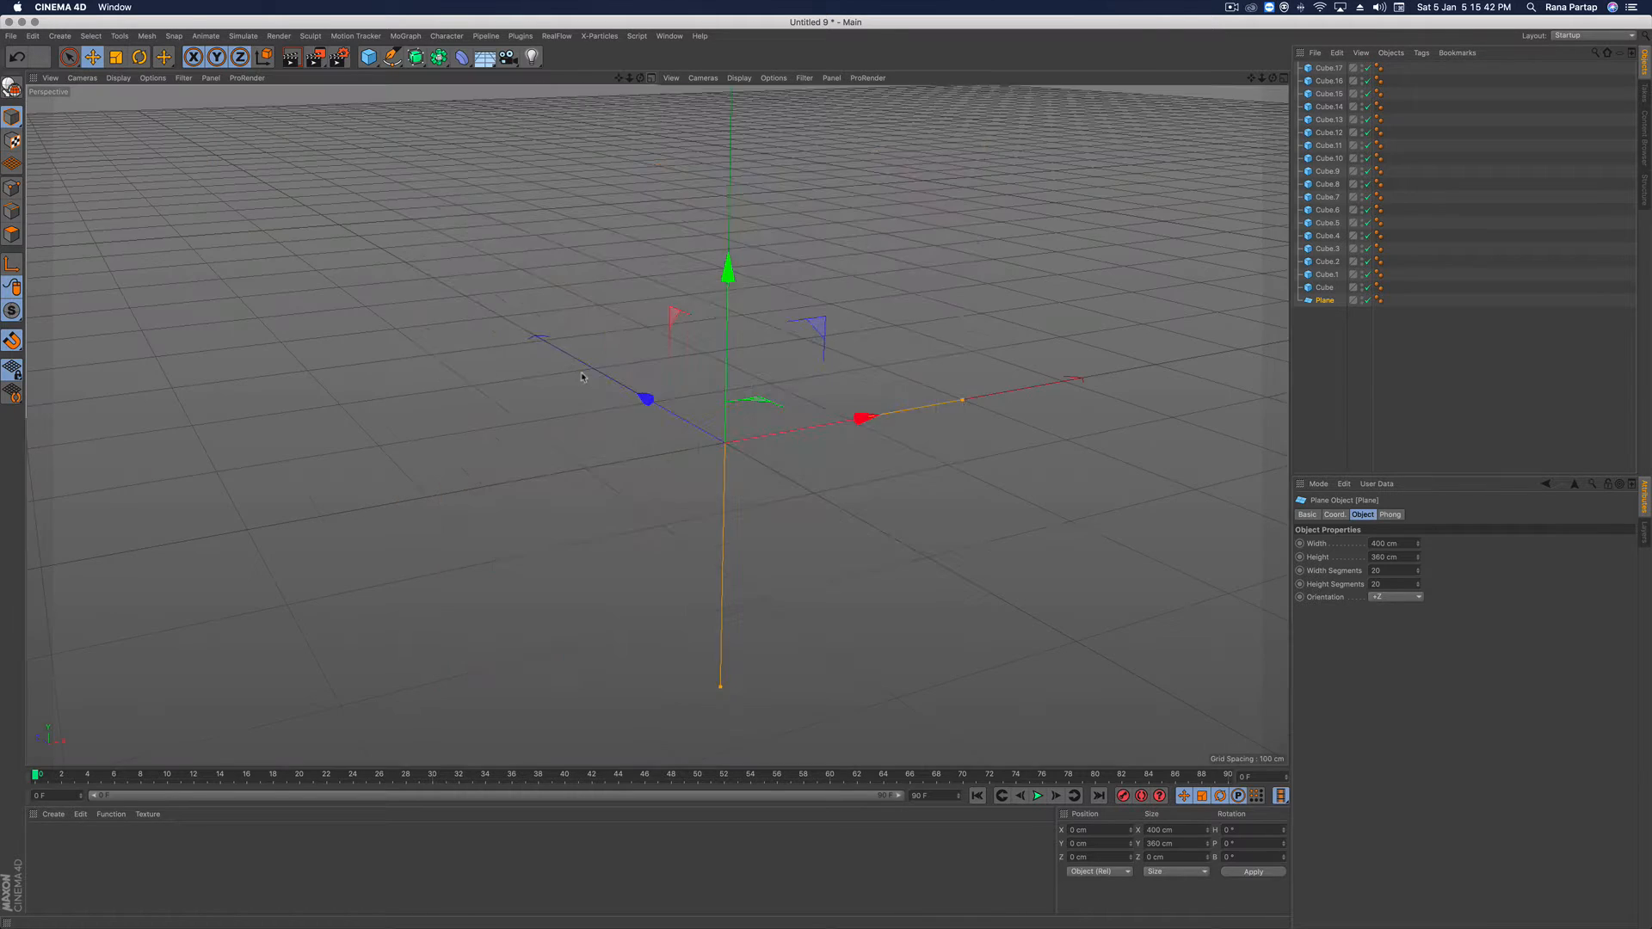
pyautogui.scroll(-2, 644, 429)
pyautogui.moveTo(645, 427)
pyautogui.keyDown('alt'); pyautogui.mouseDown()
pyautogui.moveTo(829, 413)
pyautogui.moveTo(646, 424)
pyautogui.moveTo(638, 408)
pyautogui.moveTo(668, 428)
pyautogui.mouseUp(); pyautogui.keyUp('alt')
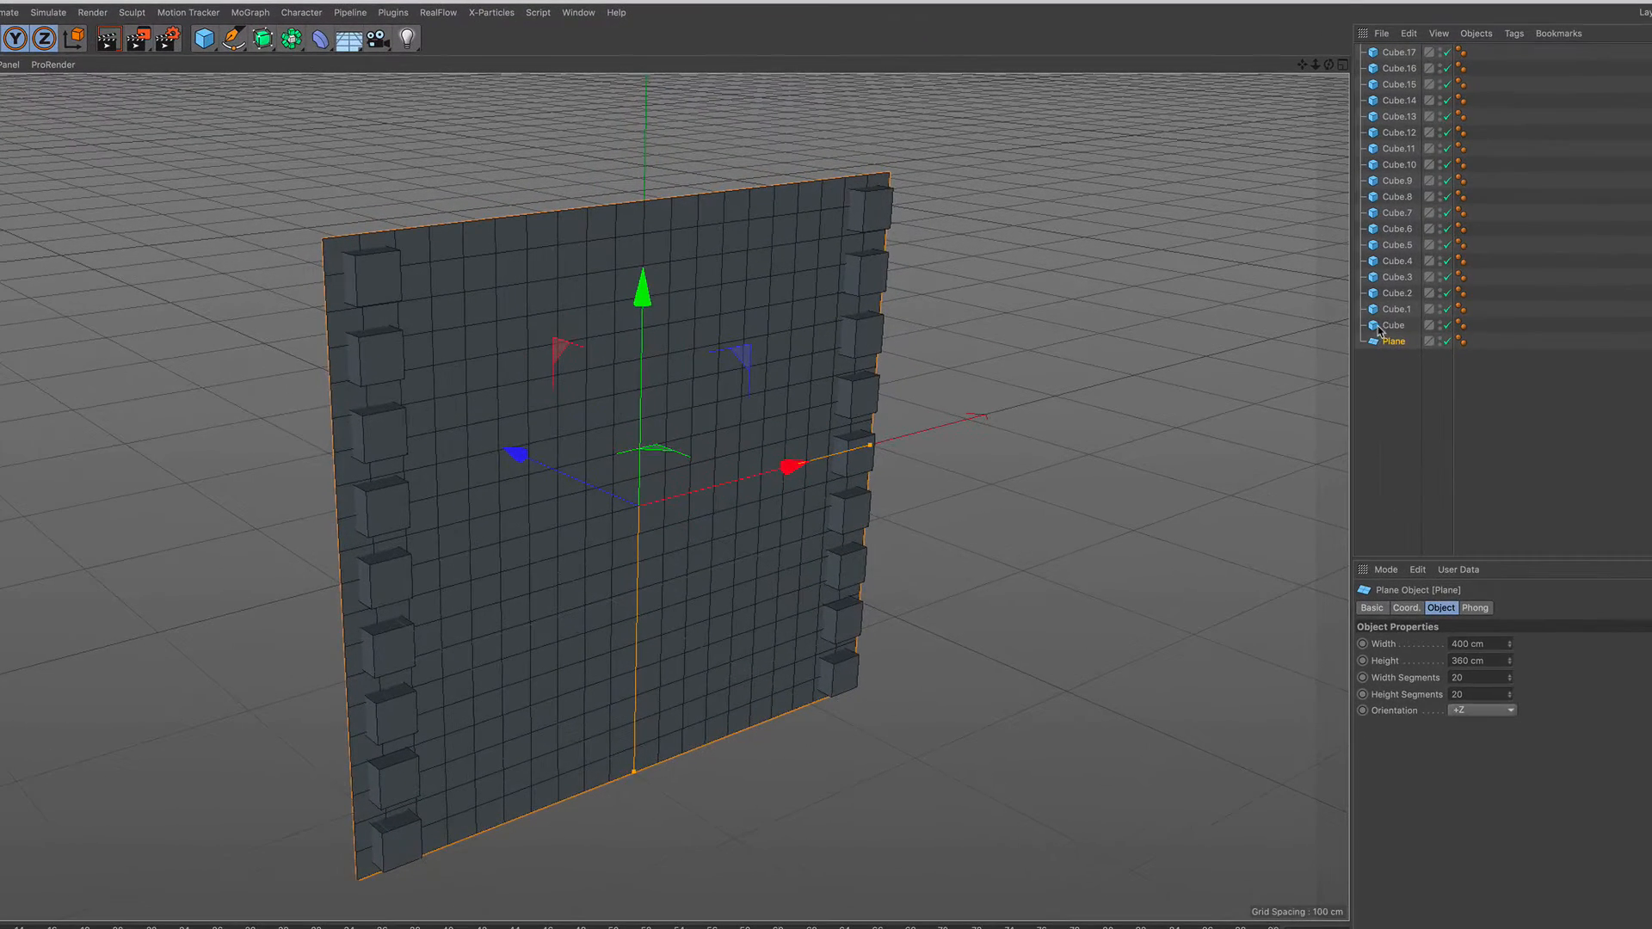
pyautogui.click(1370, 315)
pyautogui.keyDown('shift'); pyautogui.click(1398, 53); pyautogui.keyUp('shift')
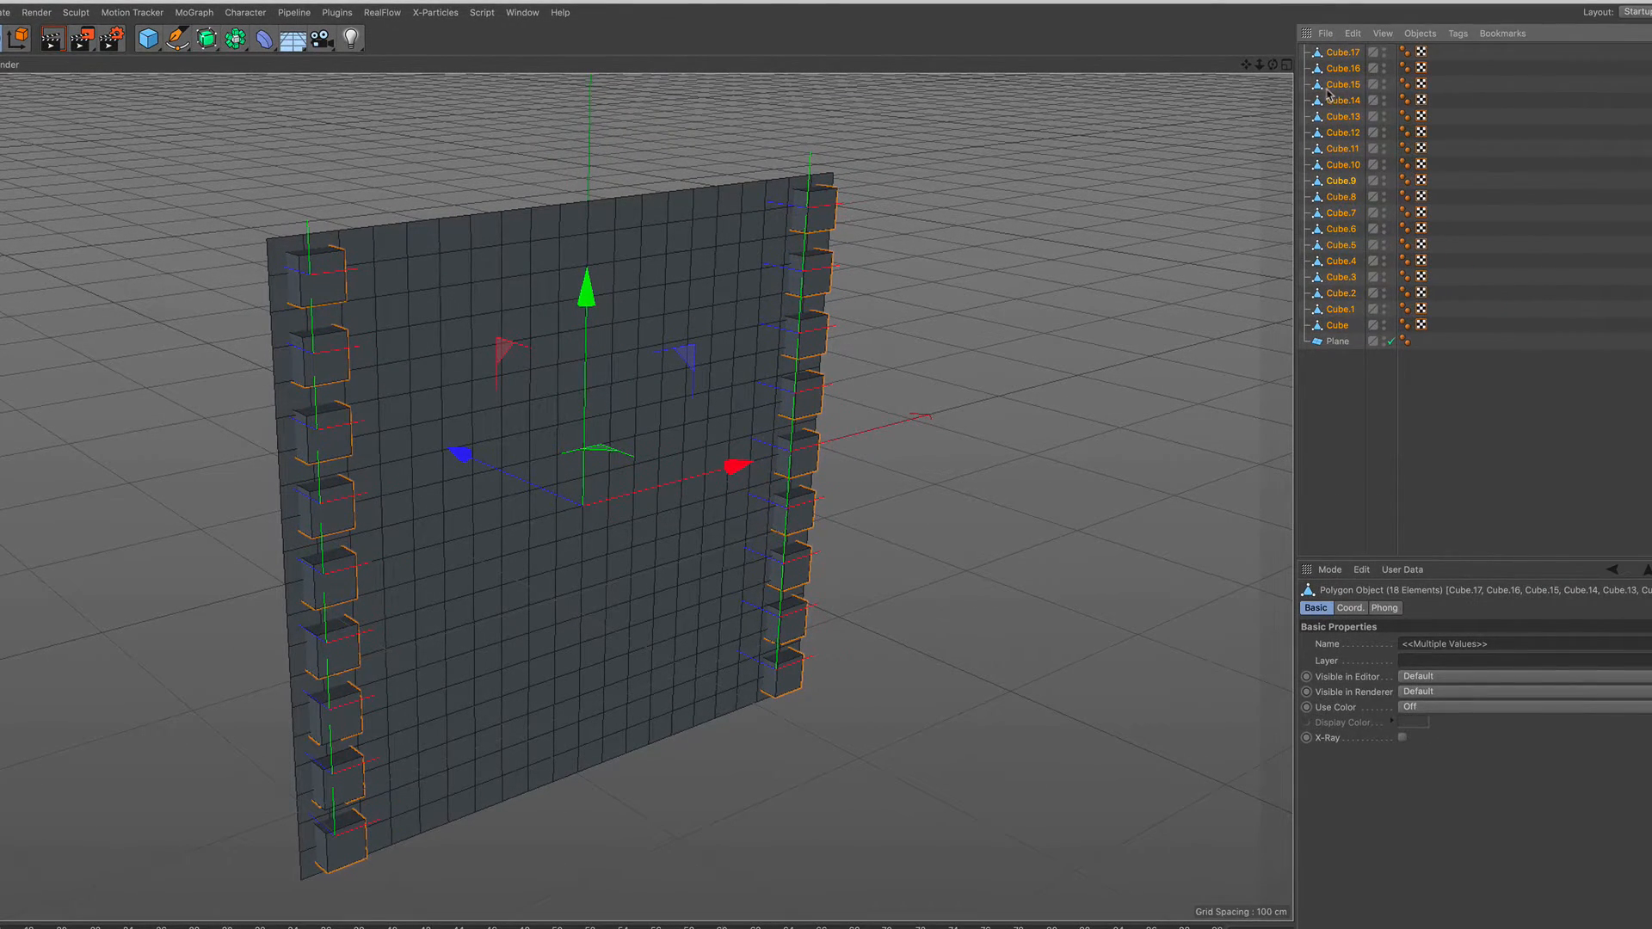
pyautogui.rightClick(1331, 90)
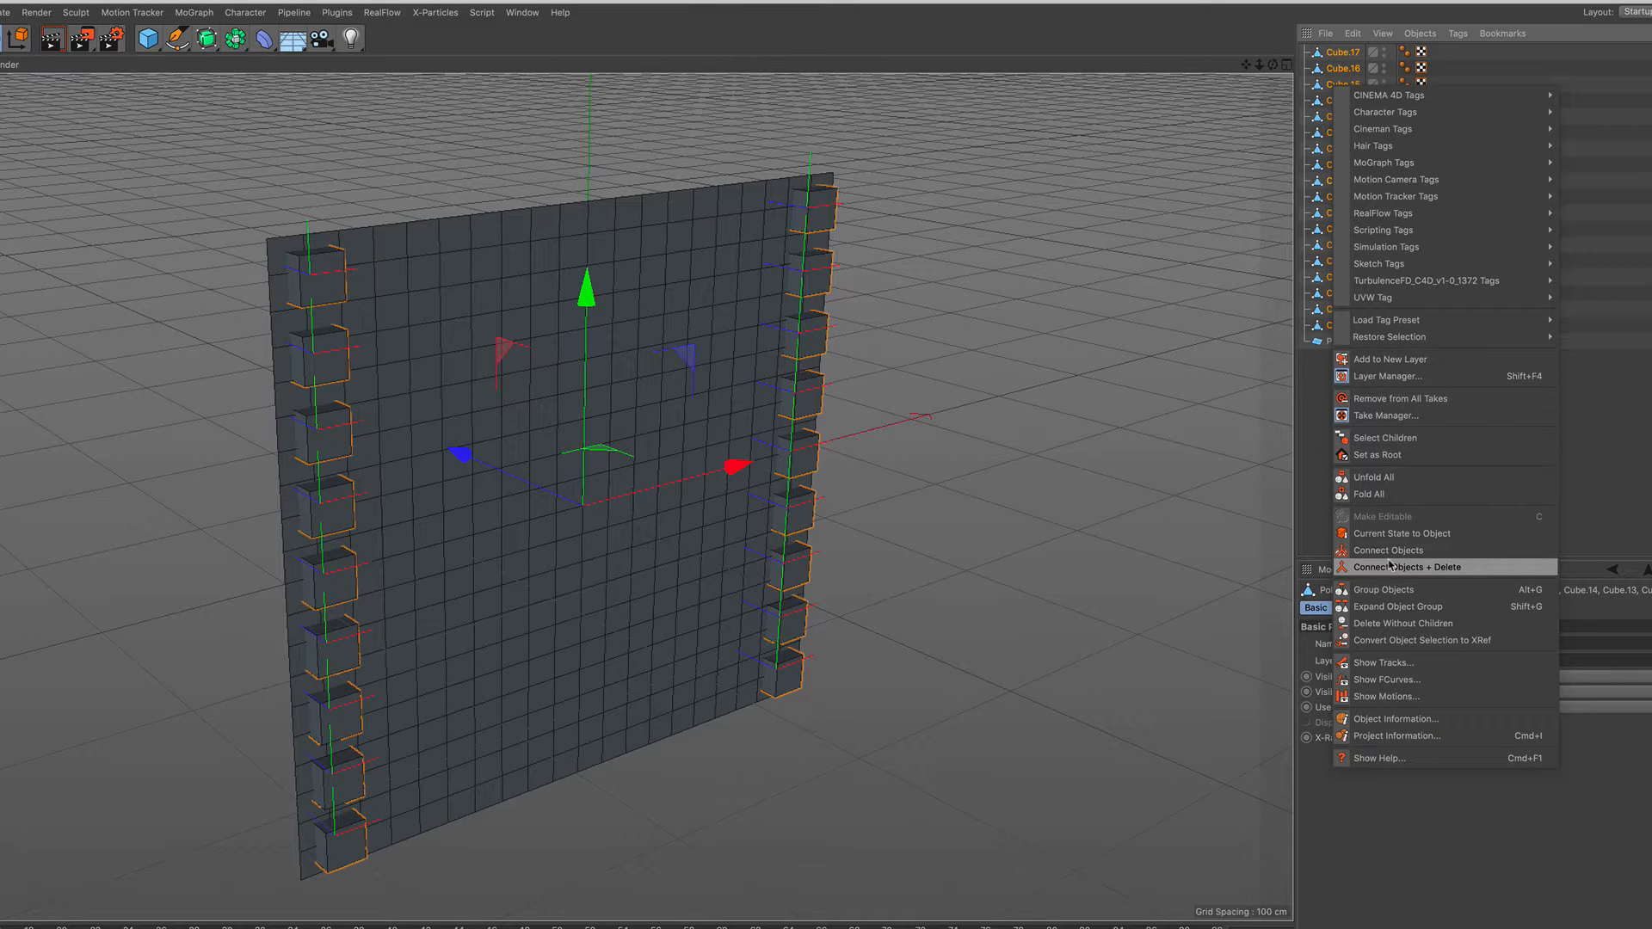
pyautogui.click(1485, 569)
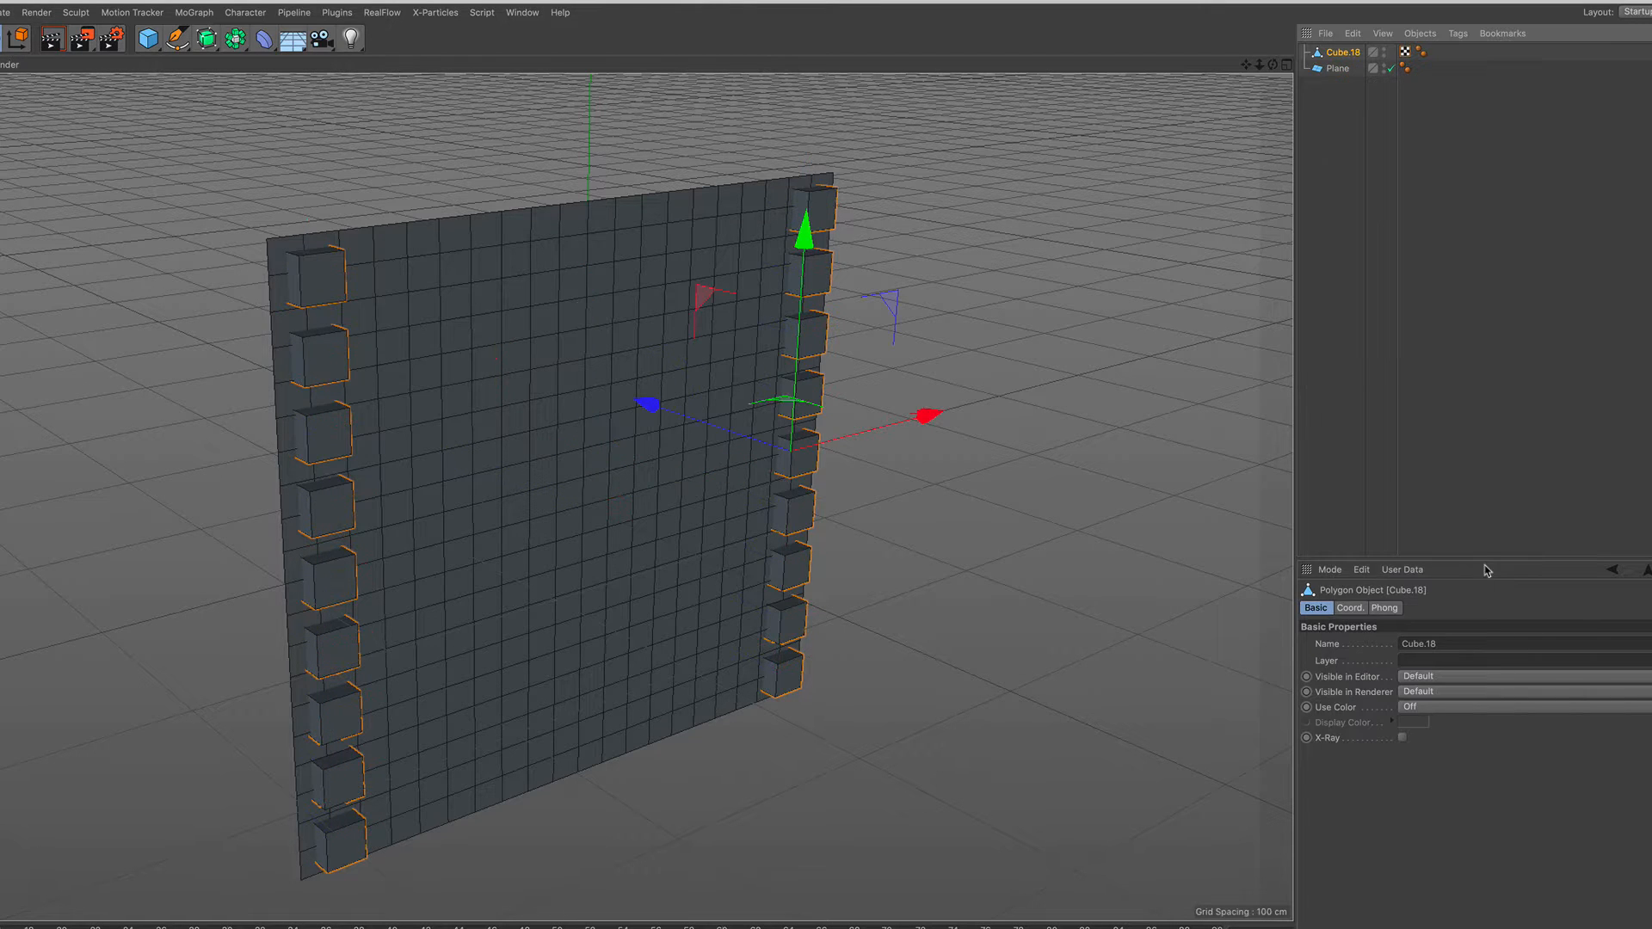
# Add a Boole object containing the plane above the merged cubes to cut the perforations with A subtract B
pyautogui.moveTo(658, 485)
pyautogui.keyDown('alt'); pyautogui.mouseDown(button='right')
pyautogui.moveTo(661, 501)
pyautogui.moveTo(656, 479)
pyautogui.mouseUp(button='right'); pyautogui.keyUp('alt')
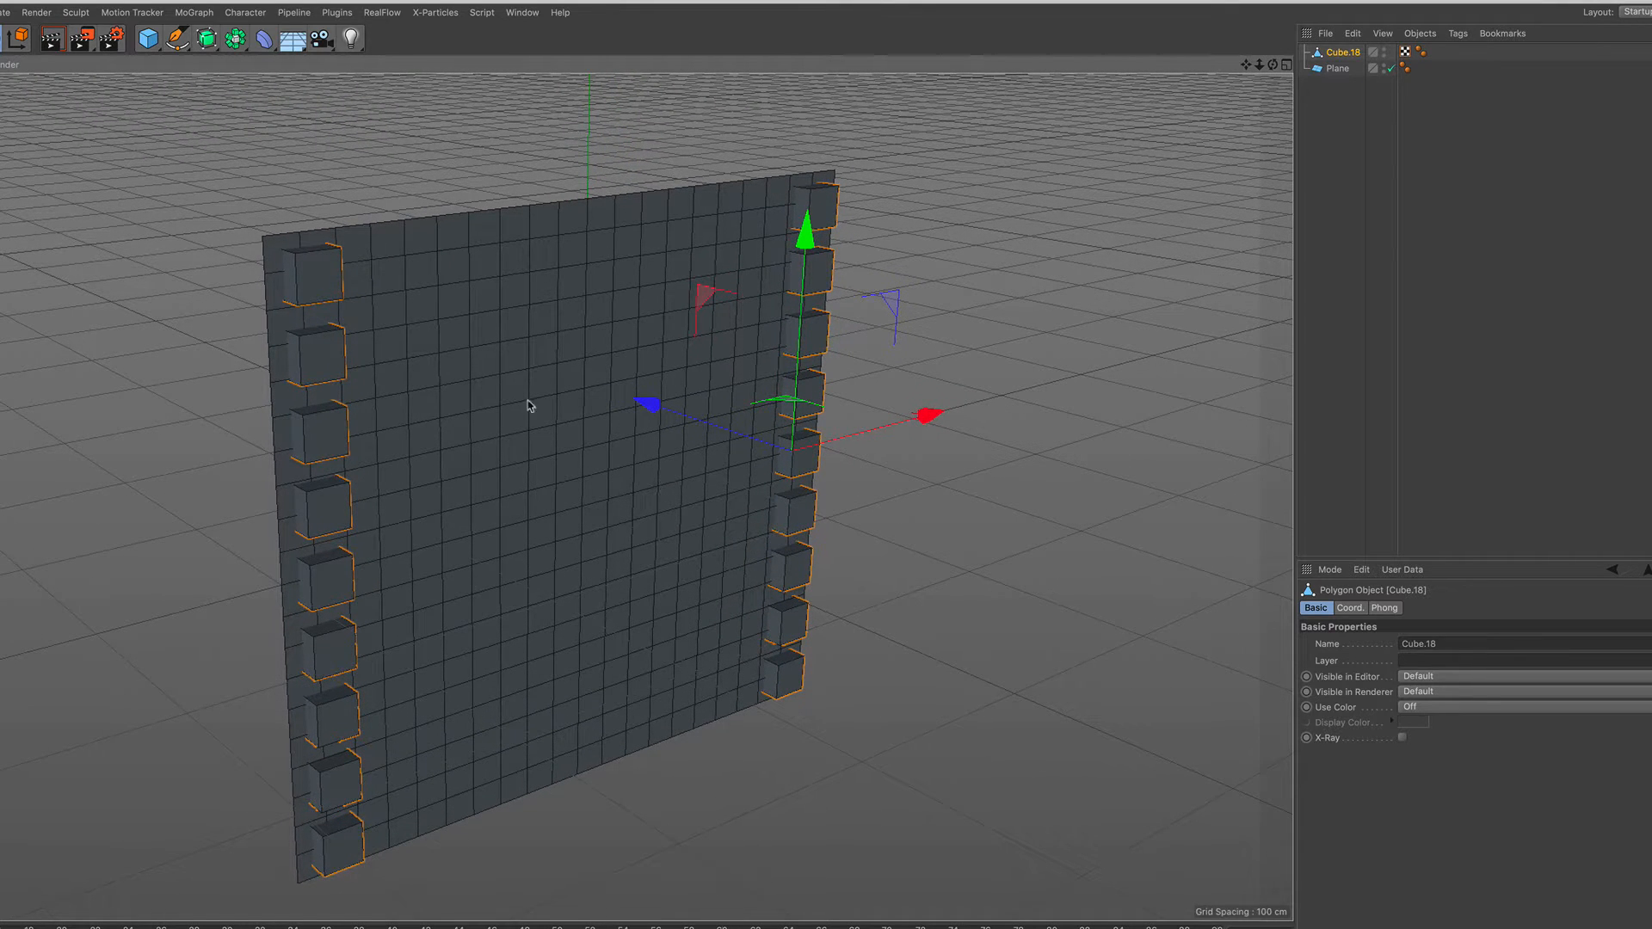
pyautogui.click(234, 38)
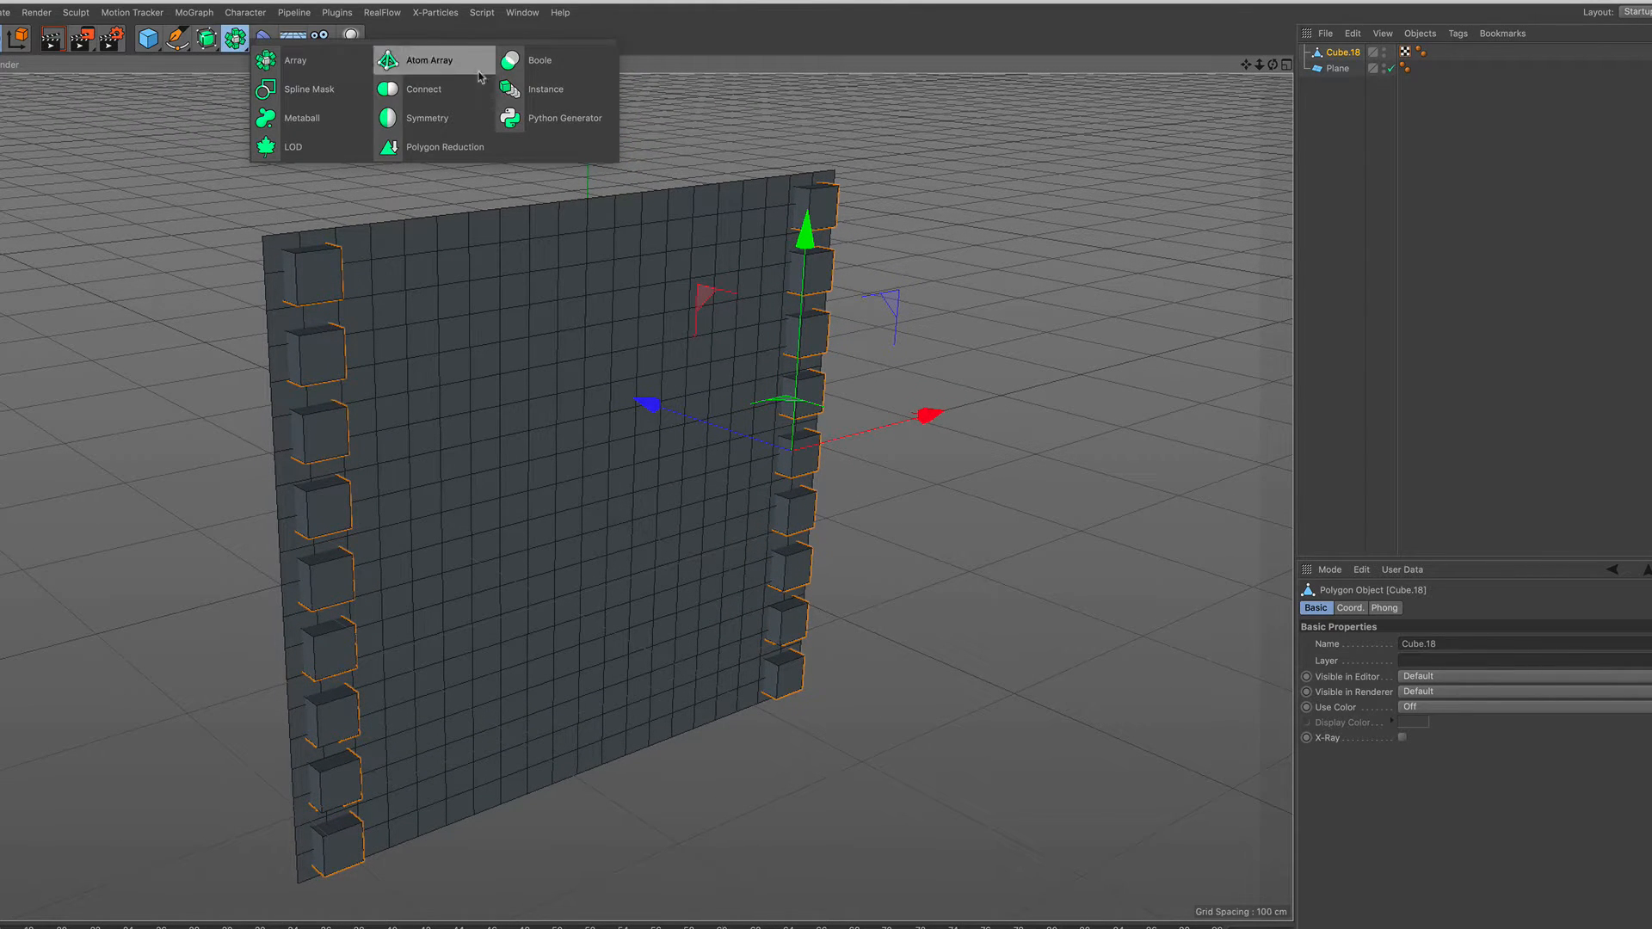
pyautogui.click(547, 66)
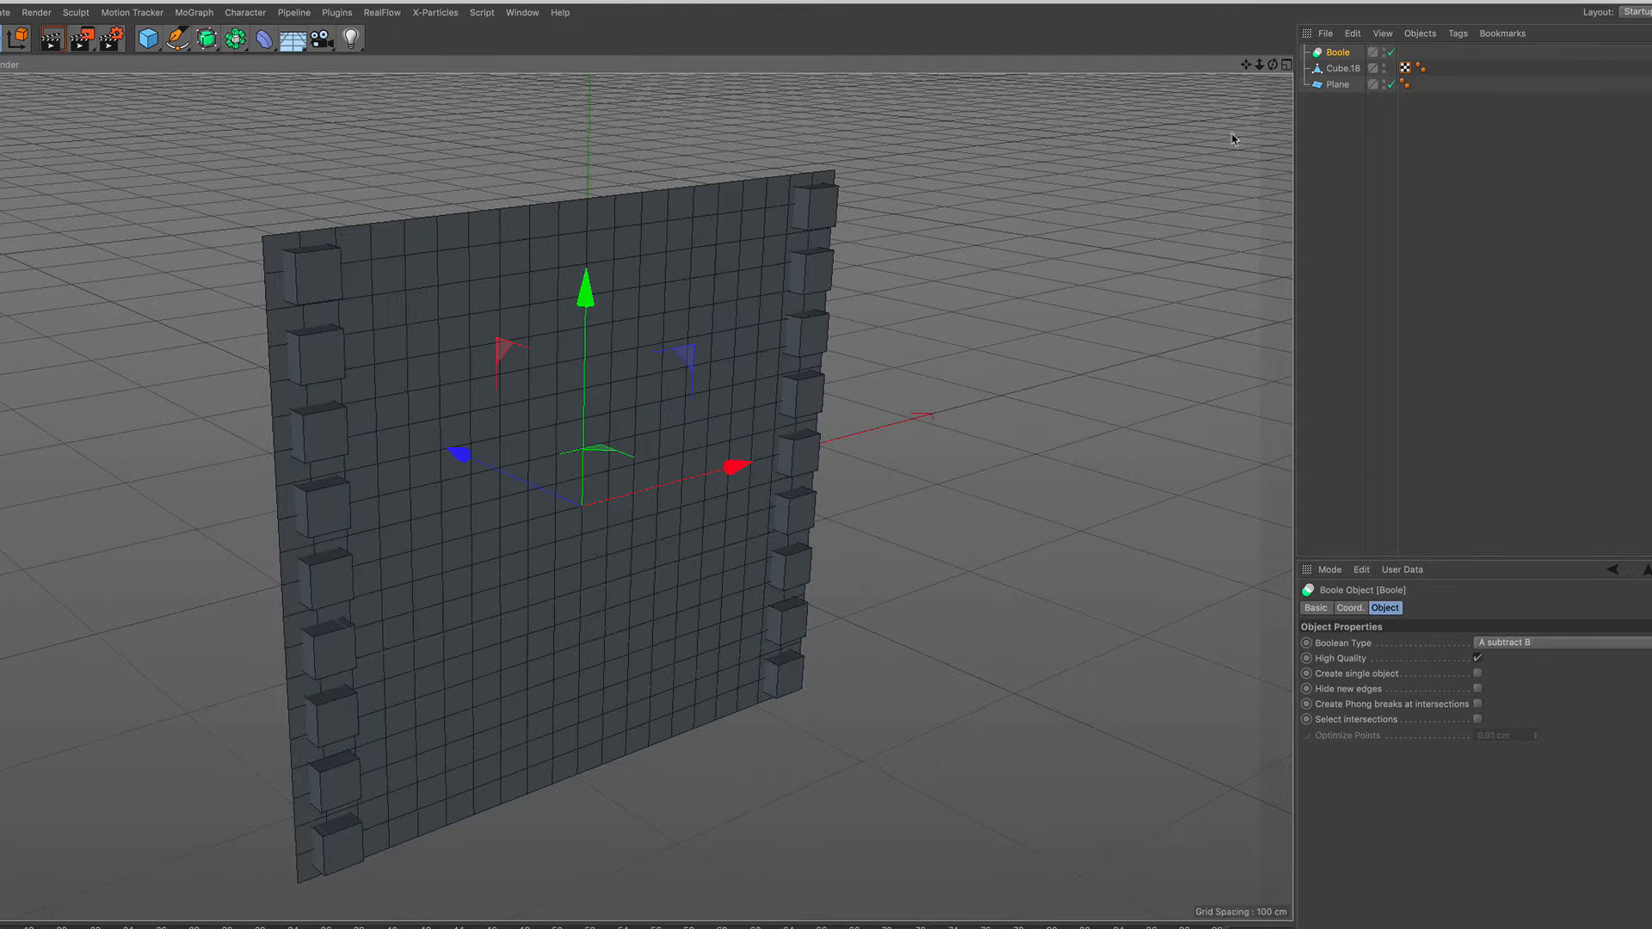
pyautogui.moveTo(1328, 75); pyautogui.dragTo(1347, 68)
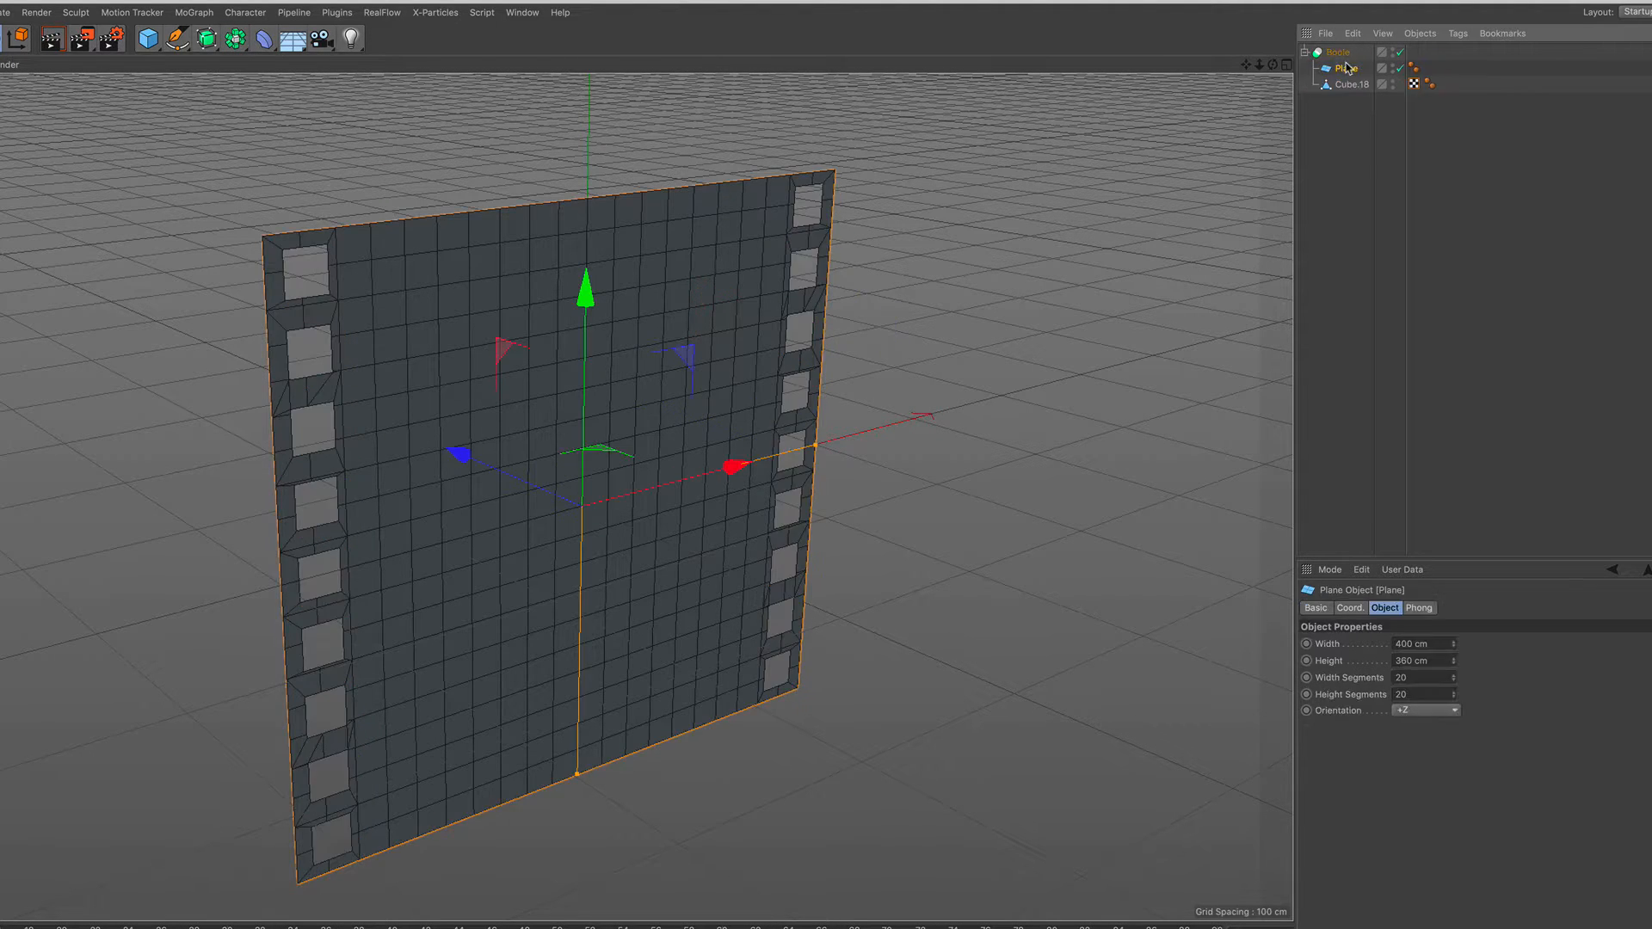
# Turn on Hide new edges for the Boole to clean up the mesh around the perforations
pyautogui.keyDown('alt'); pyautogui.moveTo(547, 470); pyautogui.dragTo(559, 427, button='right'); pyautogui.keyUp('alt')
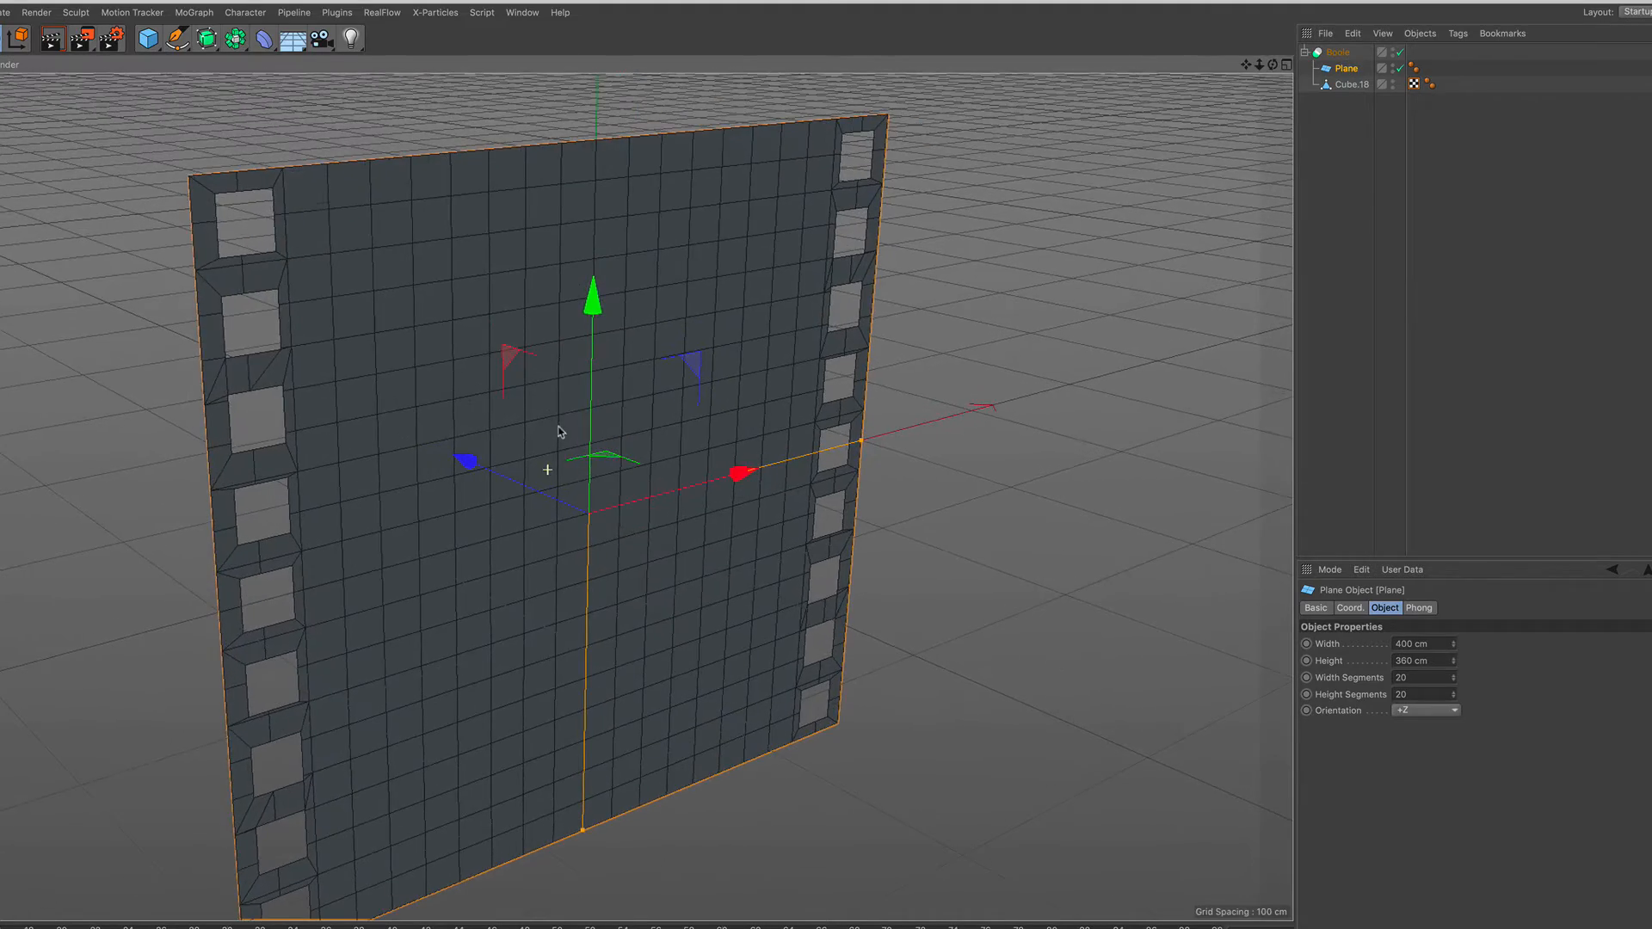
pyautogui.keyDown('alt'); pyautogui.moveTo(542, 438); pyautogui.dragTo(439, 445); pyautogui.keyUp('alt')
pyautogui.keyDown('alt'); pyautogui.moveTo(217, 350); pyautogui.dragTo(308, 169, button='right'); pyautogui.keyUp('alt')
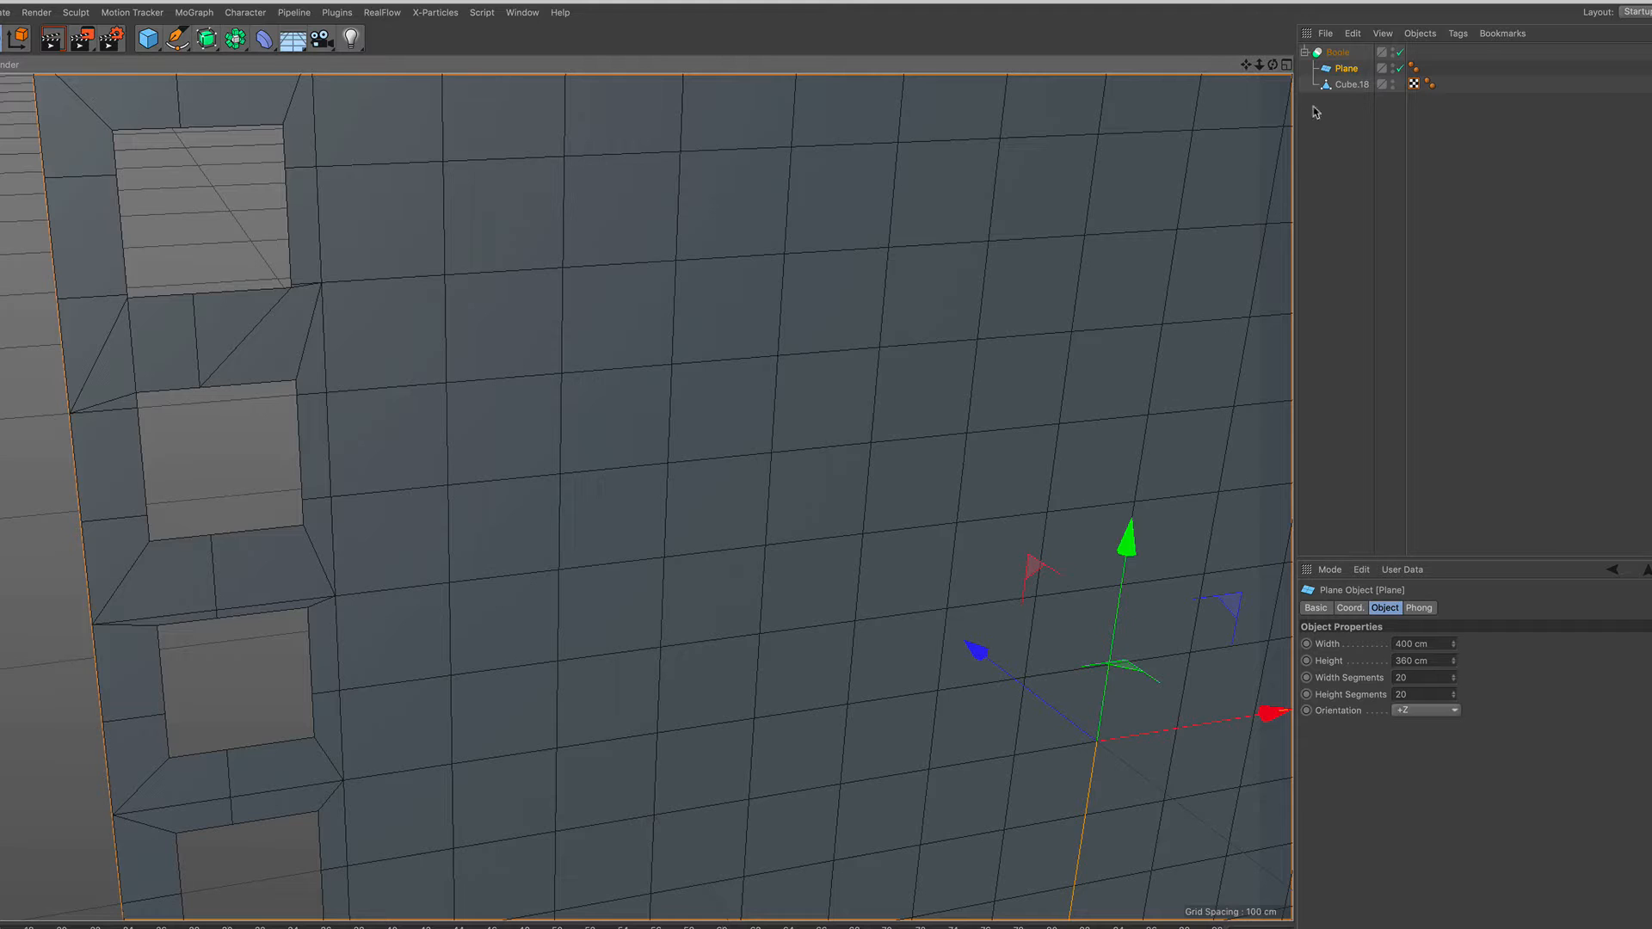
pyautogui.click(1334, 54)
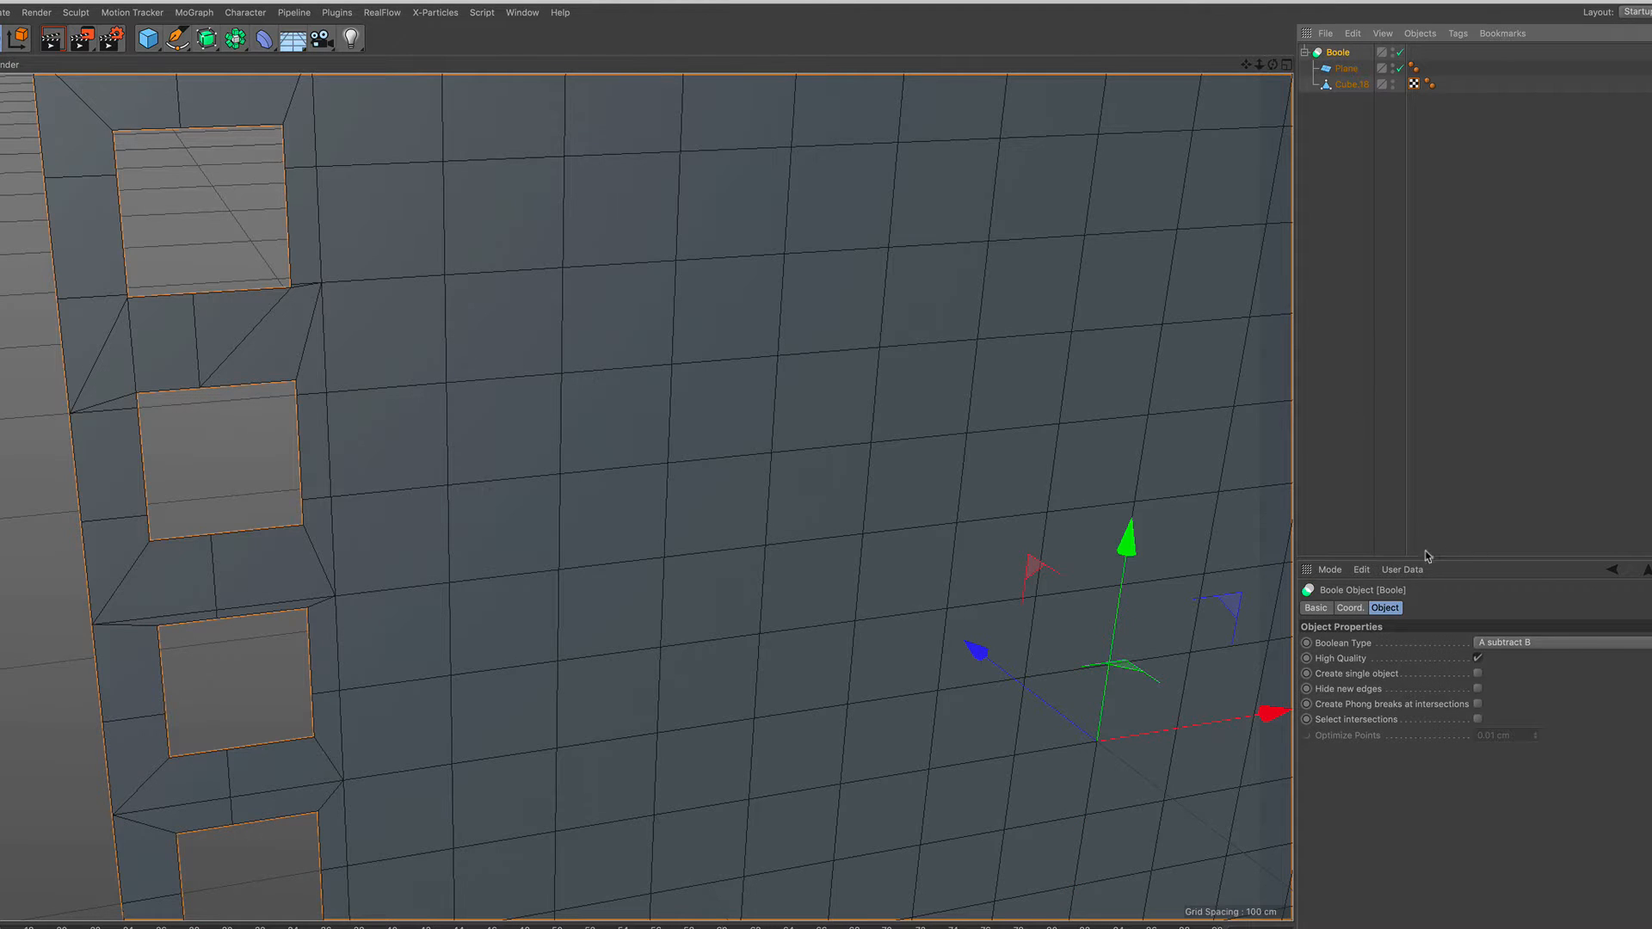
pyautogui.click(1478, 690)
pyautogui.keyDown('alt'); pyautogui.moveTo(846, 448); pyautogui.dragTo(781, 590, button='right'); pyautogui.keyUp('alt')
pyautogui.keyDown('alt'); pyautogui.moveTo(940, 505); pyautogui.dragTo(616, 478, button='middle'); pyautogui.keyUp('alt')
pyautogui.keyDown('alt'); pyautogui.moveTo(616, 479); pyautogui.dragTo(556, 529, button='right'); pyautogui.keyUp('alt')
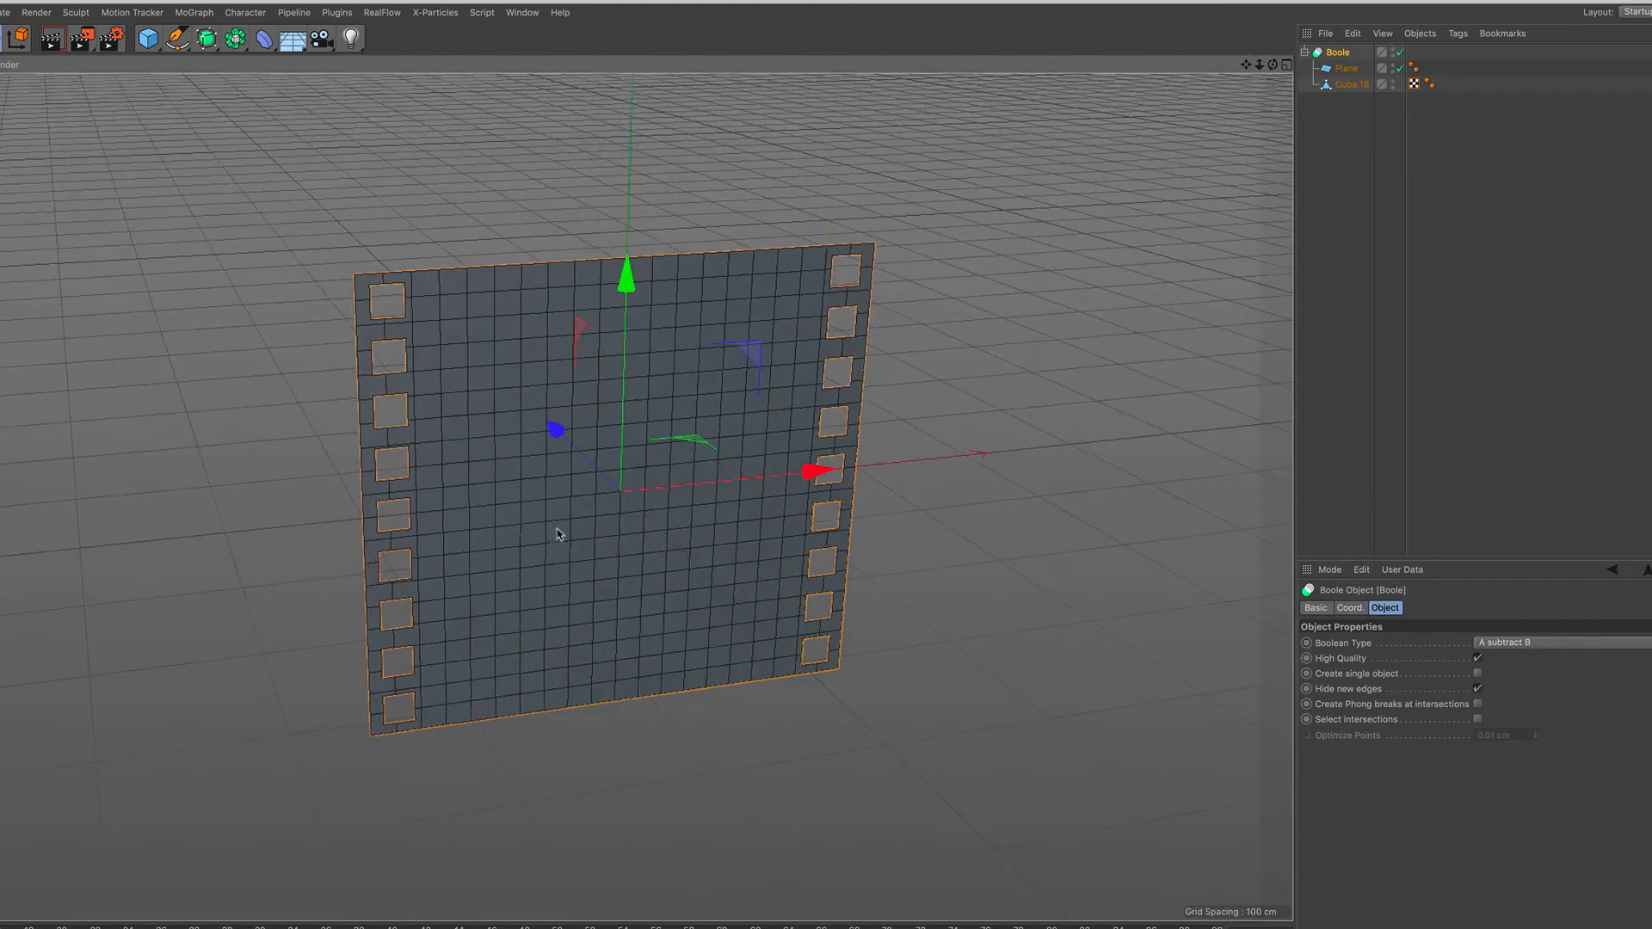
pyautogui.keyDown('alt'); pyautogui.moveTo(556, 528); pyautogui.dragTo(603, 483); pyautogui.keyUp('alt')
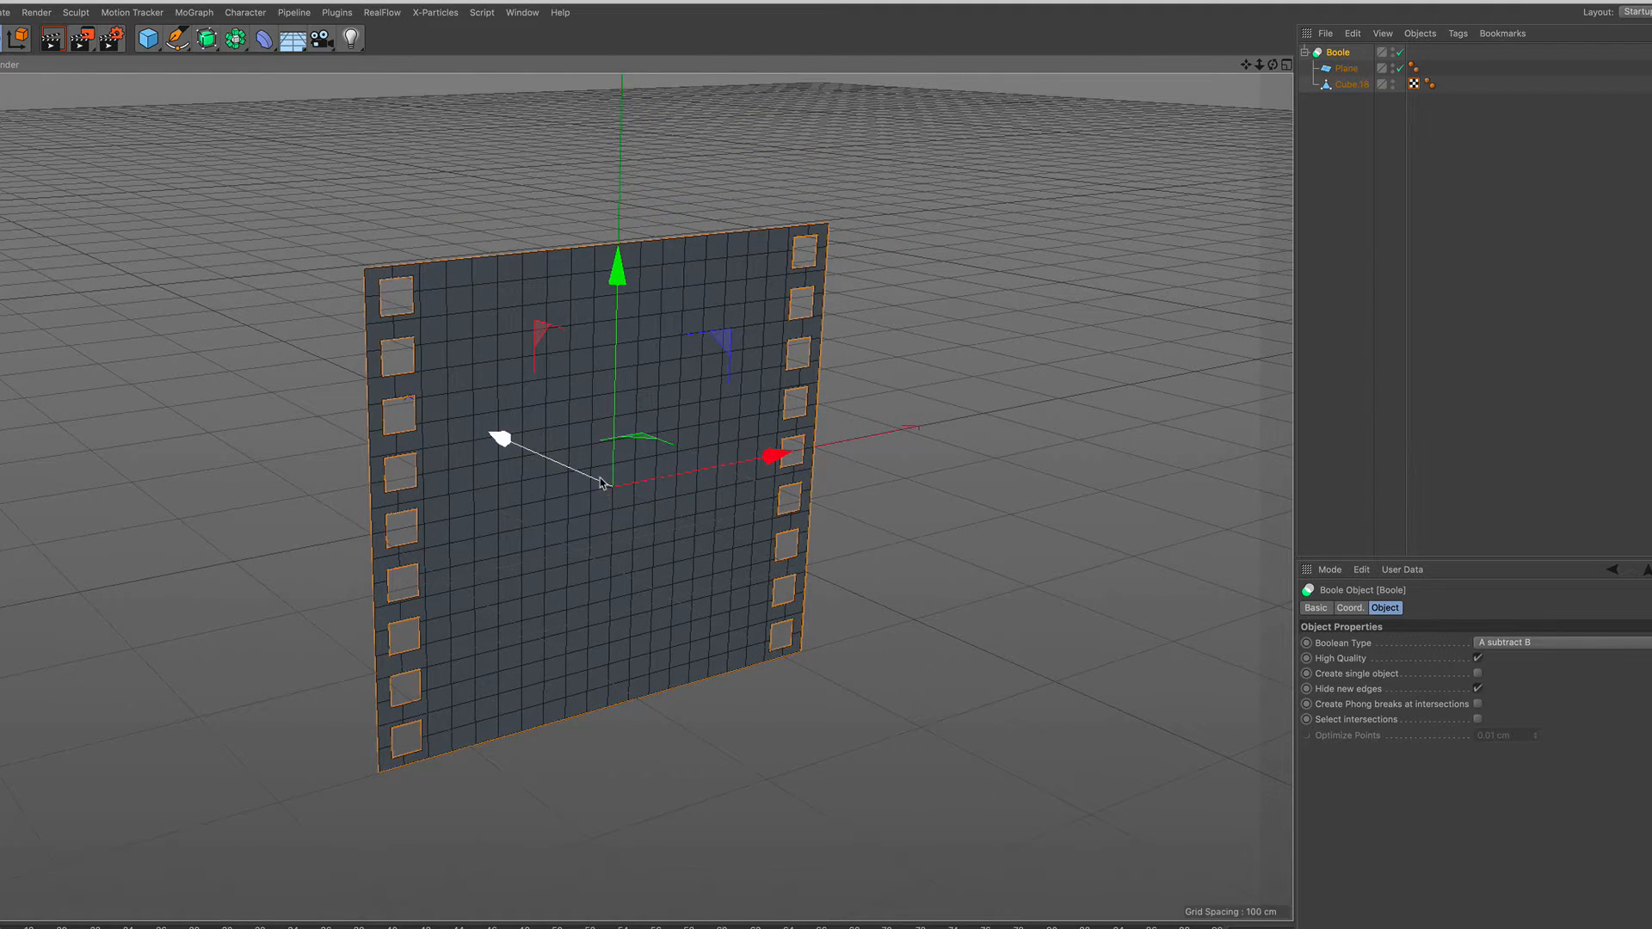
# Add a cube and, in the Front view, stretch it between the perforation columns to 320 cm wide and about 345 cm tall
pyautogui.moveTo(143, 35); pyautogui.dragTo(315, 67)
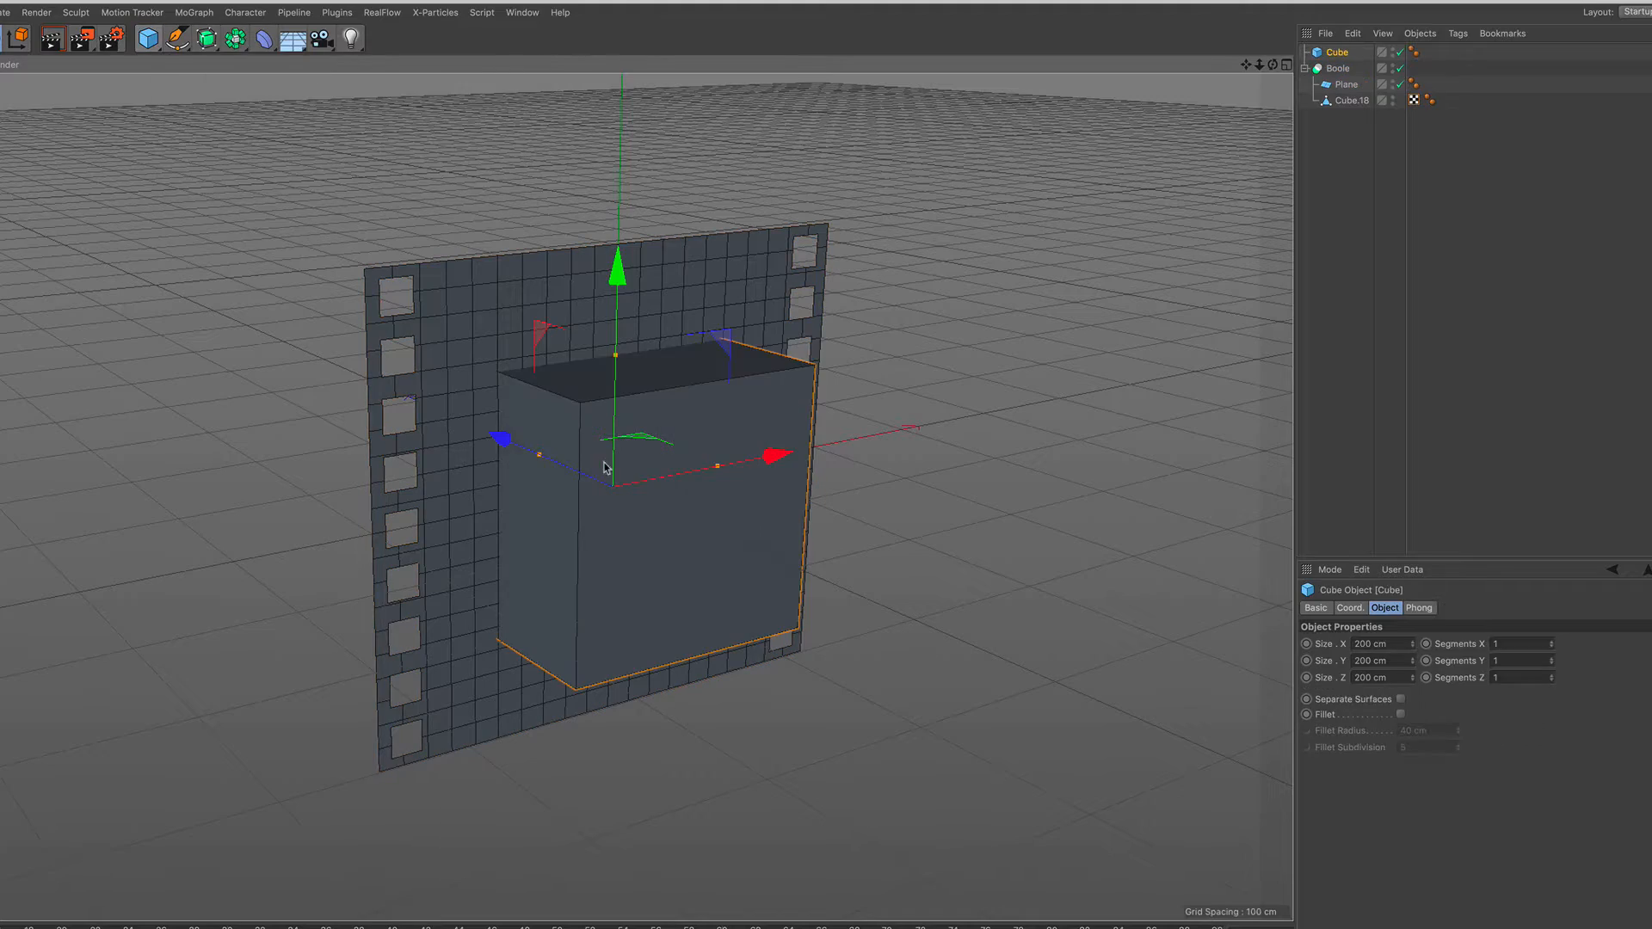
pyautogui.keyDown('alt'); pyautogui.moveTo(586, 460); pyautogui.dragTo(600, 431, button='right'); pyautogui.keyUp('alt')
pyautogui.keyDown('alt'); pyautogui.moveTo(583, 483); pyautogui.dragTo(511, 479); pyautogui.keyUp('alt')
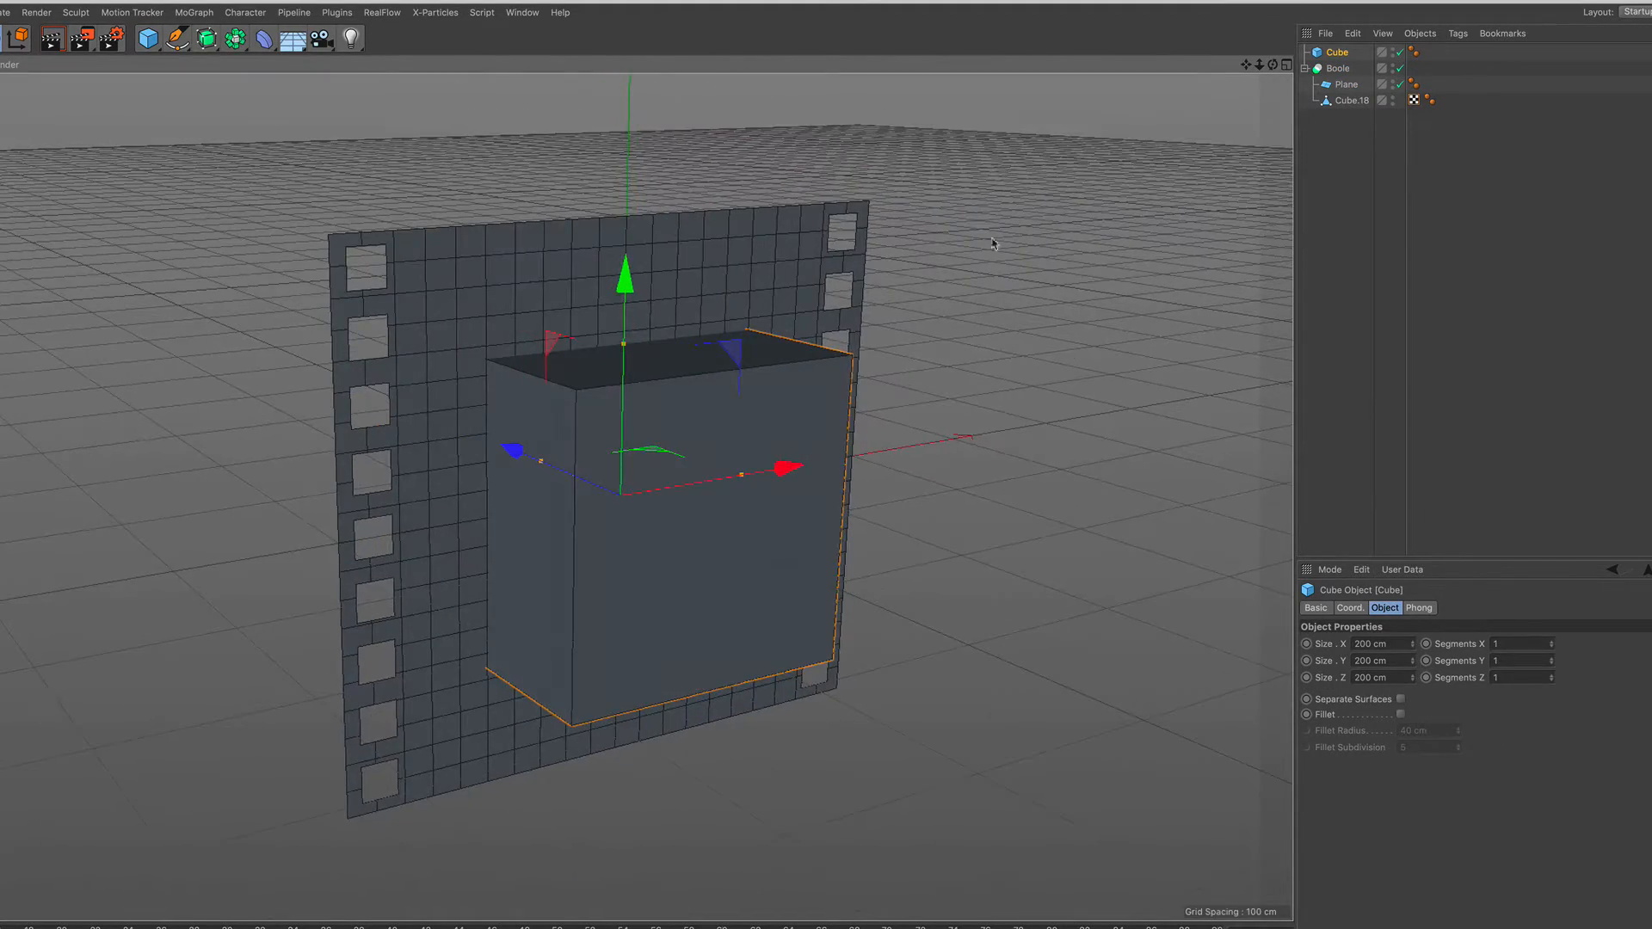
pyautogui.click(1286, 65)
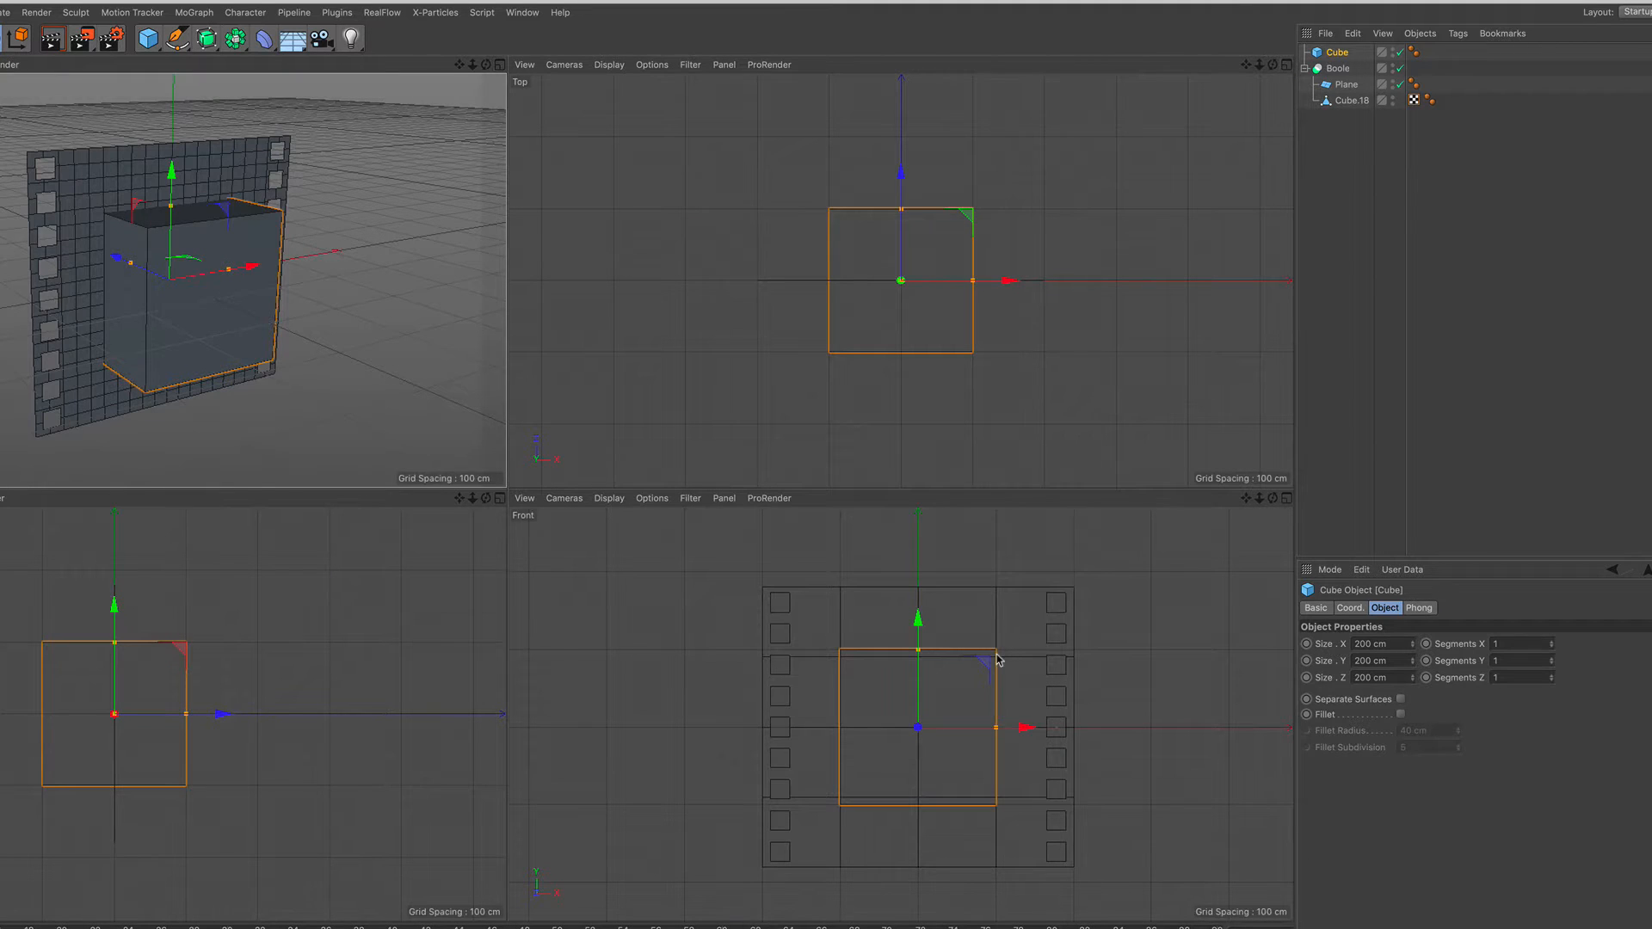
pyautogui.click(1286, 499)
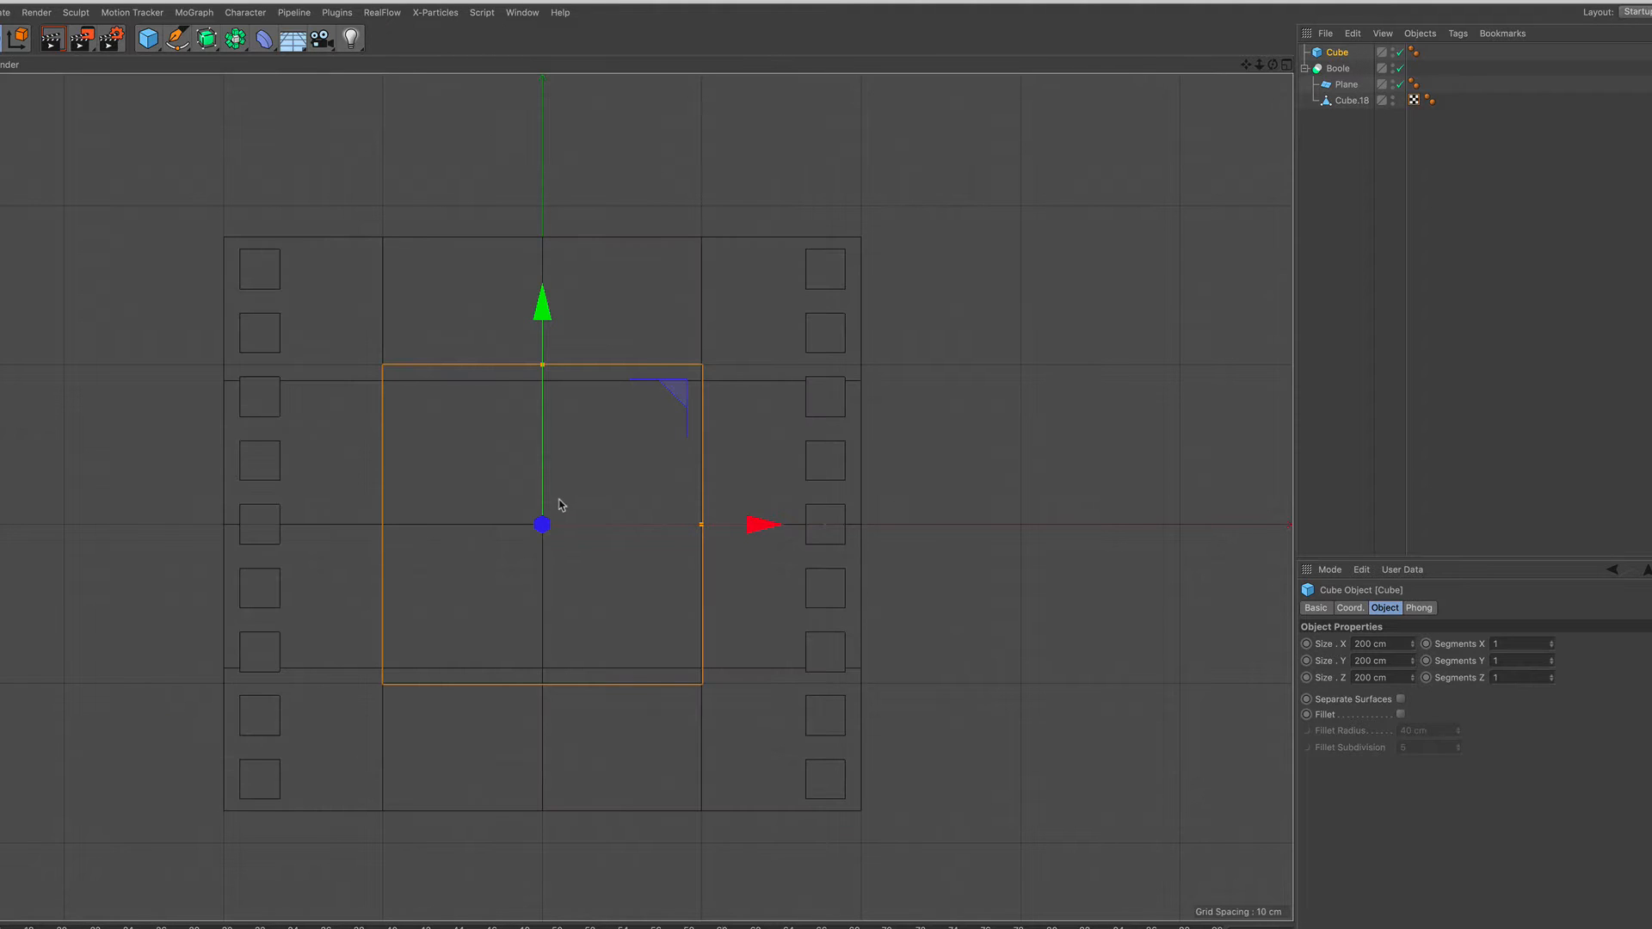
pyautogui.scroll(1, 561, 499)
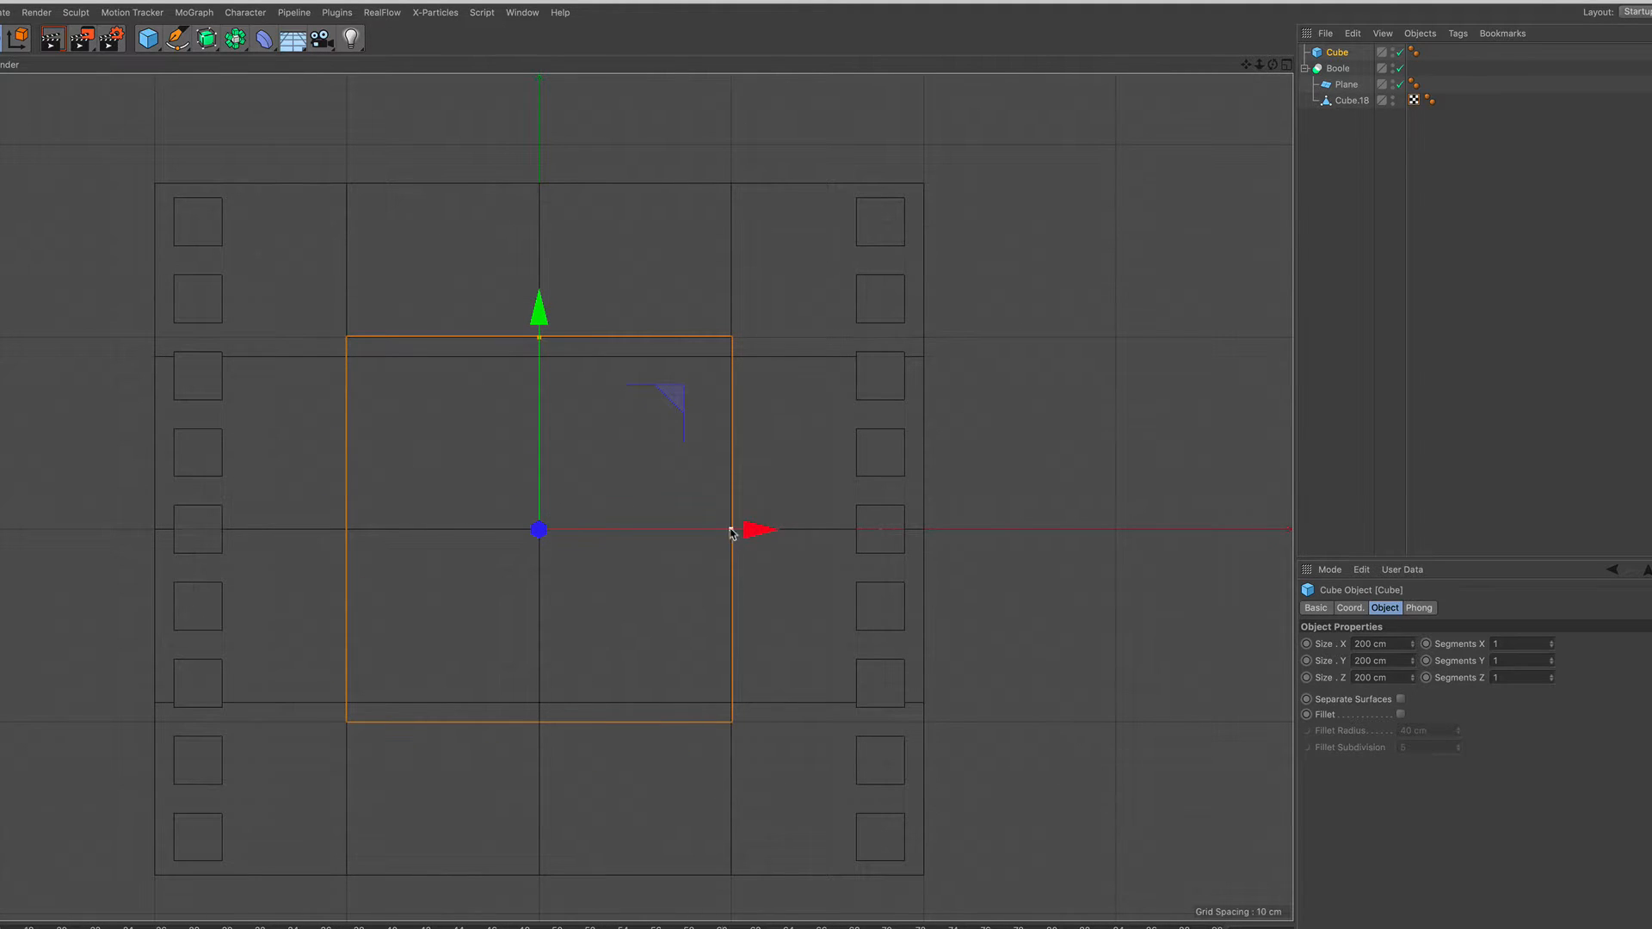
pyautogui.moveTo(731, 530); pyautogui.dragTo(848, 530)
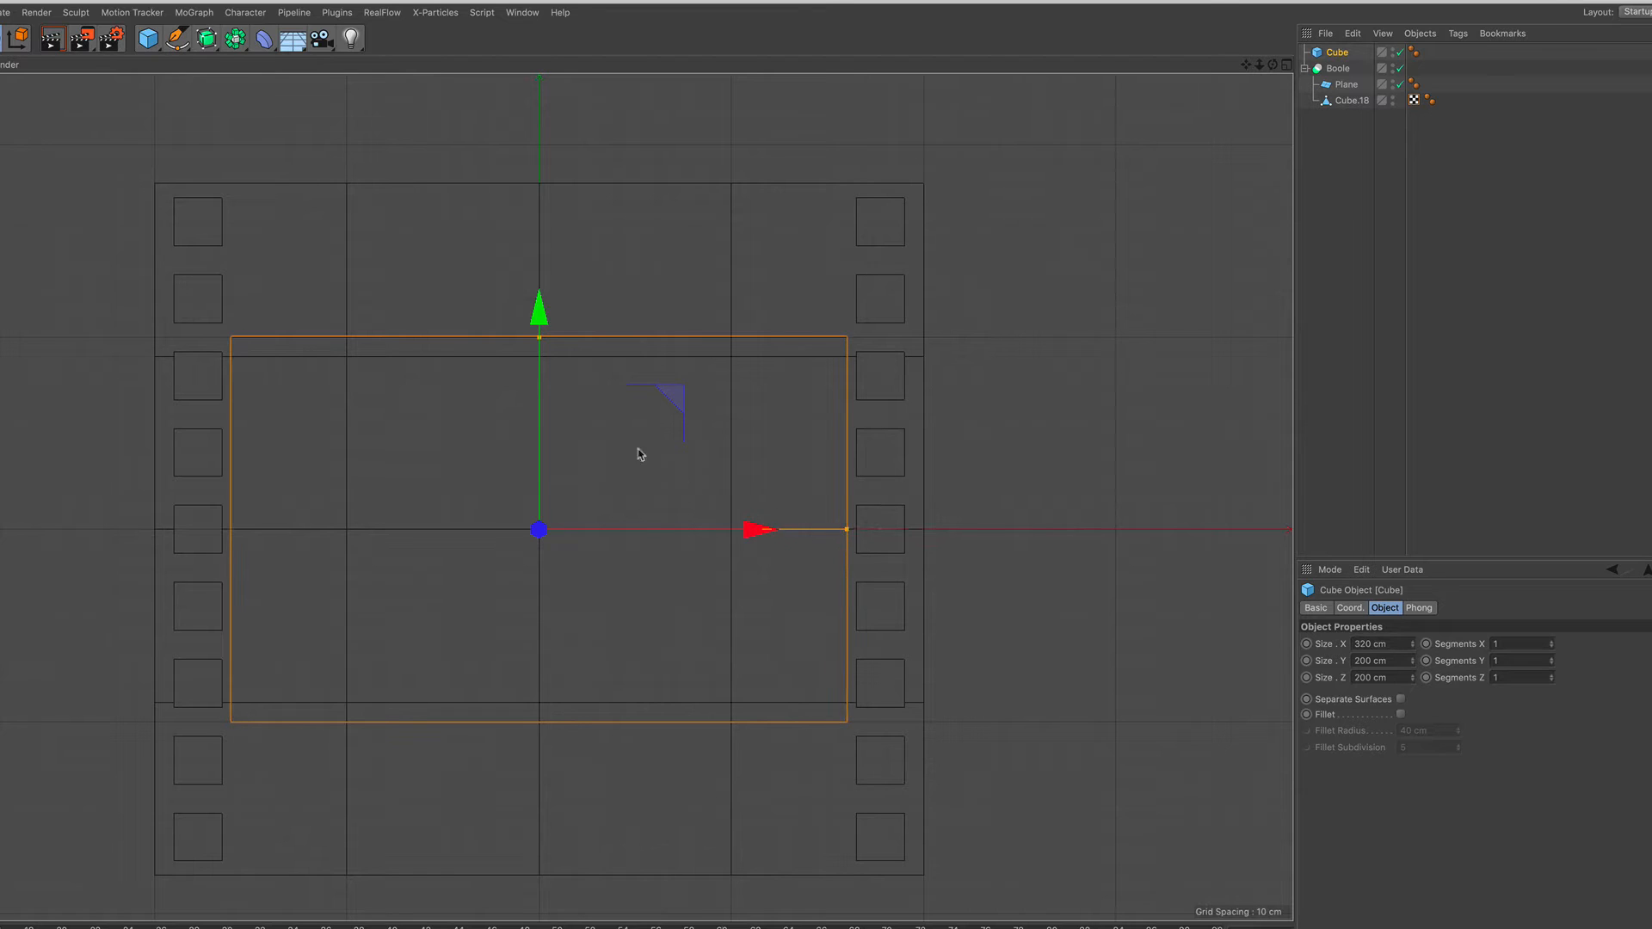
pyautogui.moveTo(539, 338); pyautogui.dragTo(550, 201)
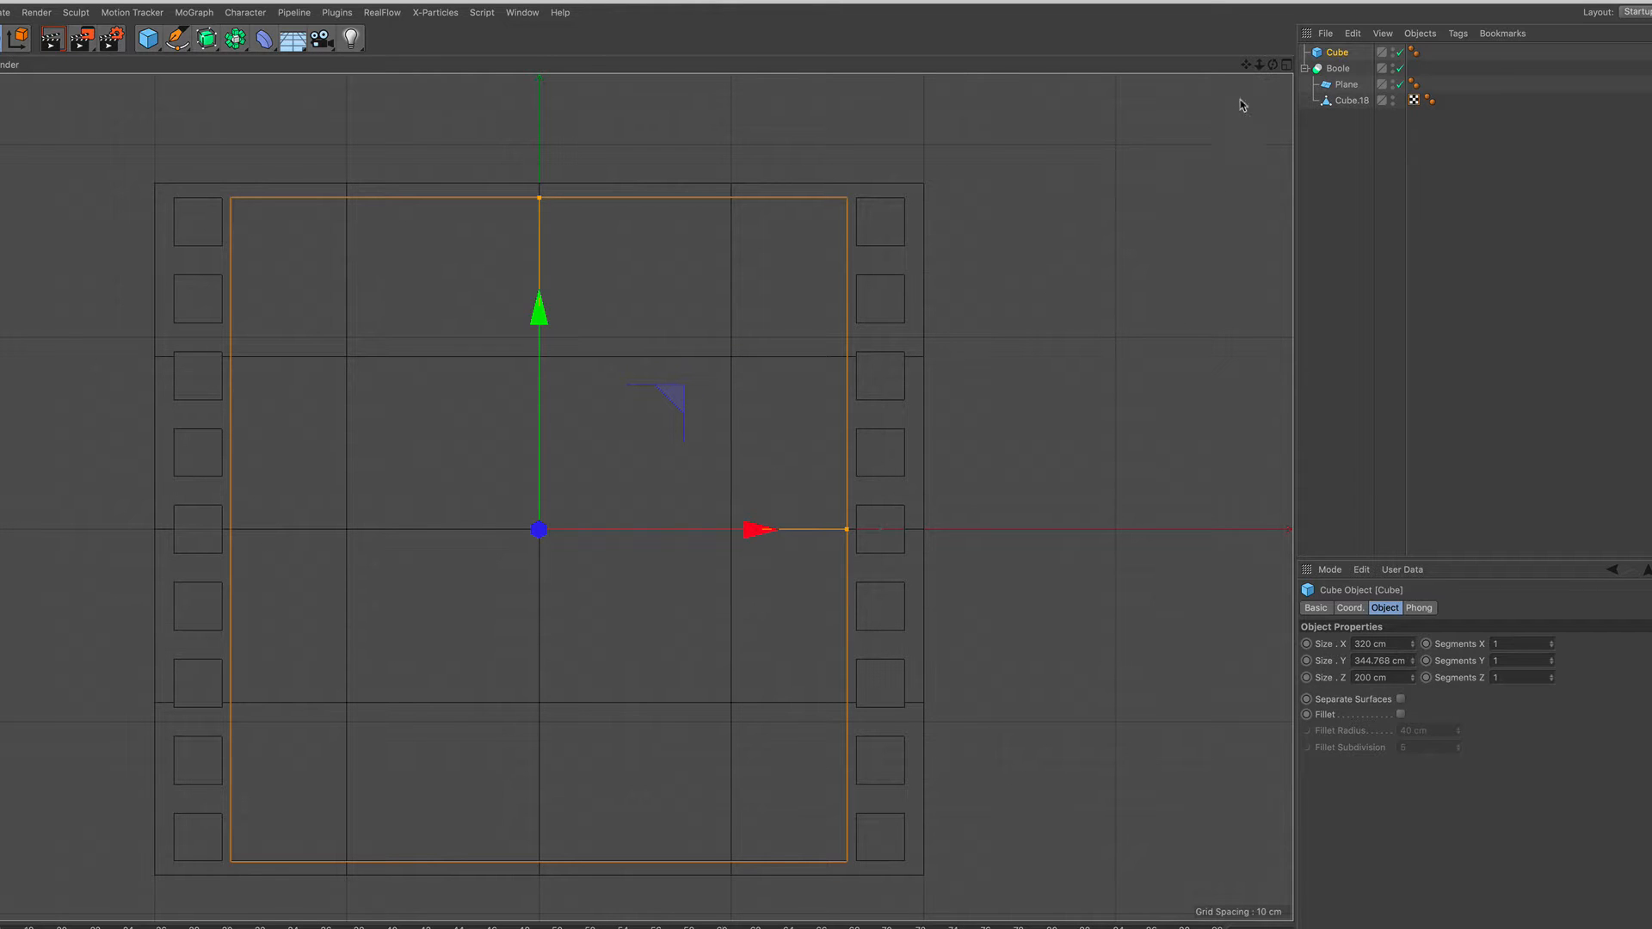
# In the Perspective view, reduce the new cube's Z depth to about 51 cm, keeping it passing through the plane
pyautogui.click(1284, 66)
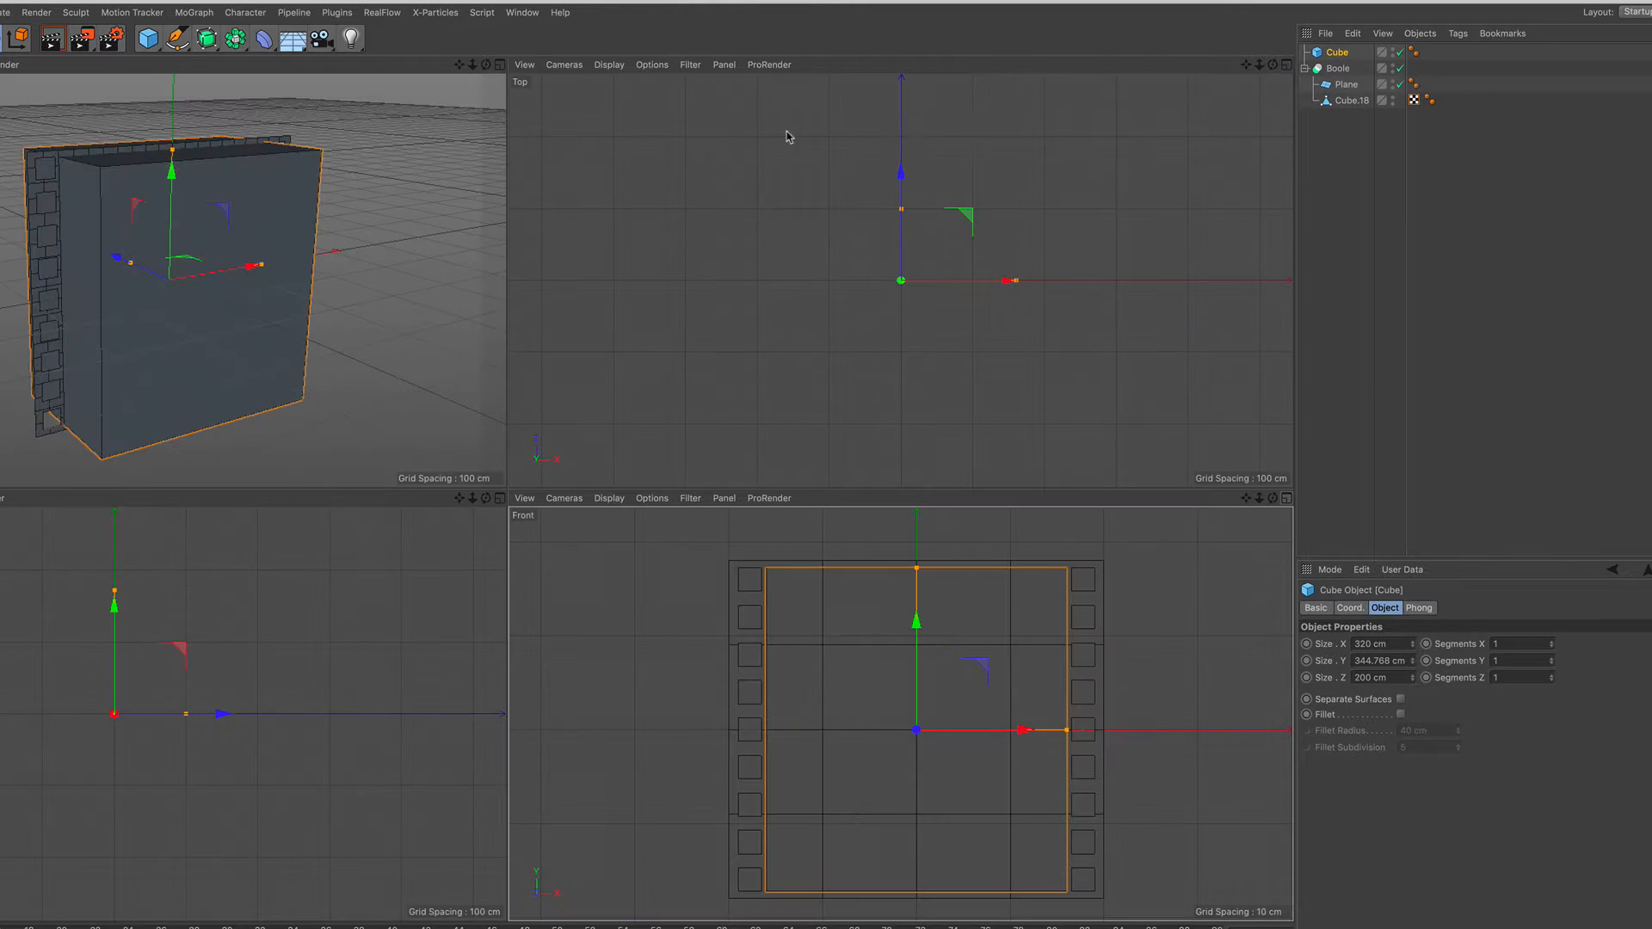
pyautogui.click(500, 66)
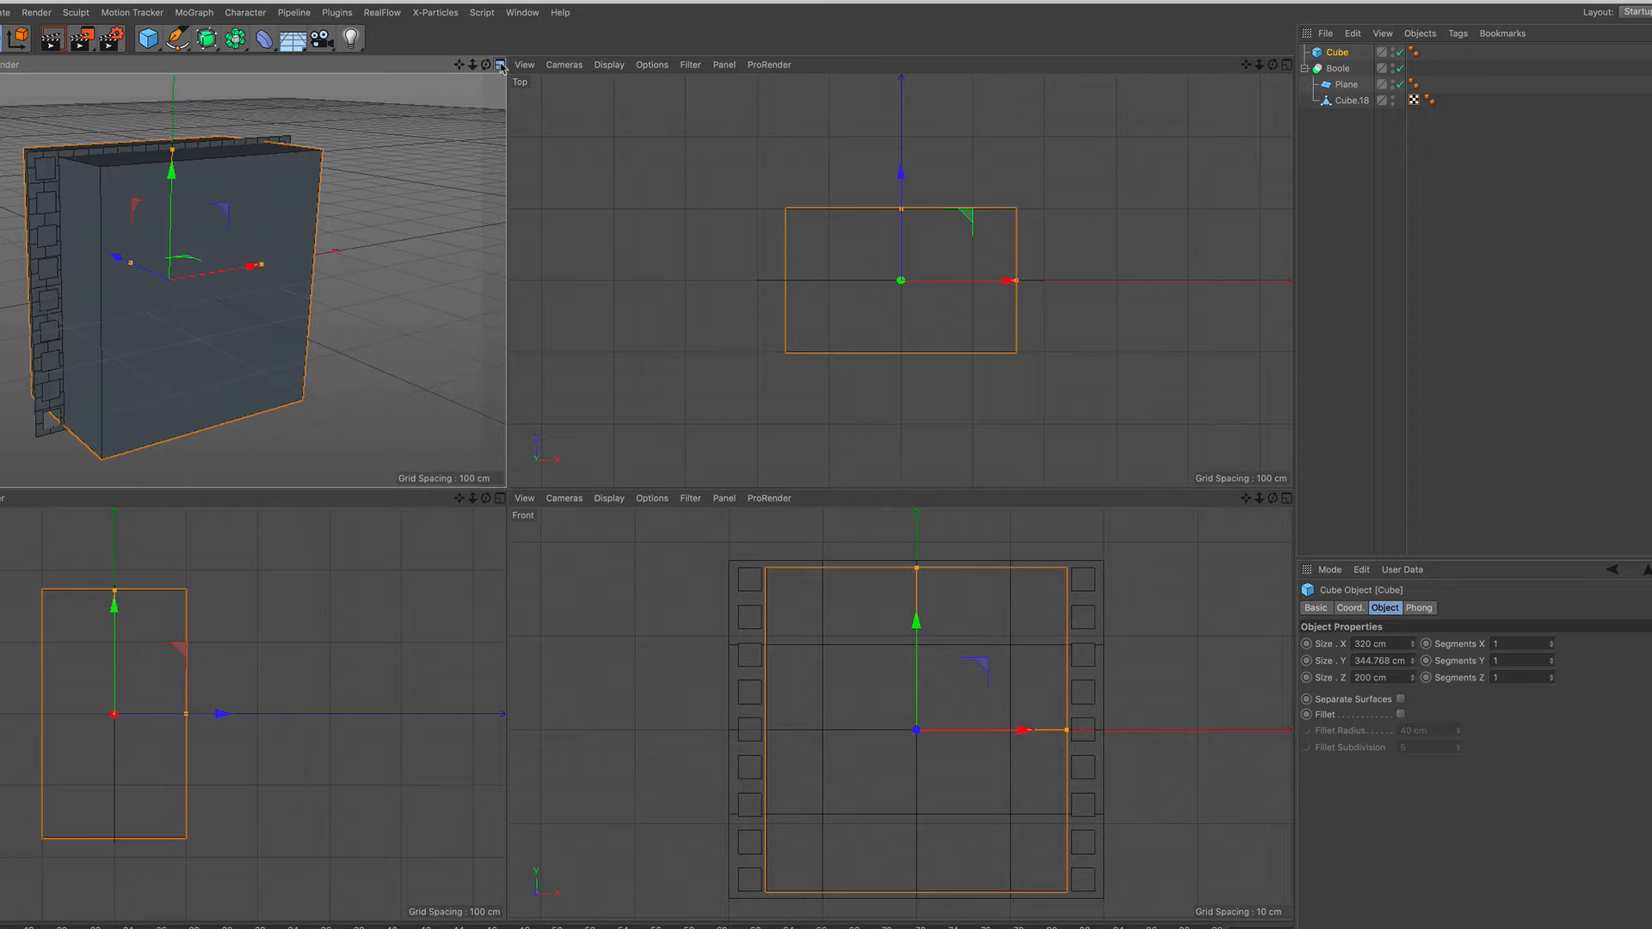
pyautogui.middleClick(335, 318)
pyautogui.scroll(5, 592, 453)
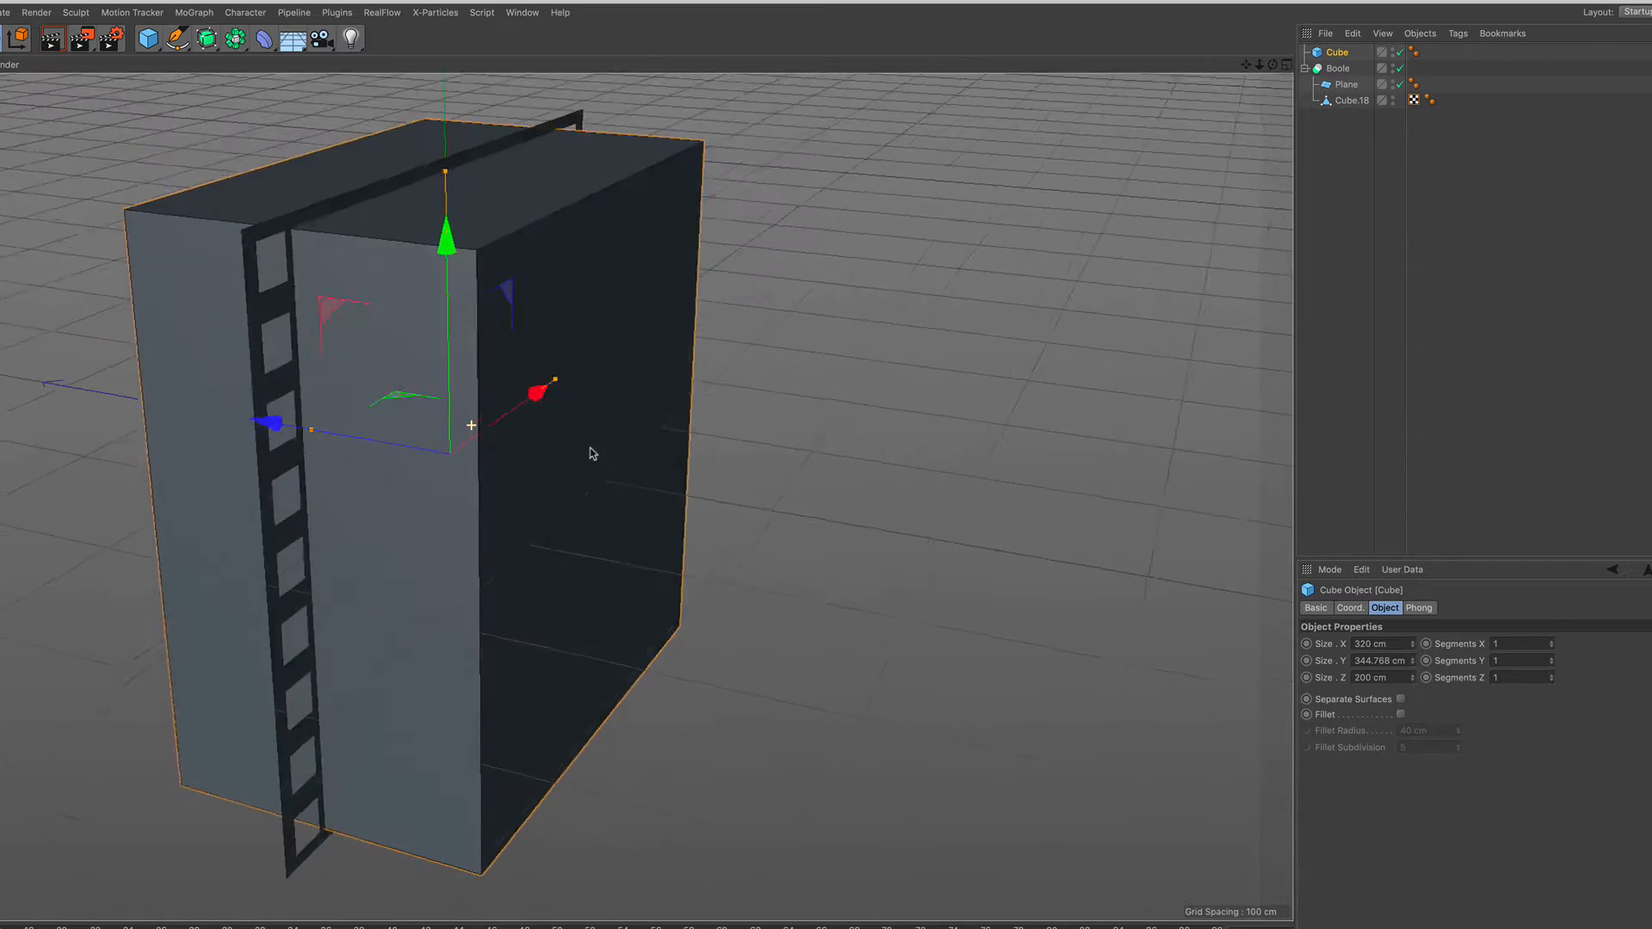
pyautogui.keyDown('alt'); pyautogui.moveTo(592, 454); pyautogui.dragTo(752, 468); pyautogui.keyUp('alt')
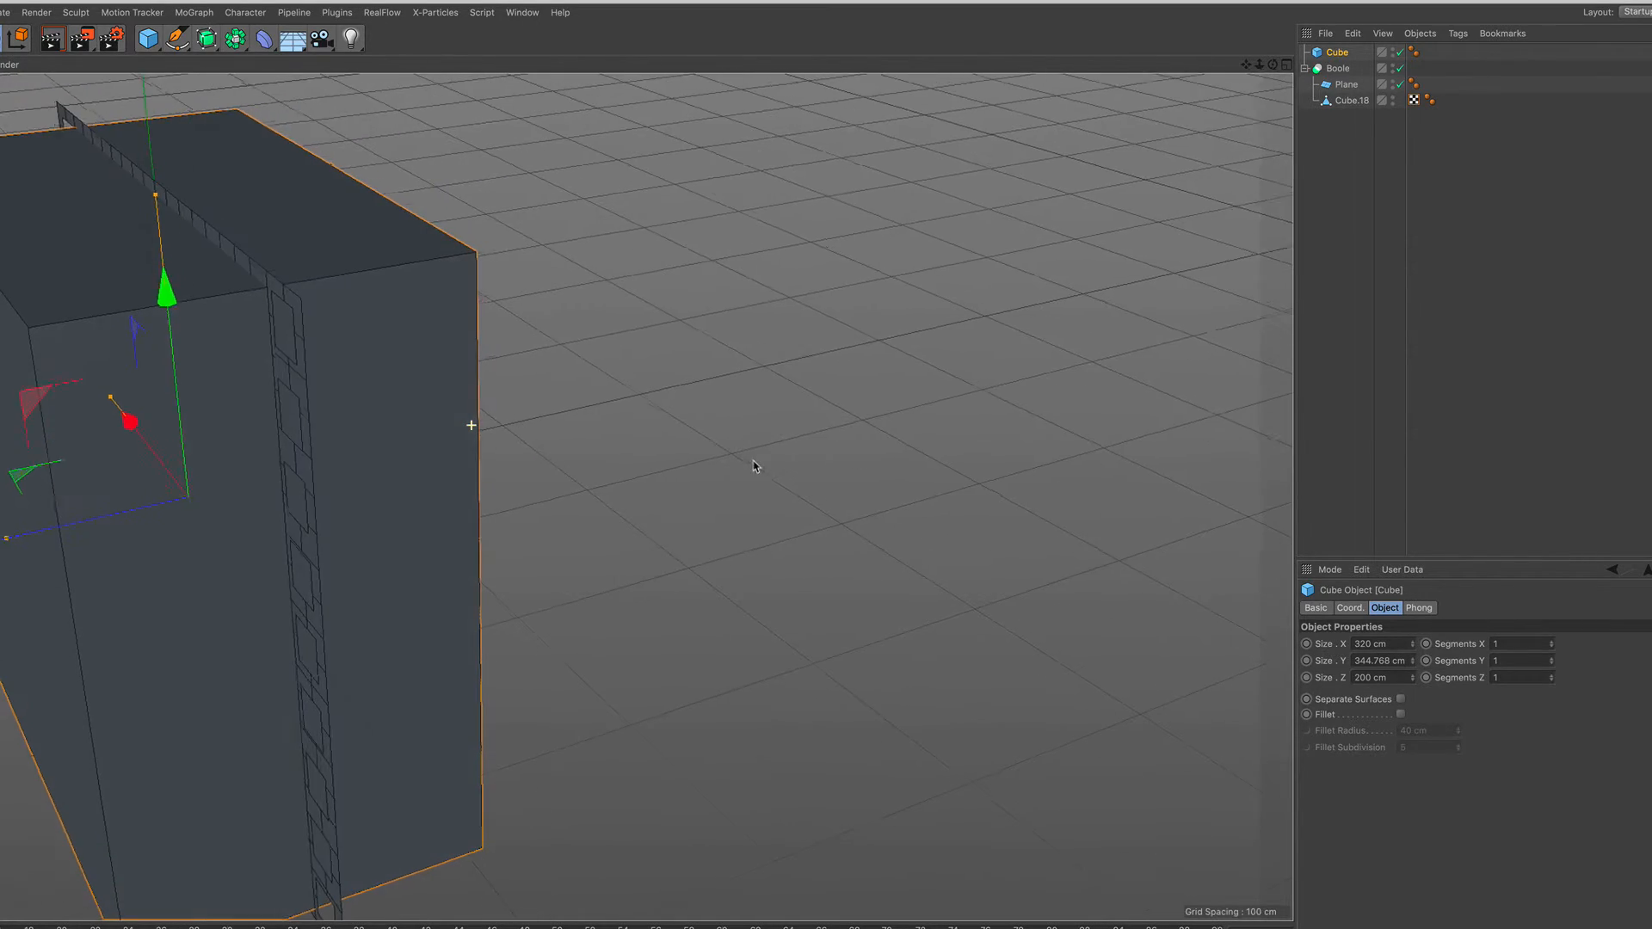
pyautogui.keyDown('alt'); pyautogui.moveTo(277, 467); pyautogui.dragTo(523, 401, button='middle'); pyautogui.keyUp('alt')
pyautogui.keyDown('alt'); pyautogui.moveTo(400, 432); pyautogui.dragTo(380, 469, button='right'); pyautogui.keyUp('alt')
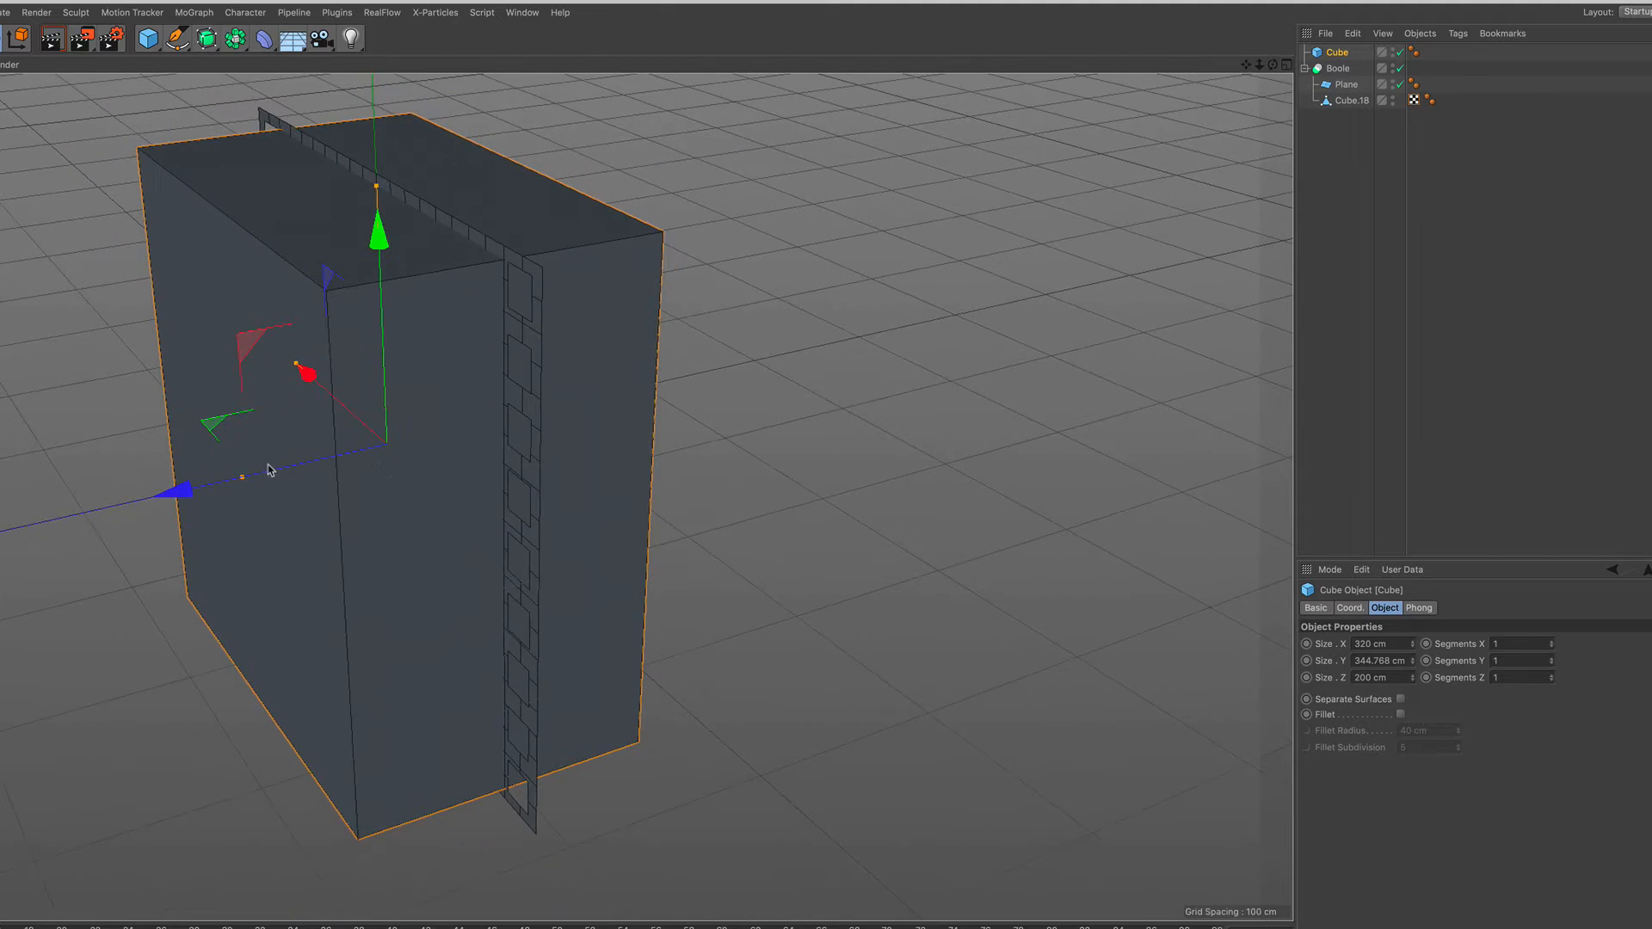
pyautogui.moveTo(246, 479); pyautogui.dragTo(387, 410)
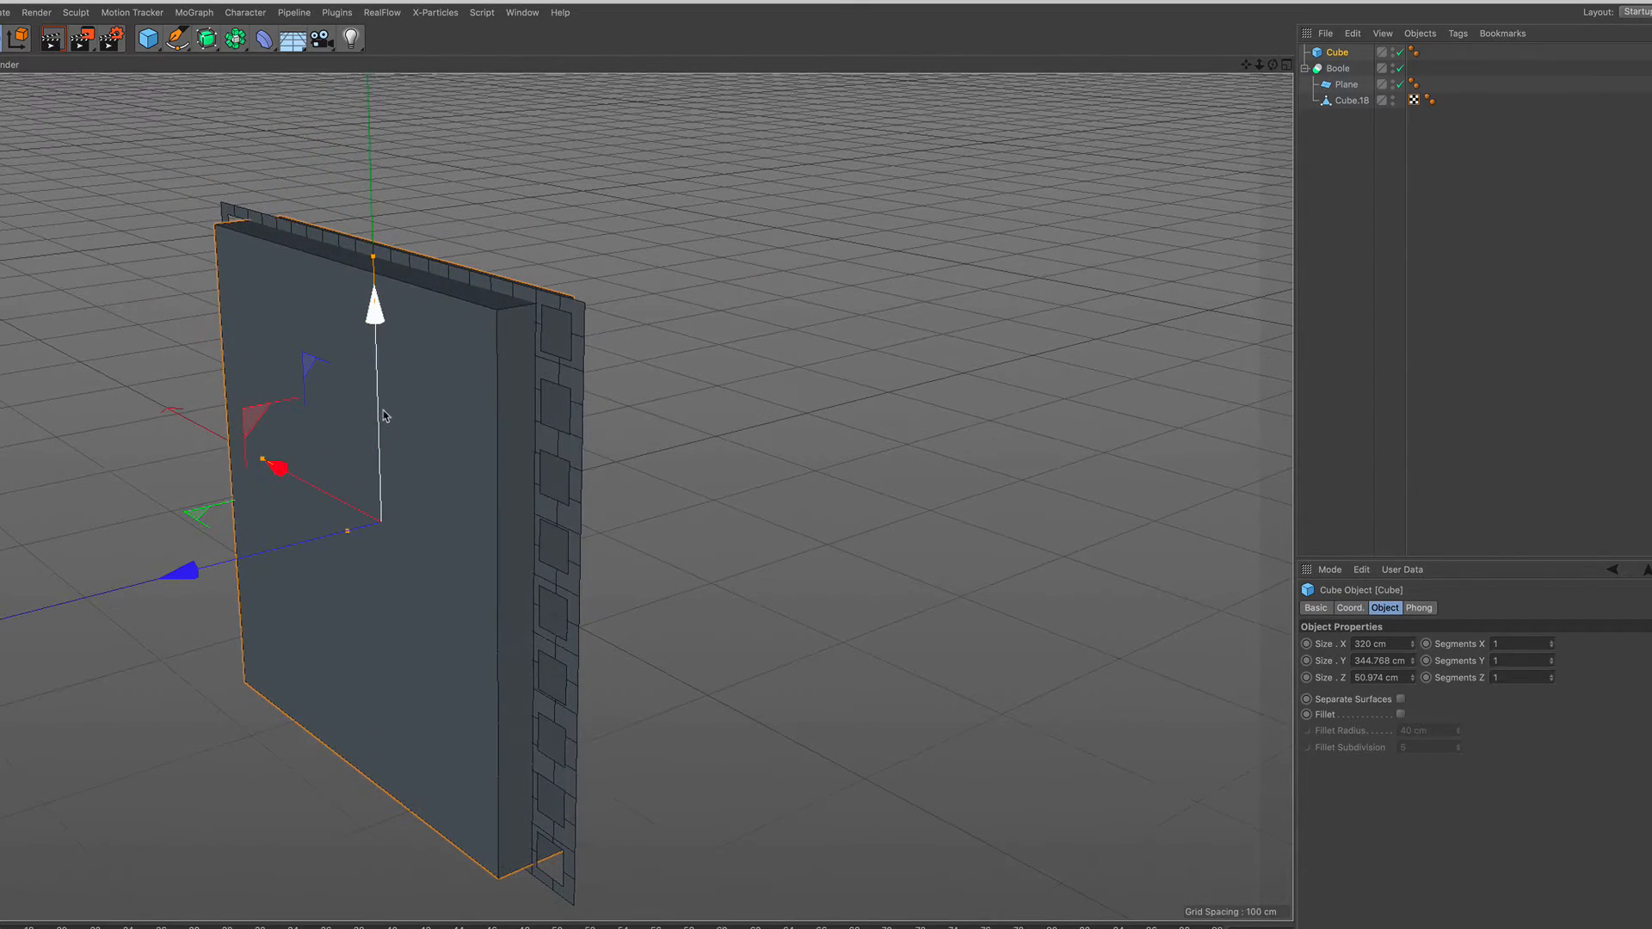
# Add a second Boole containing the perforated Boole above the new cube to cut the picture opening with A subtract B
pyautogui.click(235, 38)
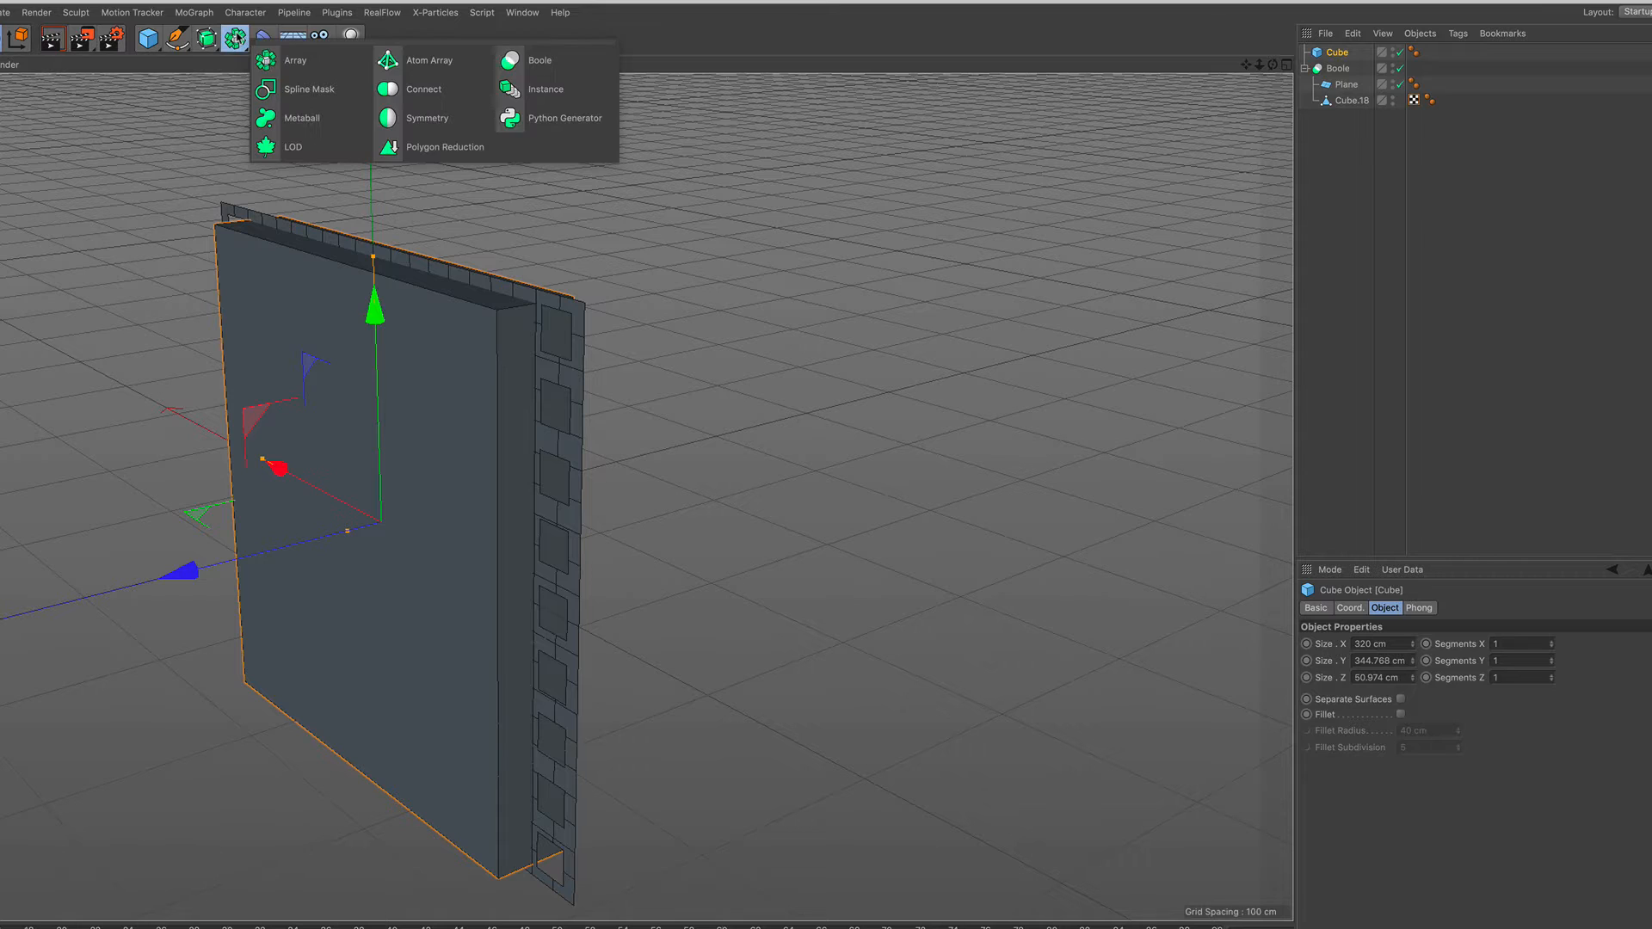
pyautogui.click(557, 69)
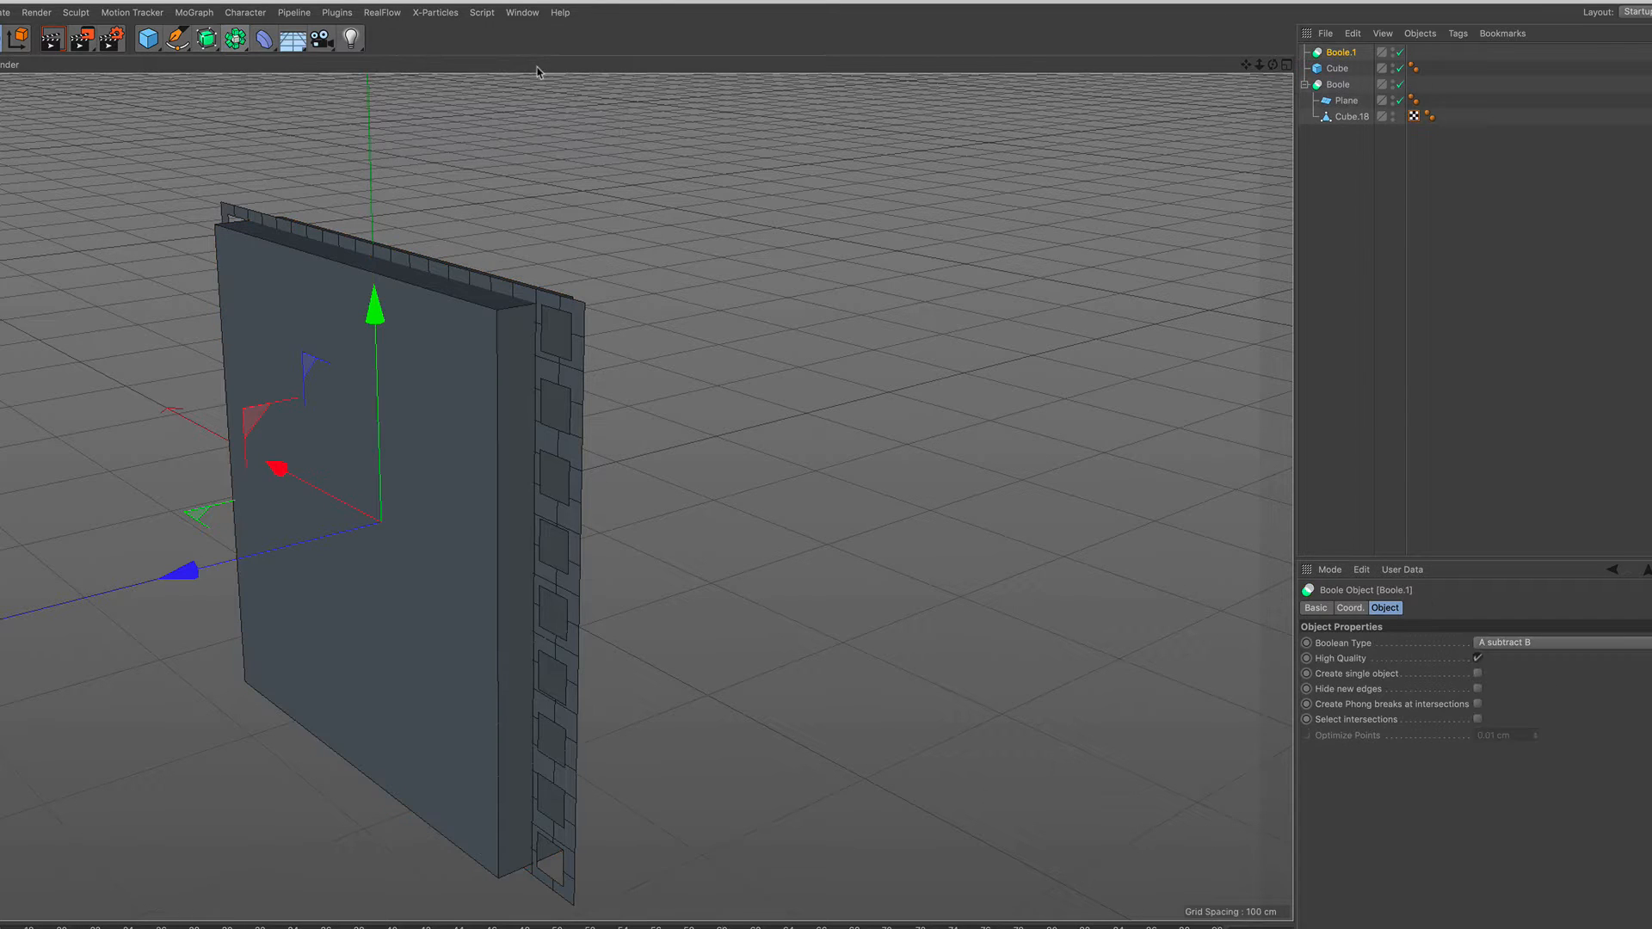
pyautogui.click(1306, 85)
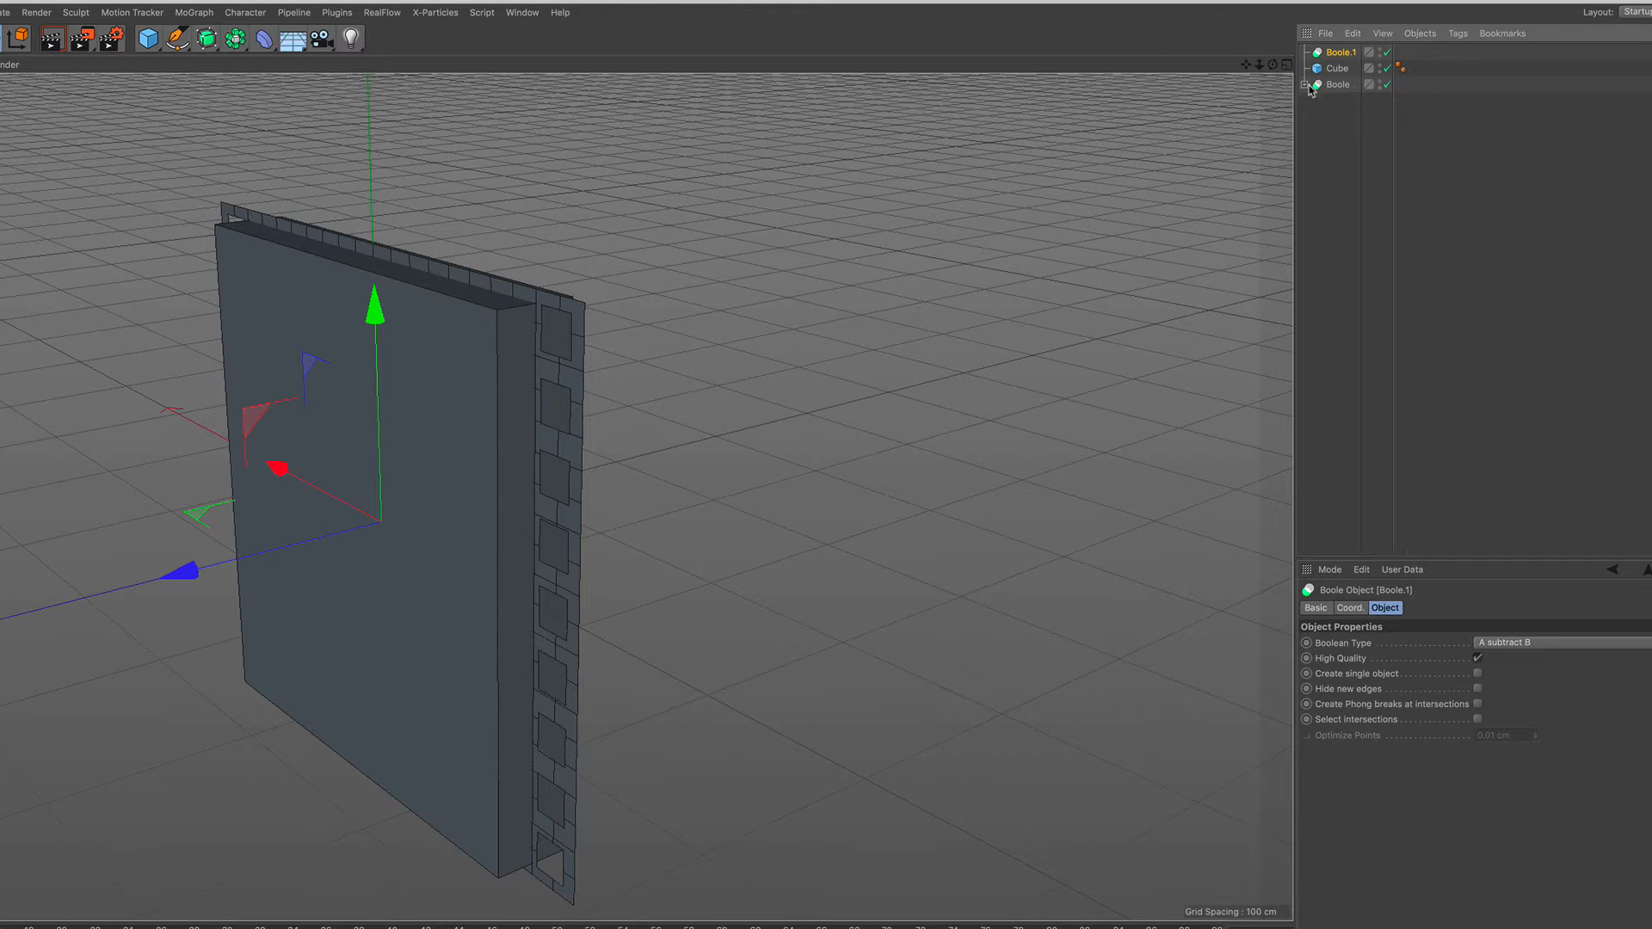
pyautogui.moveTo(1335, 74); pyautogui.dragTo(1347, 67)
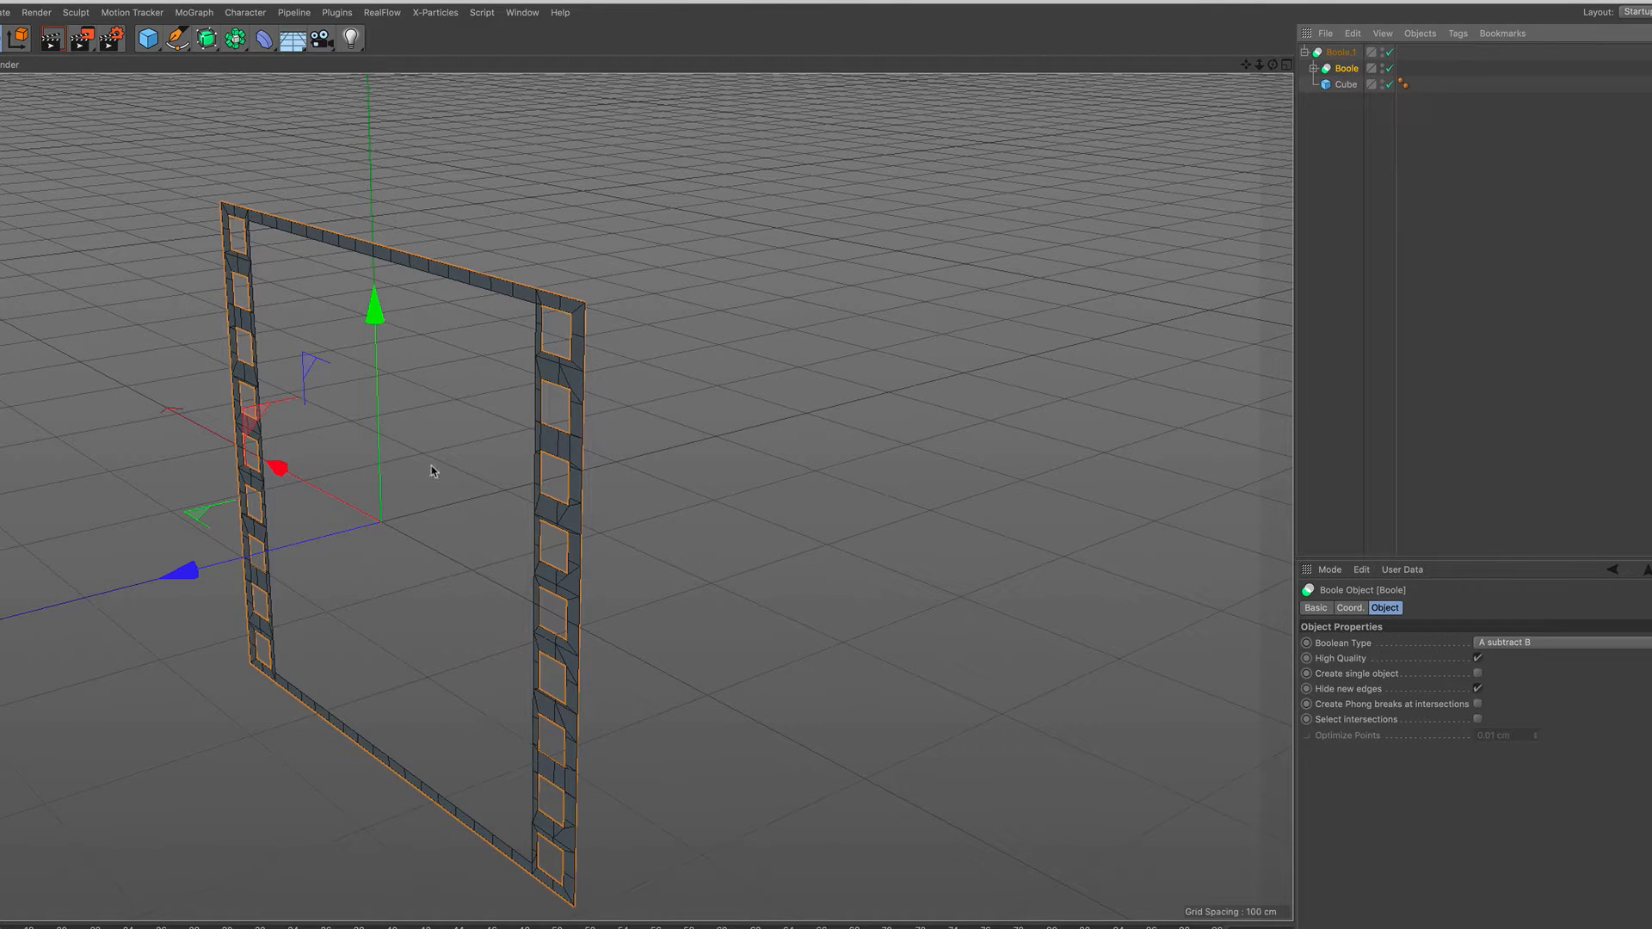
# Turn on Hide new edges for the outer Boole to clean up the frame's mesh
pyautogui.keyDown('alt'); pyautogui.moveTo(505, 493); pyautogui.dragTo(203, 470); pyautogui.keyUp('alt')
pyautogui.keyDown('alt'); pyautogui.moveTo(414, 509); pyautogui.dragTo(457, 480, button='right'); pyautogui.keyUp('alt')
pyautogui.keyDown('alt'); pyautogui.moveTo(457, 479); pyautogui.dragTo(414, 464); pyautogui.keyUp('alt')
pyautogui.scroll(6, 416, 480)
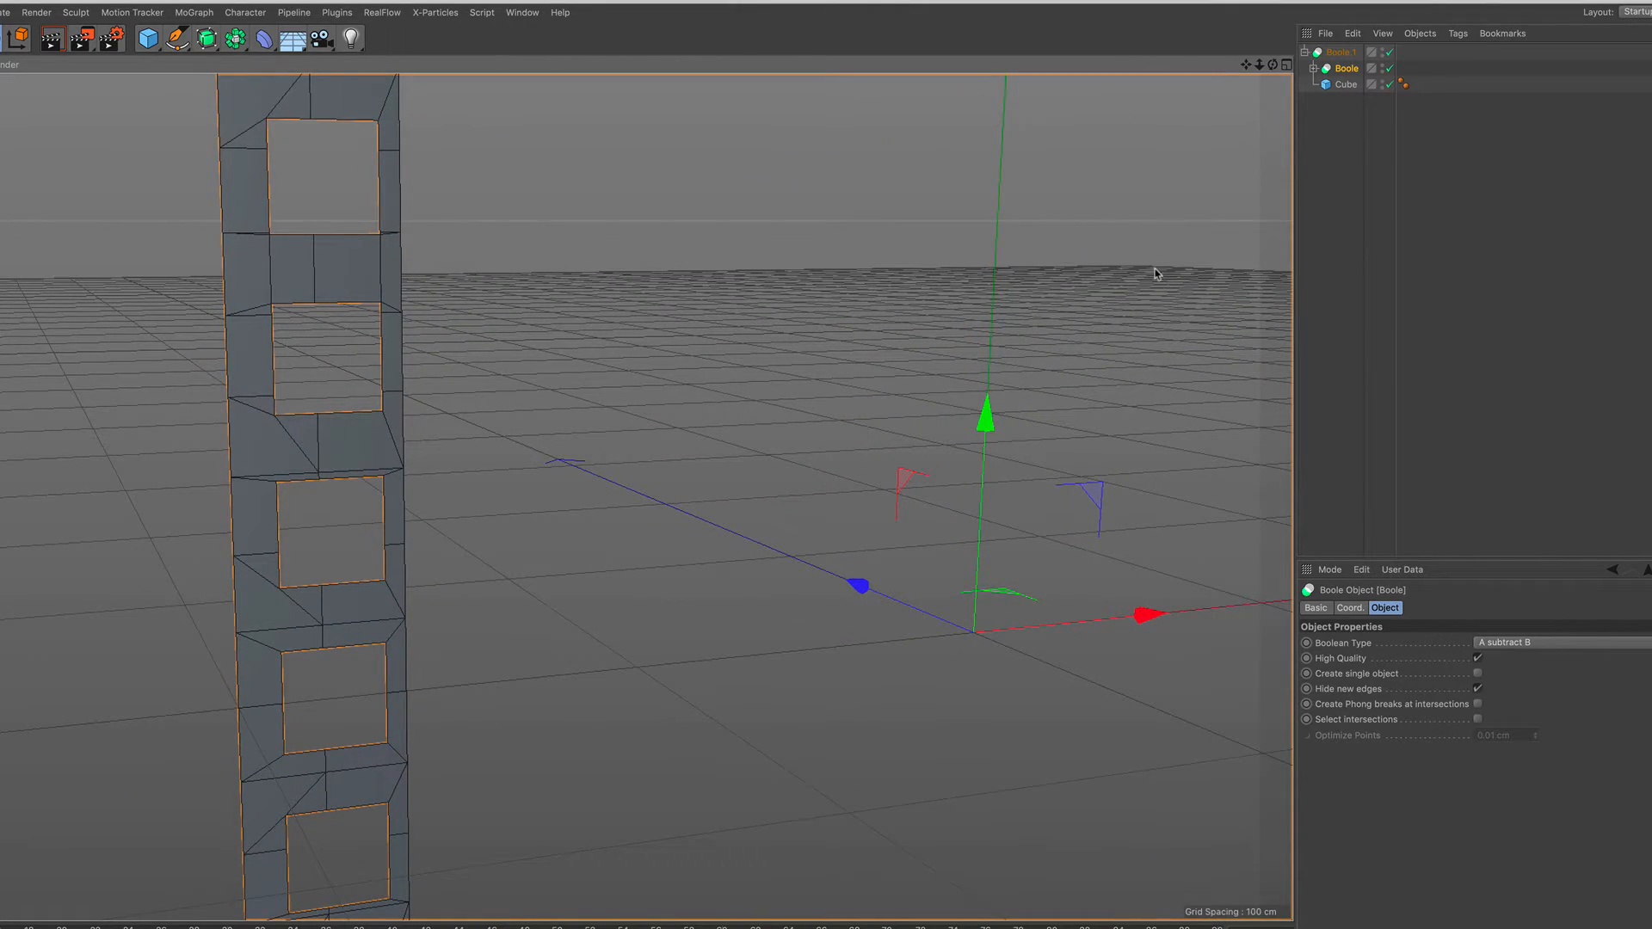
pyautogui.click(1340, 54)
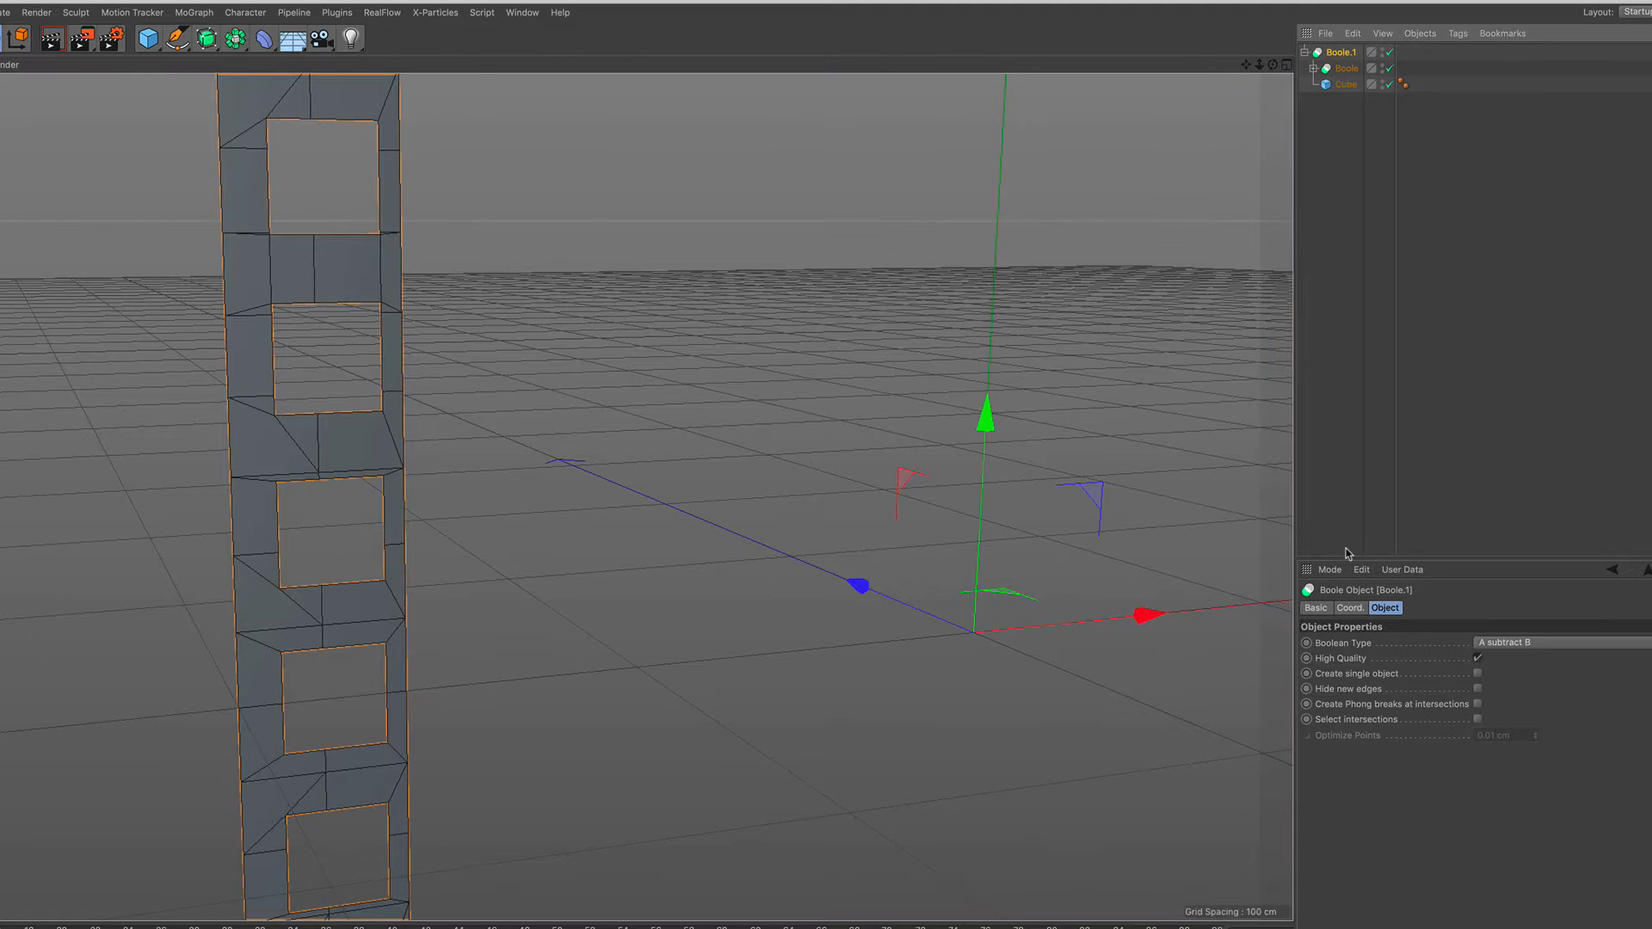
pyautogui.click(1478, 690)
pyautogui.scroll(-8, 842, 502)
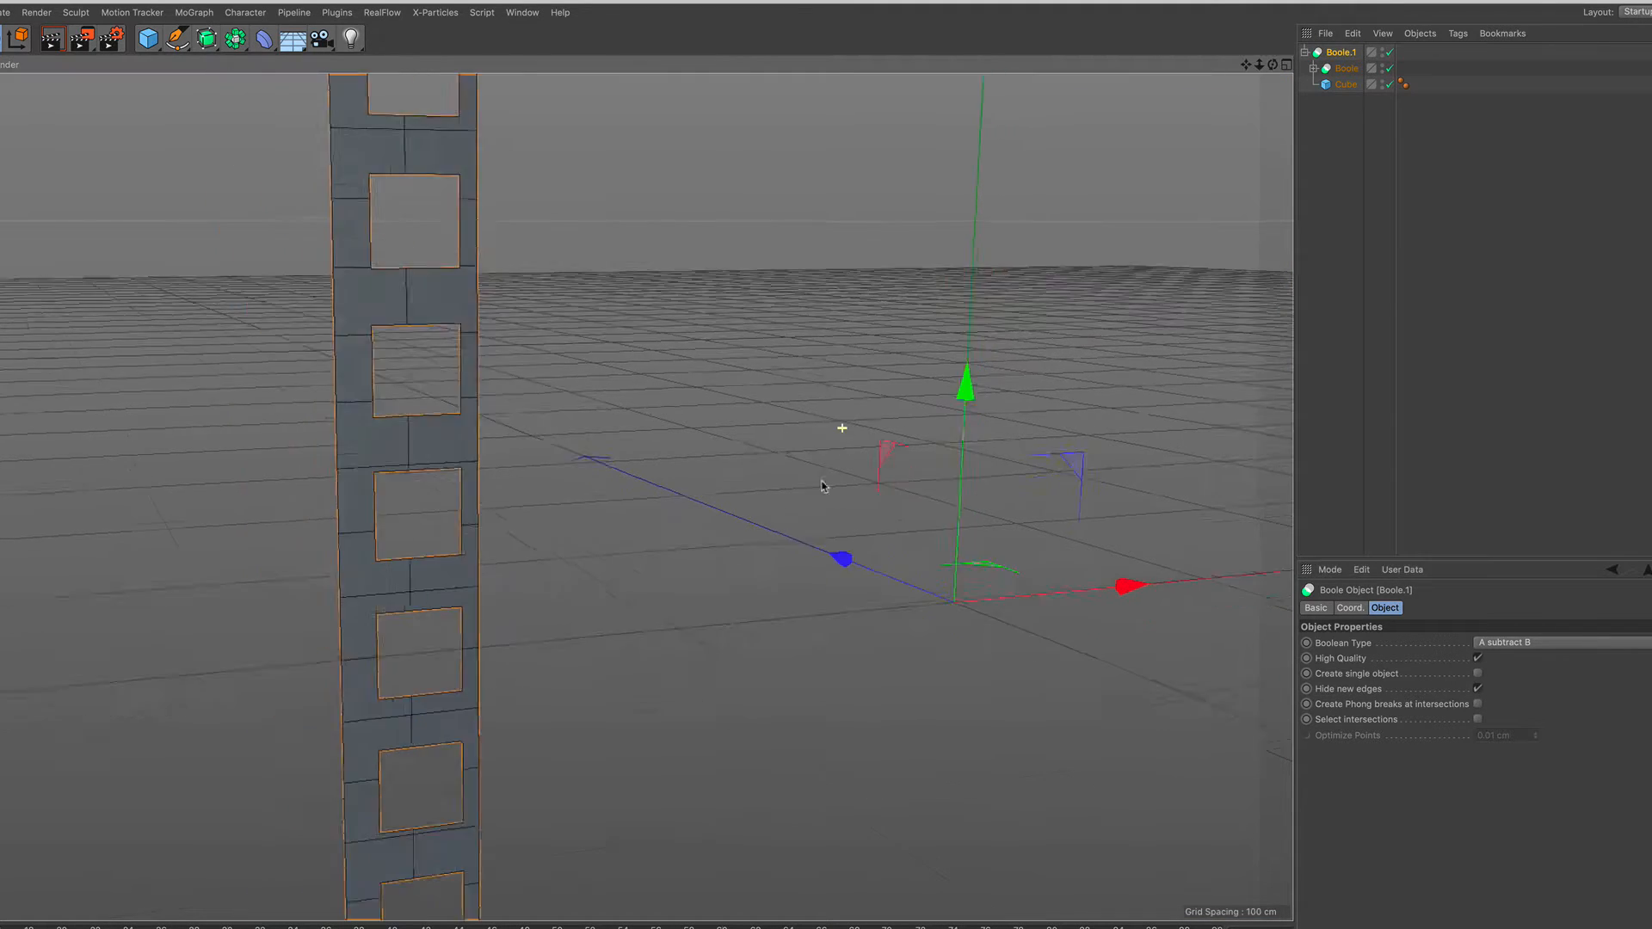
pyautogui.scroll(-4, 458, 410)
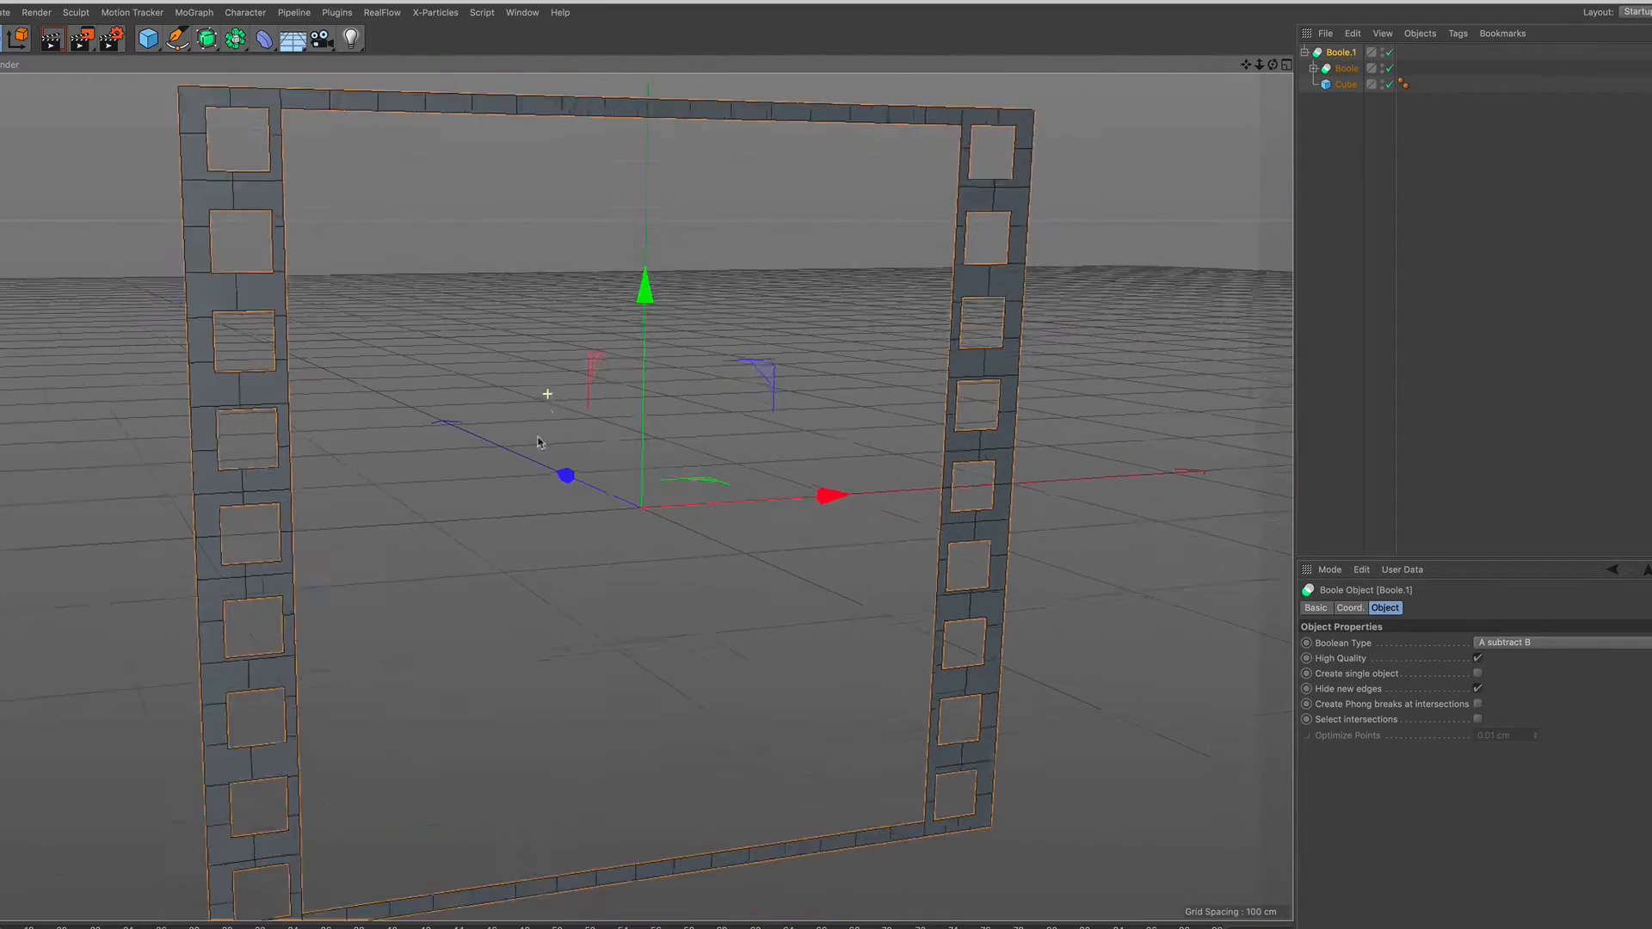
pyautogui.keyDown('alt'); pyautogui.moveTo(574, 457); pyautogui.dragTo(575, 408); pyautogui.keyUp('alt')
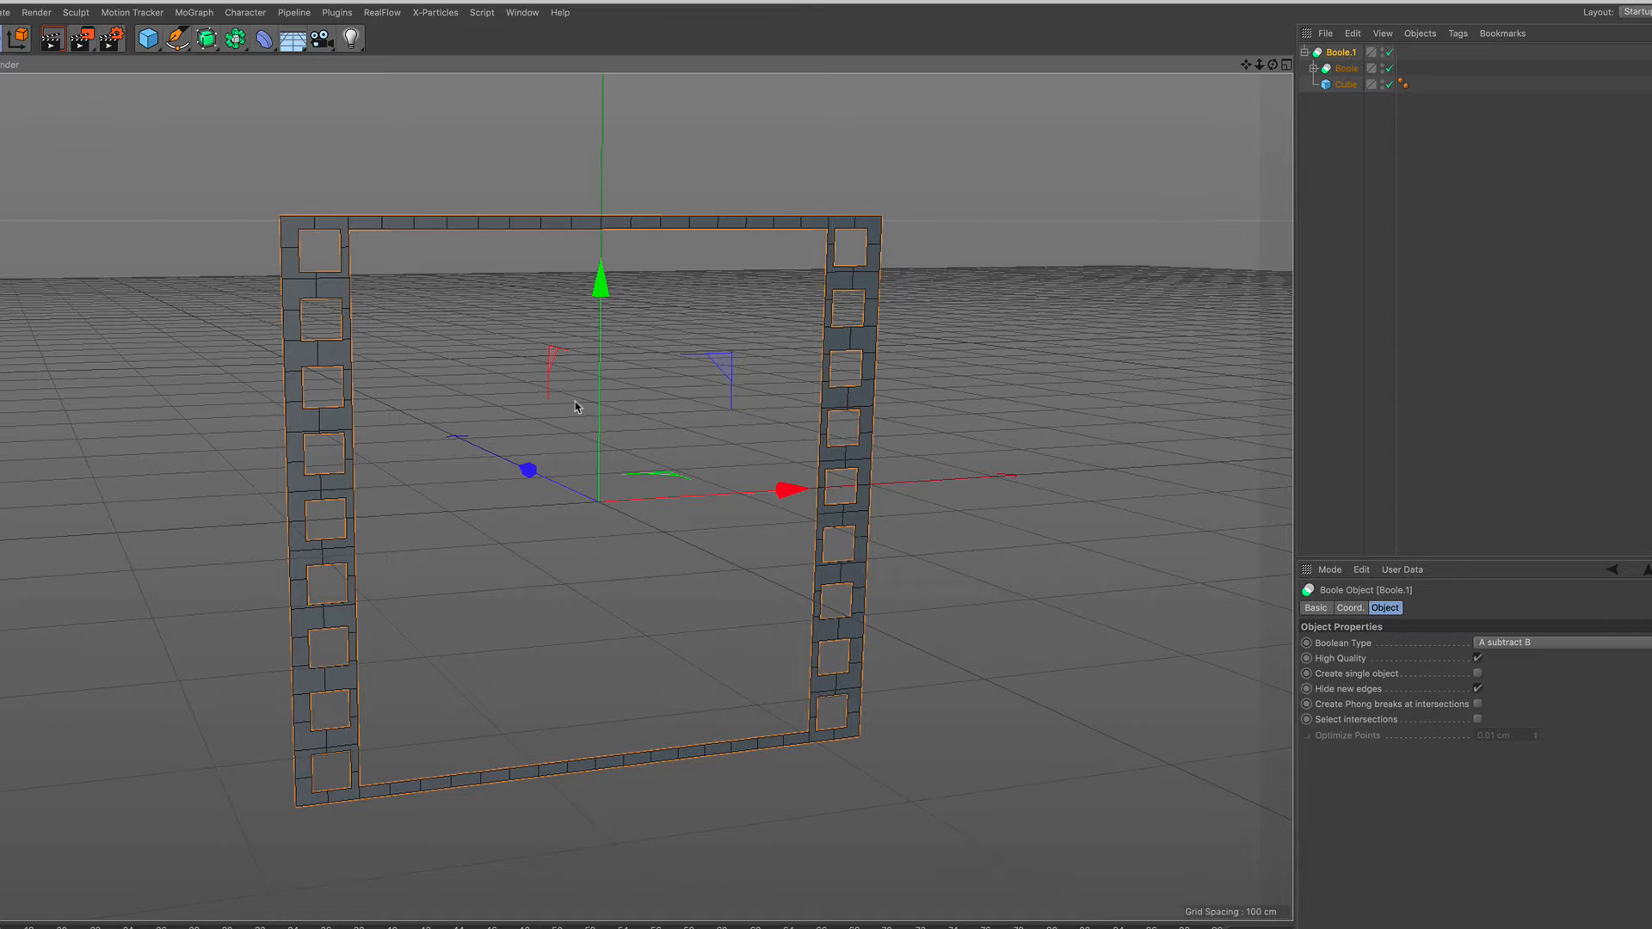
# Add a plane and set its orientation to -Z so it stands upright in the film frame
pyautogui.click(148, 37)
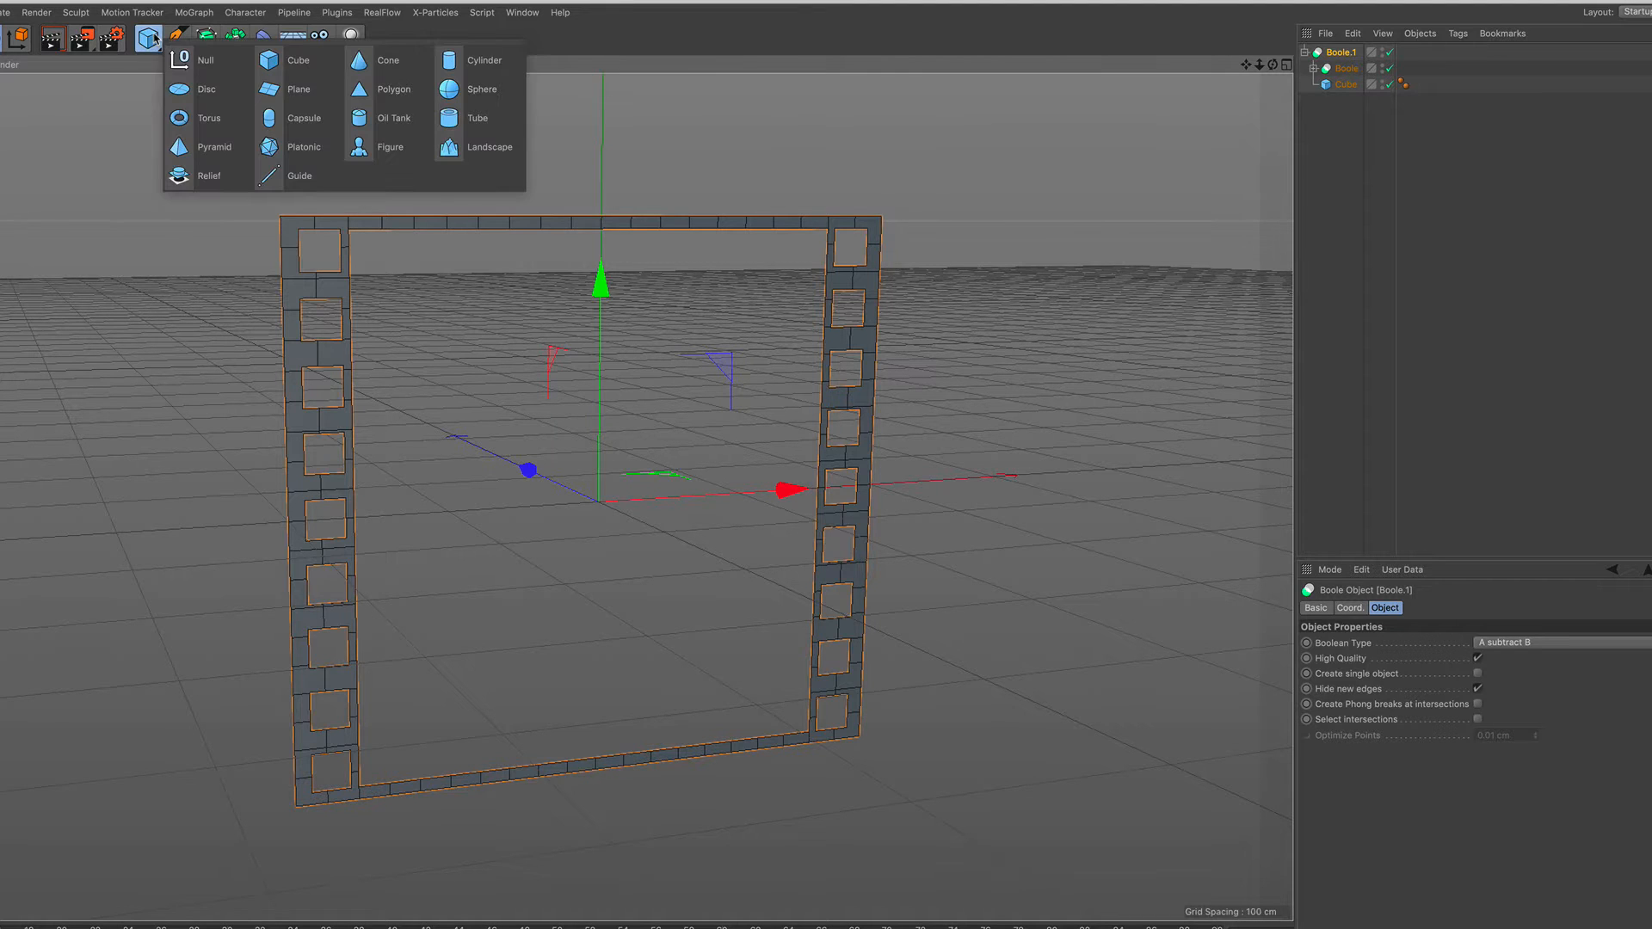
pyautogui.click(327, 94)
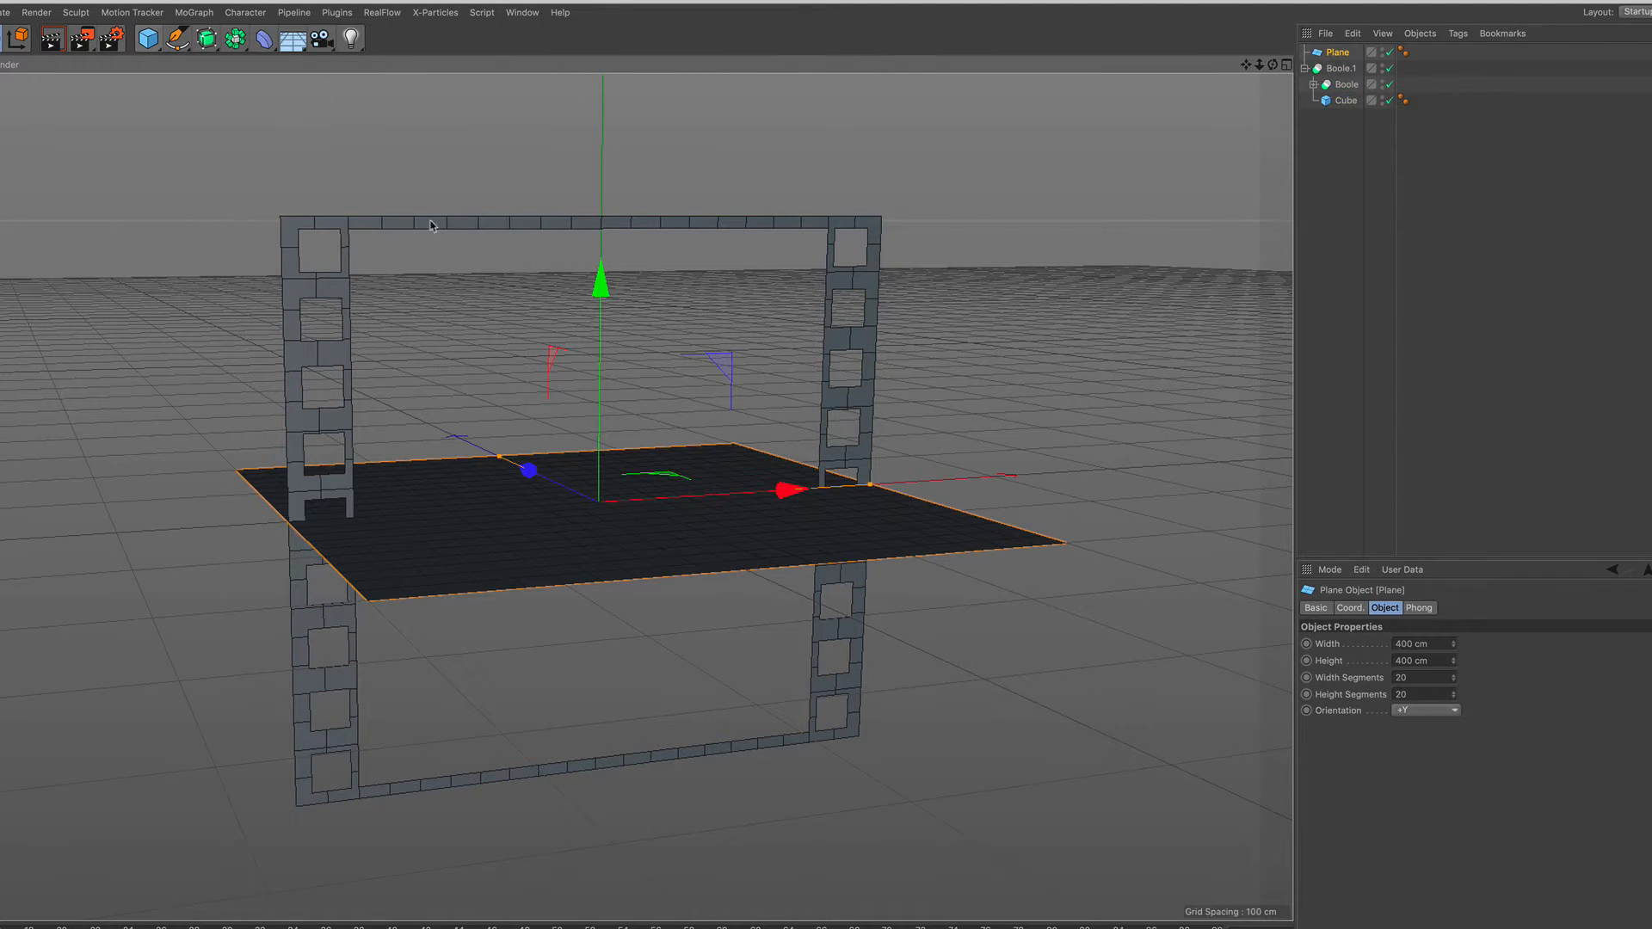
pyautogui.click(1450, 710)
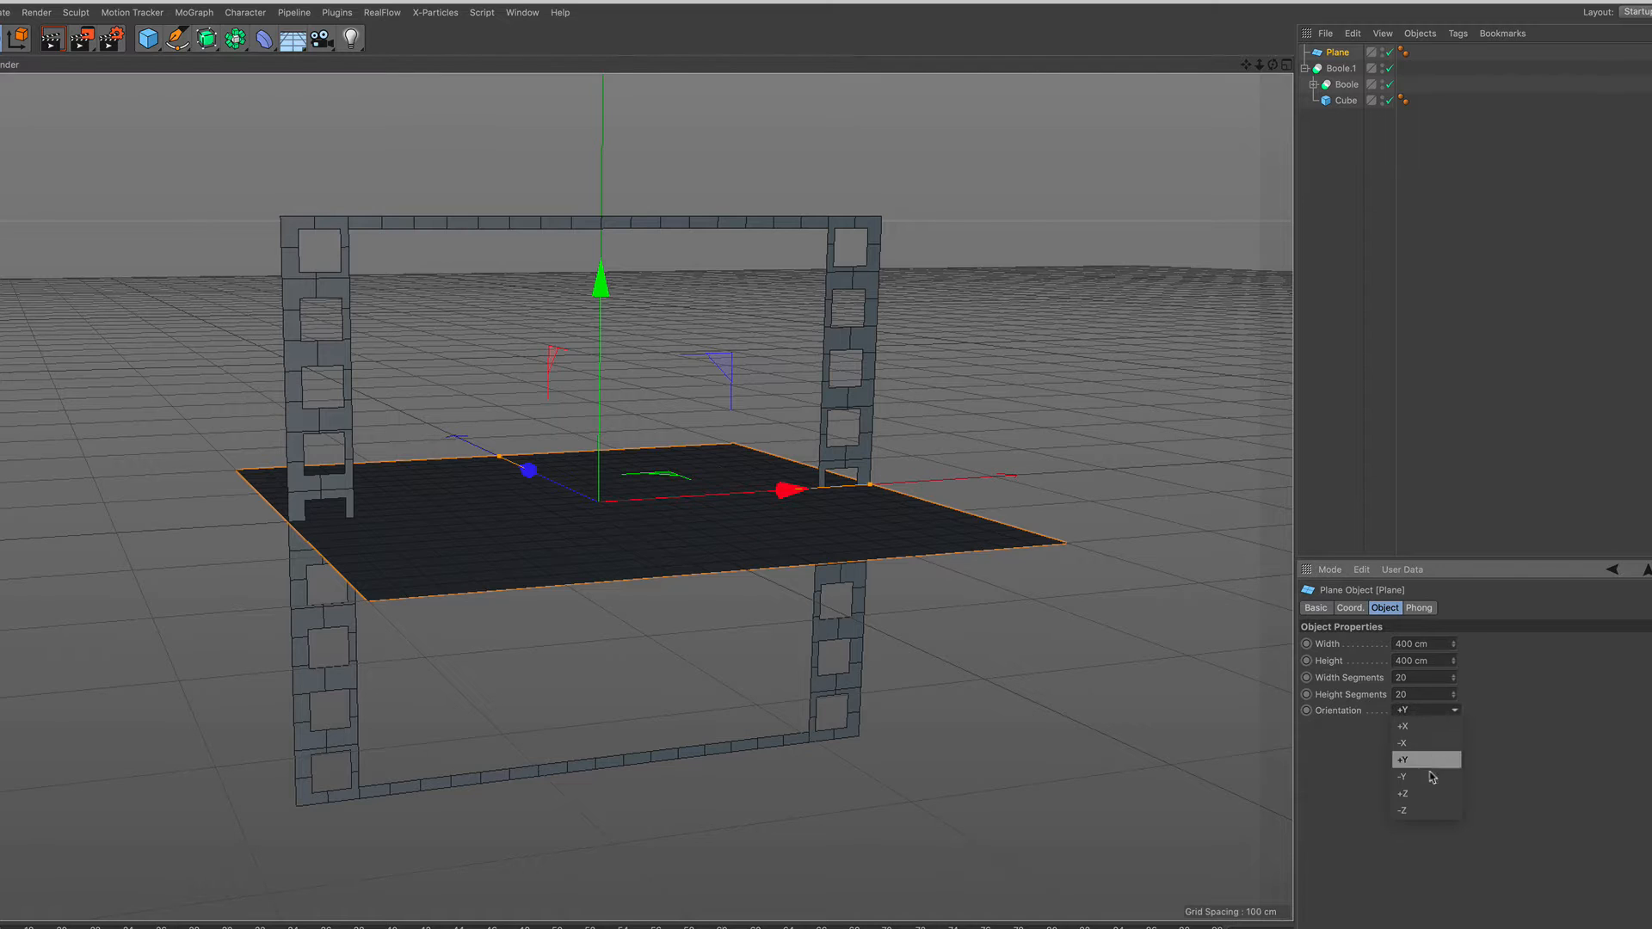
pyautogui.click(1424, 808)
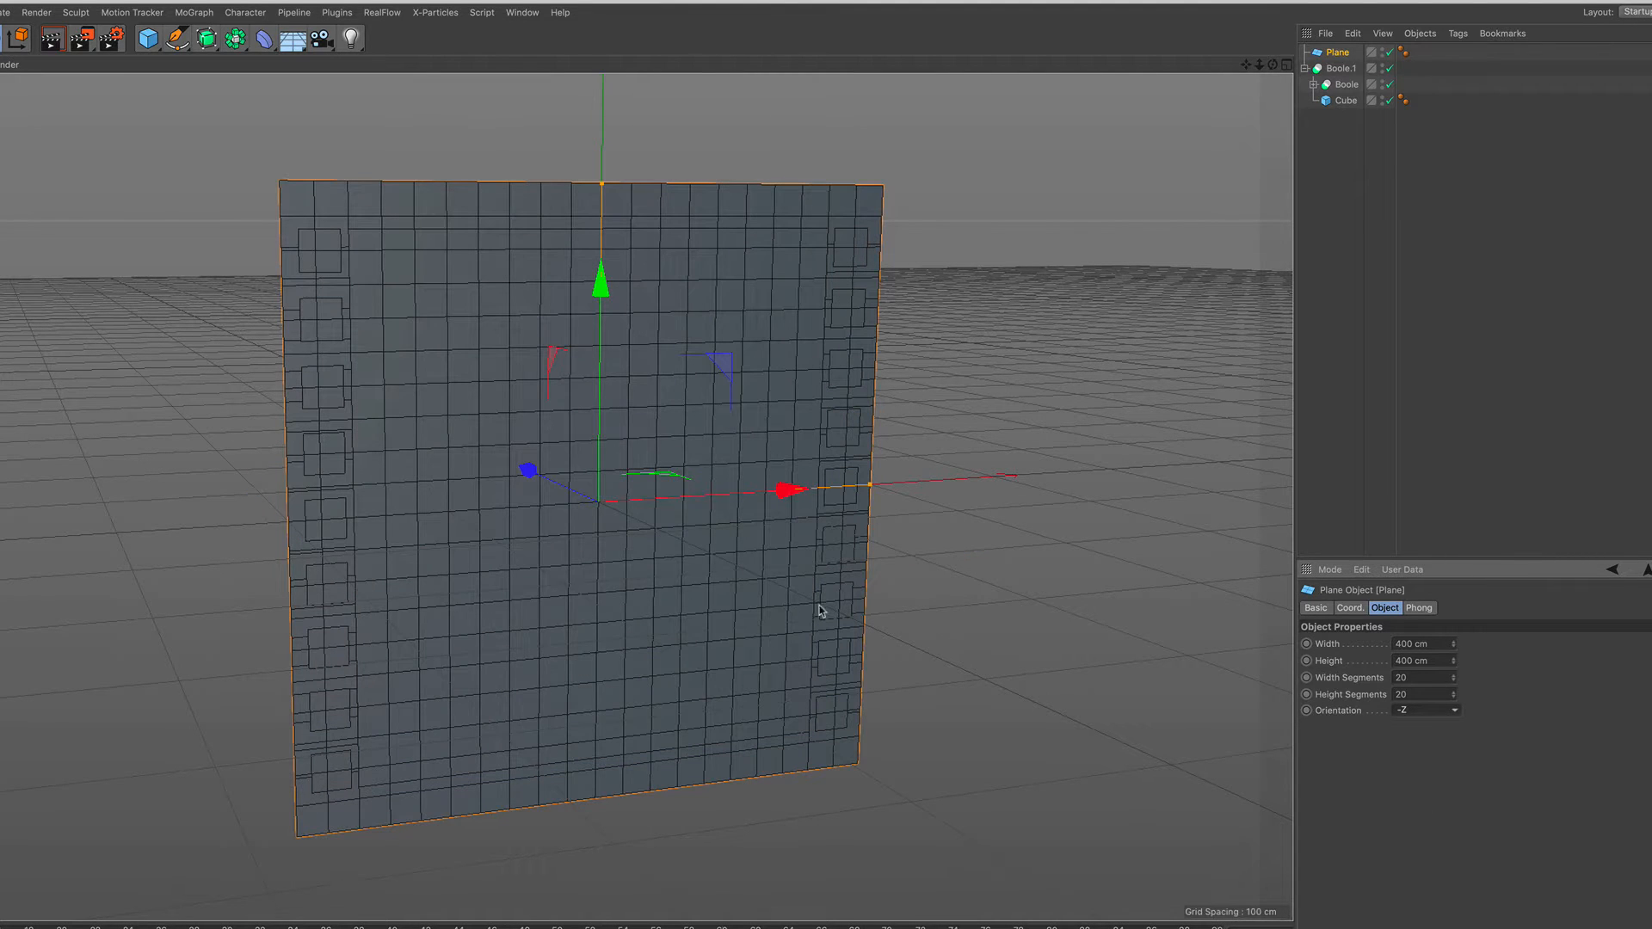
# In the Front view, shrink the new plane to fit the picture opening, 320 cm wide and about 345 cm high
pyautogui.click(1288, 66)
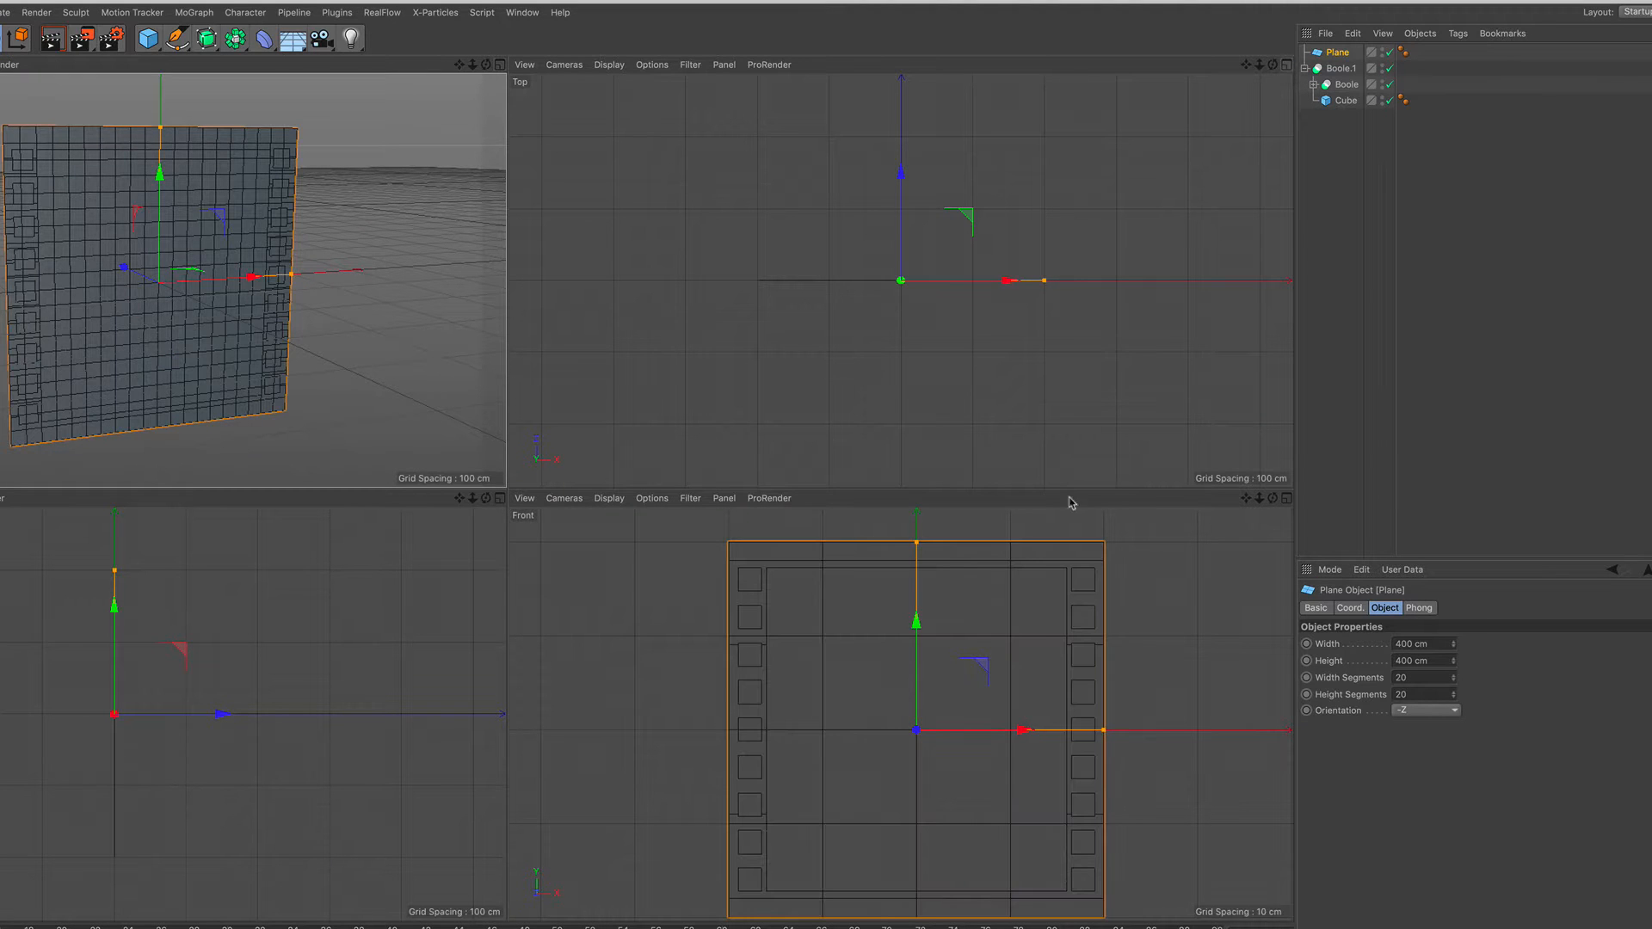
pyautogui.click(1288, 498)
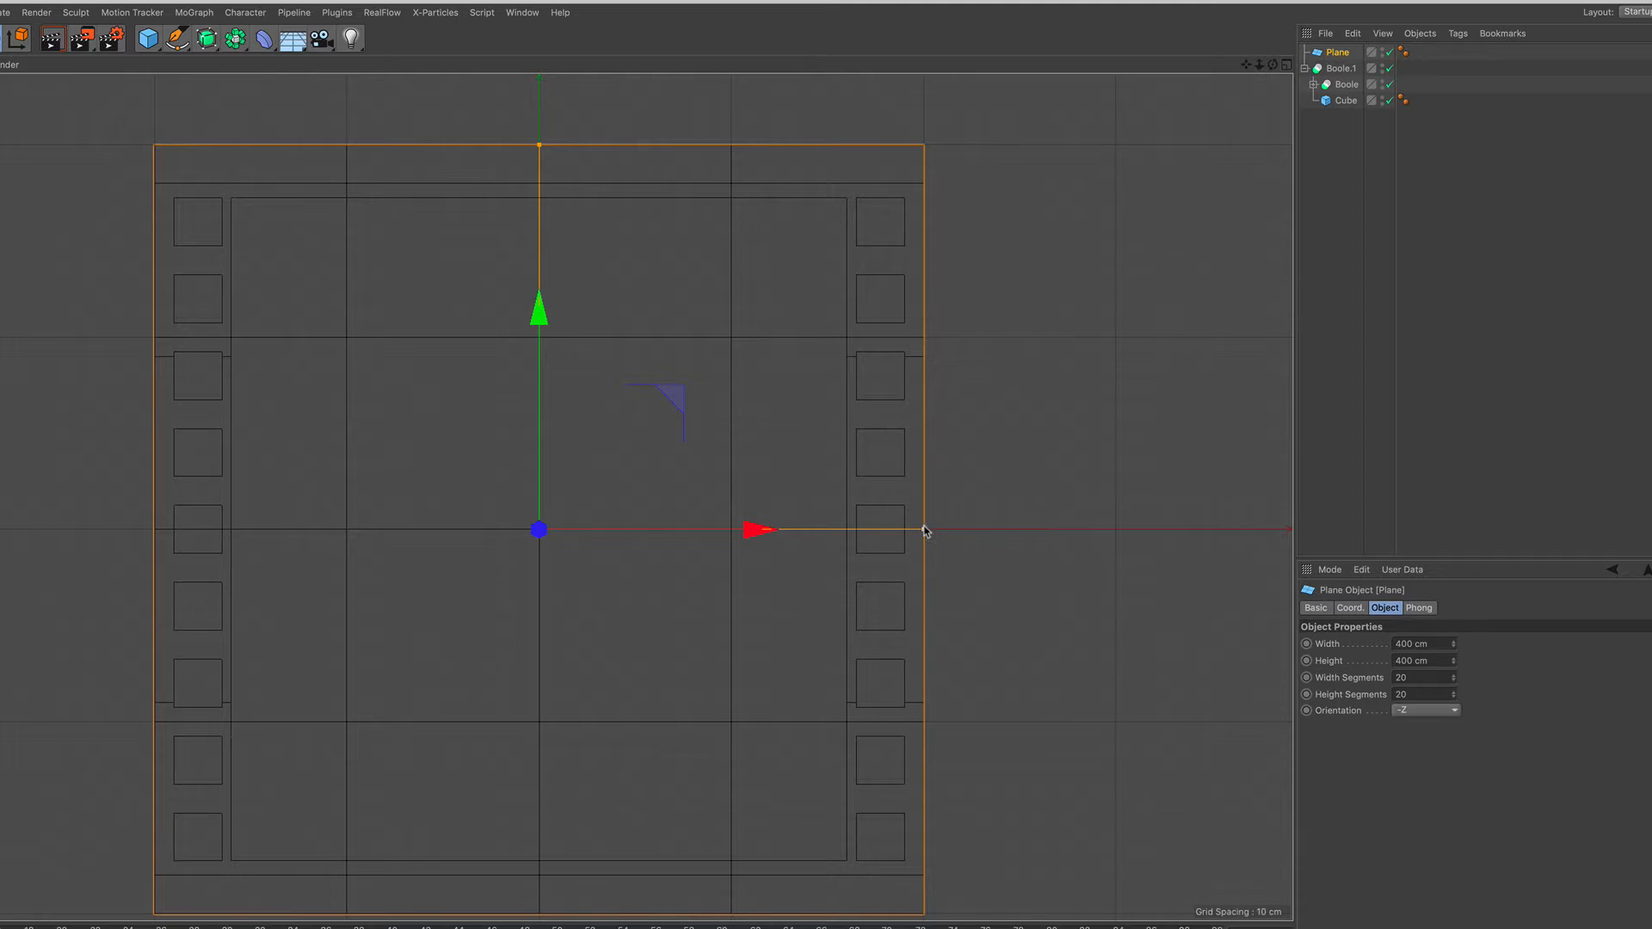
pyautogui.moveTo(924, 530); pyautogui.dragTo(846, 530)
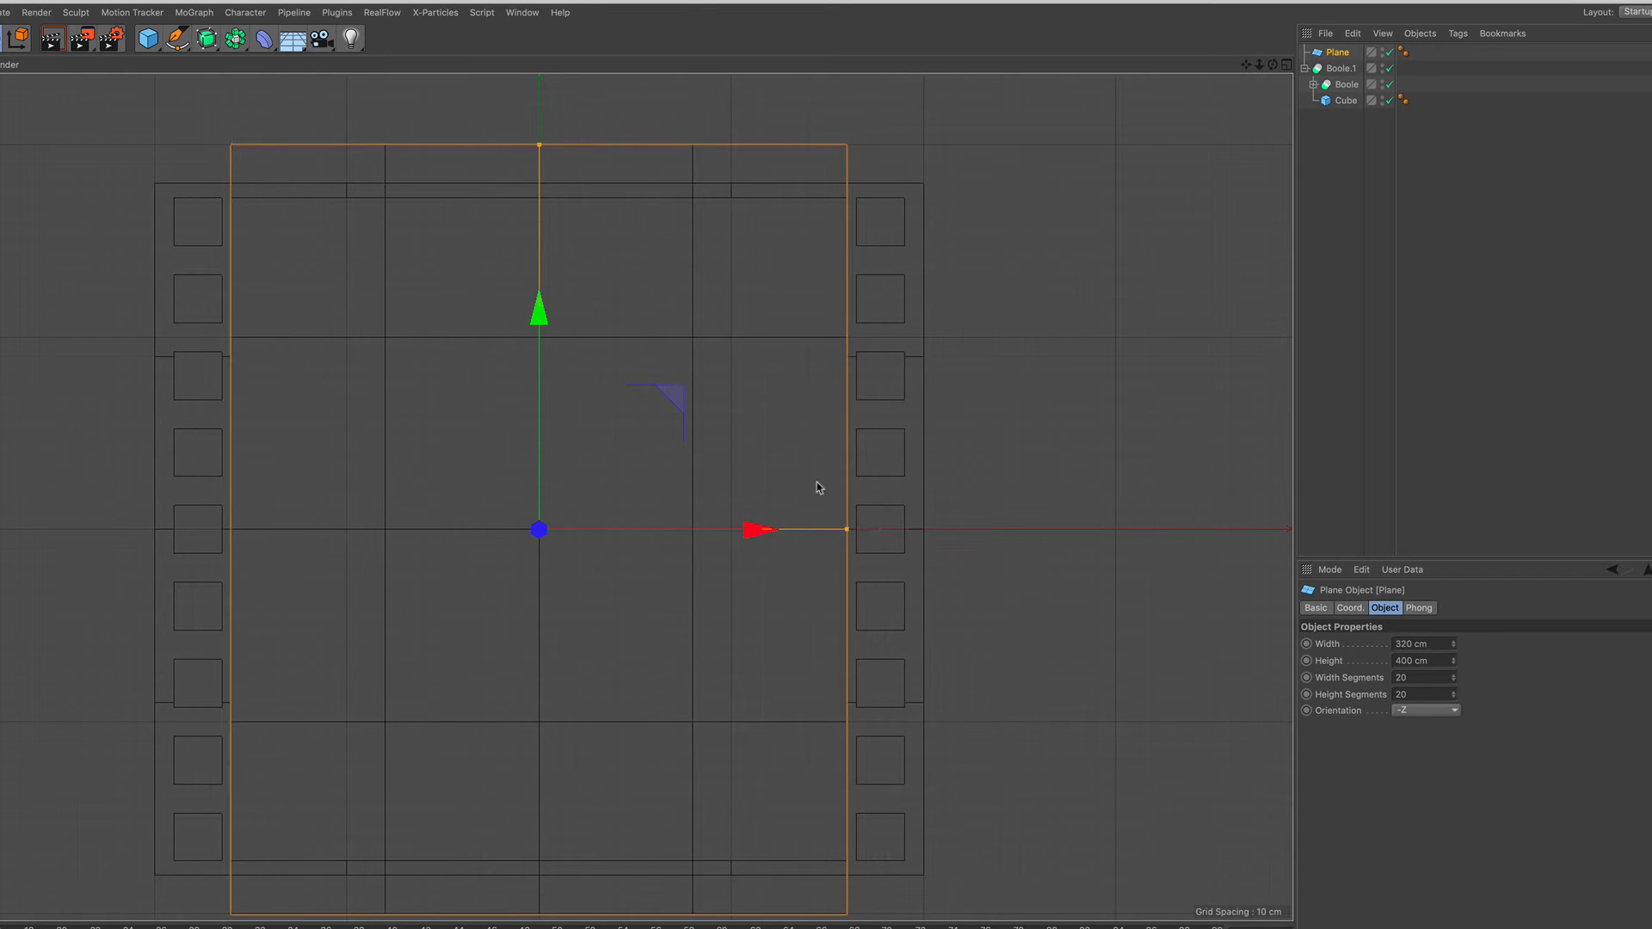
pyautogui.moveTo(540, 147); pyautogui.dragTo(529, 210)
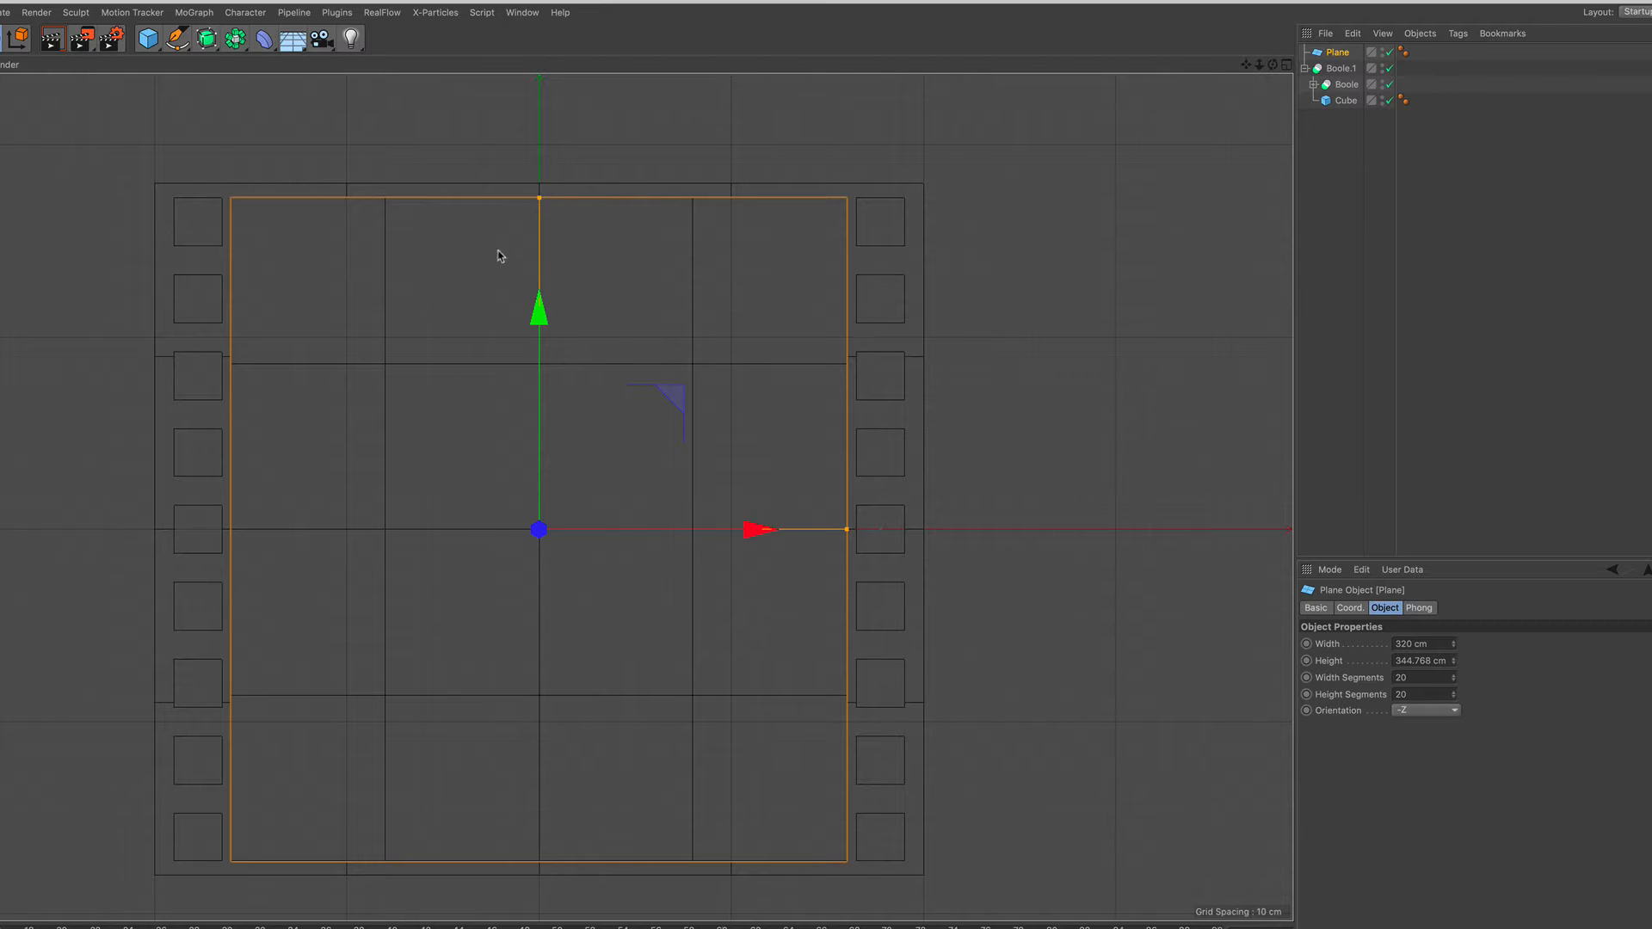
# In the Perspective view, create a new material and apply it to the plane filling the opening
pyautogui.click(1287, 65)
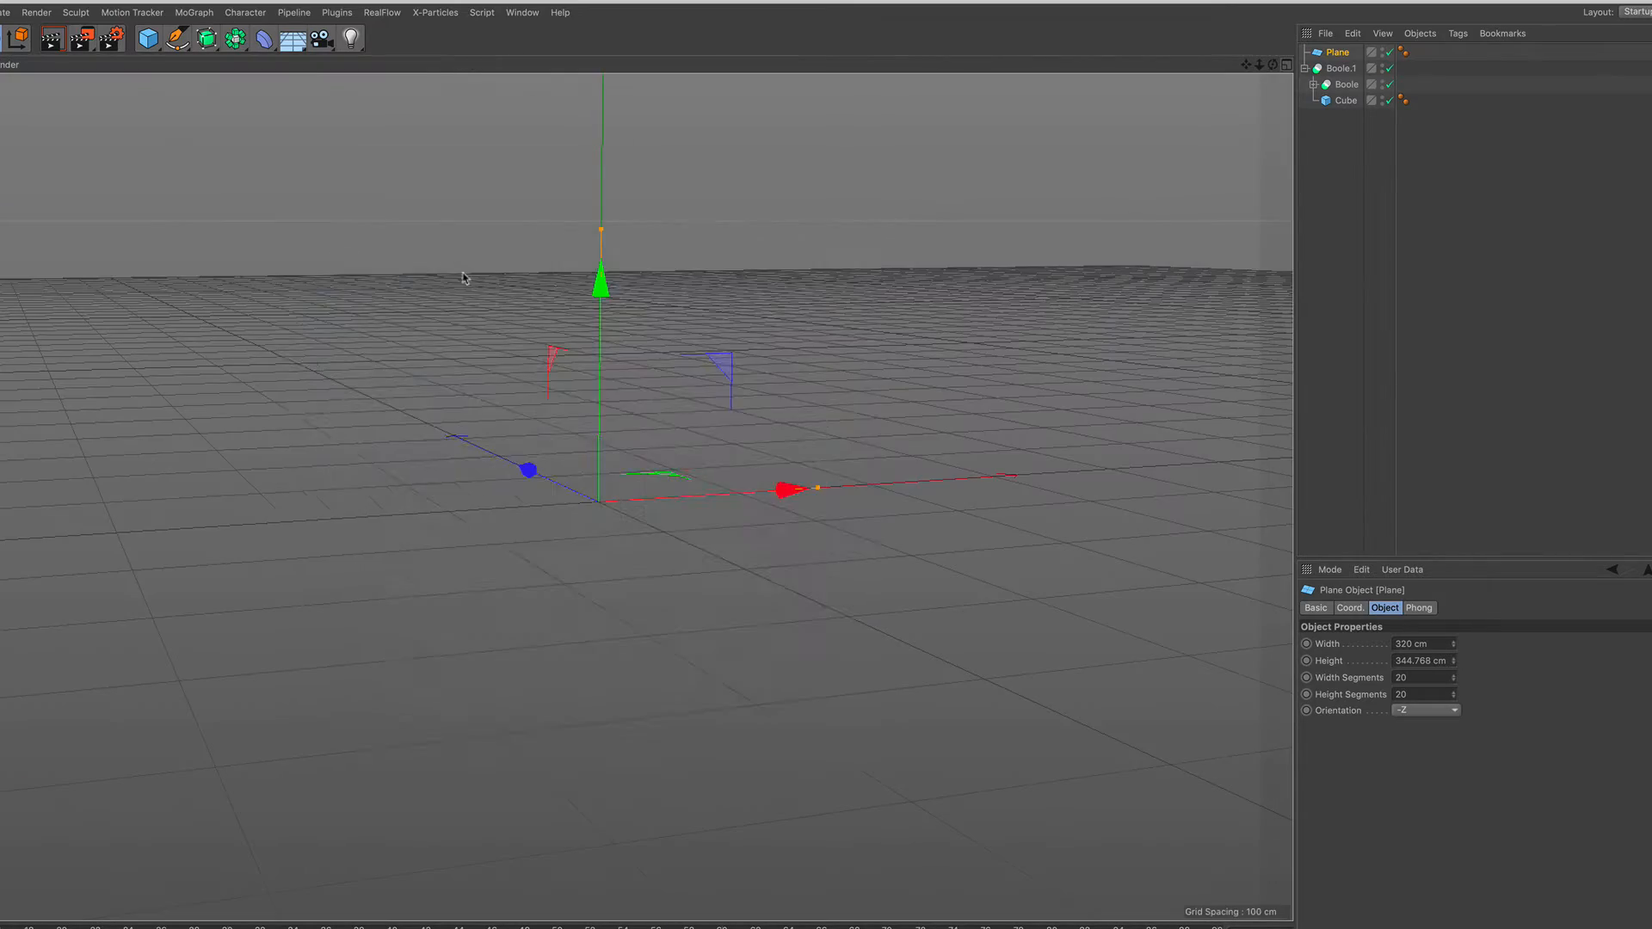
pyautogui.scroll(2, 633, 398)
pyautogui.moveTo(540, 436)
pyautogui.keyDown('alt'); pyautogui.mouseDown()
pyautogui.moveTo(748, 488)
pyautogui.moveTo(860, 482)
pyautogui.moveTo(553, 449)
pyautogui.mouseUp(); pyautogui.keyUp('alt')
pyautogui.scroll(2, 924, 207)
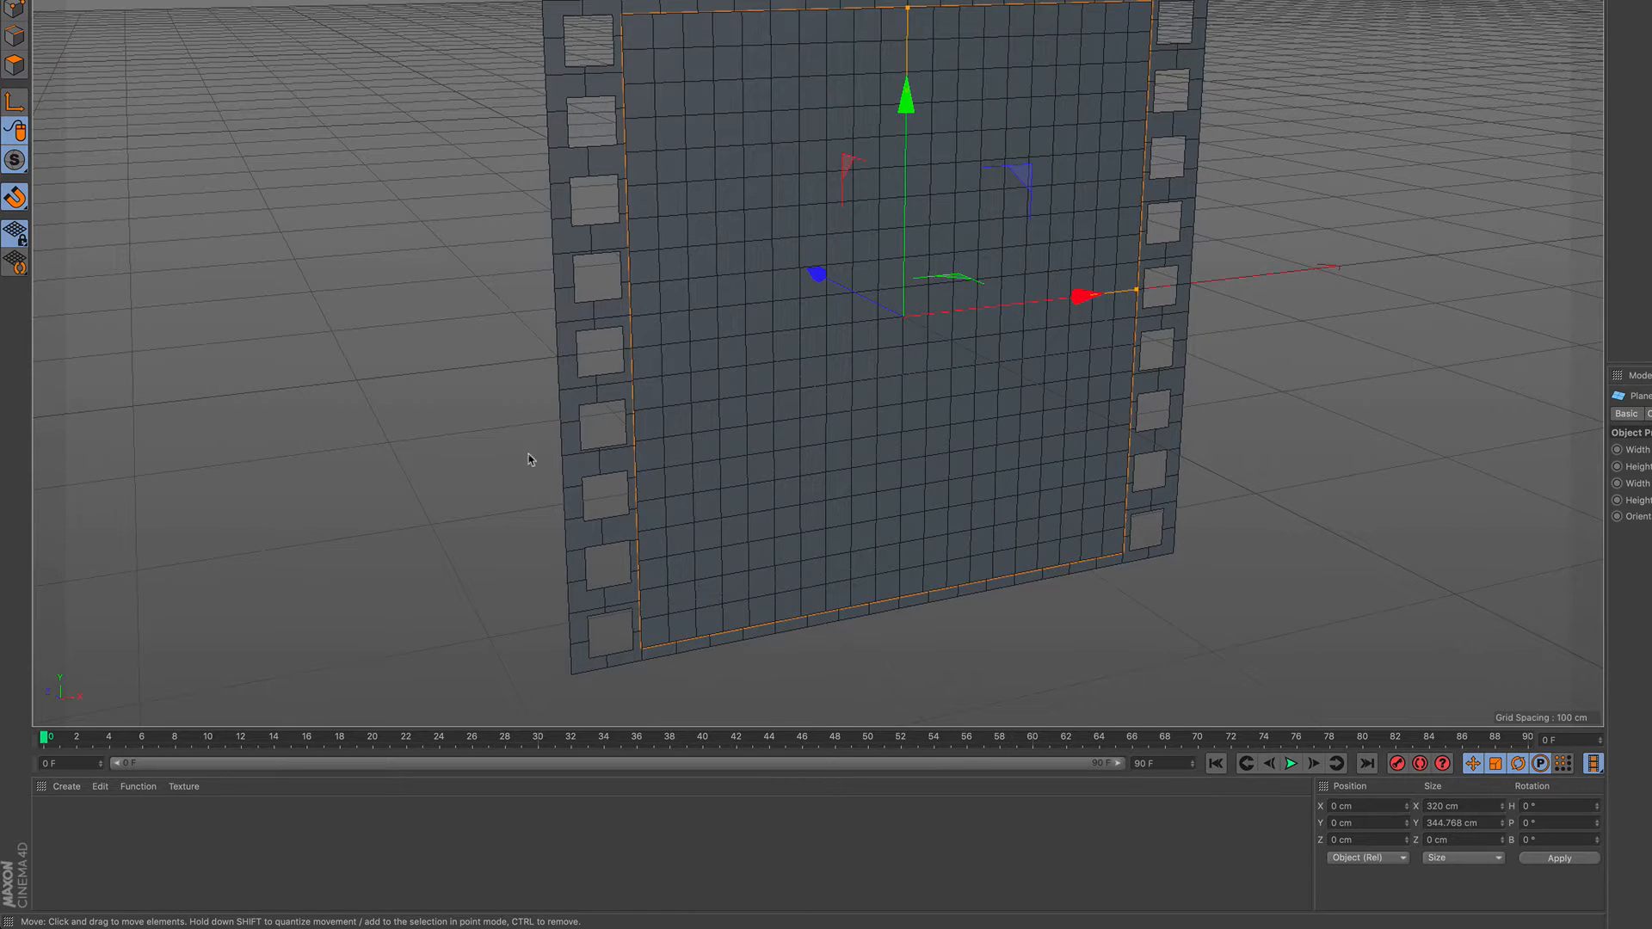
pyautogui.click(66, 786)
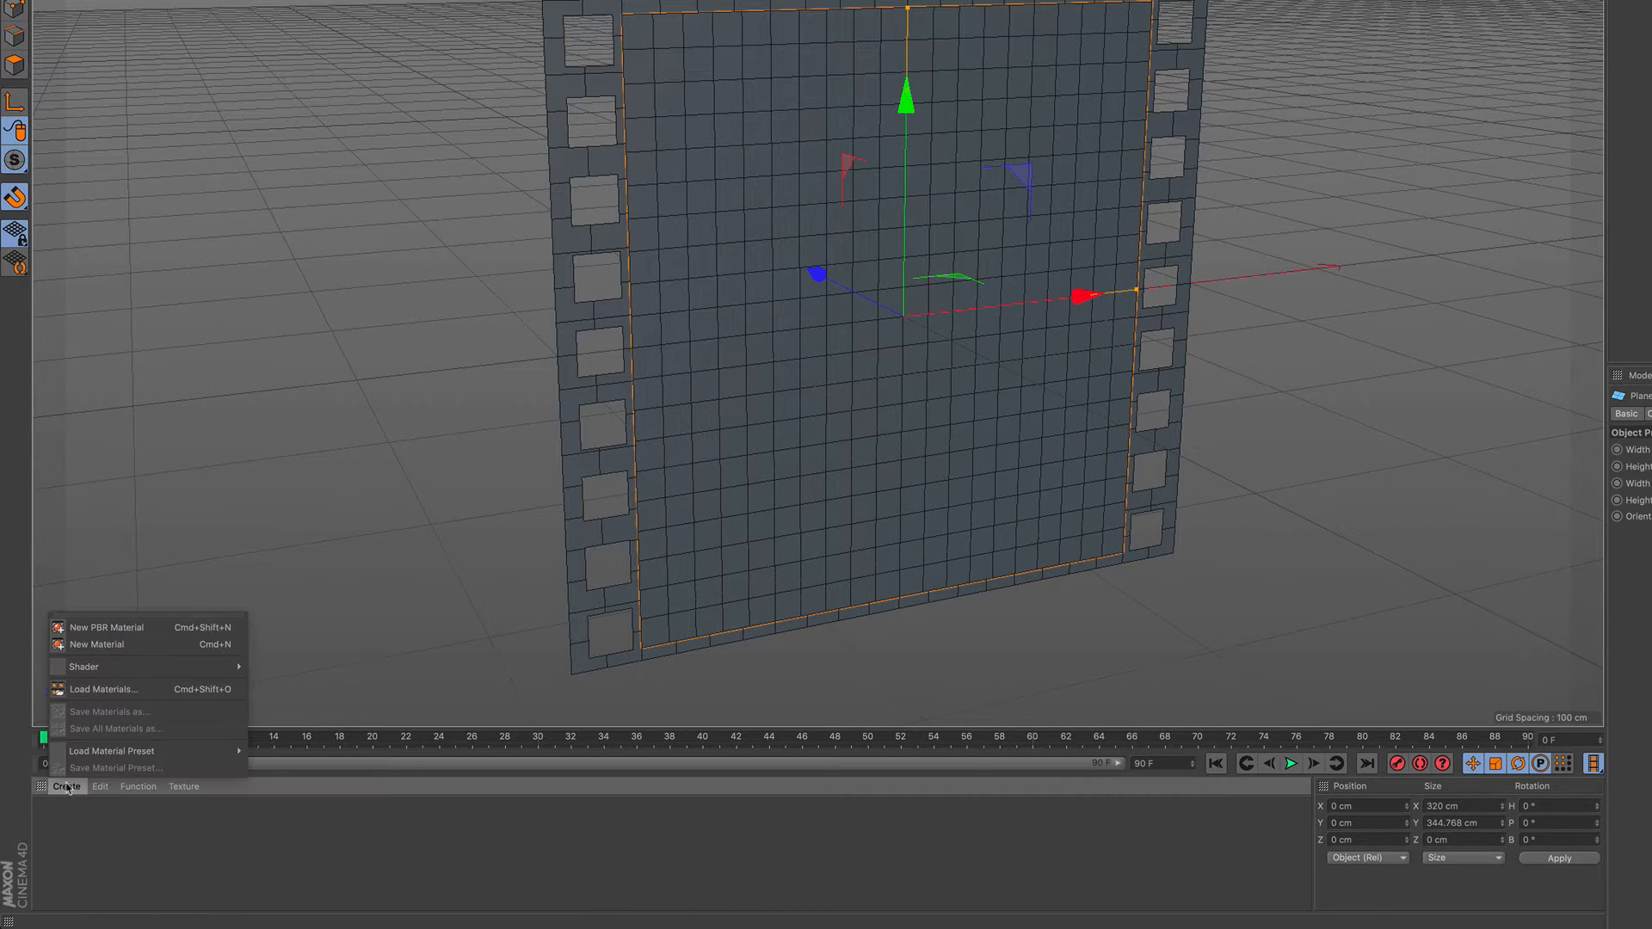
pyautogui.click(137, 645)
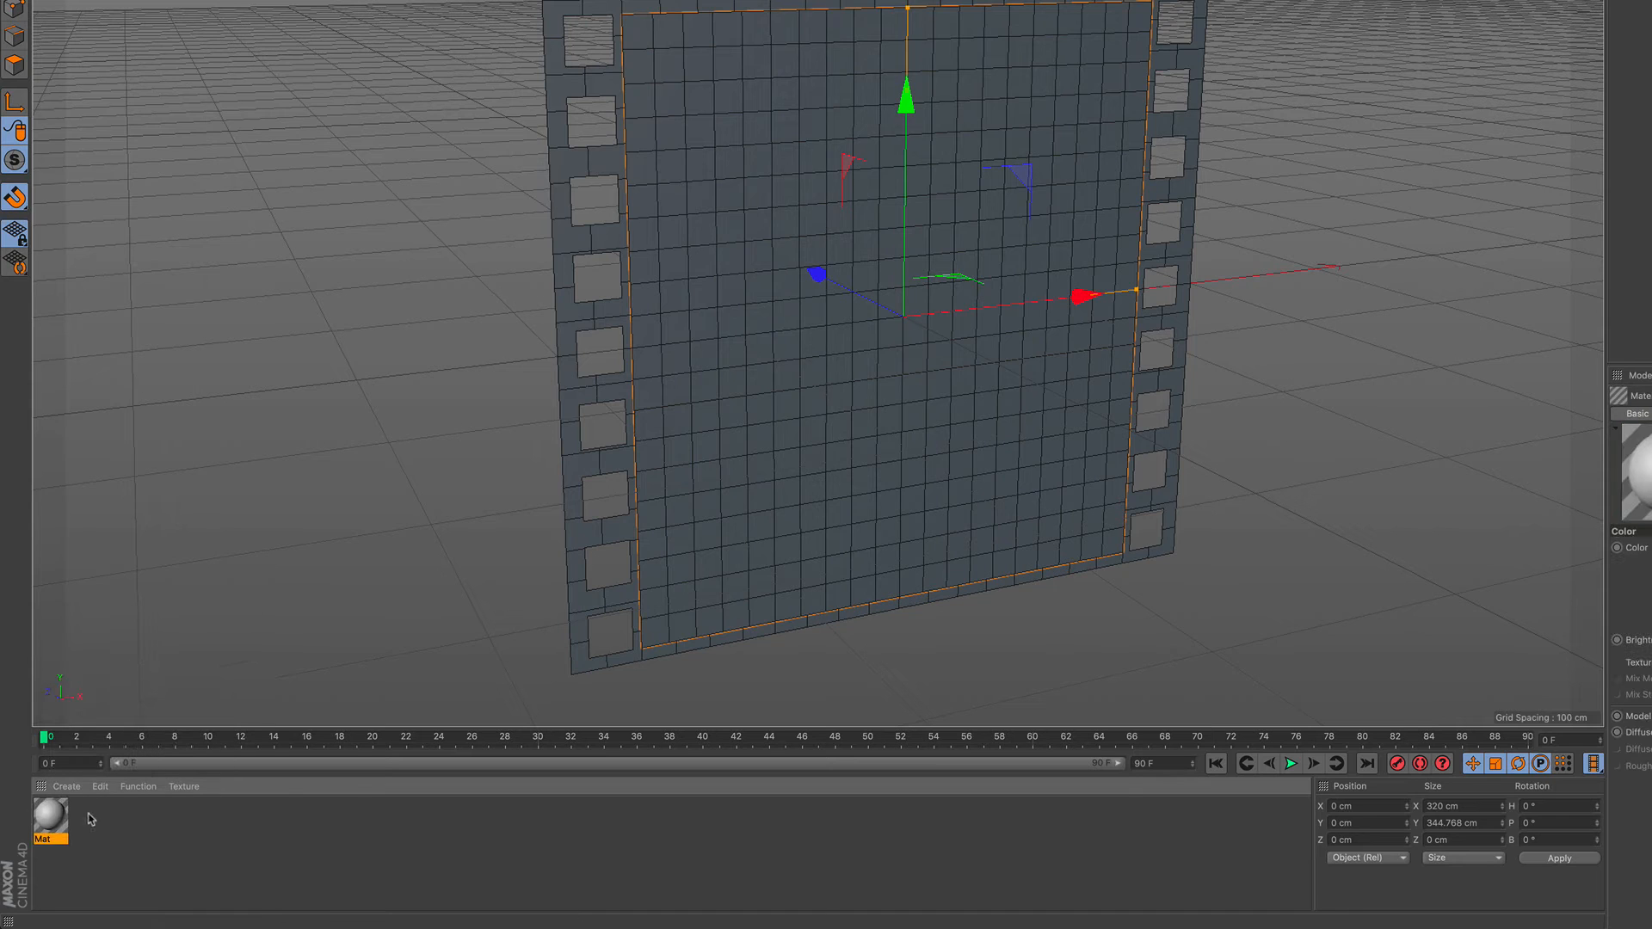
pyautogui.moveTo(48, 812); pyautogui.dragTo(834, 484)
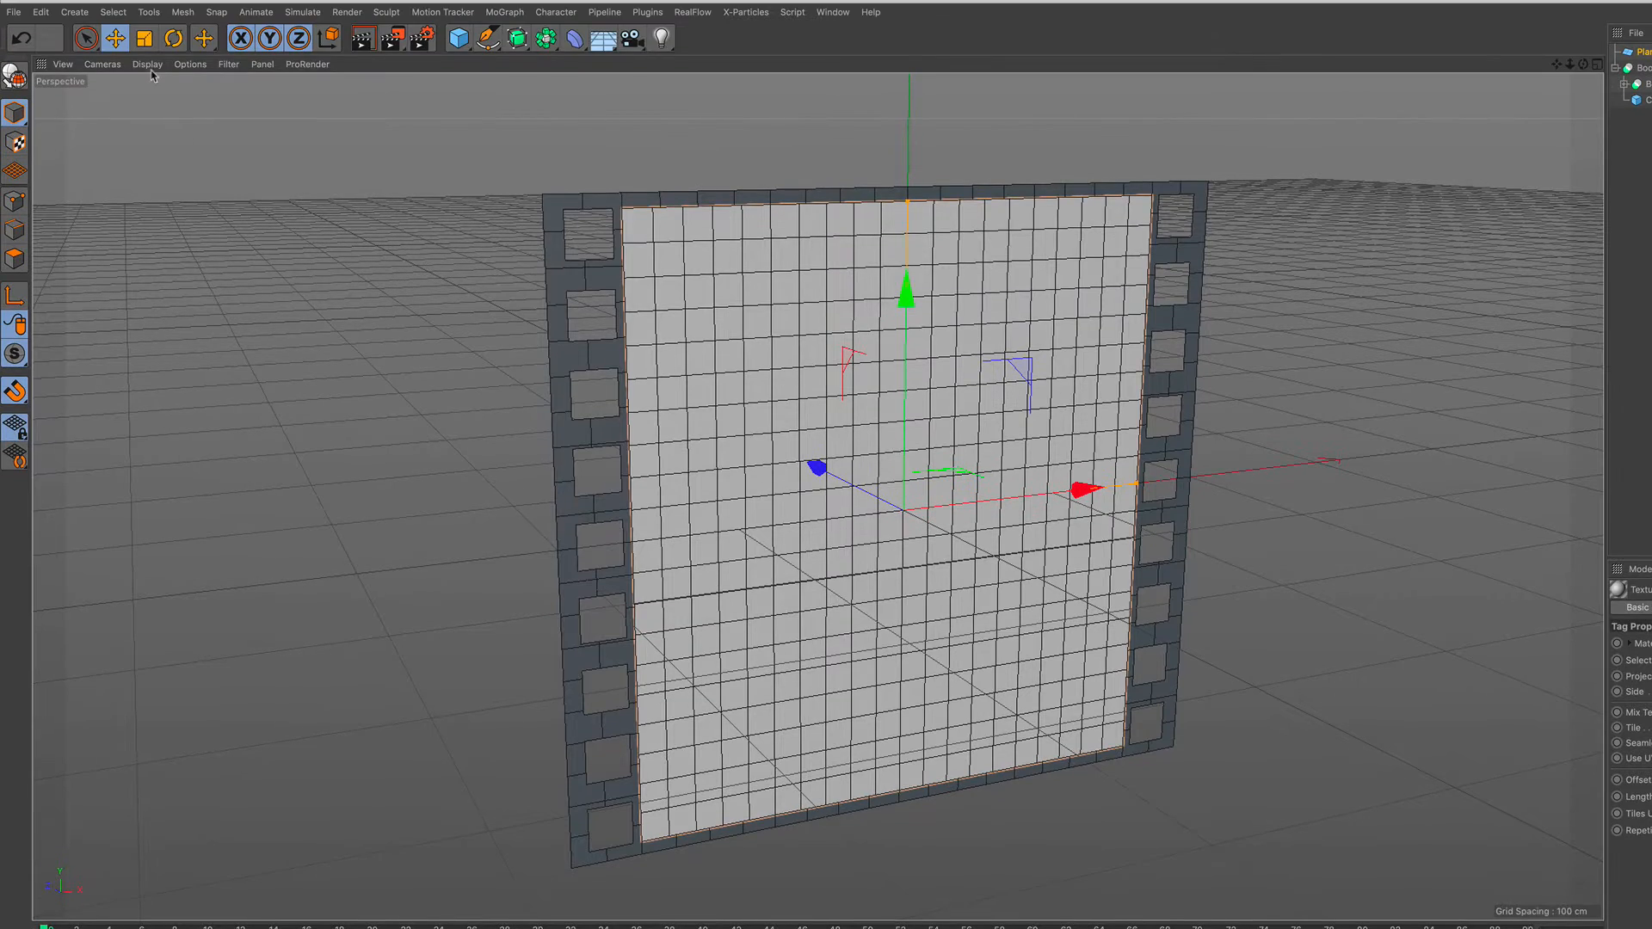
# Switch the Perspective view's display to Gouraud Shading without lines
pyautogui.click(149, 69)
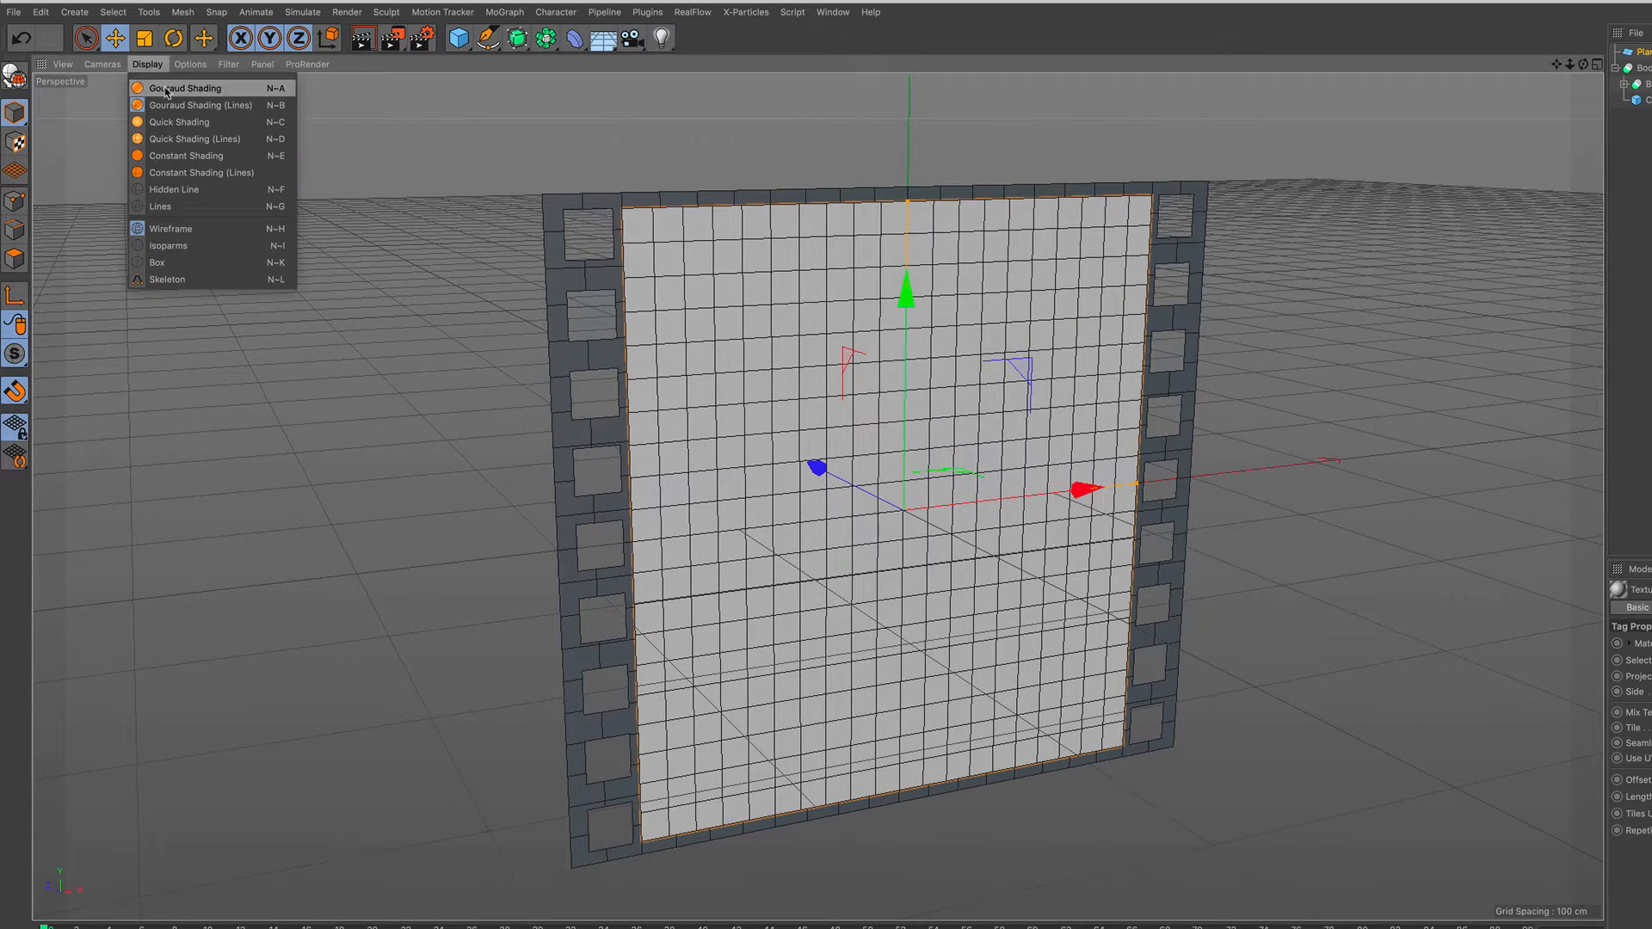
pyautogui.click(172, 85)
pyautogui.keyDown('alt'); pyautogui.moveTo(863, 435); pyautogui.dragTo(800, 503, button='right'); pyautogui.keyUp('alt')
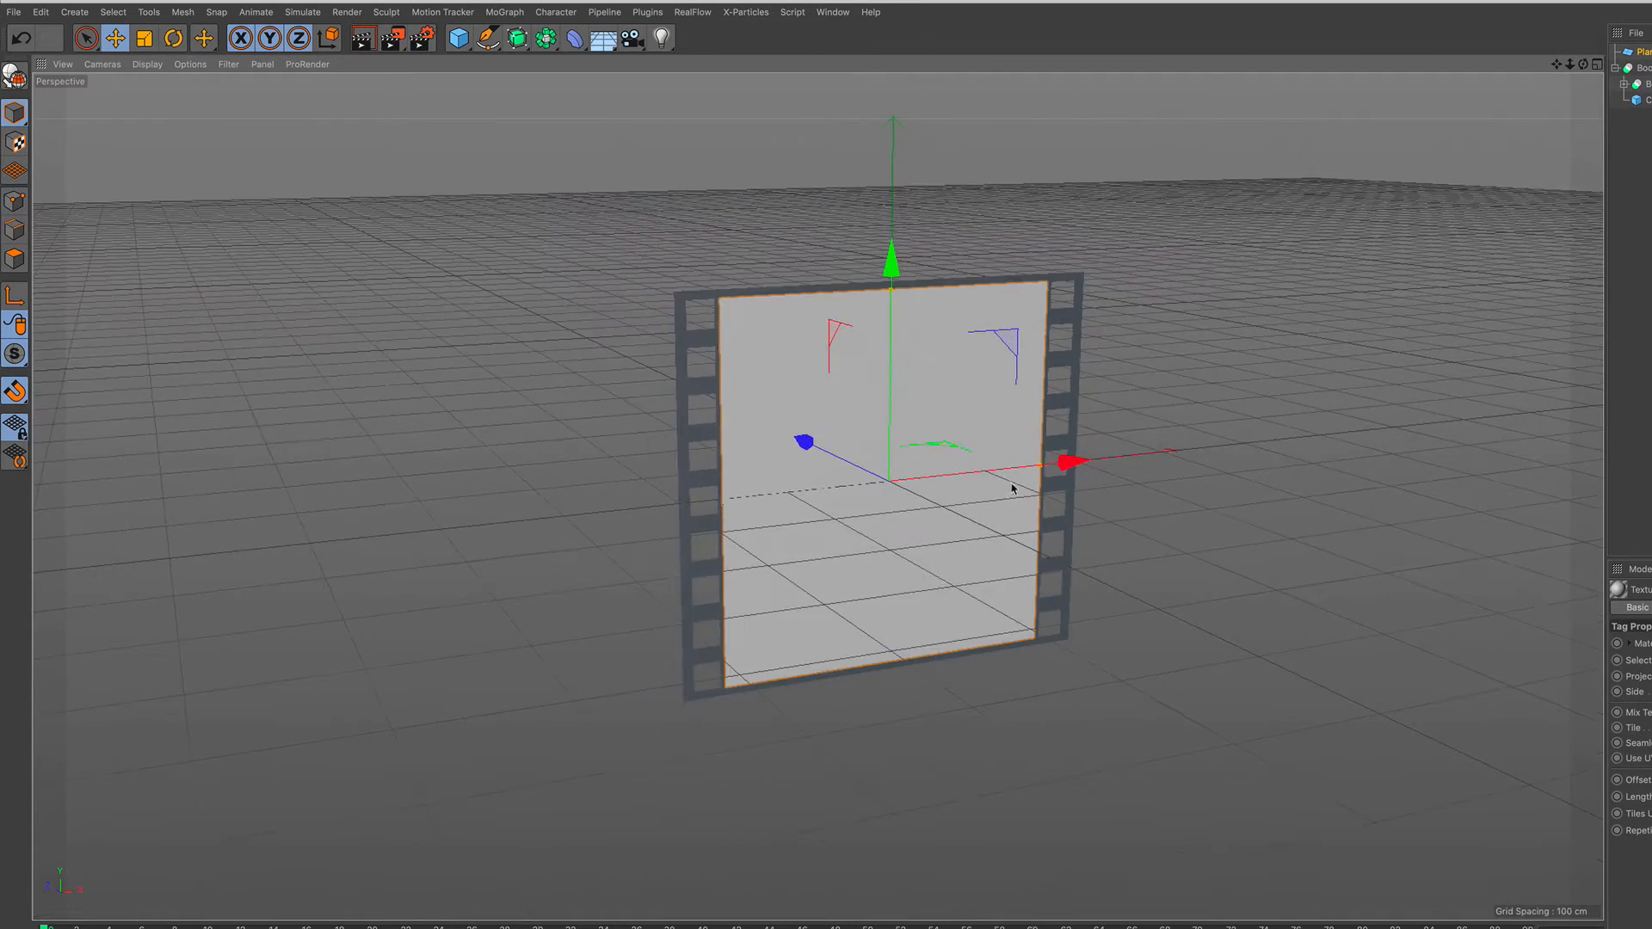
pyautogui.moveTo(1007, 484)
pyautogui.keyDown('alt'); pyautogui.mouseDown()
pyautogui.moveTo(674, 450)
pyautogui.moveTo(978, 425)
pyautogui.moveTo(977, 491)
pyautogui.mouseUp(); pyautogui.keyUp('alt')
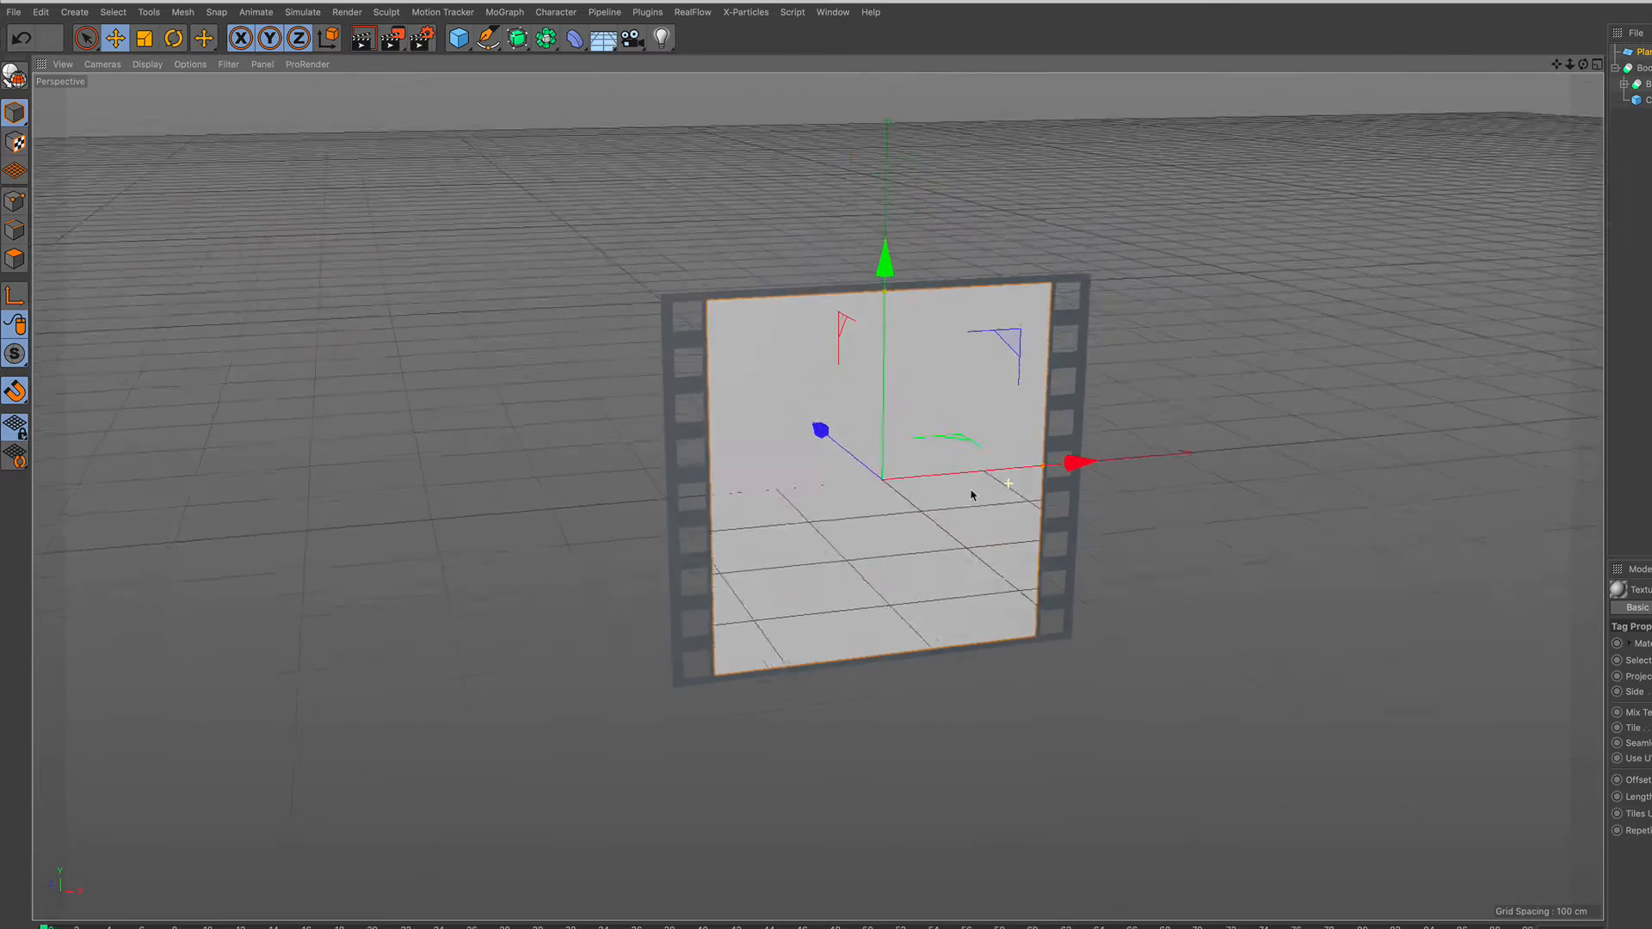
pyautogui.keyDown('alt'); pyautogui.moveTo(924, 464); pyautogui.dragTo(864, 531, button='right'); pyautogui.keyUp('alt')
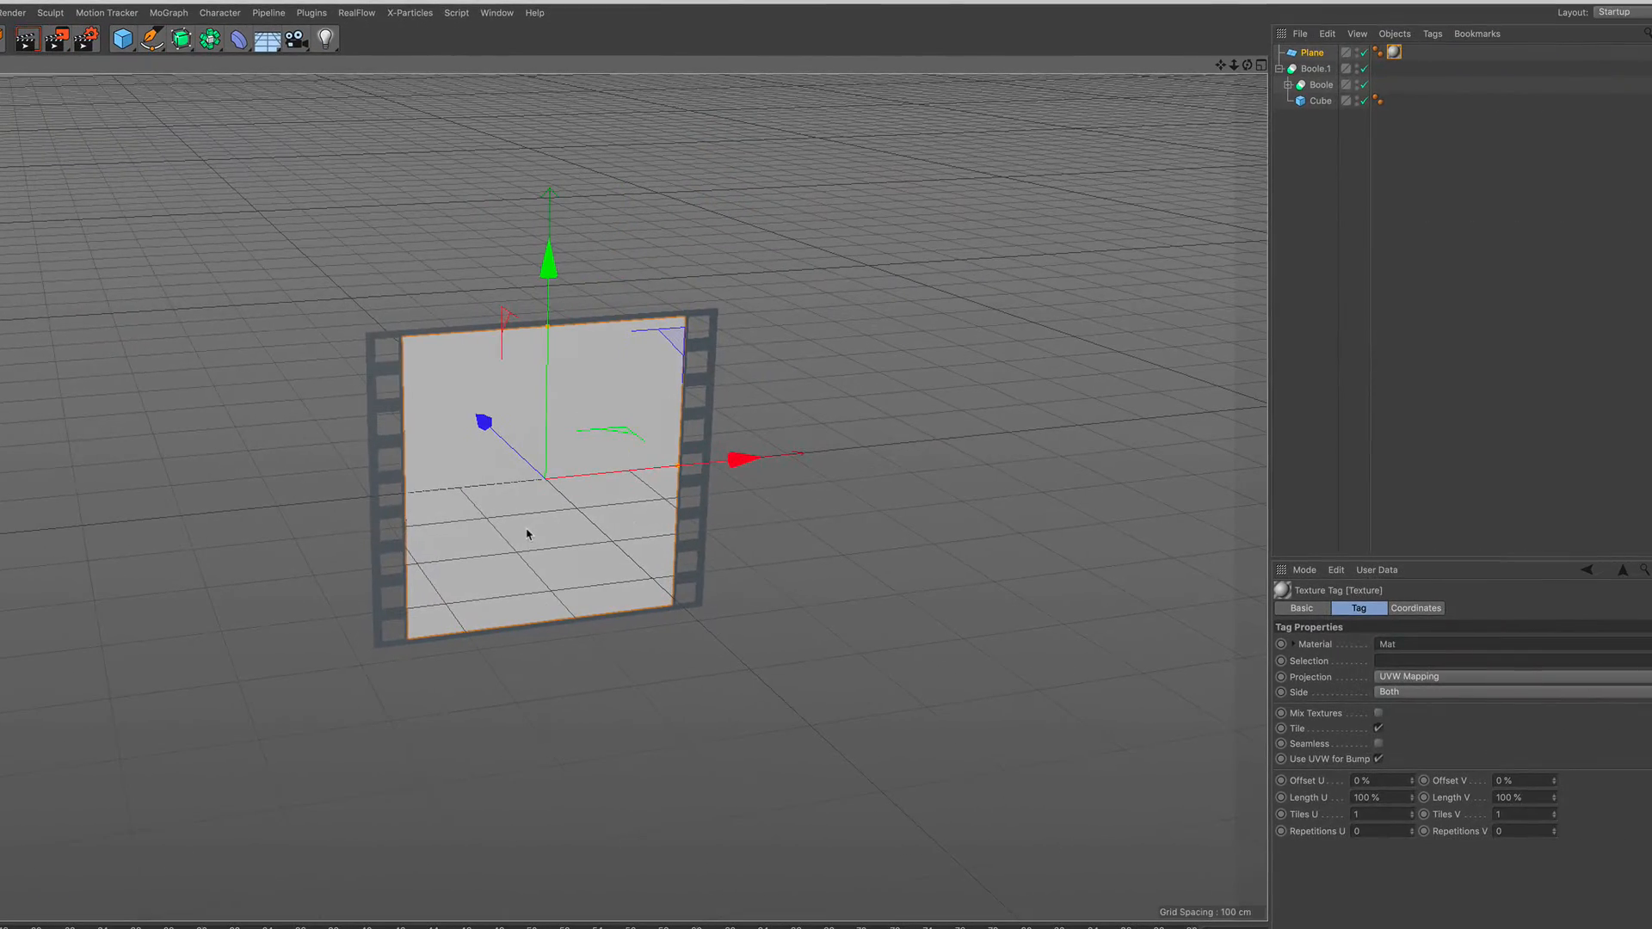
# Group the picture plane and the film frame Boole with its children under one null
pyautogui.moveTo(1322, 132); pyautogui.dragTo(1325, 47)
pyautogui.rightClick(1323, 56)
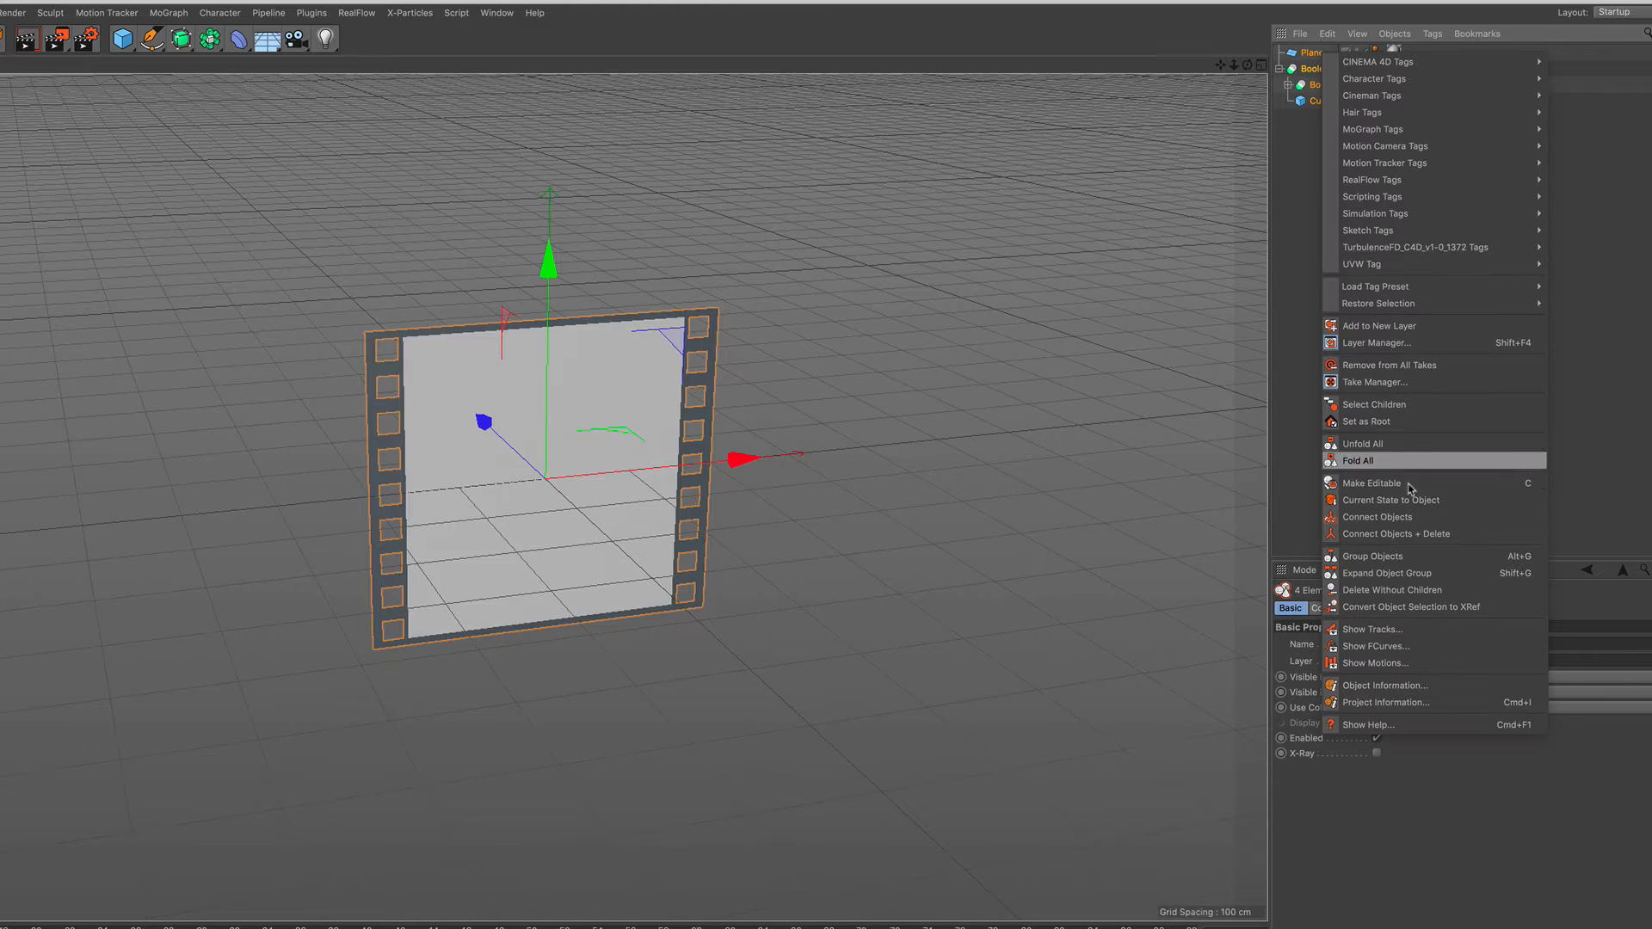
pyautogui.click(1414, 557)
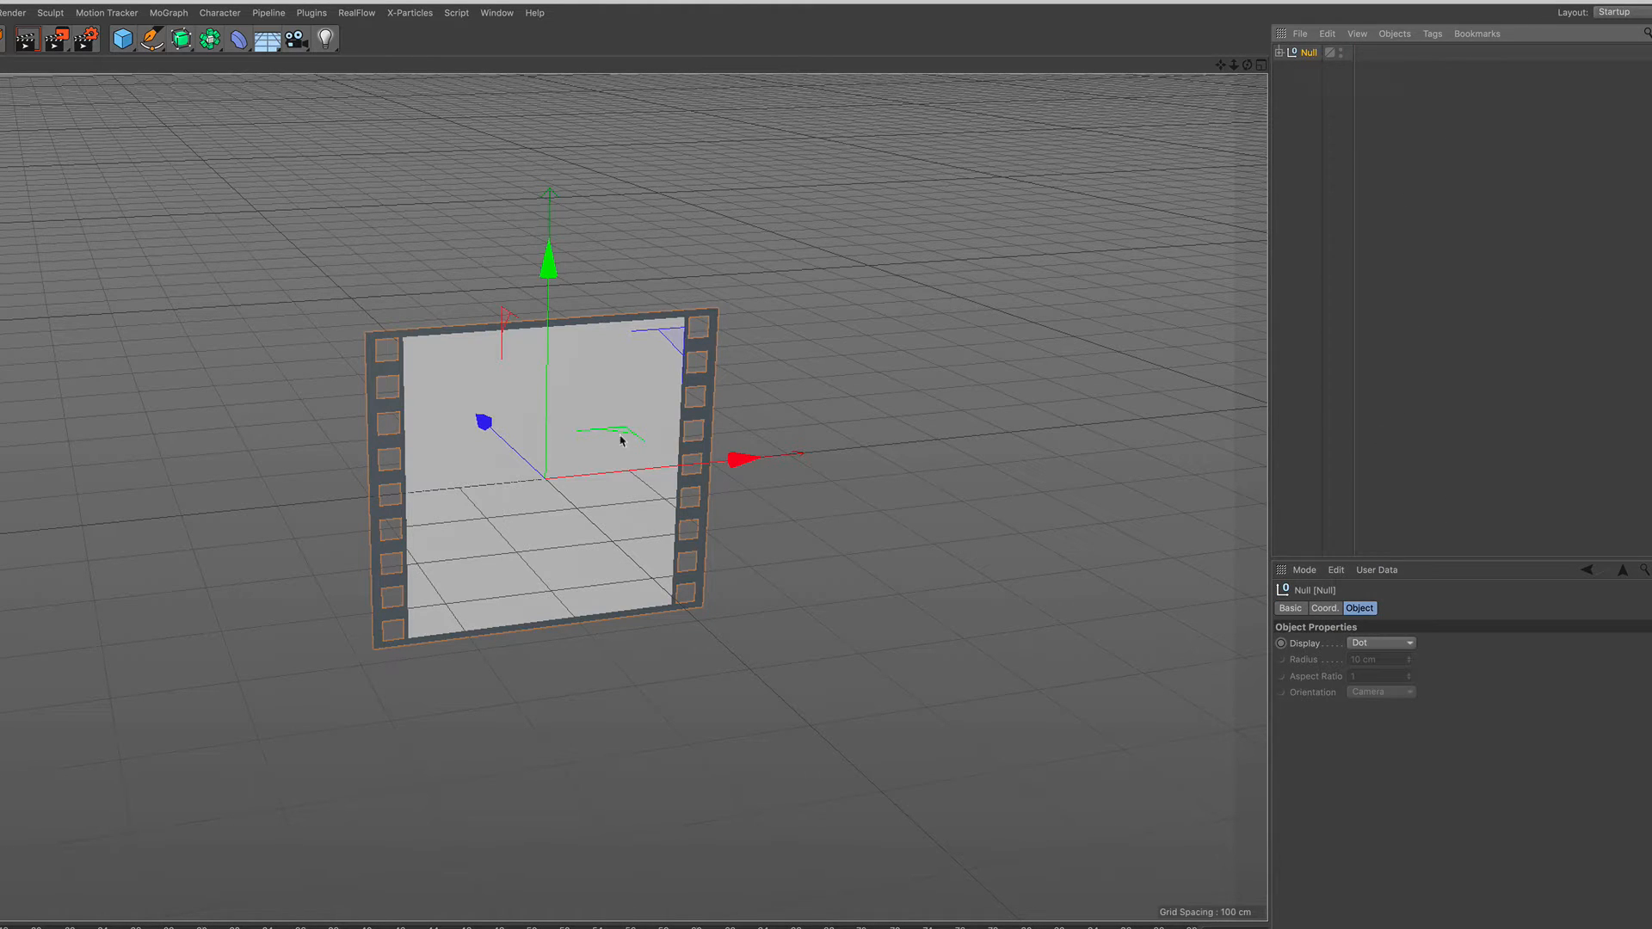
# Add a MoGraph Cloner and make the film frame's null its child
pyautogui.keyDown('alt'); pyautogui.moveTo(565, 427); pyautogui.dragTo(529, 573); pyautogui.keyUp('alt')
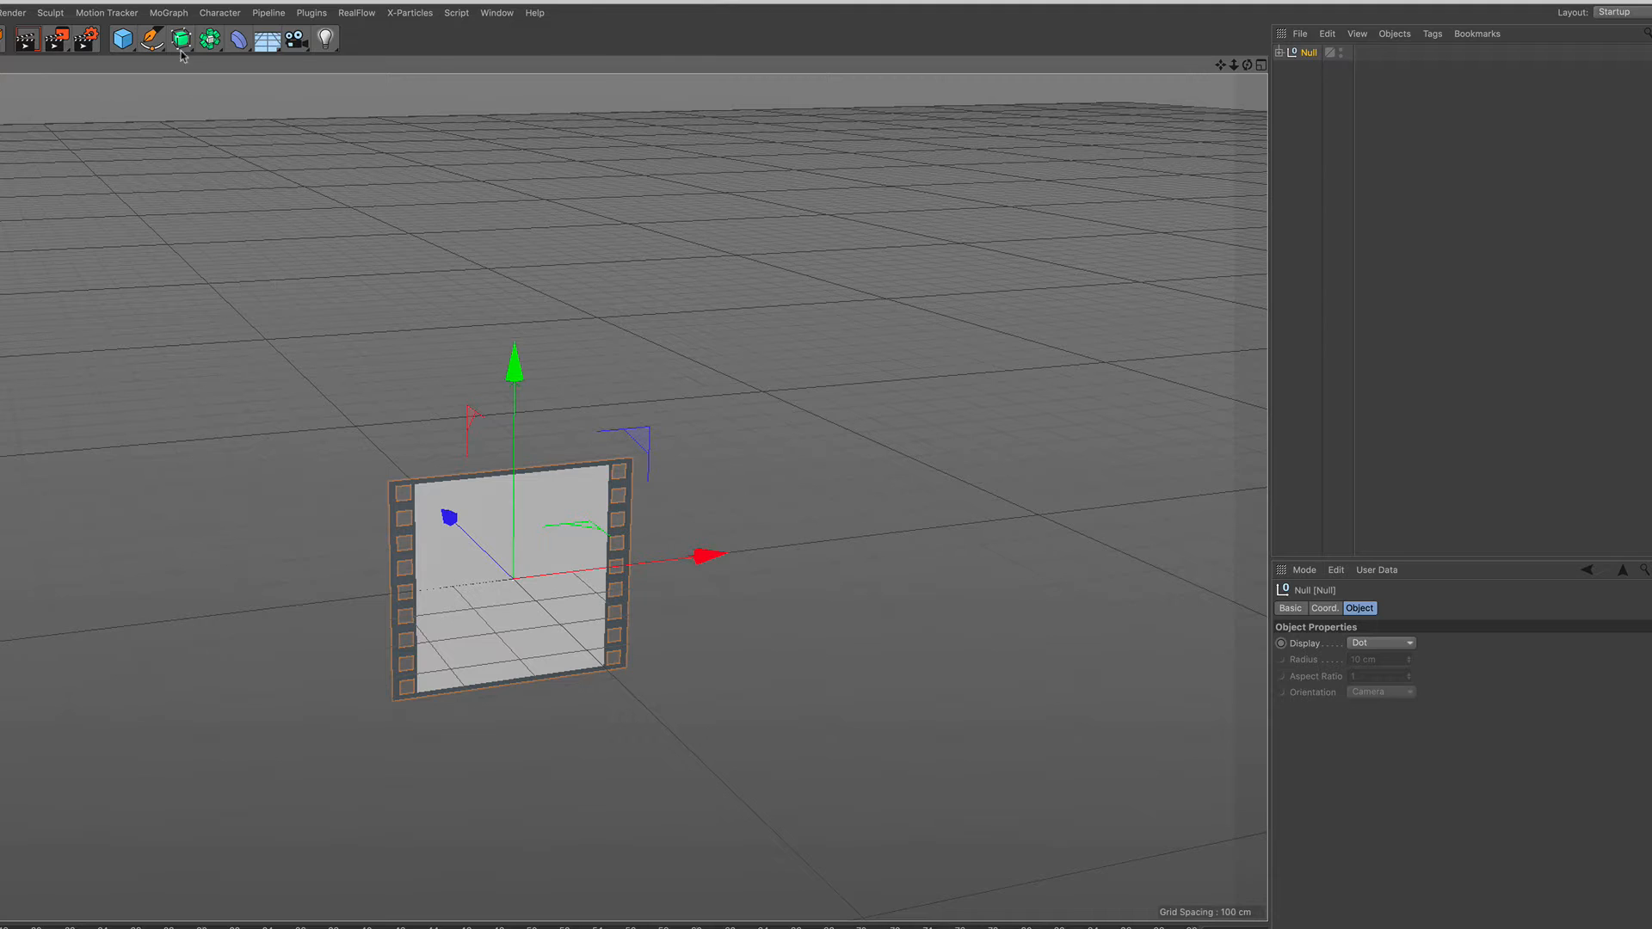
pyautogui.click(169, 12)
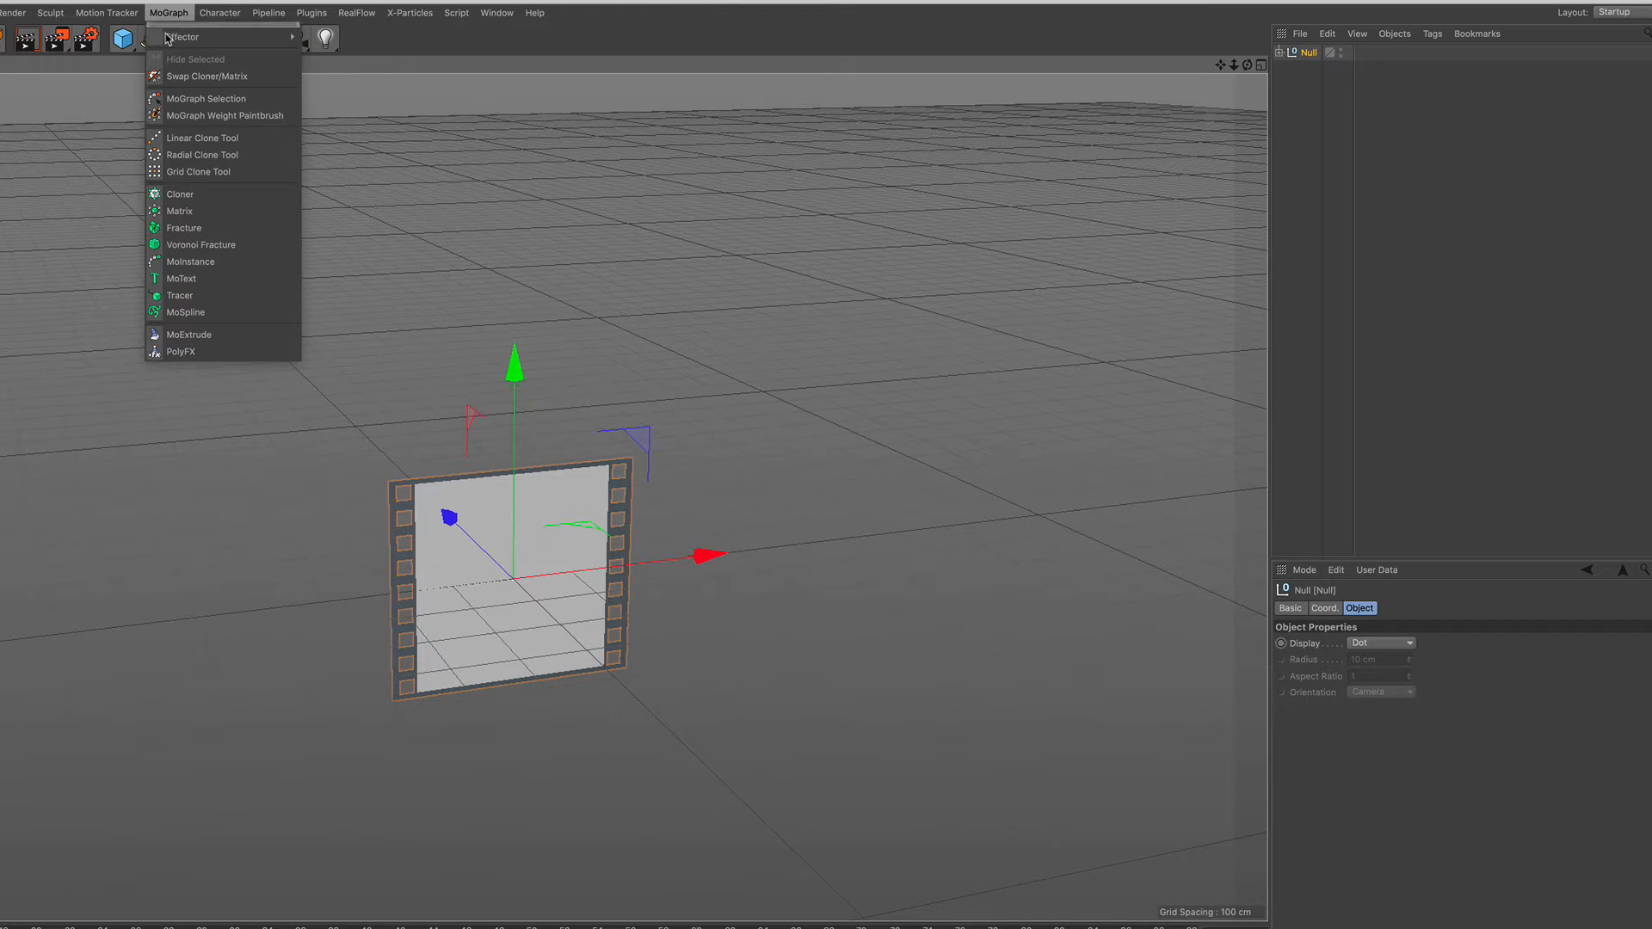
pyautogui.click(233, 201)
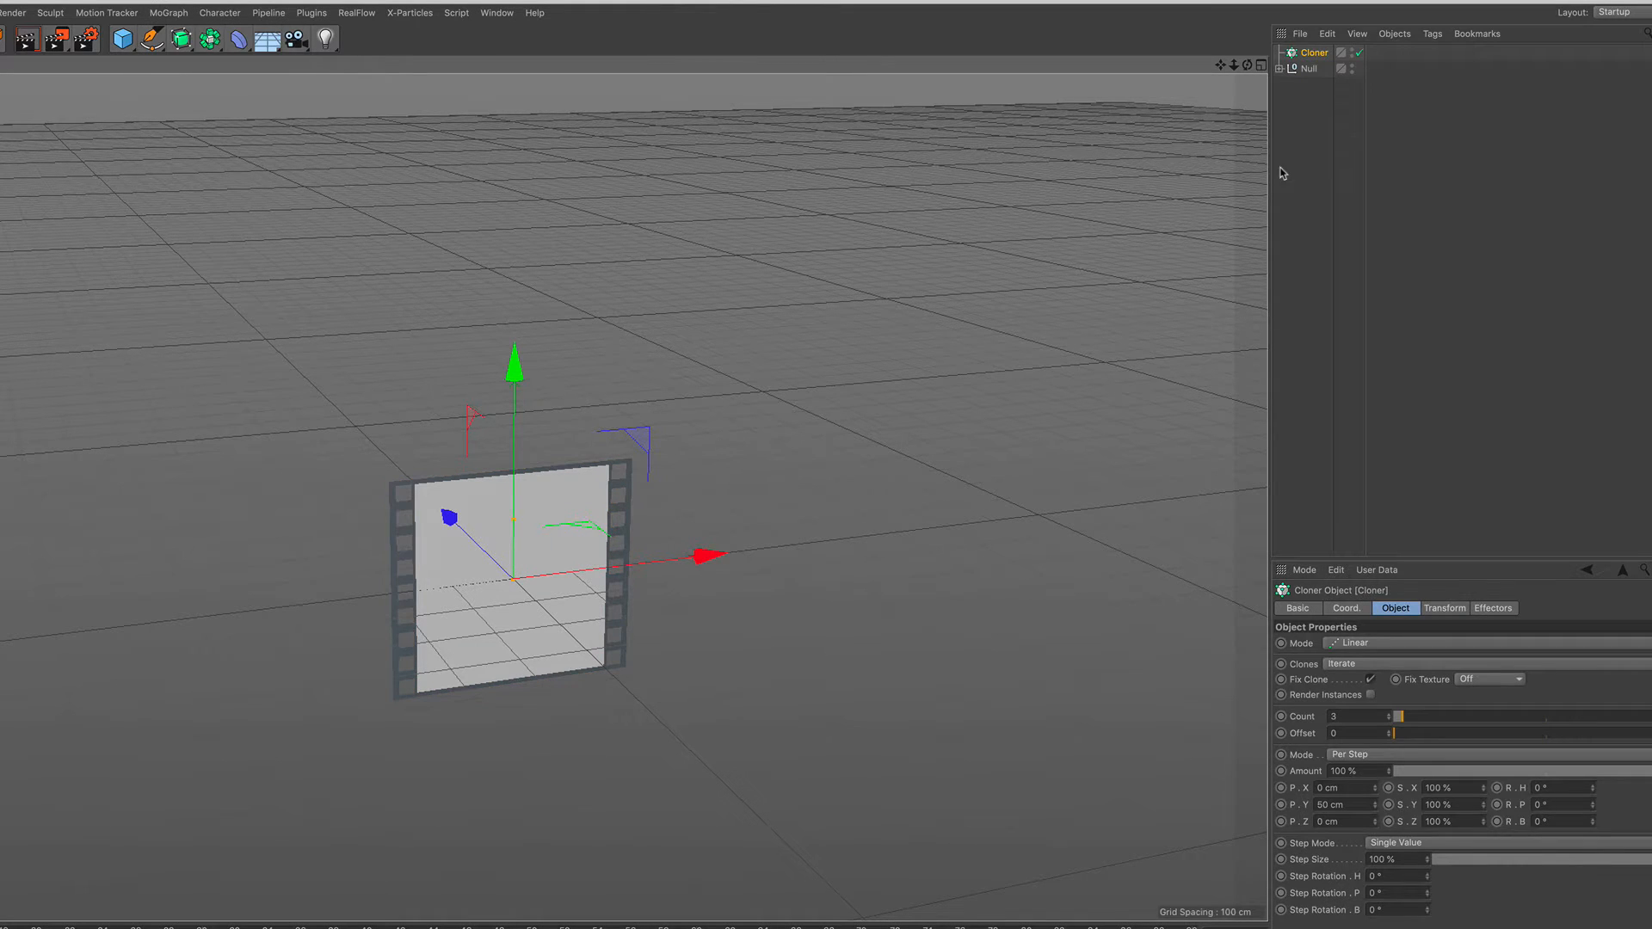
pyautogui.moveTo(1308, 69); pyautogui.dragTo(1323, 55)
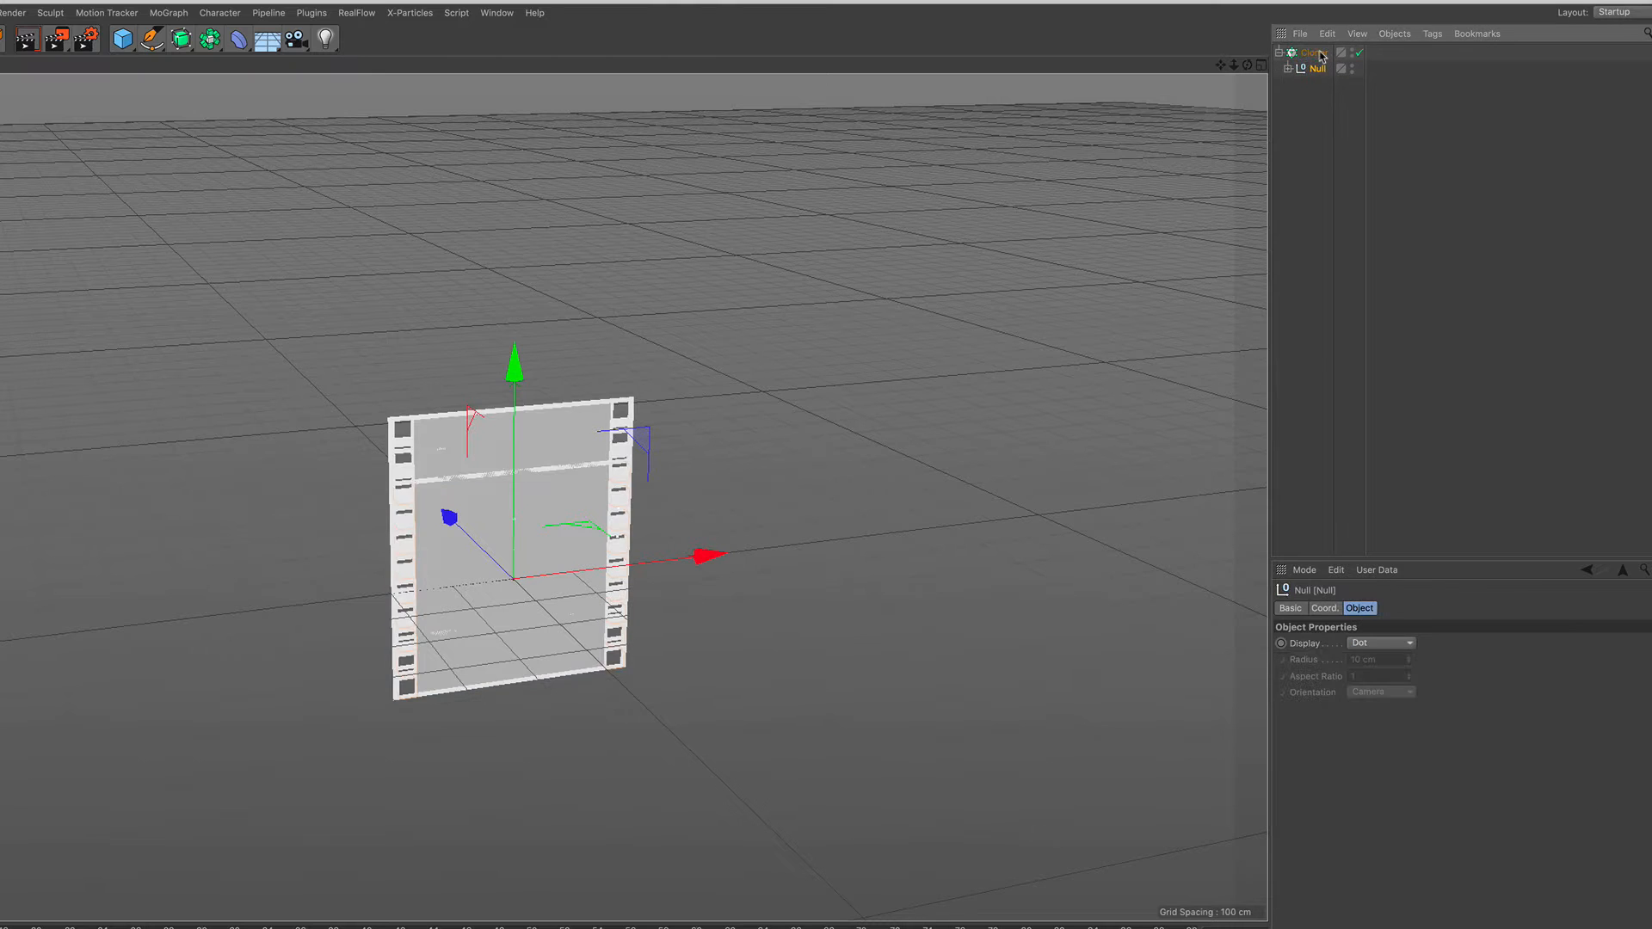
# Set the linear Cloner's P.Y spacing to 360 cm so the film frames stack end to end
pyautogui.click(1313, 53)
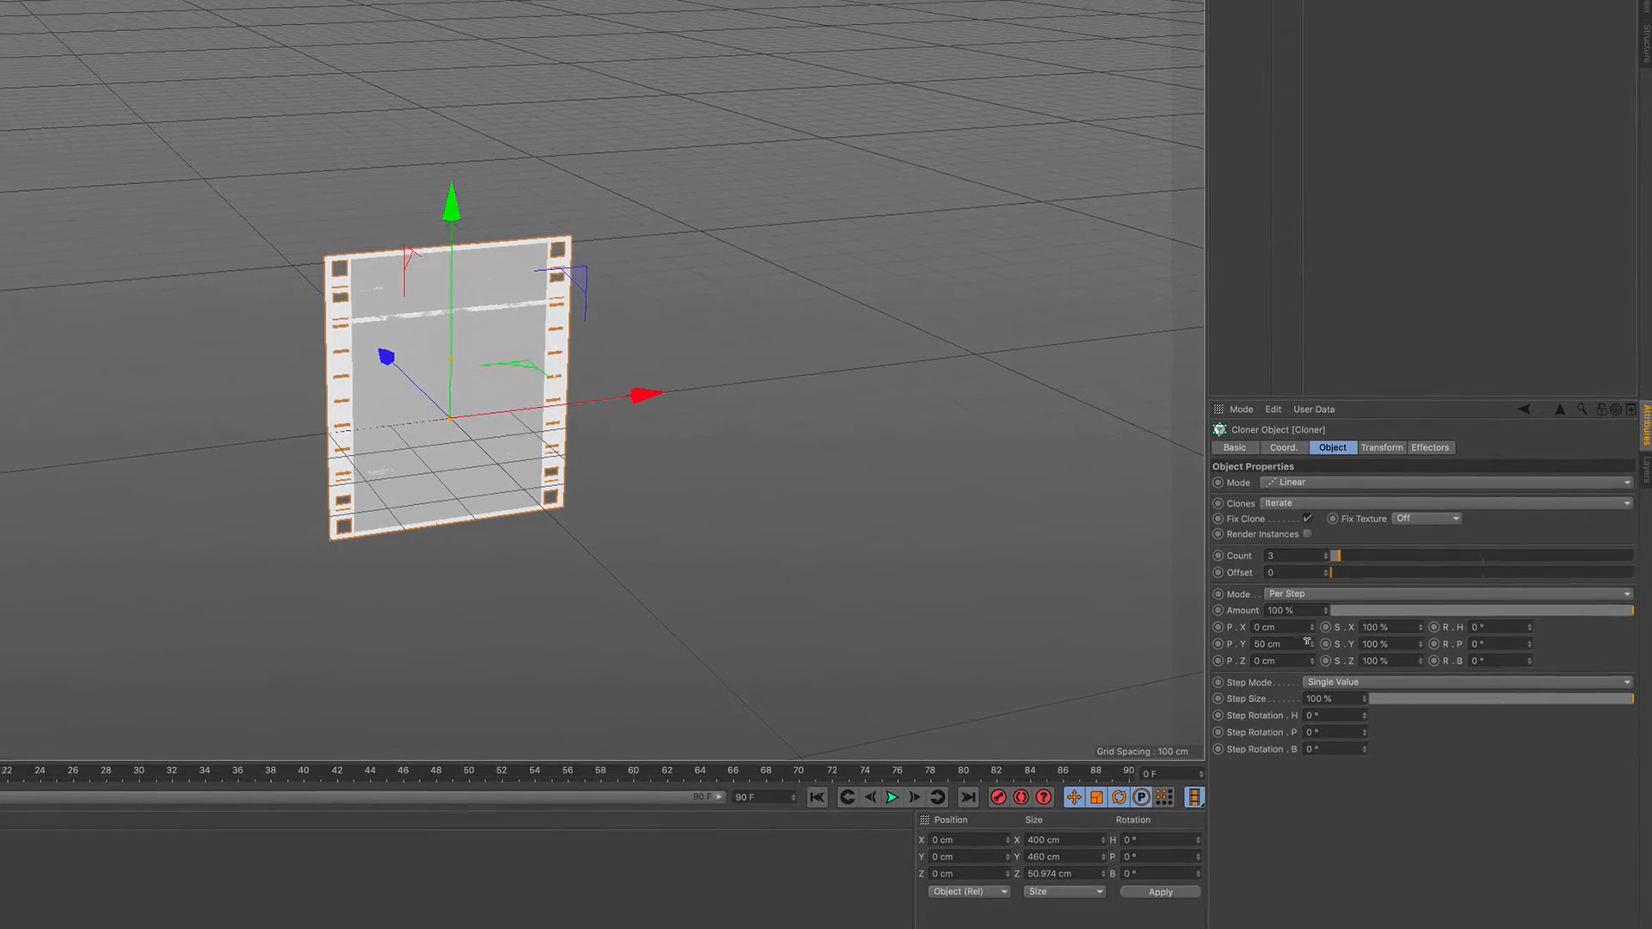
pyautogui.doubleClick(1329, 805)
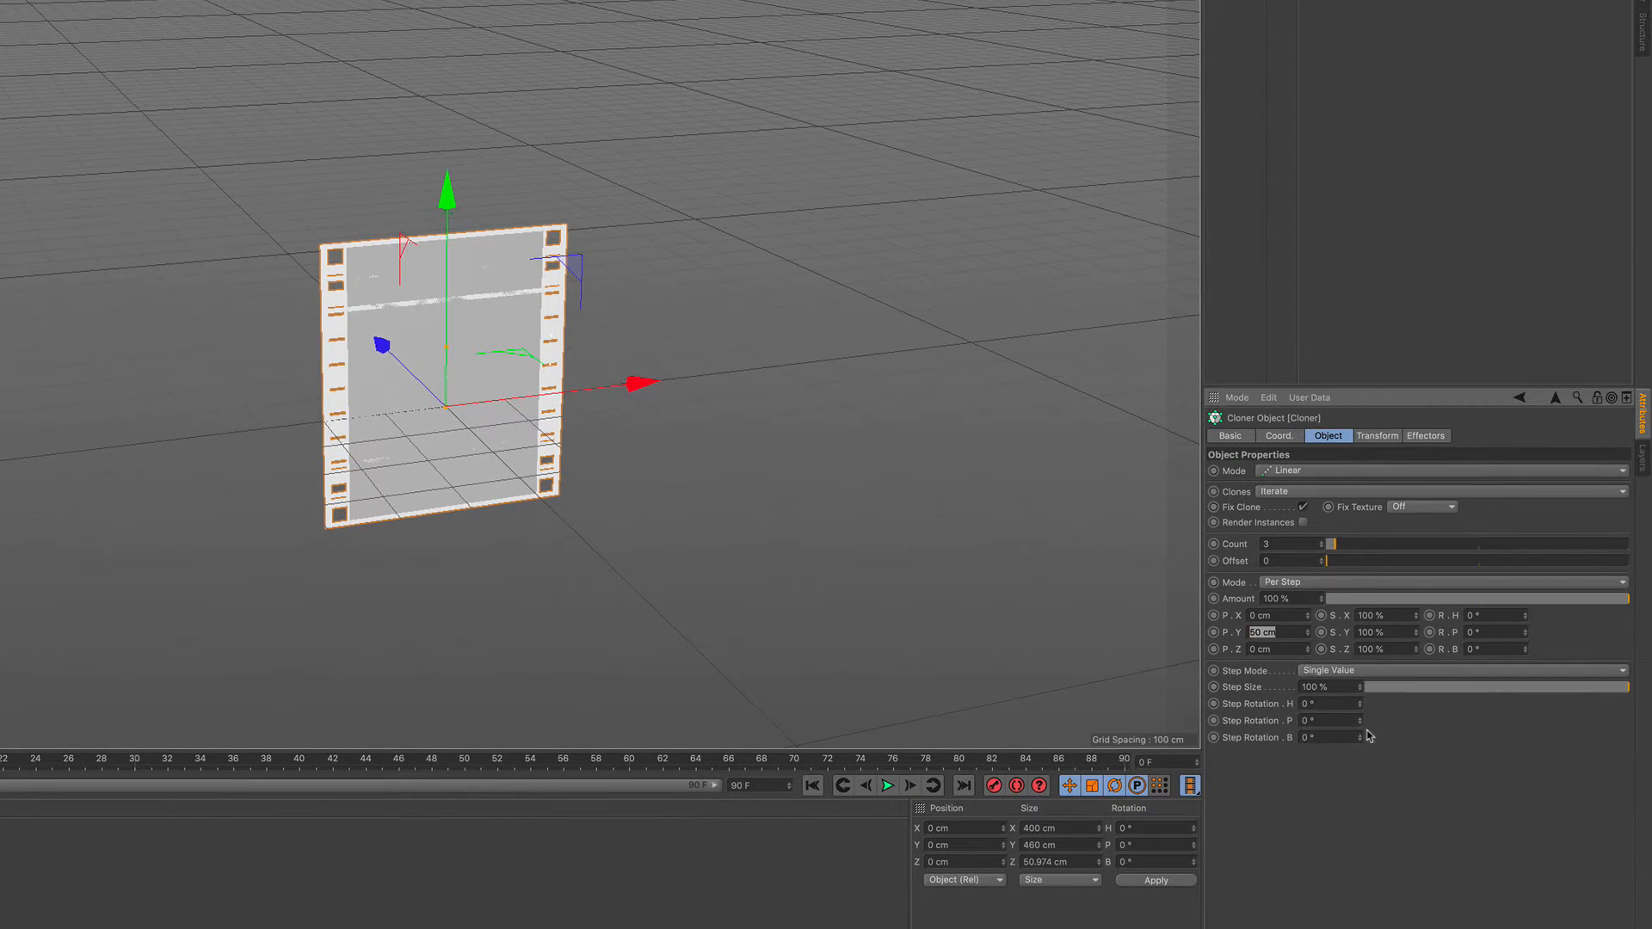
pyautogui.write('360')
pyautogui.press('Return')
pyautogui.scroll(-5, 685, 422)
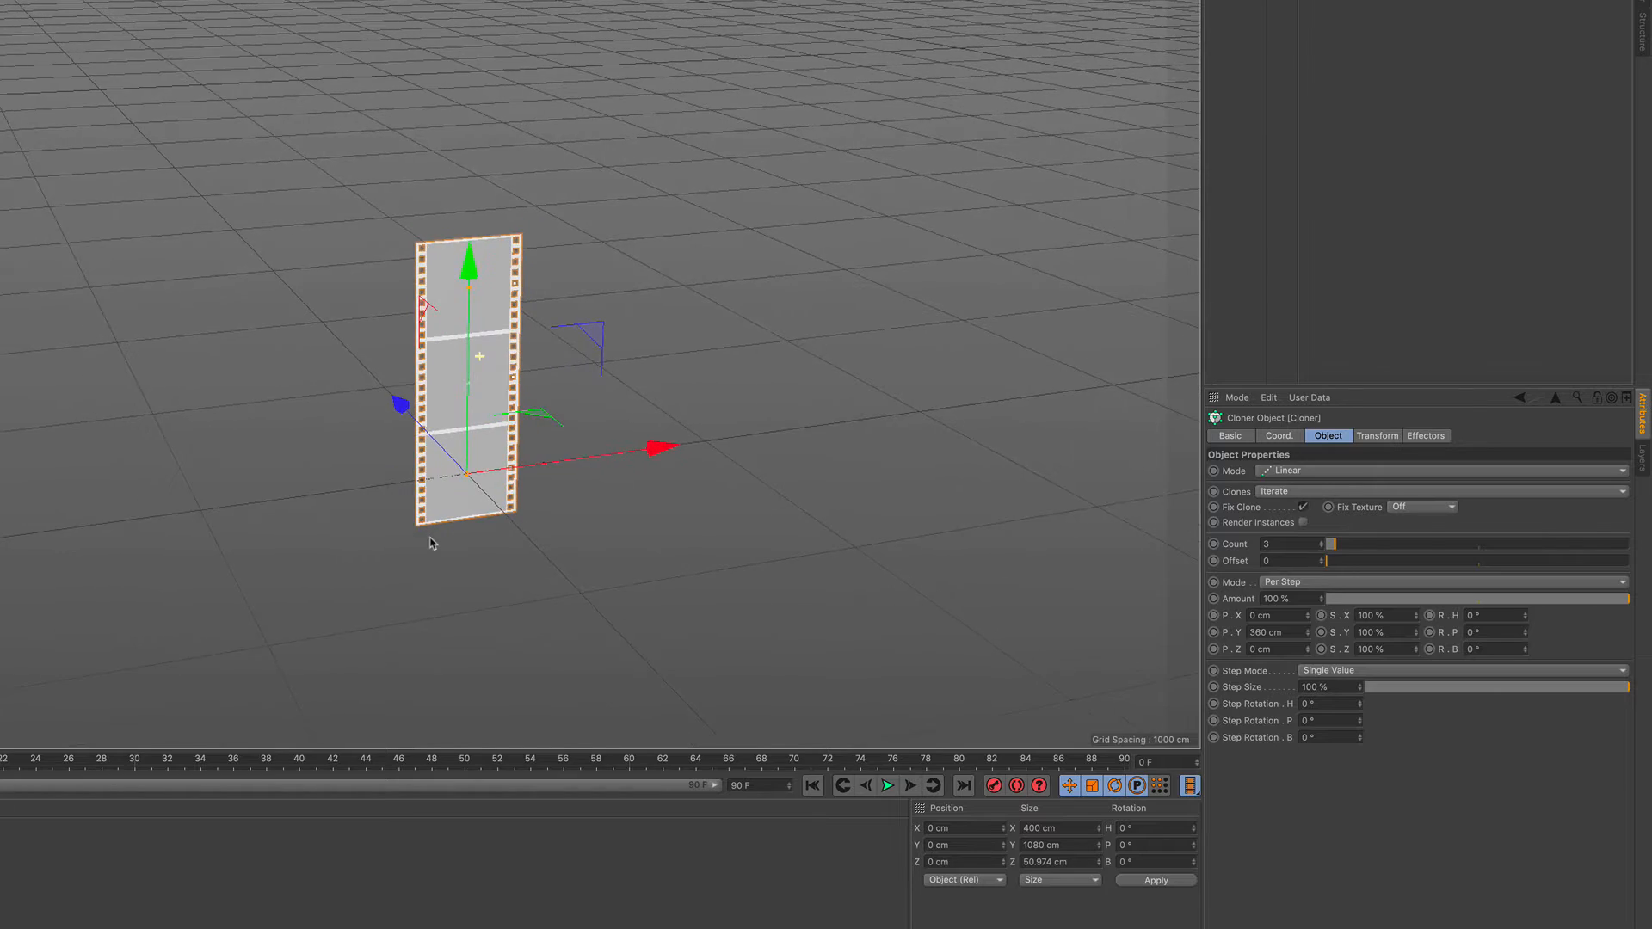
# Set the Cloner's count to 15 film frames
pyautogui.scroll(8, 538, 203)
pyautogui.keyDown('alt'); pyautogui.moveTo(358, 376); pyautogui.dragTo(390, 308); pyautogui.keyUp('alt')
pyautogui.keyDown('alt'); pyautogui.moveTo(390, 308); pyautogui.dragTo(293, 561, button='right'); pyautogui.keyUp('alt')
pyautogui.keyDown('alt'); pyautogui.moveTo(383, 356); pyautogui.dragTo(378, 412, button='middle'); pyautogui.keyUp('alt')
pyautogui.keyDown('alt'); pyautogui.moveTo(379, 402); pyautogui.dragTo(364, 480, button='right'); pyautogui.keyUp('alt')
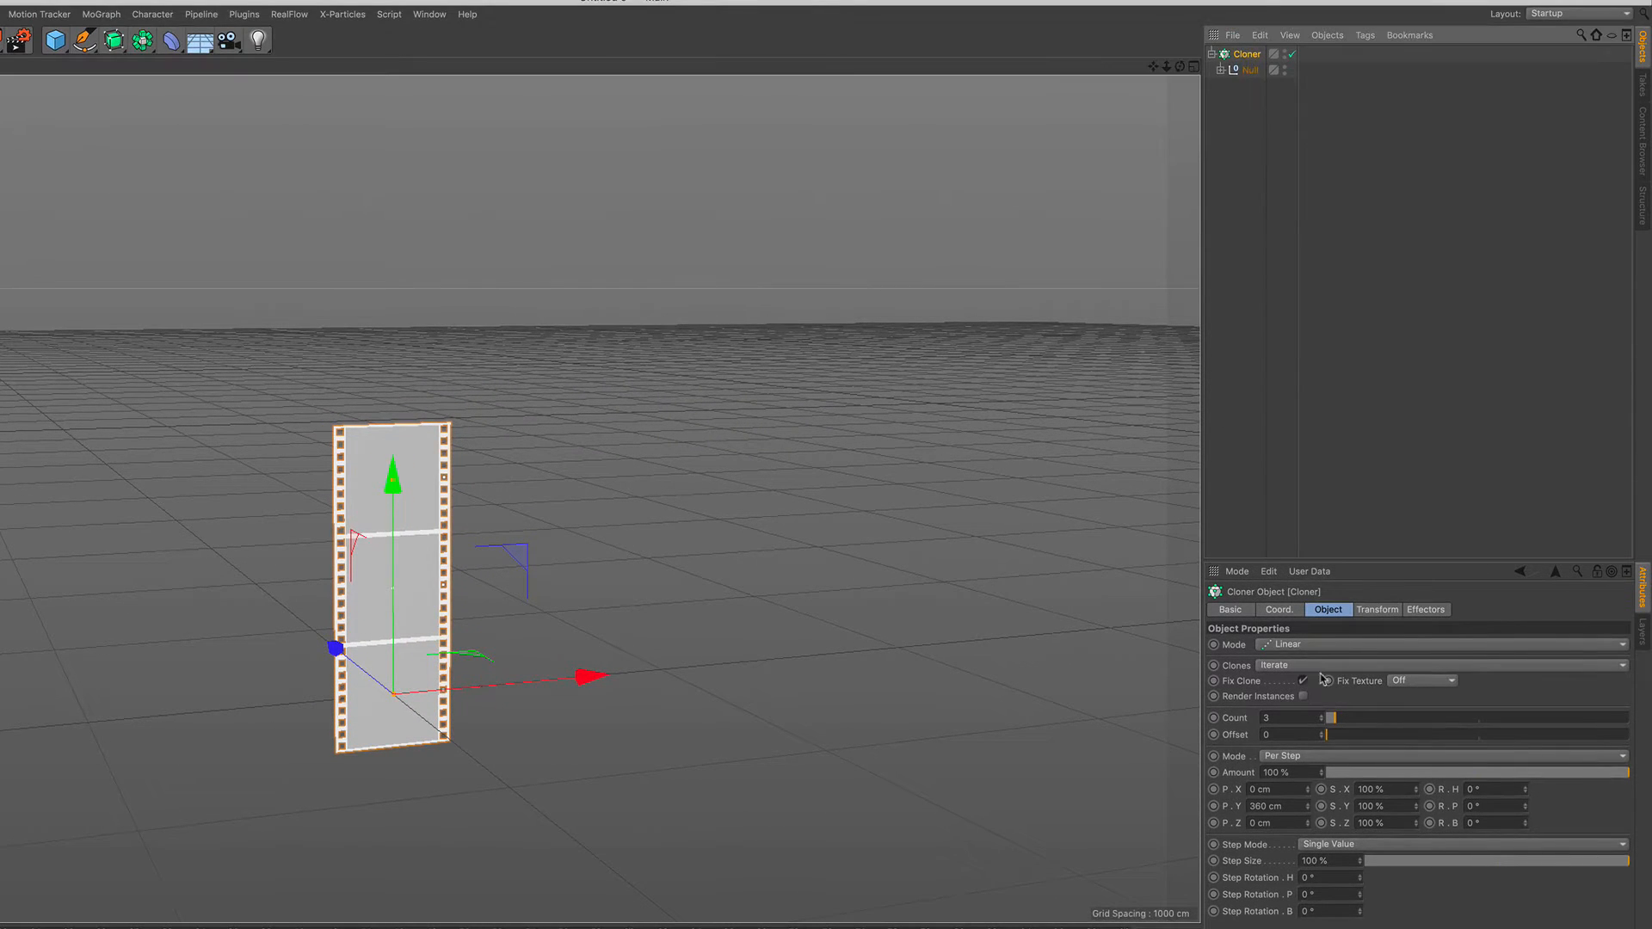
pyautogui.click(1300, 718)
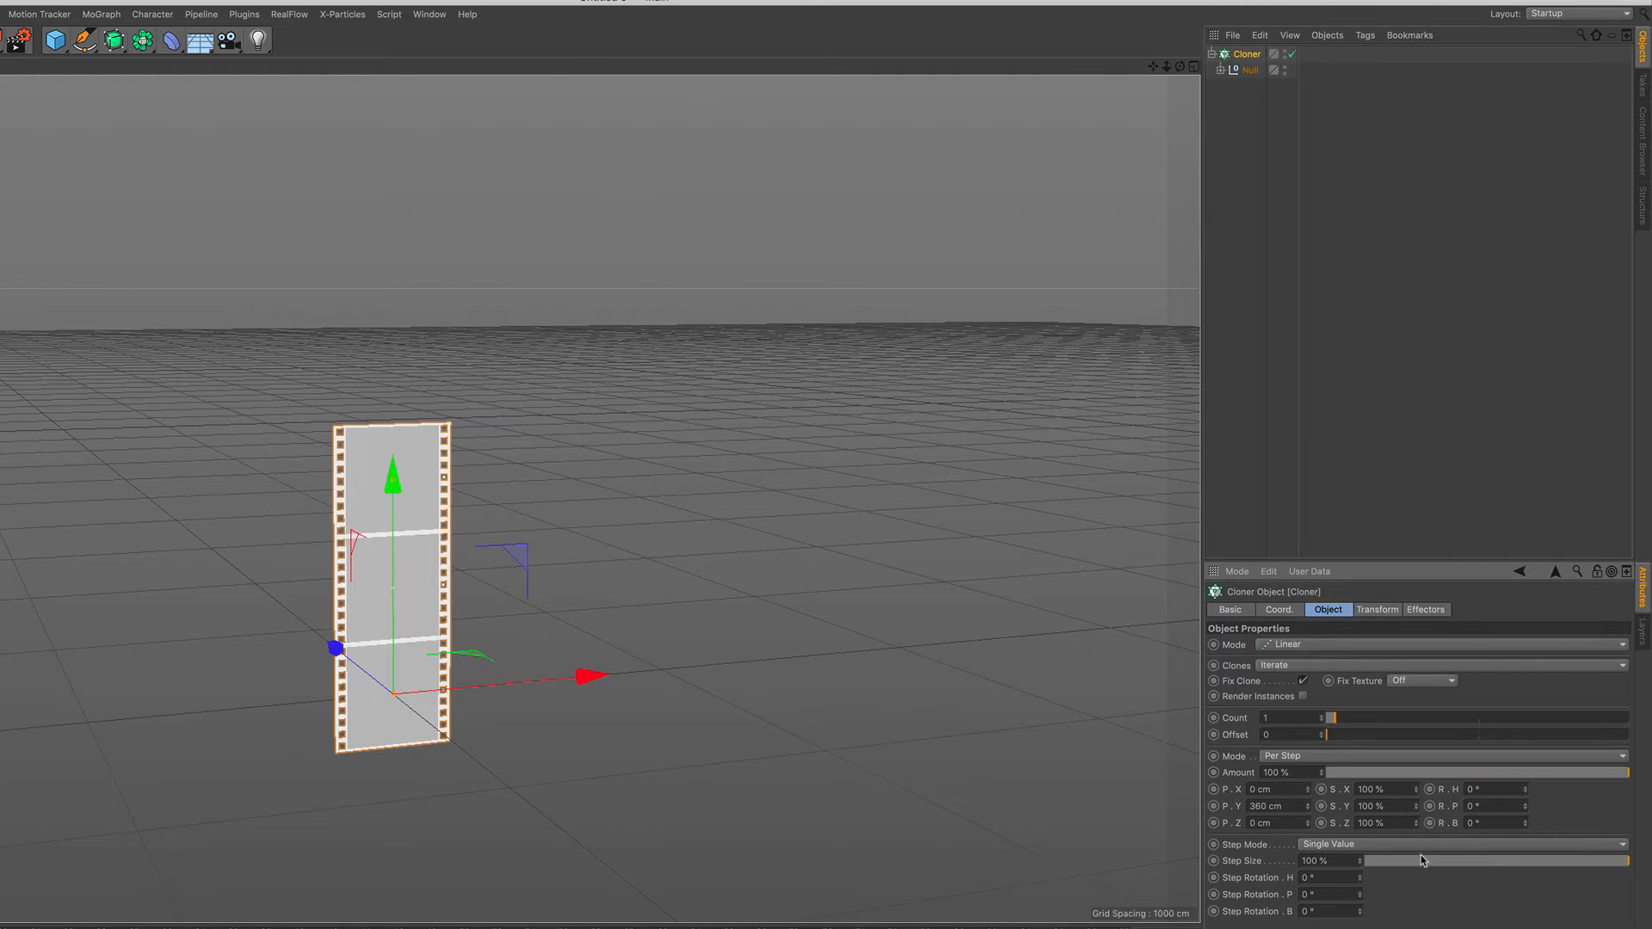
pyautogui.write('15')
pyautogui.press('Return')
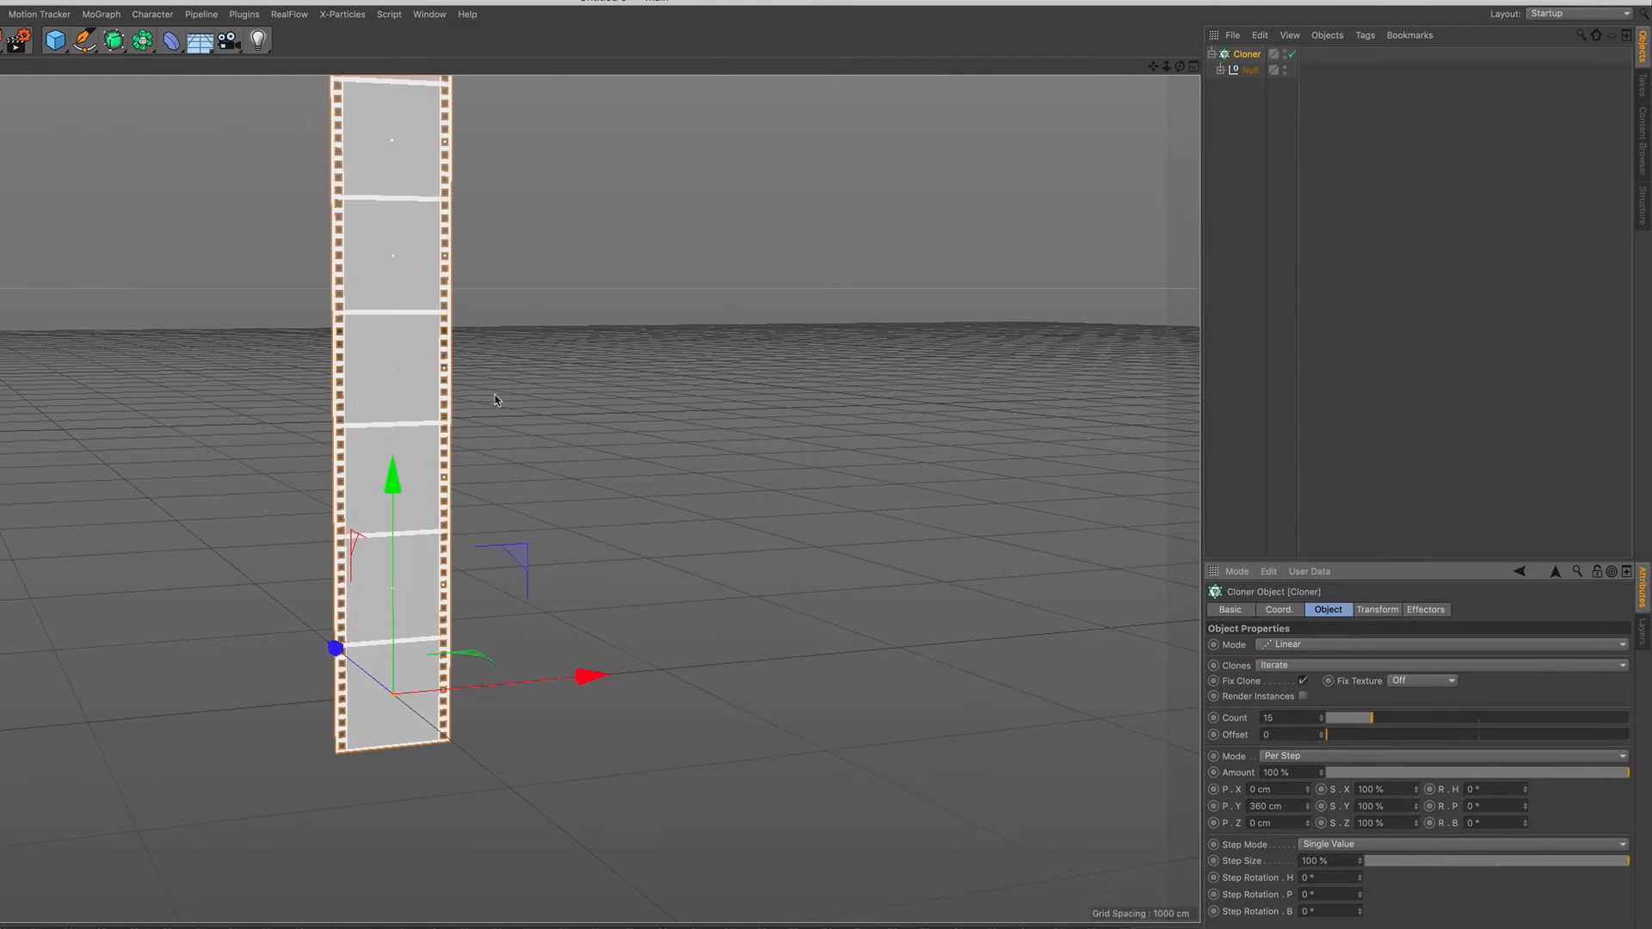
# Examine the full height of the cloned film strip from the front and from above
pyautogui.scroll(-5, 483, 344)
pyautogui.keyDown('alt'); pyautogui.moveTo(453, 162); pyautogui.dragTo(442, 431, button='middle'); pyautogui.keyUp('alt')
pyautogui.keyDown('alt'); pyautogui.moveTo(440, 425); pyautogui.dragTo(428, 511, button='right'); pyautogui.keyUp('alt')
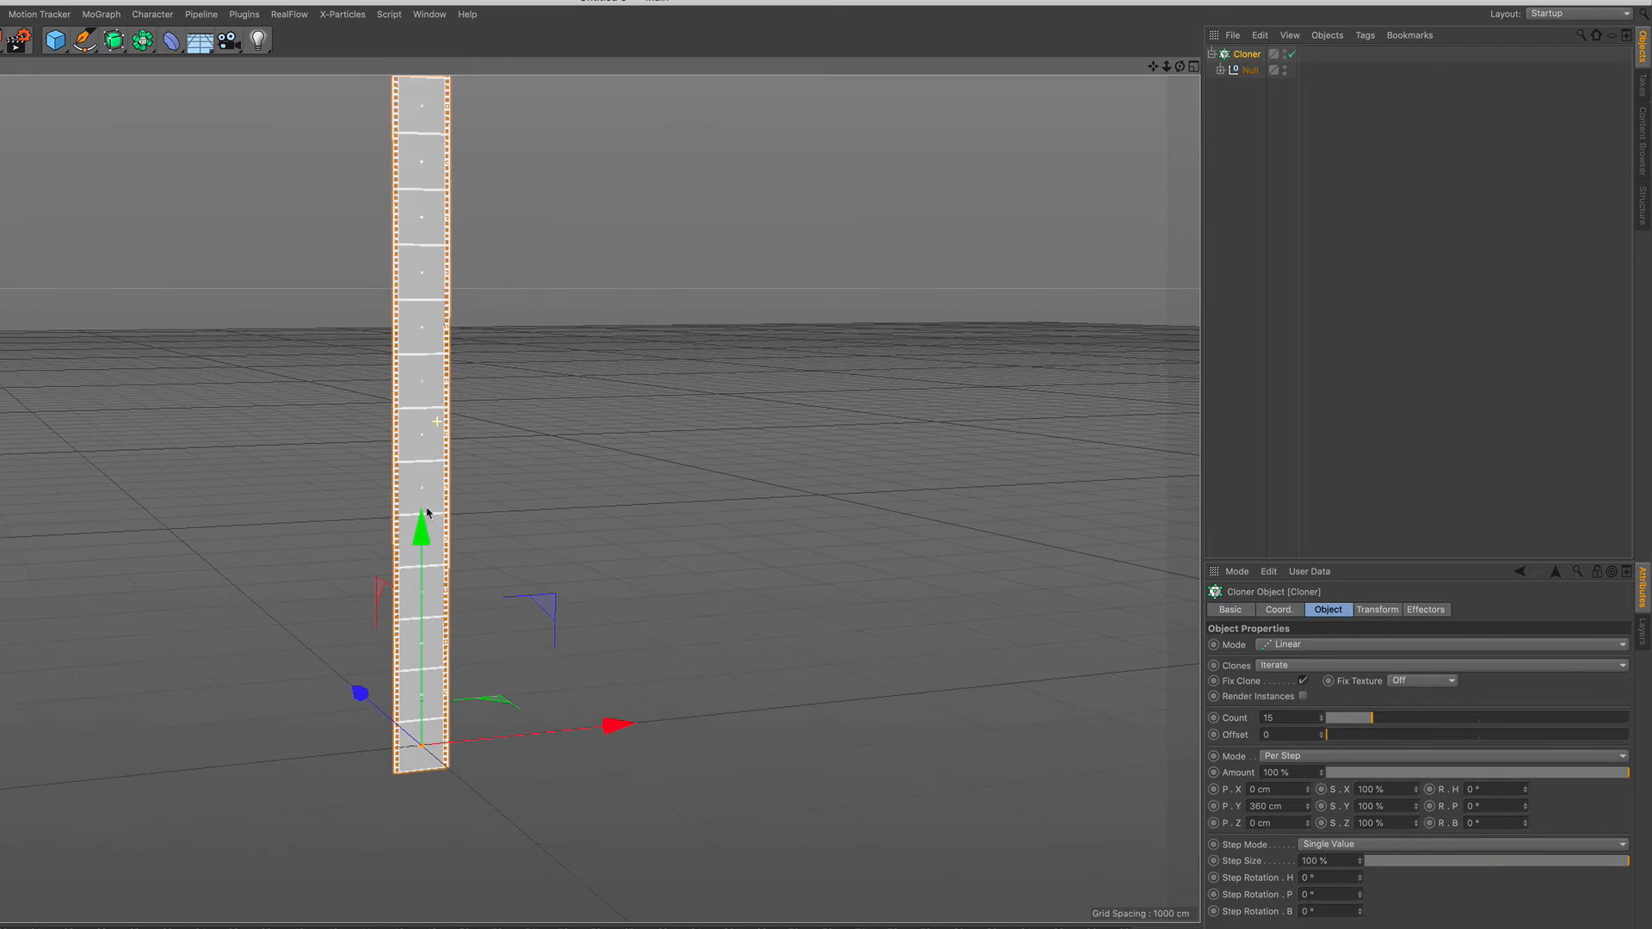
pyautogui.keyDown('alt'); pyautogui.moveTo(421, 388); pyautogui.dragTo(418, 513); pyautogui.keyUp('alt')
pyautogui.moveTo(418, 359)
pyautogui.keyDown('alt'); pyautogui.mouseDown(button='middle')
pyautogui.moveTo(431, 516)
pyautogui.moveTo(436, 494)
pyautogui.mouseUp(button='middle'); pyautogui.keyUp('alt')
pyautogui.keyDown('alt'); pyautogui.moveTo(443, 466); pyautogui.dragTo(449, 436, button='right'); pyautogui.keyUp('alt')
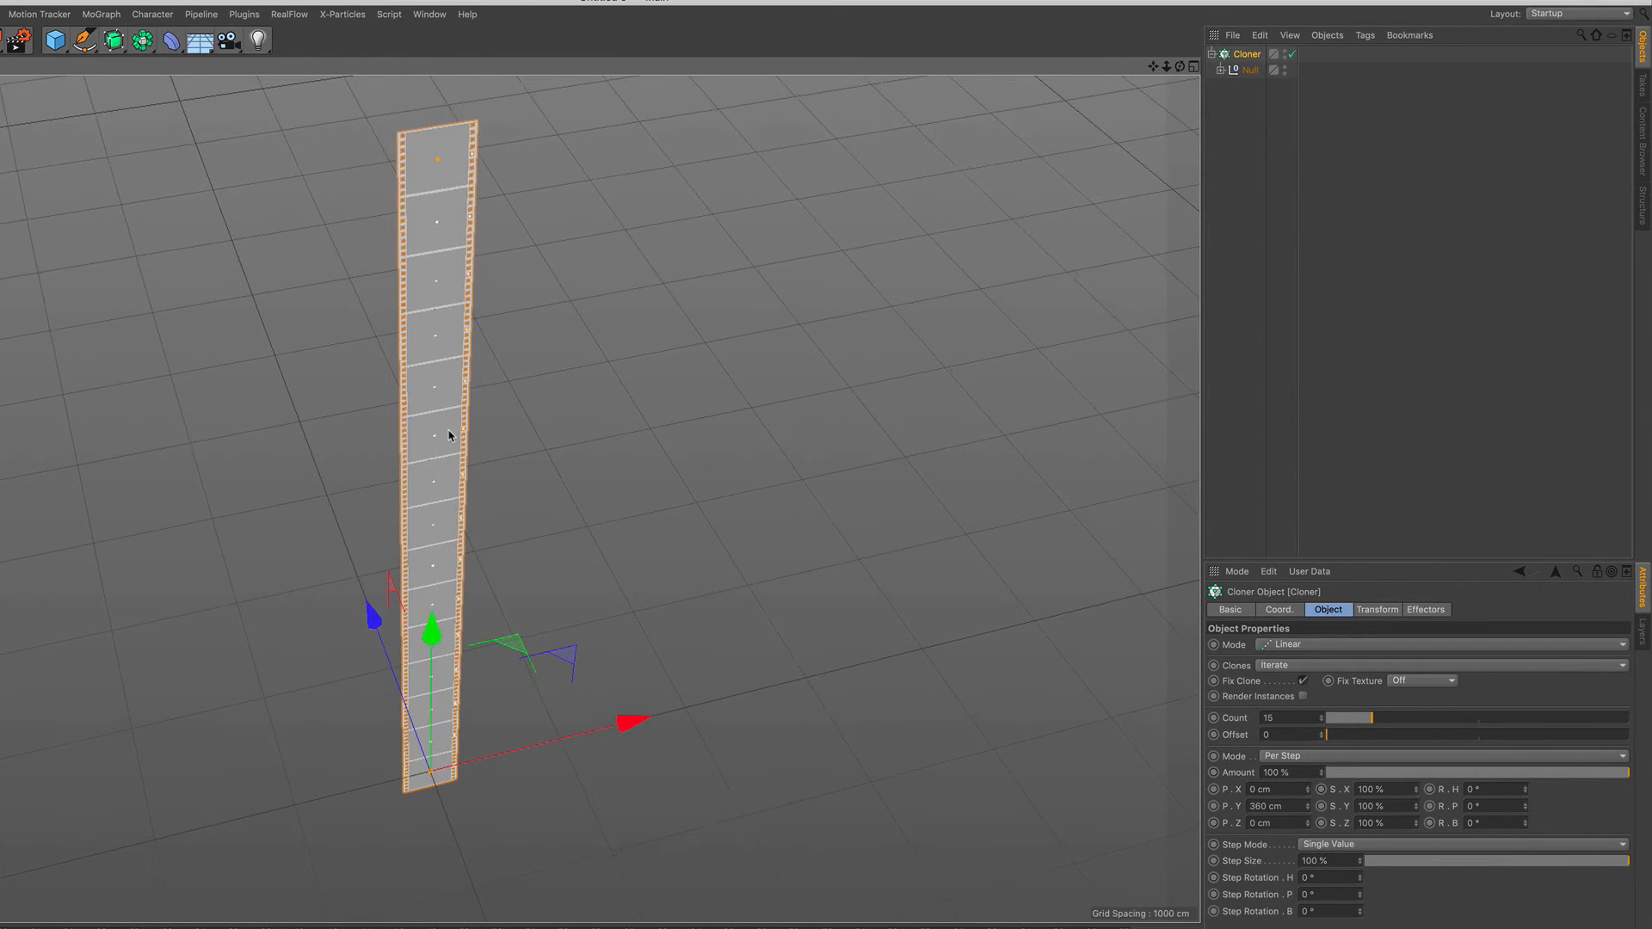
pyautogui.moveTo(435, 497)
pyautogui.keyDown('alt'); pyautogui.mouseDown(button='right')
pyautogui.moveTo(519, 208)
pyautogui.moveTo(435, 531)
pyautogui.mouseUp(button='right'); pyautogui.keyUp('alt')
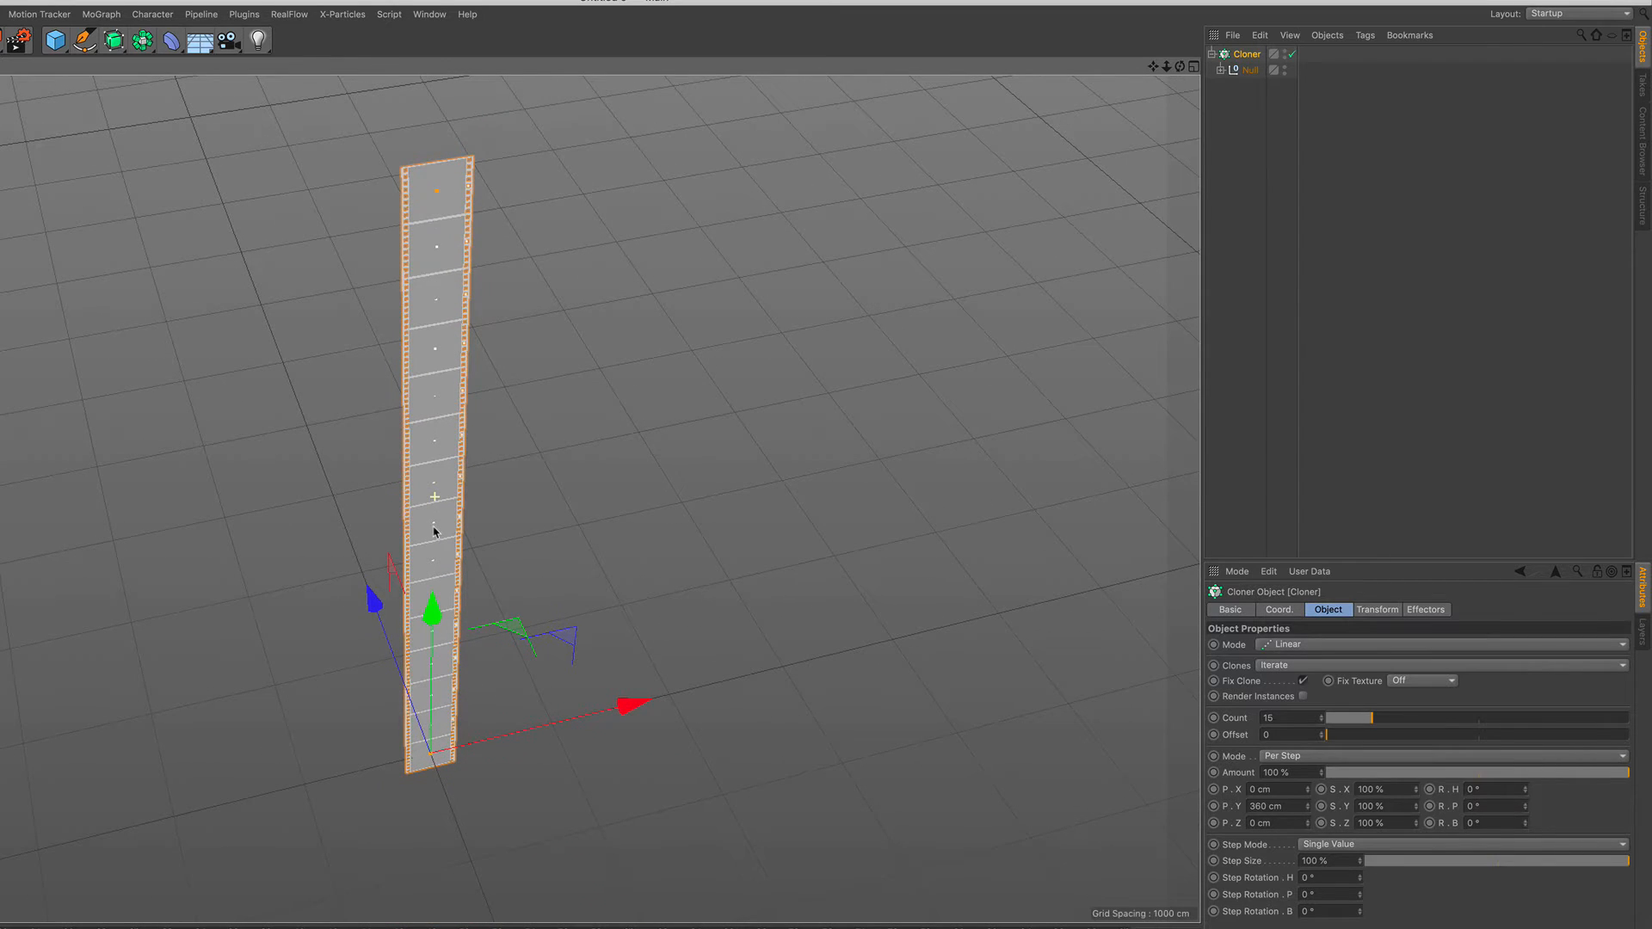
pyautogui.moveTo(437, 553)
pyautogui.keyDown('alt'); pyautogui.mouseDown(button='middle')
pyautogui.moveTo(446, 511)
pyautogui.moveTo(439, 532)
pyautogui.mouseUp(button='middle'); pyautogui.keyUp('alt')
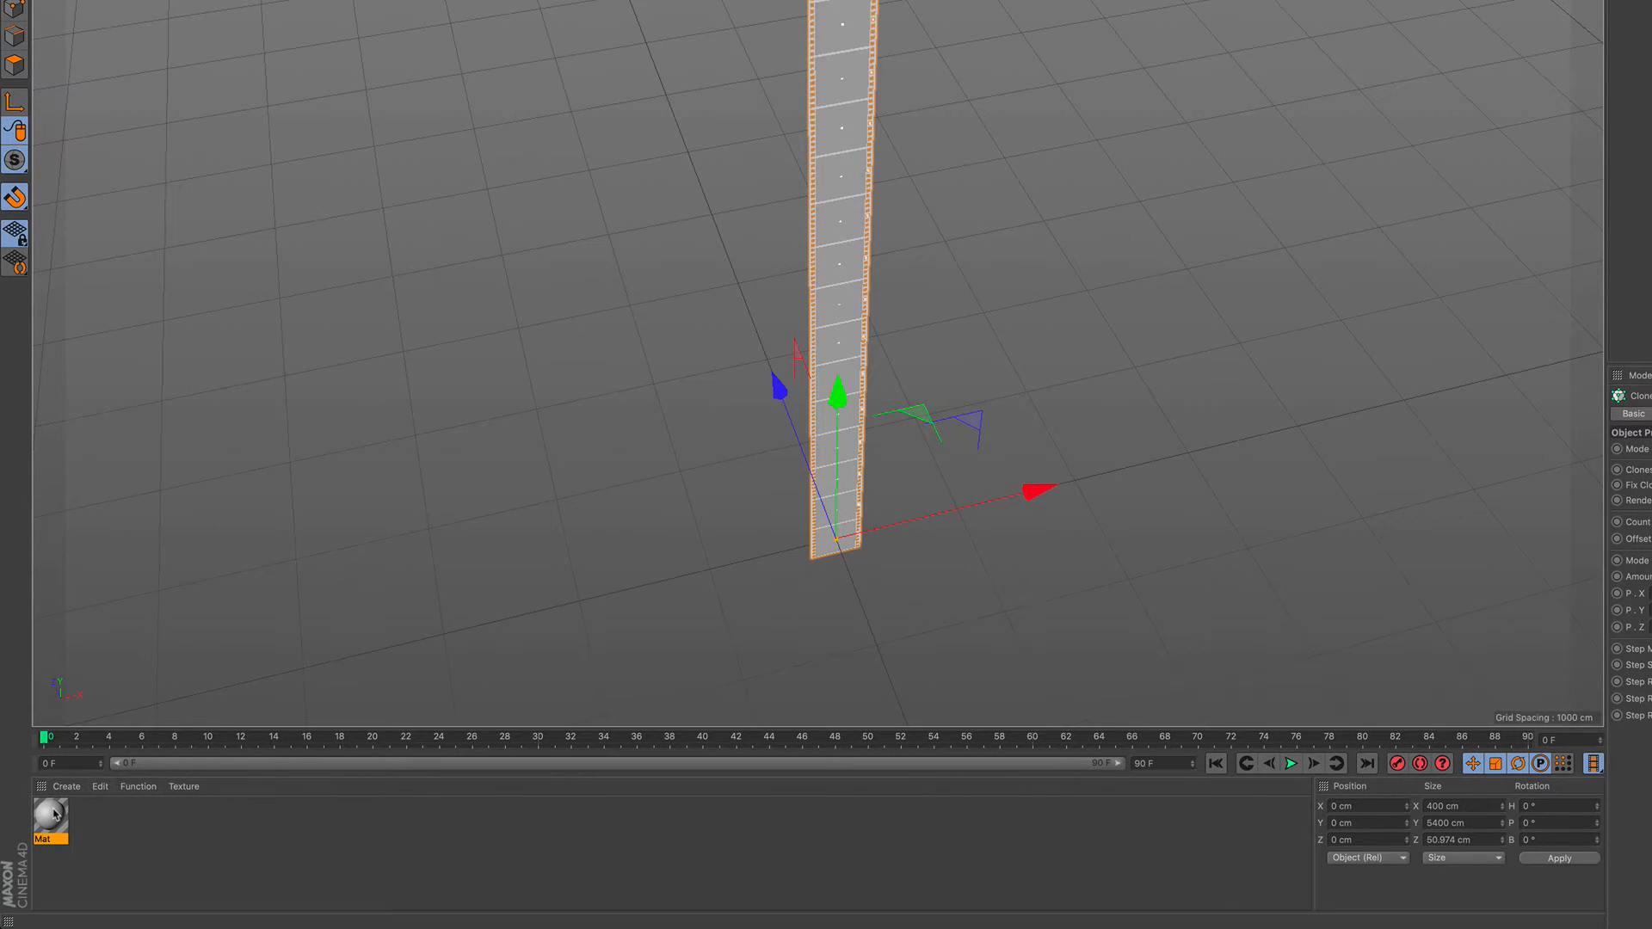
# Load a MoGraph Multi Shader as the Color texture of the material Mat and open the shader's settings
pyautogui.doubleClick(50, 814)
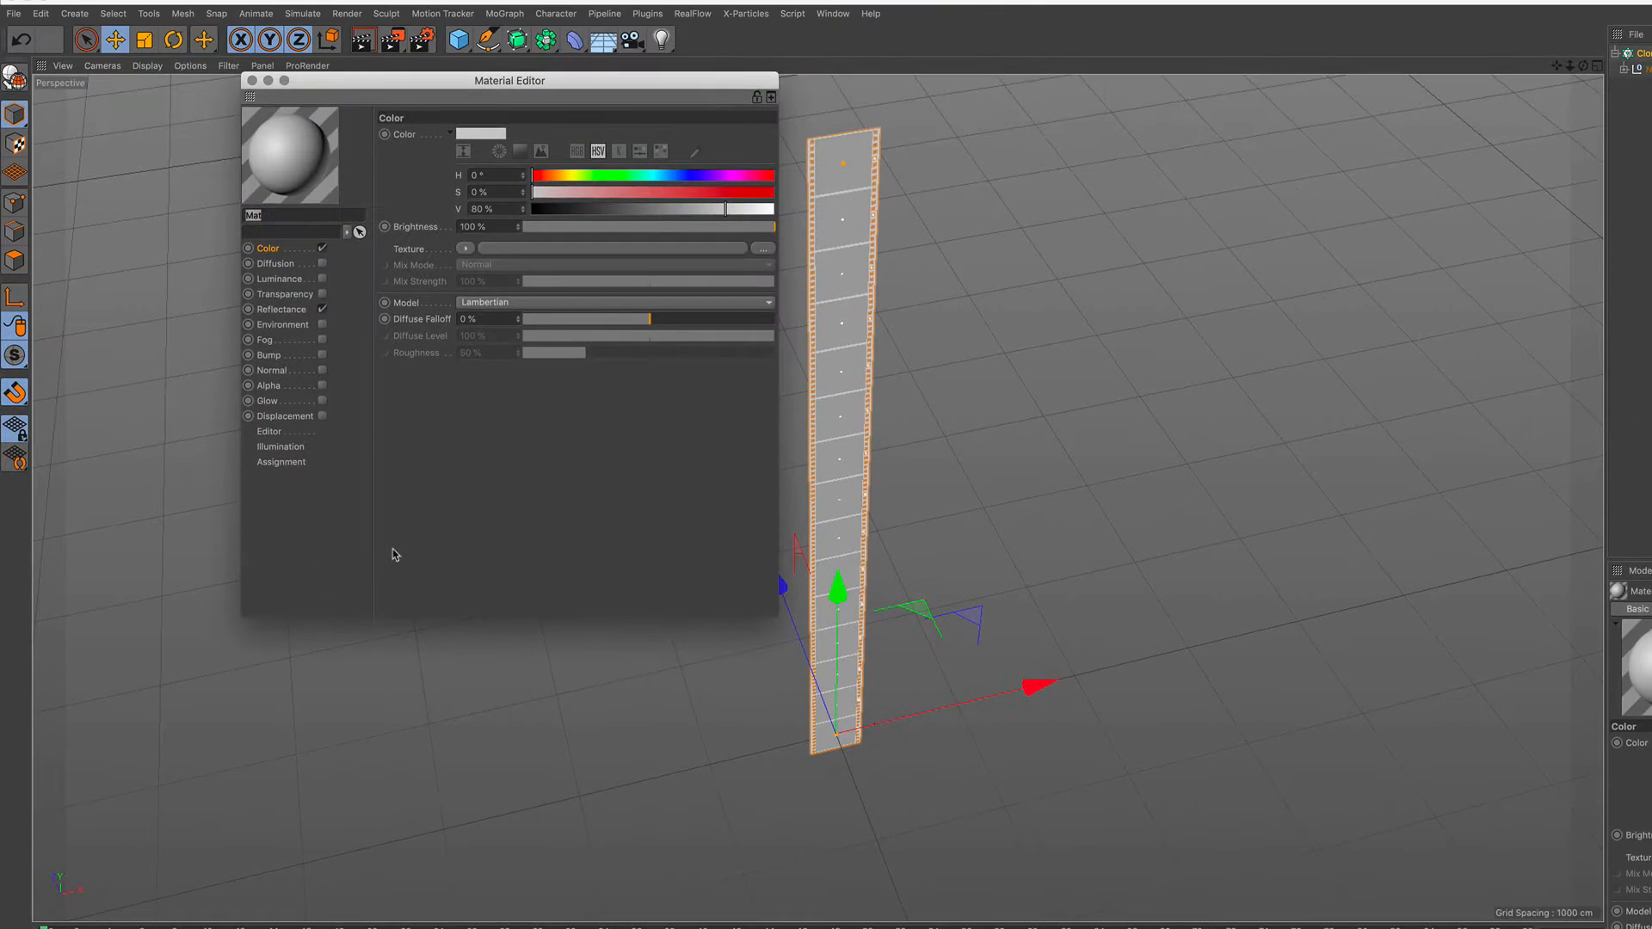
pyautogui.moveTo(390, 87); pyautogui.dragTo(343, 291)
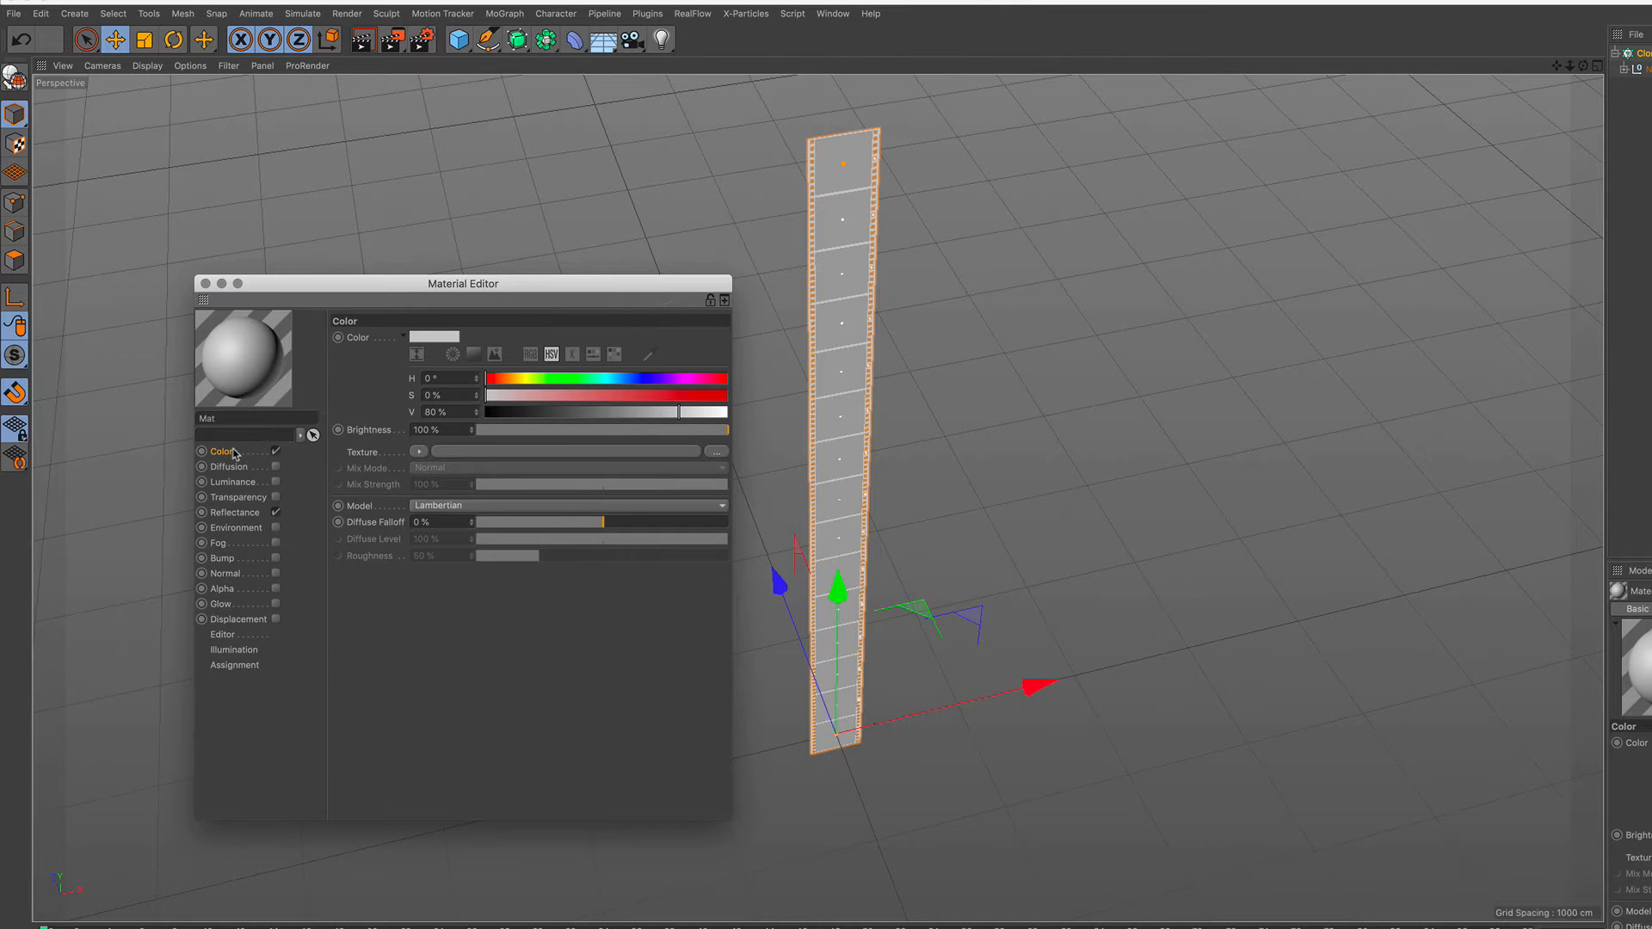
pyautogui.click(421, 453)
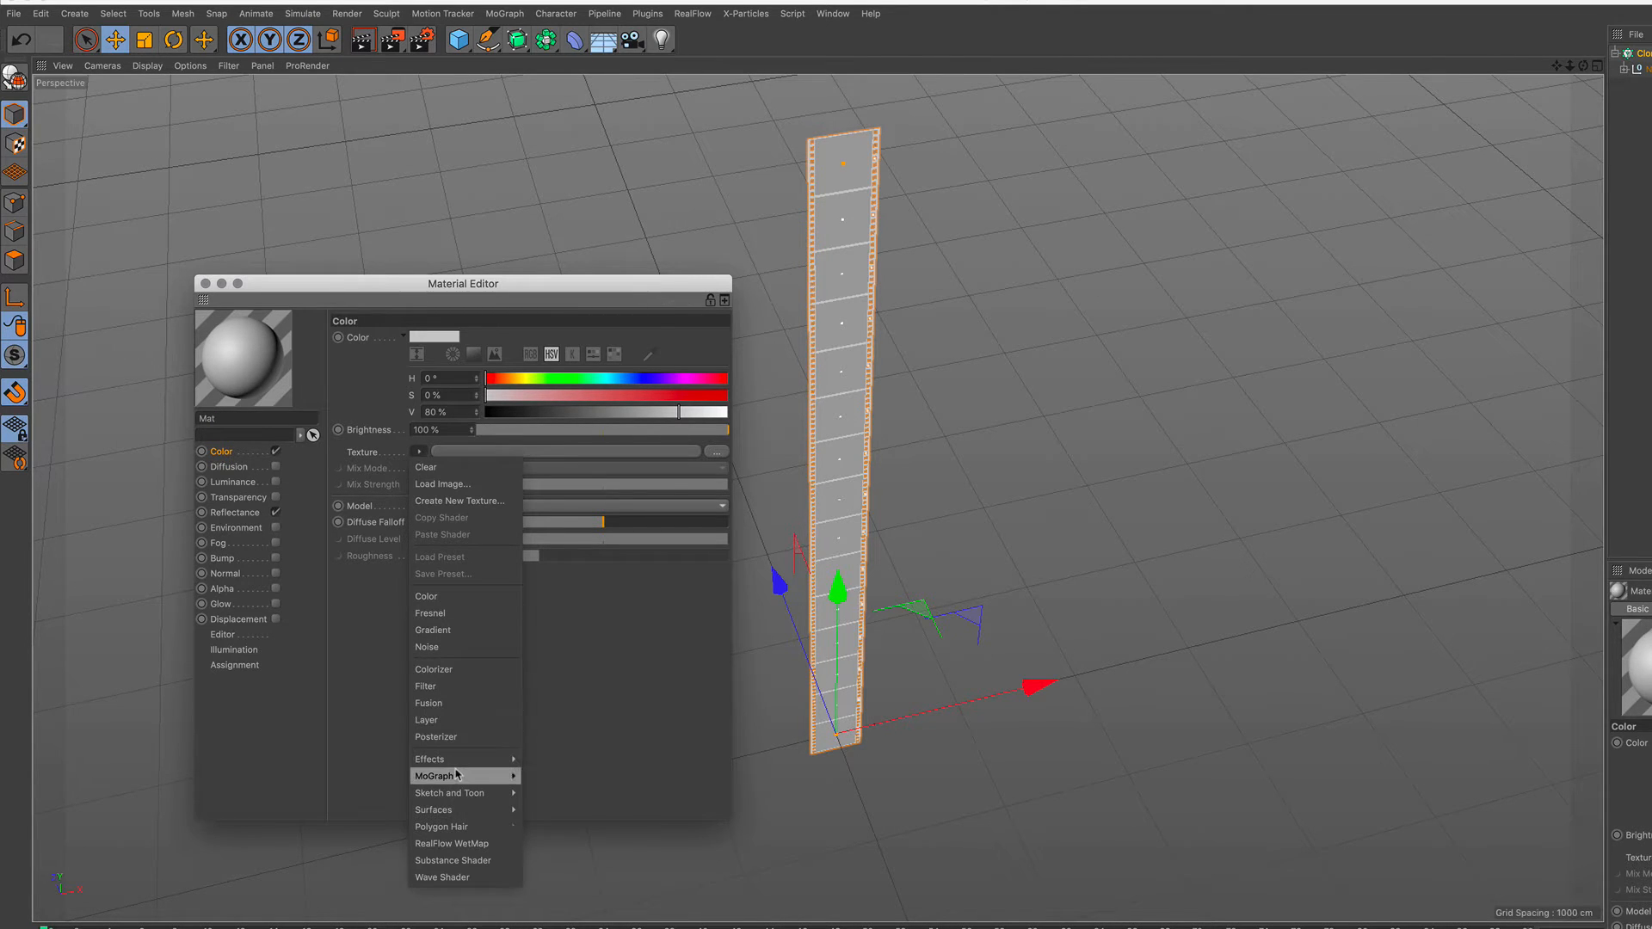
pyautogui.moveTo(486, 776)
pyautogui.click(589, 826)
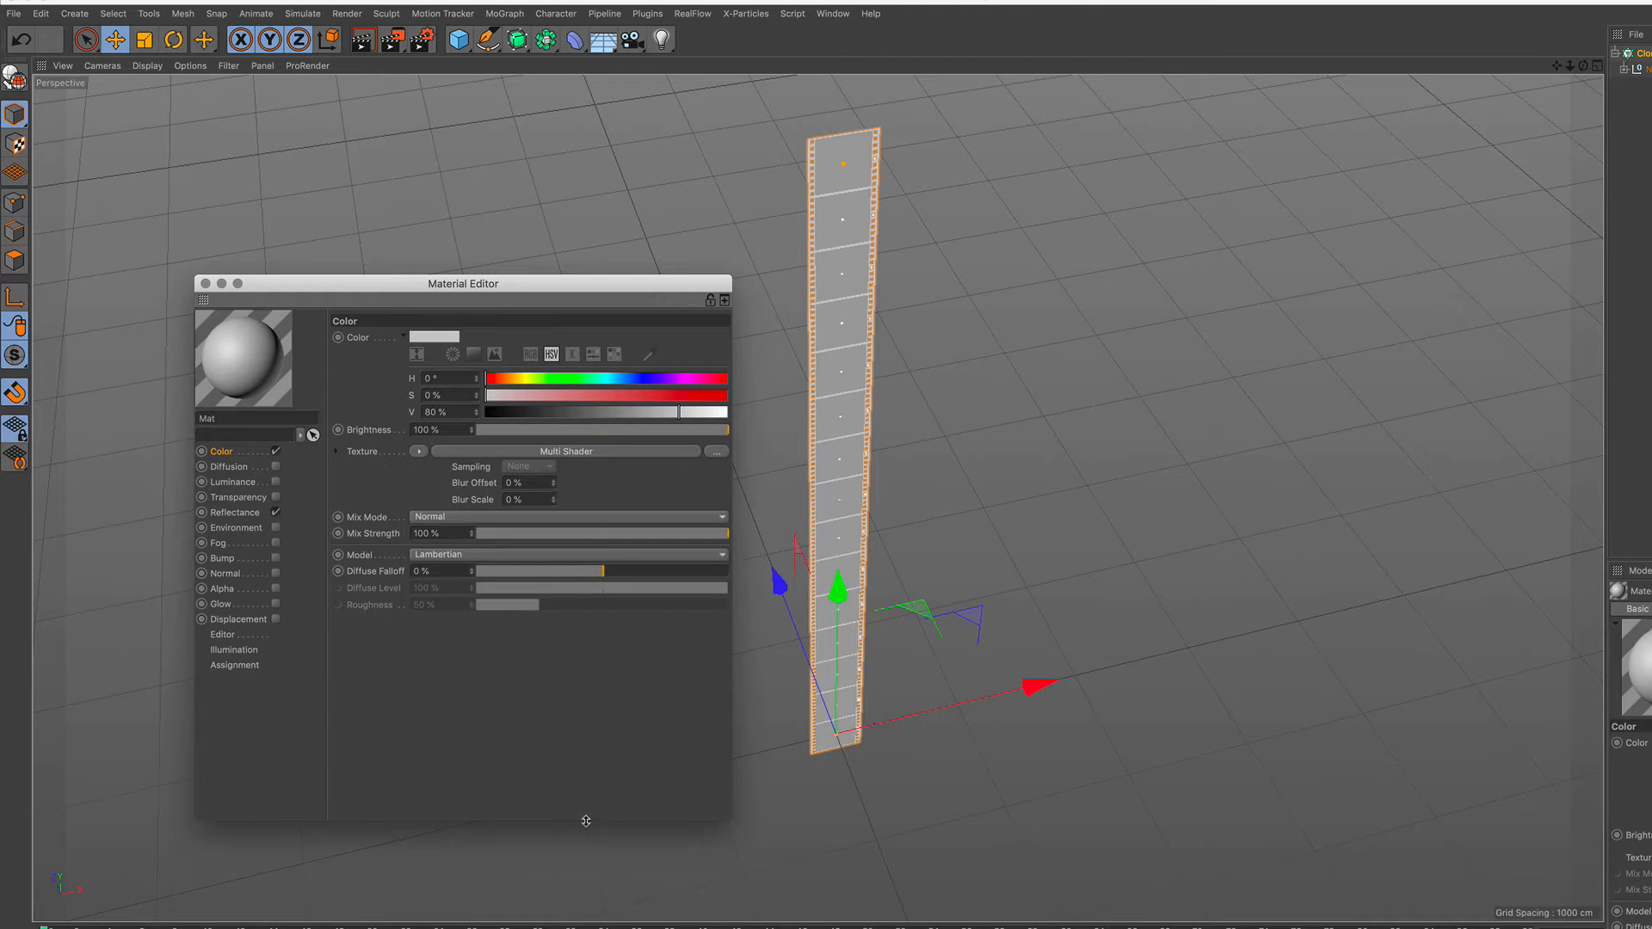
pyautogui.click(629, 454)
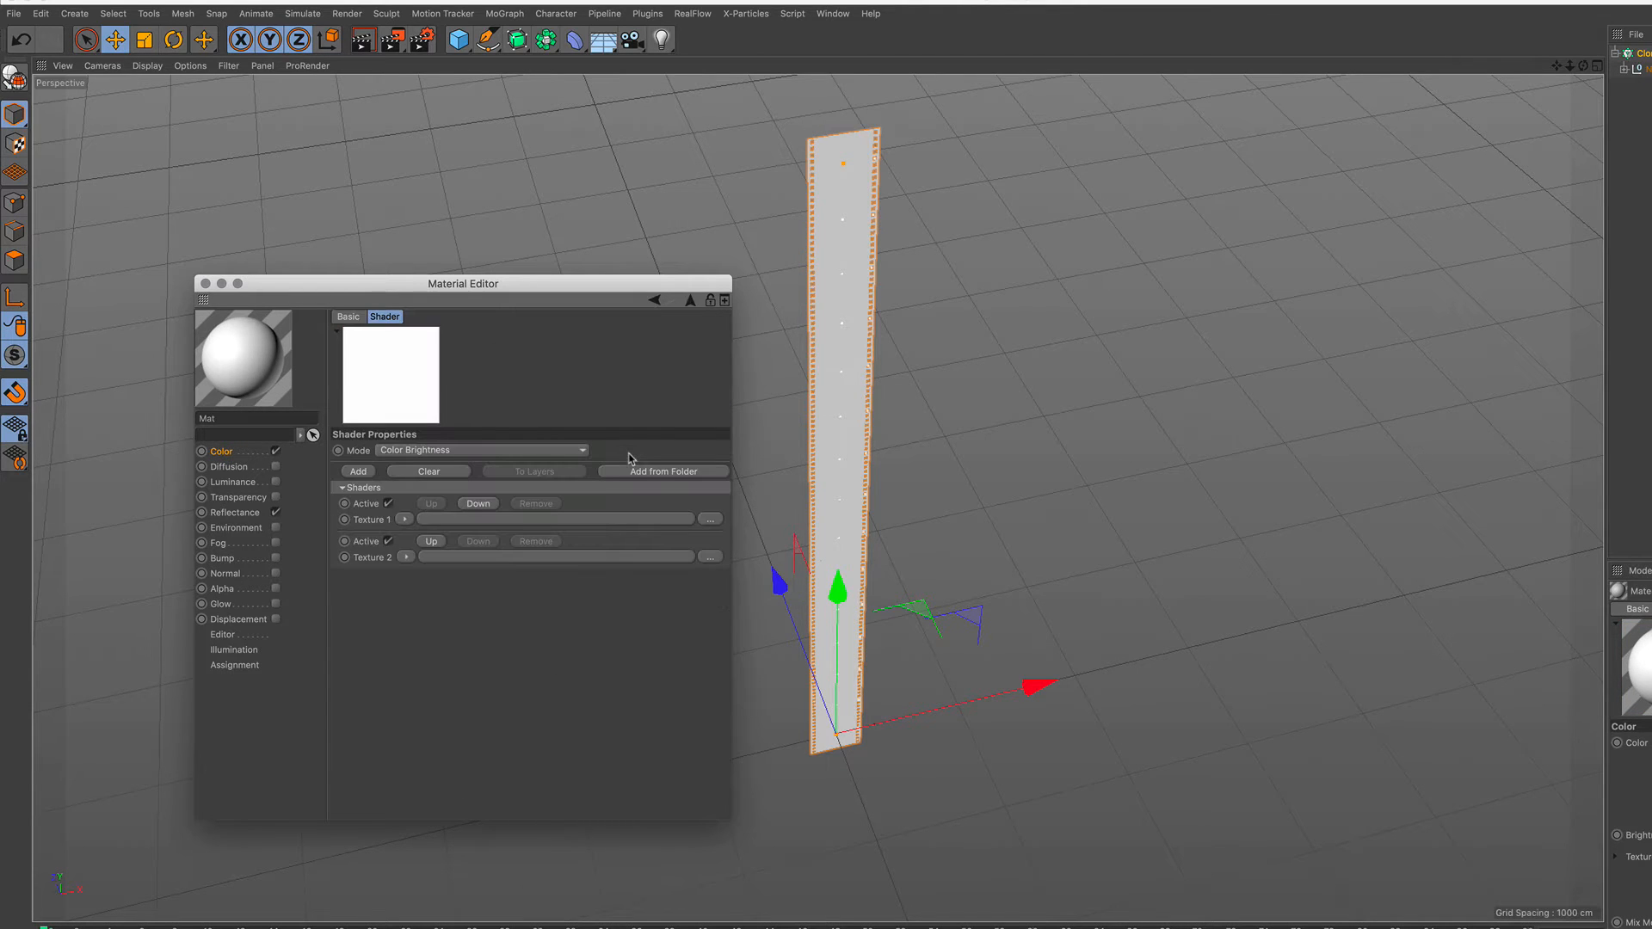
# Add all pictures from the Desktop folder weding to the Multi Shader, without copying them to the project location
pyautogui.click(709, 472)
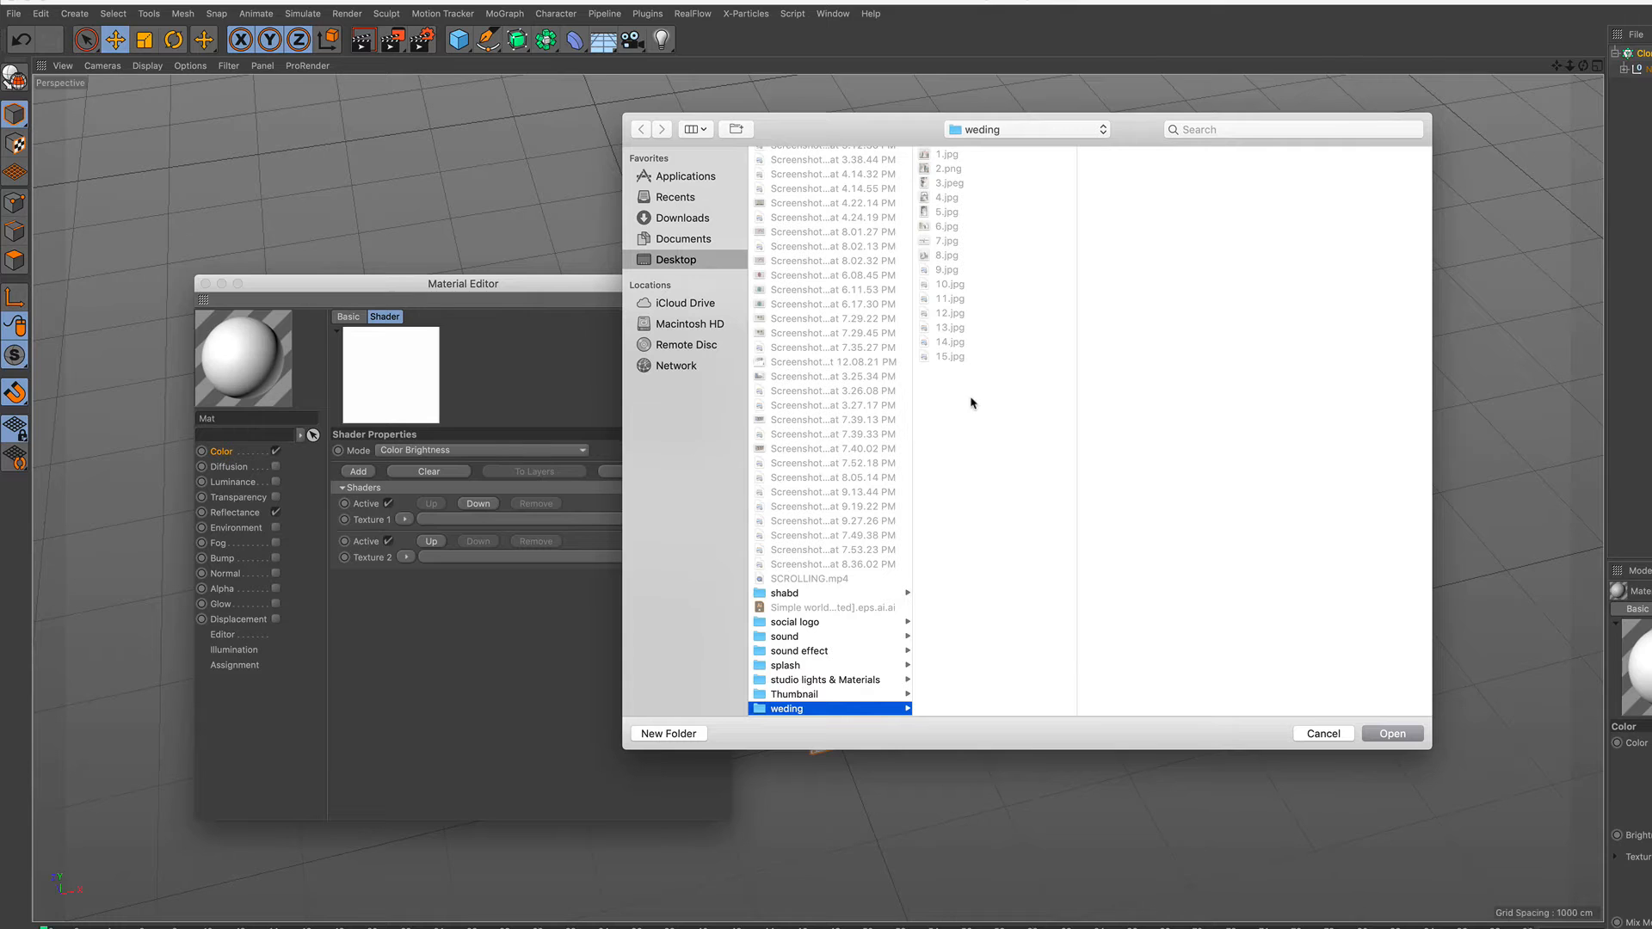
pyautogui.click(1396, 734)
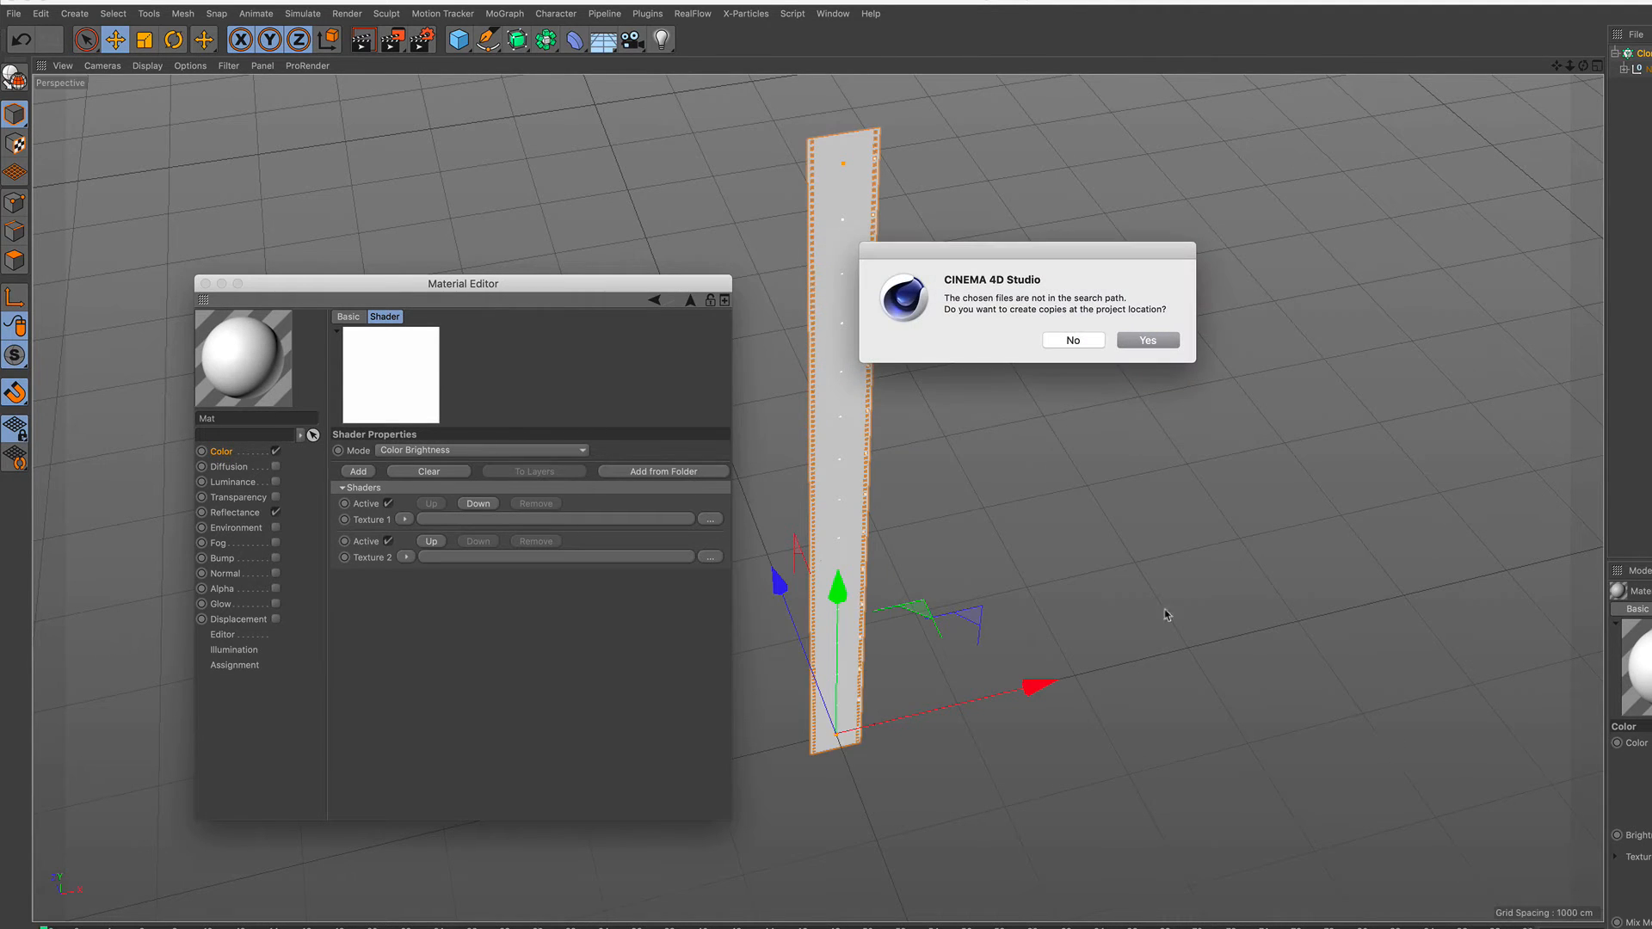
pyautogui.click(1081, 344)
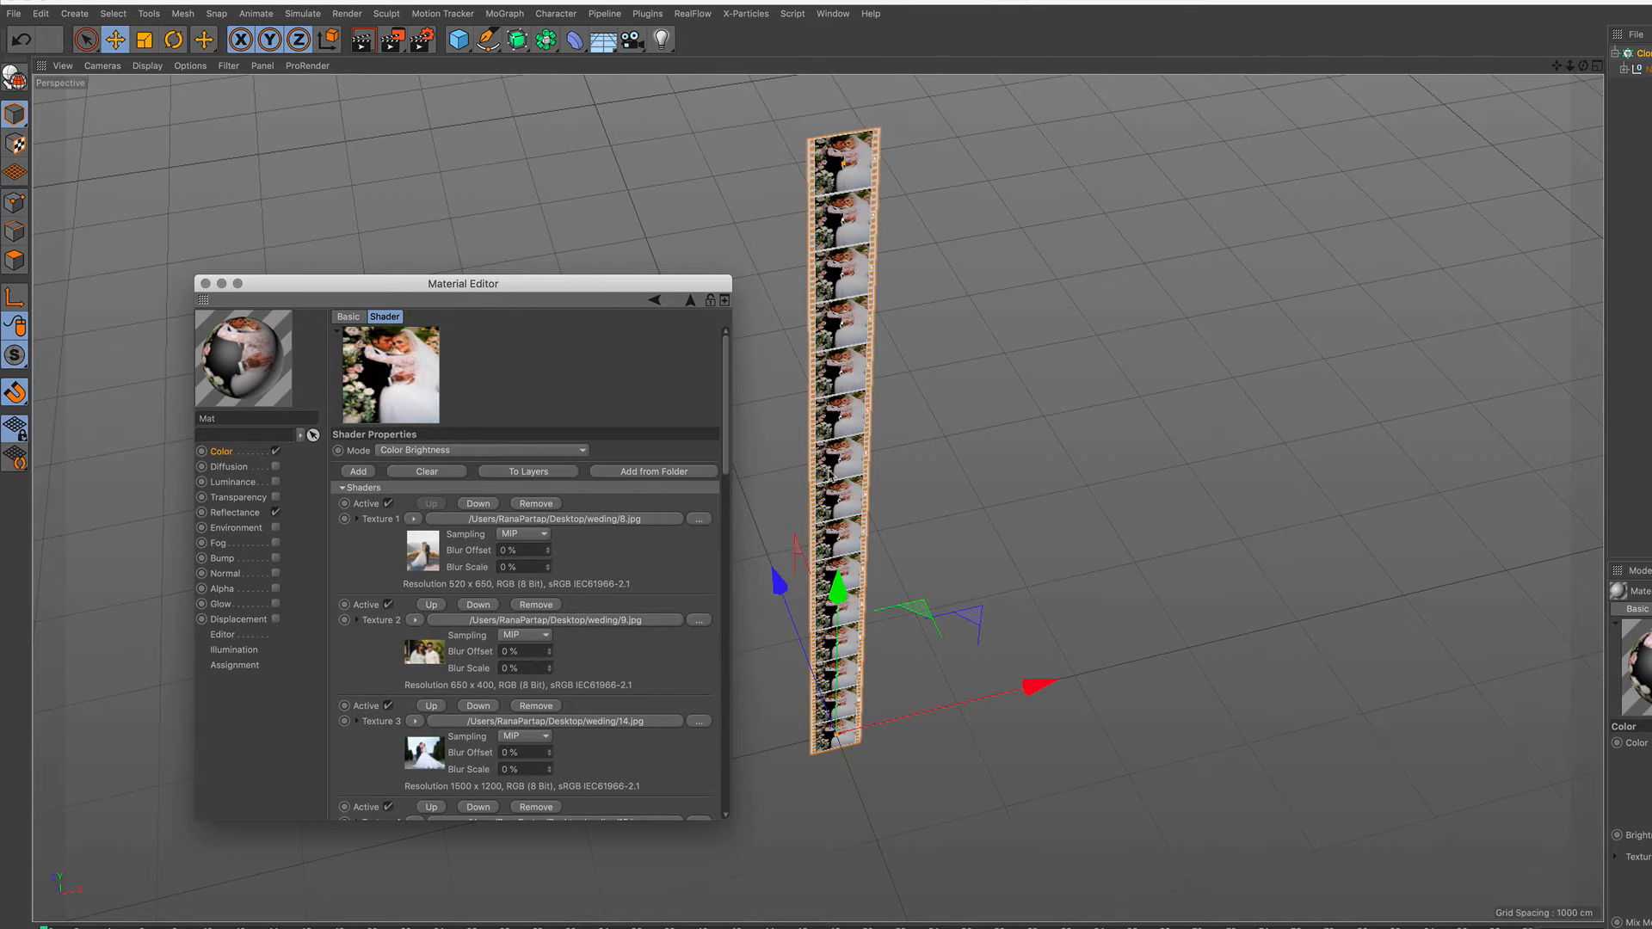
# Set the Multi Shader's mode to Index Ratio to spread the pictures over the clones, and close the material's settings
pyautogui.keyDown('alt'); pyautogui.moveTo(881, 370); pyautogui.dragTo(918, 284, button='right'); pyautogui.keyUp('alt')
pyautogui.keyDown('alt'); pyautogui.moveTo(853, 453); pyautogui.dragTo(945, 505, button='middle'); pyautogui.keyUp('alt')
pyautogui.scroll(6, 943, 506)
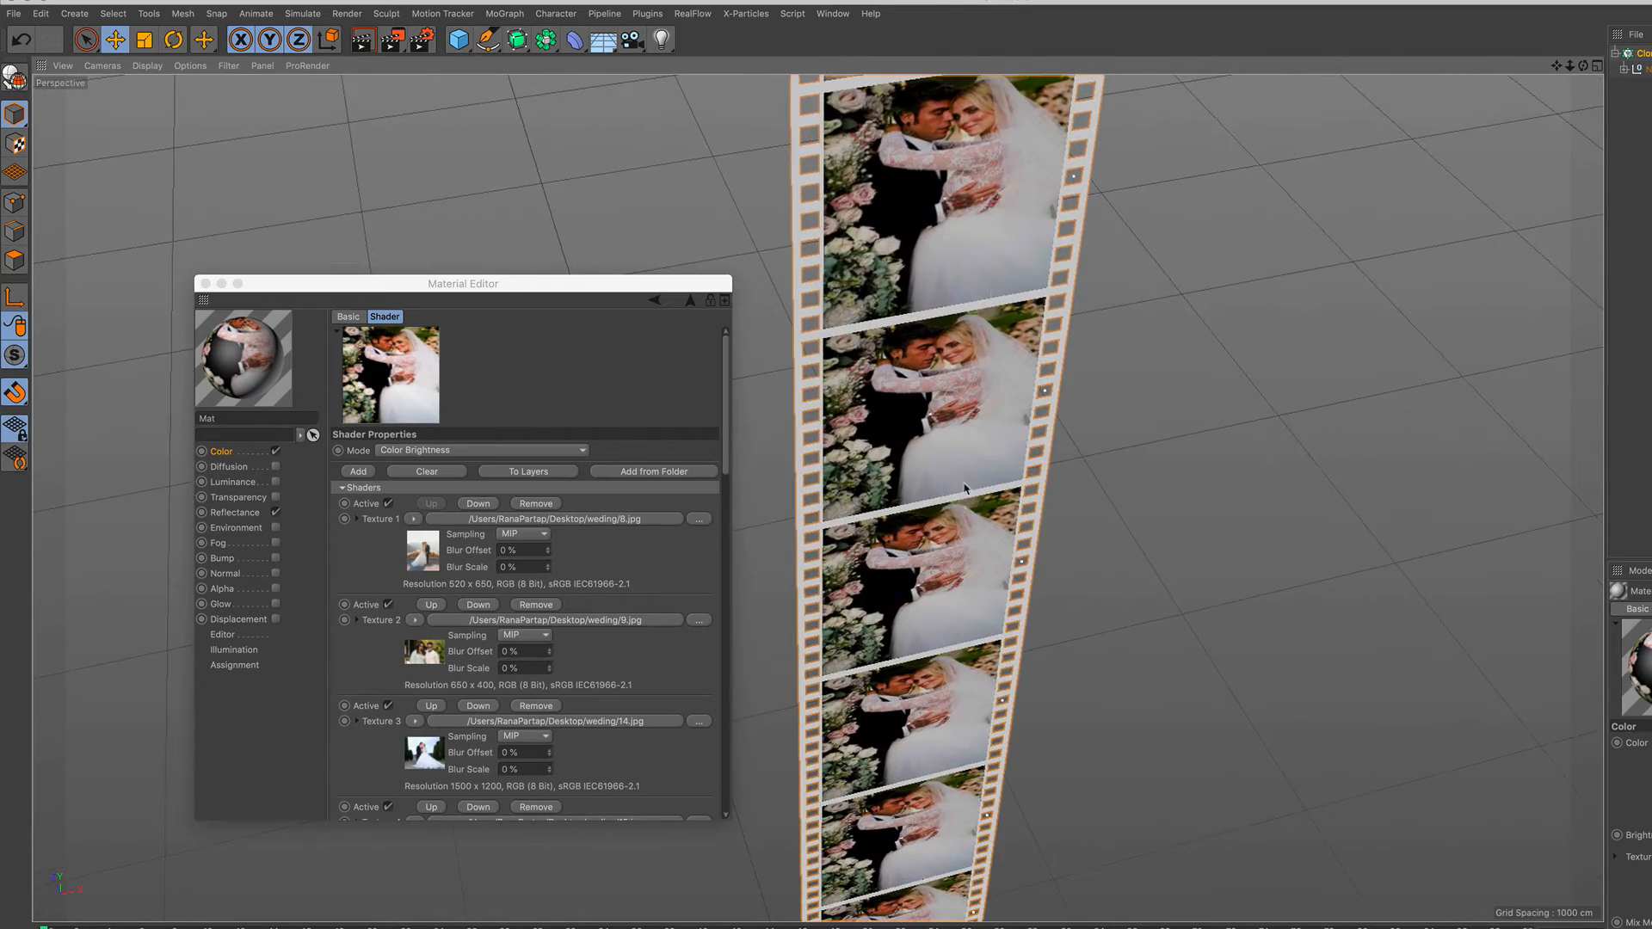
pyautogui.keyDown('alt'); pyautogui.moveTo(903, 488); pyautogui.dragTo(876, 341); pyautogui.keyUp('alt')
pyautogui.scroll(-8, 875, 341)
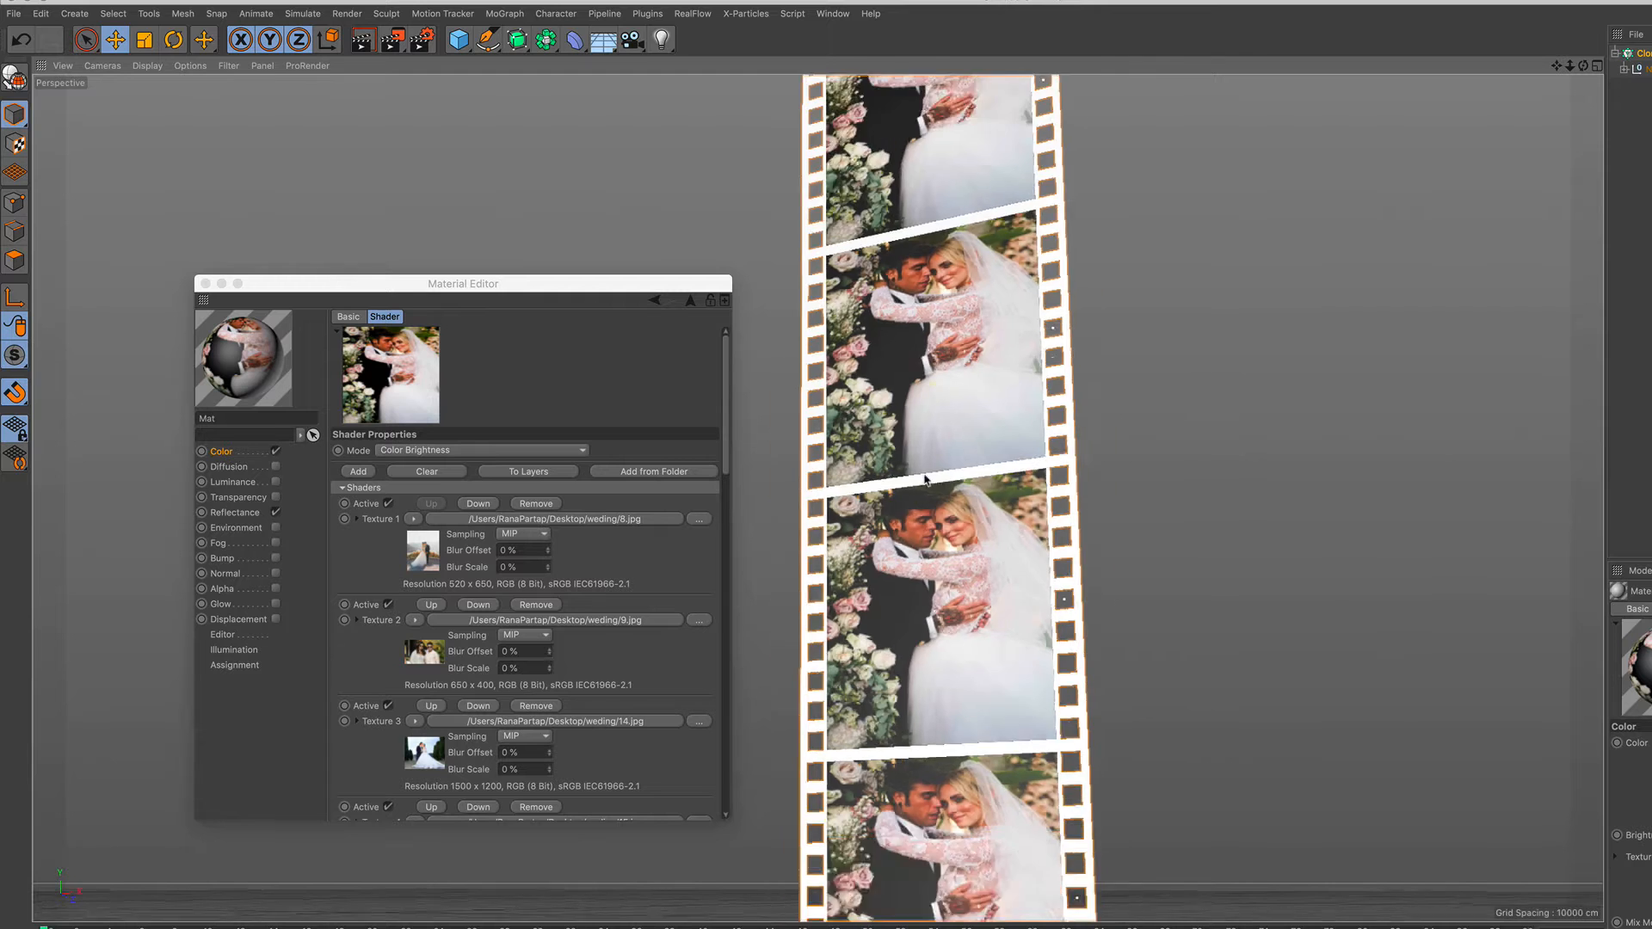
pyautogui.scroll(4, 924, 499)
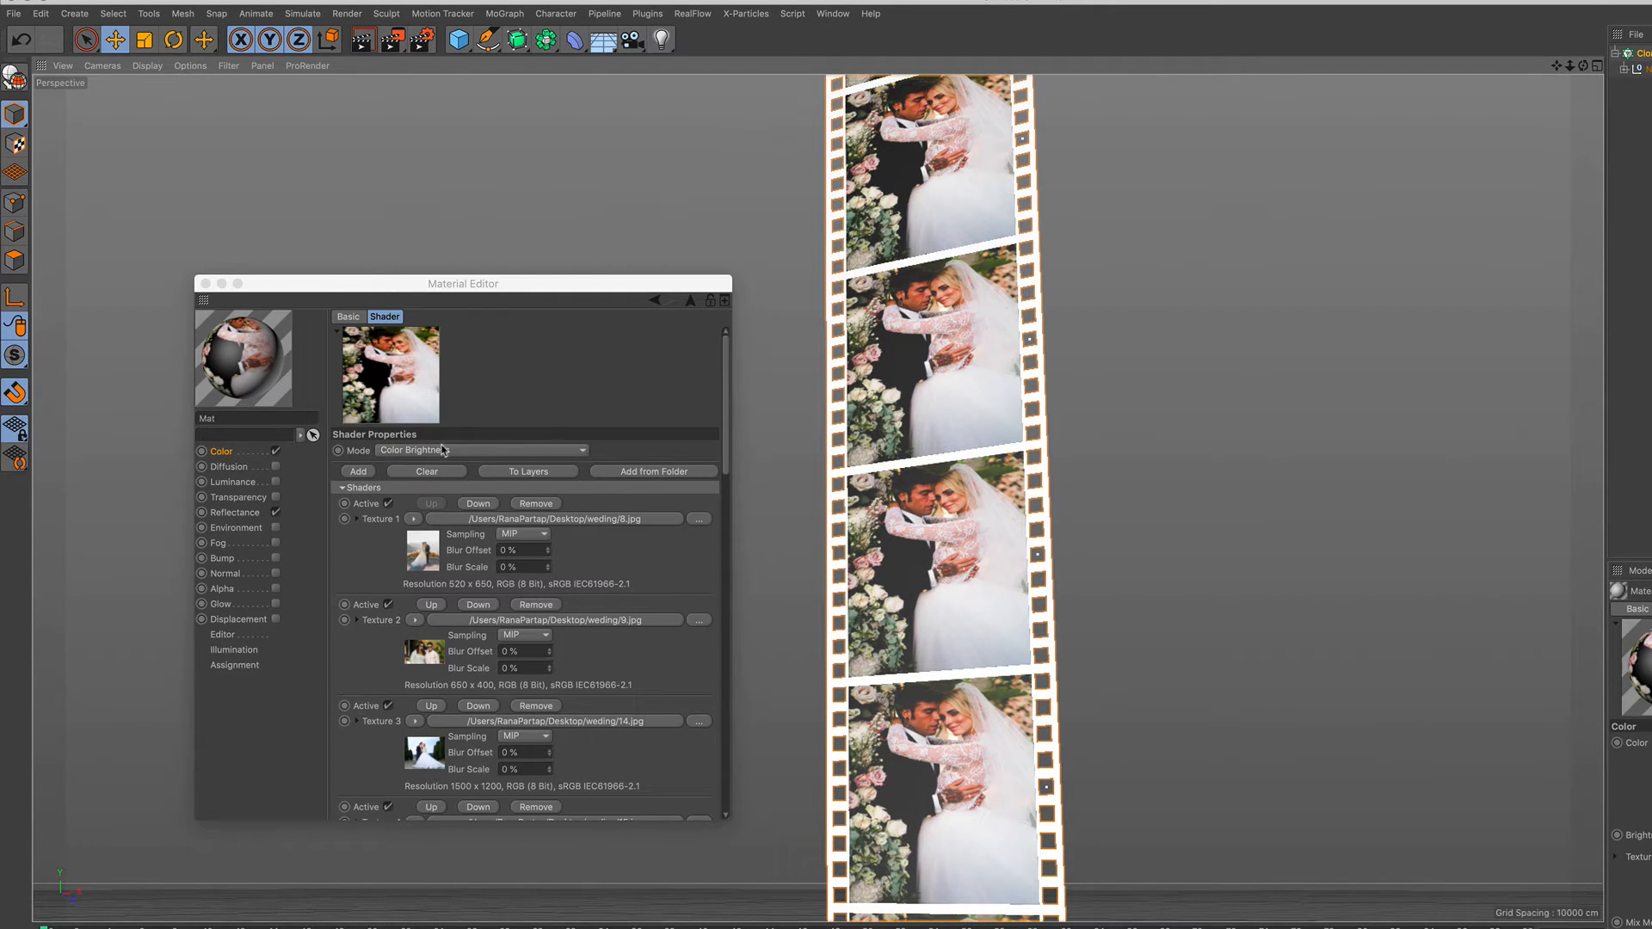
pyautogui.click(469, 451)
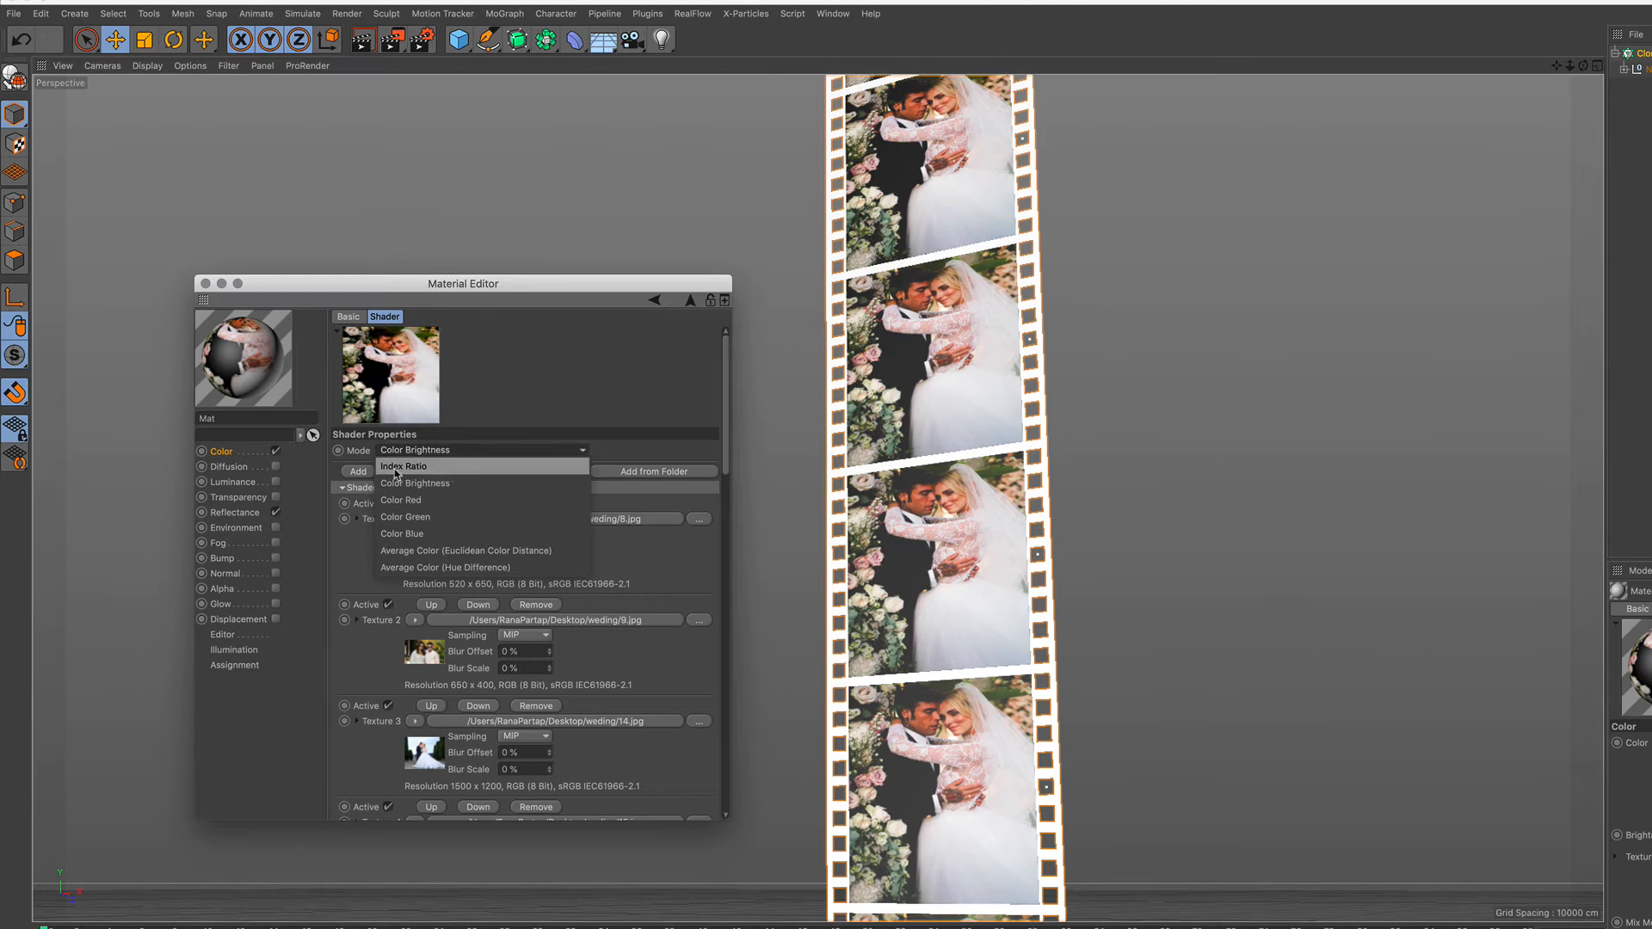
pyautogui.click(439, 468)
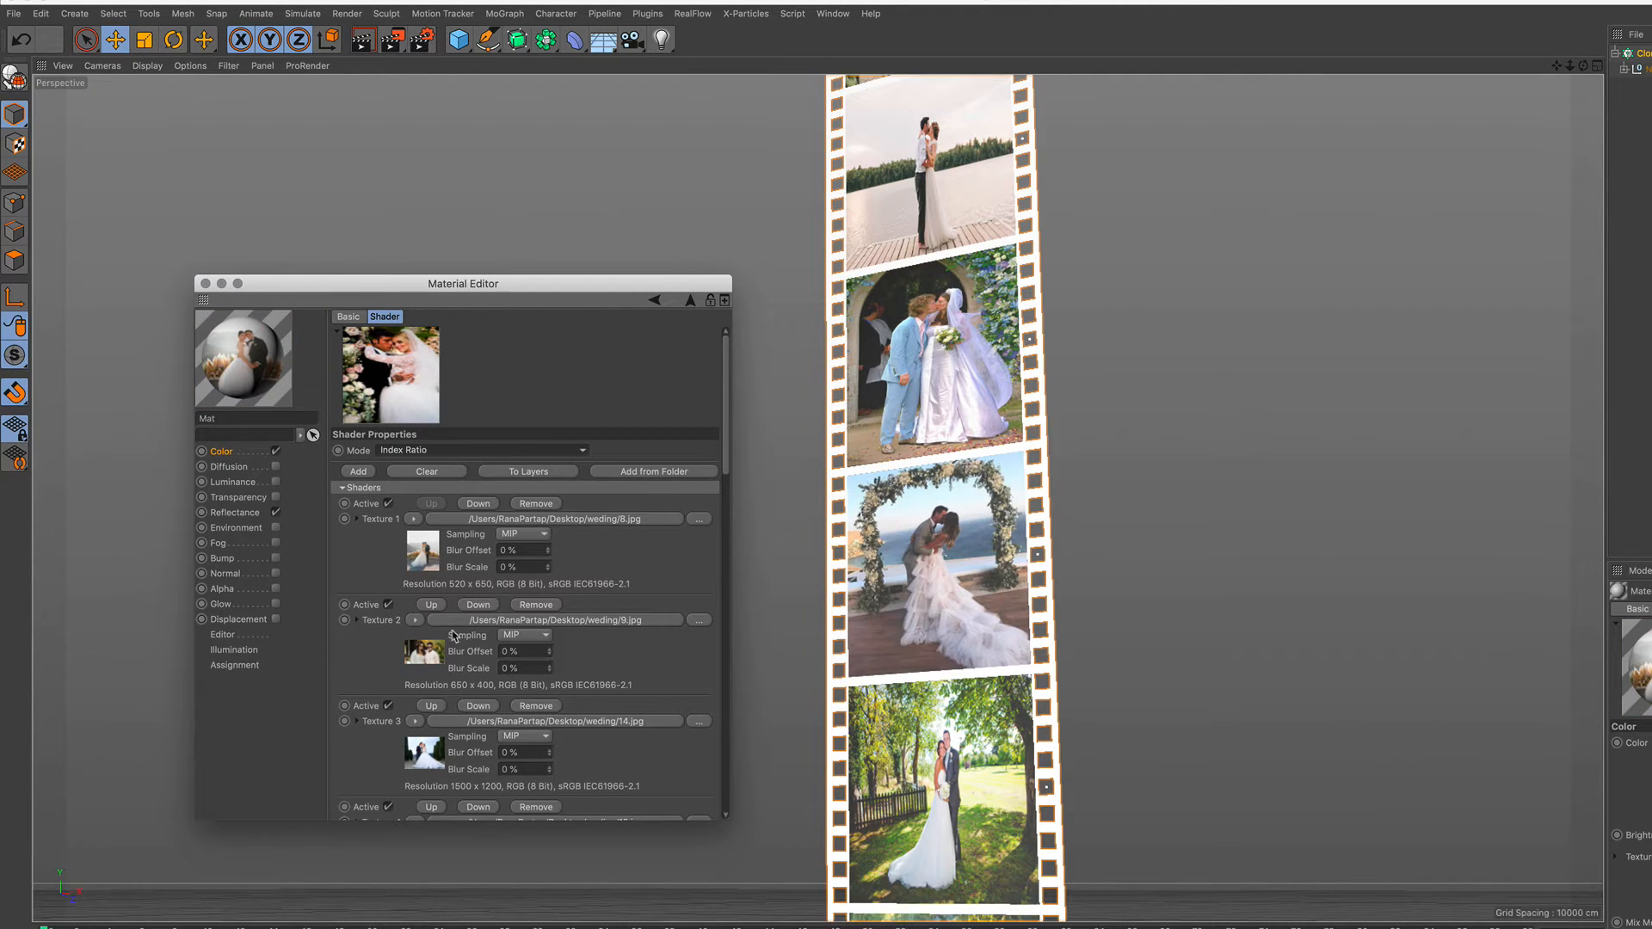
pyautogui.moveTo(725, 407); pyautogui.dragTo(731, 350)
pyautogui.keyDown('alt'); pyautogui.moveTo(1001, 373); pyautogui.dragTo(961, 560, button='right'); pyautogui.keyUp('alt')
pyautogui.moveTo(973, 290)
pyautogui.keyDown('alt'); pyautogui.mouseDown()
pyautogui.moveTo(1004, 354)
pyautogui.moveTo(991, 304)
pyautogui.mouseUp(); pyautogui.keyUp('alt')
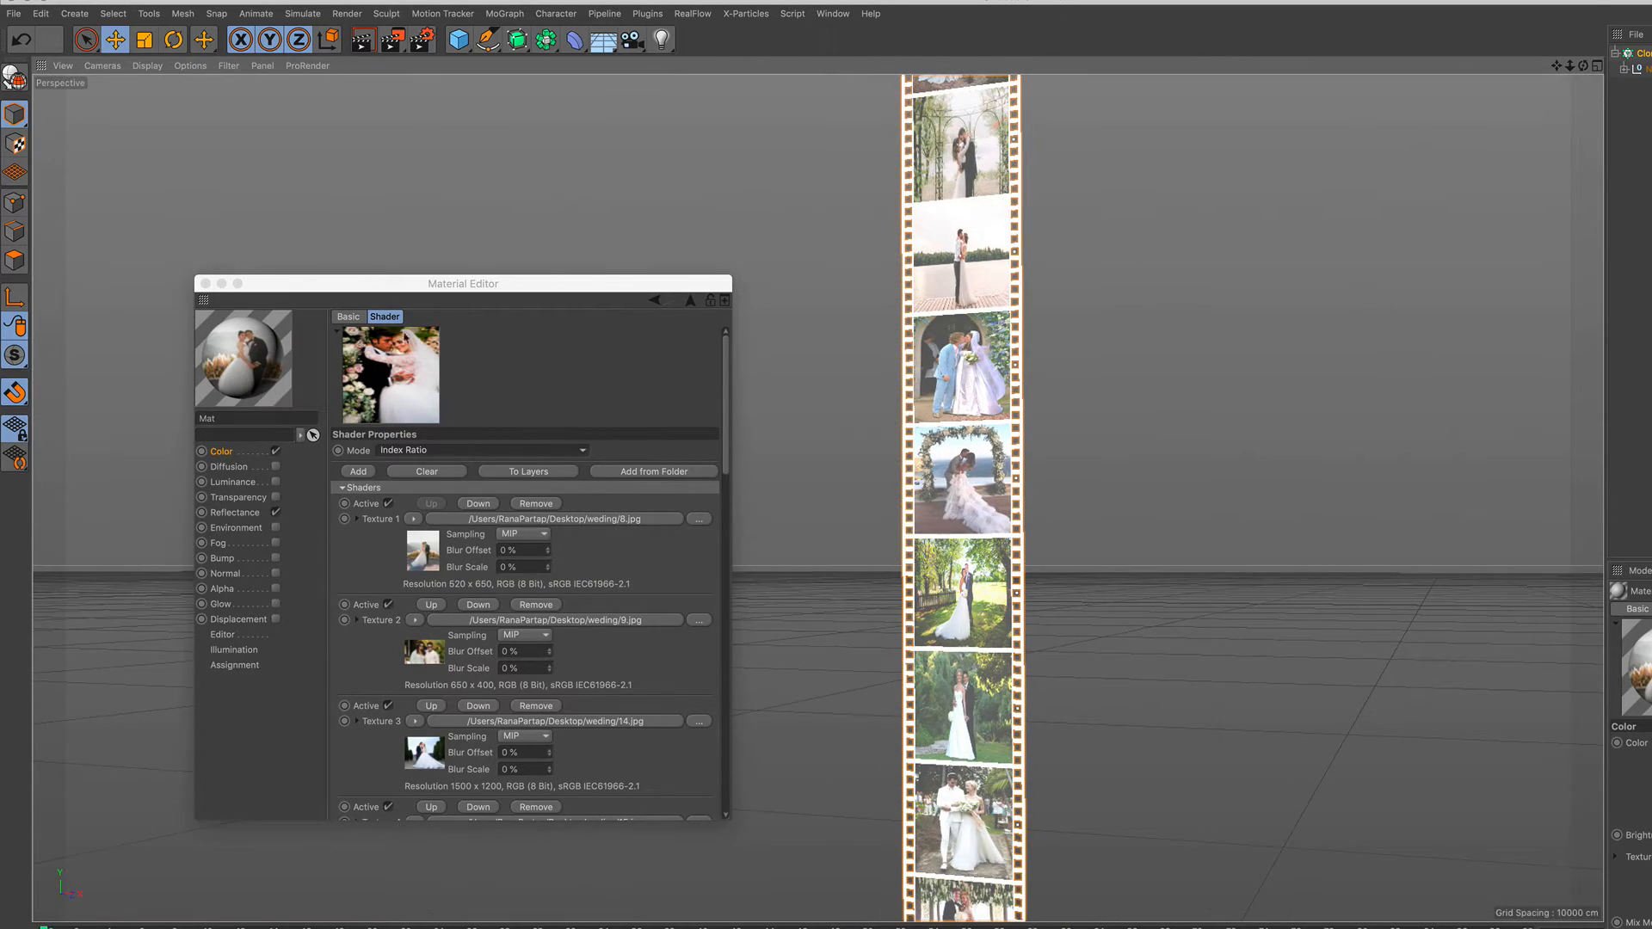
pyautogui.click(205, 284)
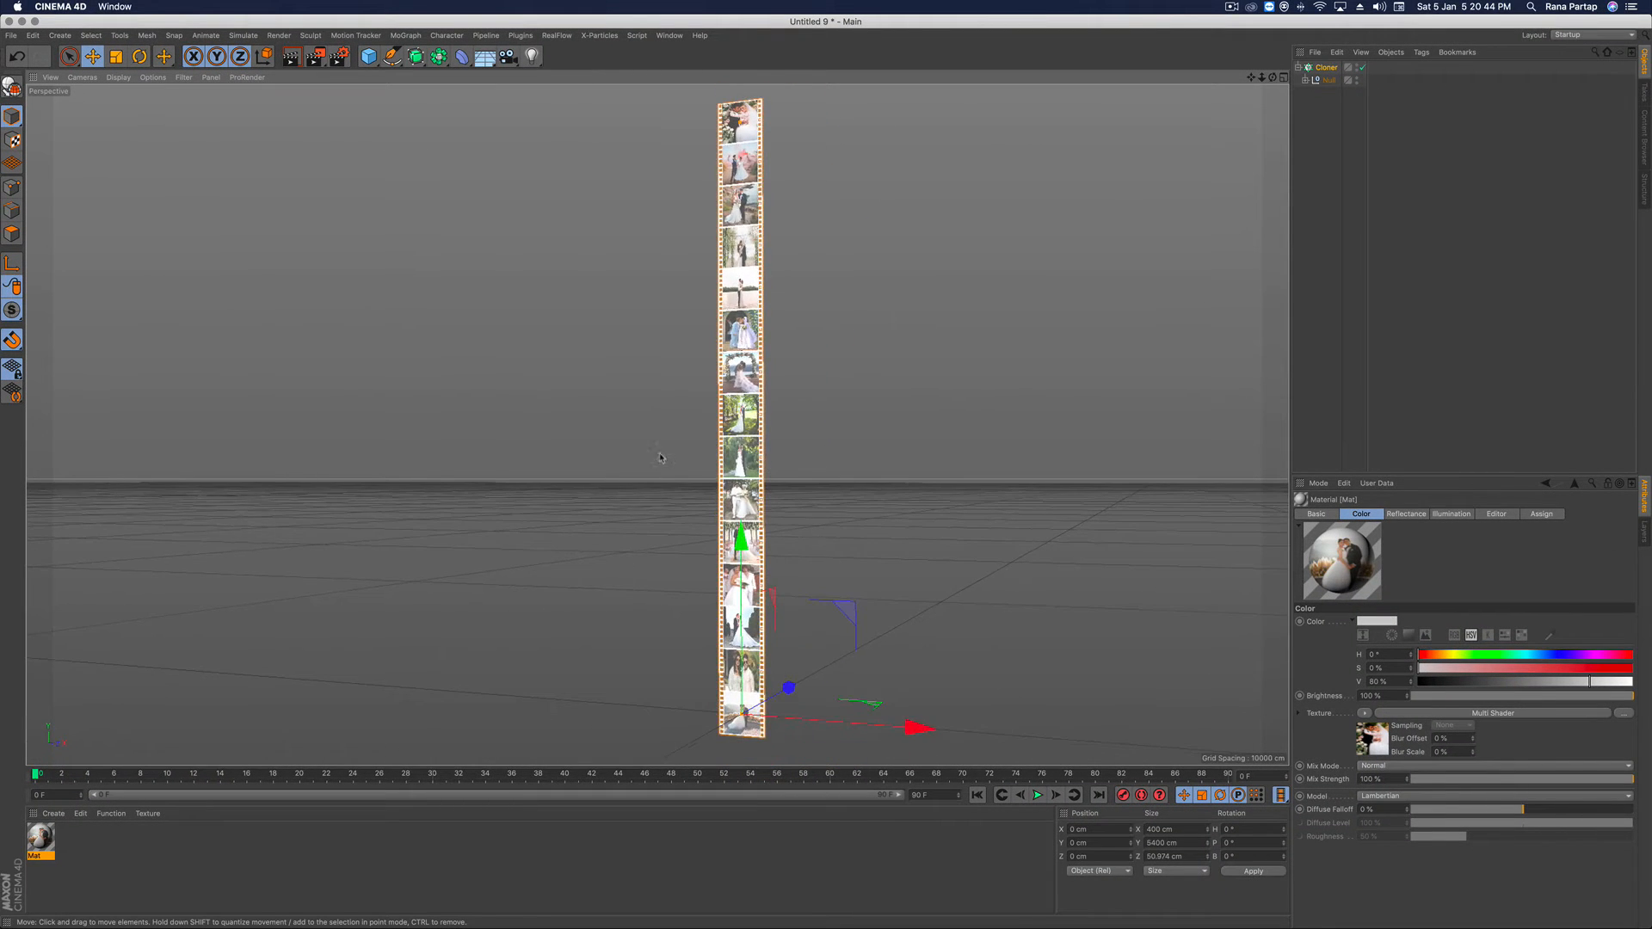
# Add a Helix spline at the base of the film strip
pyautogui.scroll(-2, 646, 522)
pyautogui.keyDown('alt'); pyautogui.moveTo(673, 443); pyautogui.dragTo(652, 511); pyautogui.keyUp('alt')
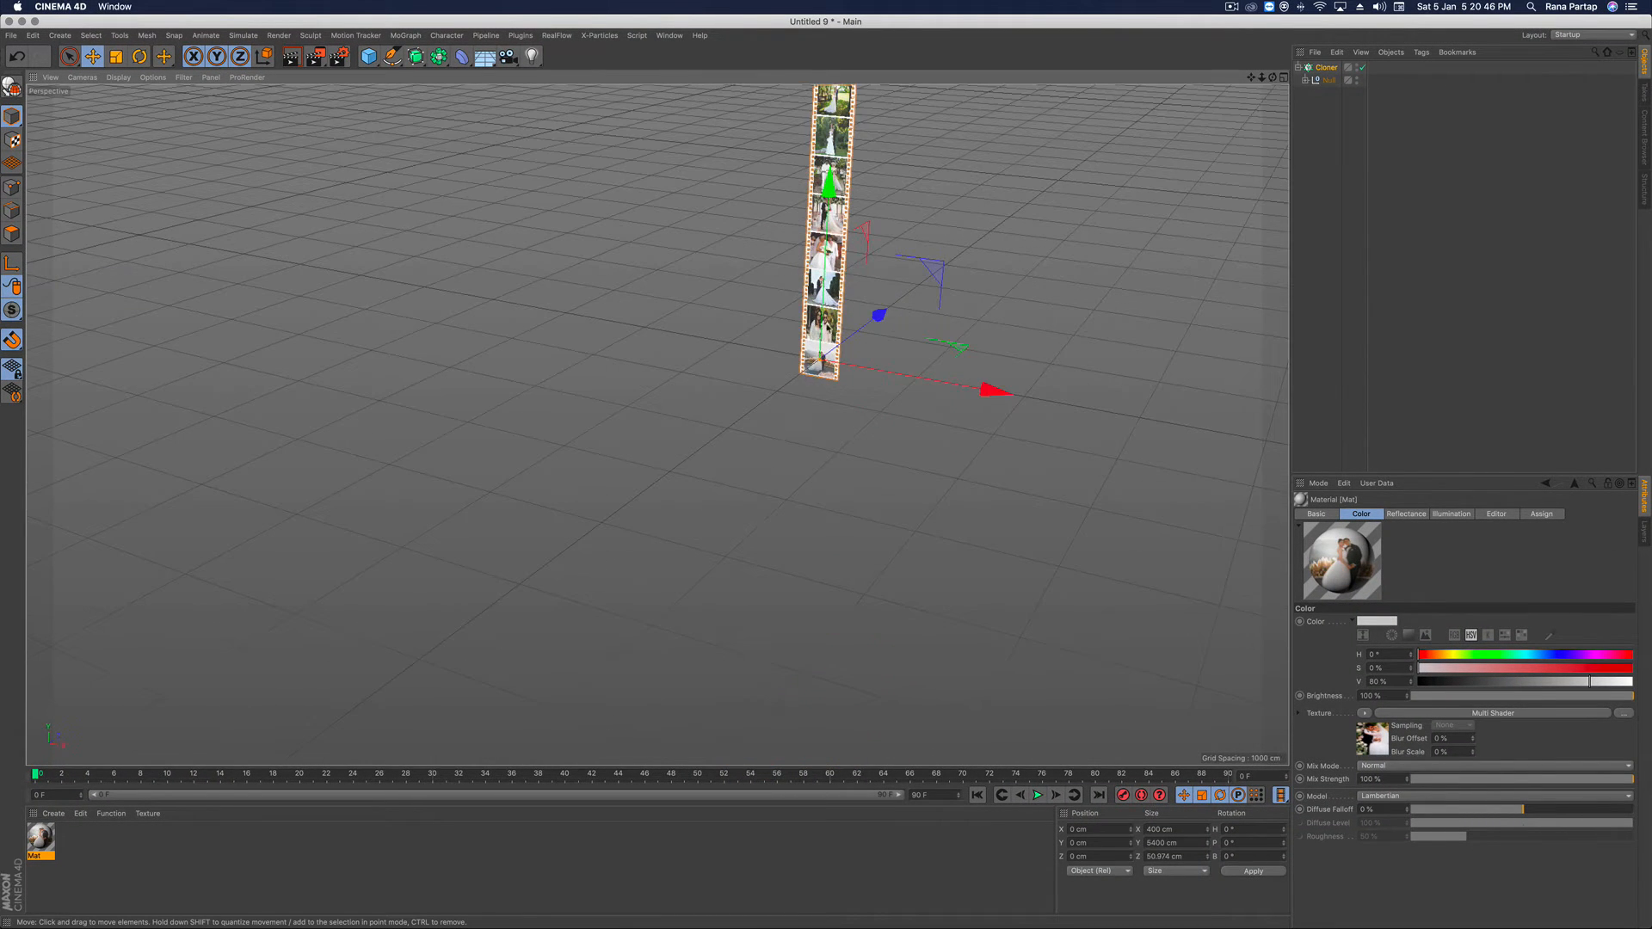
pyautogui.keyDown('alt'); pyautogui.moveTo(820, 344); pyautogui.dragTo(667, 664, button='middle'); pyautogui.keyUp('alt')
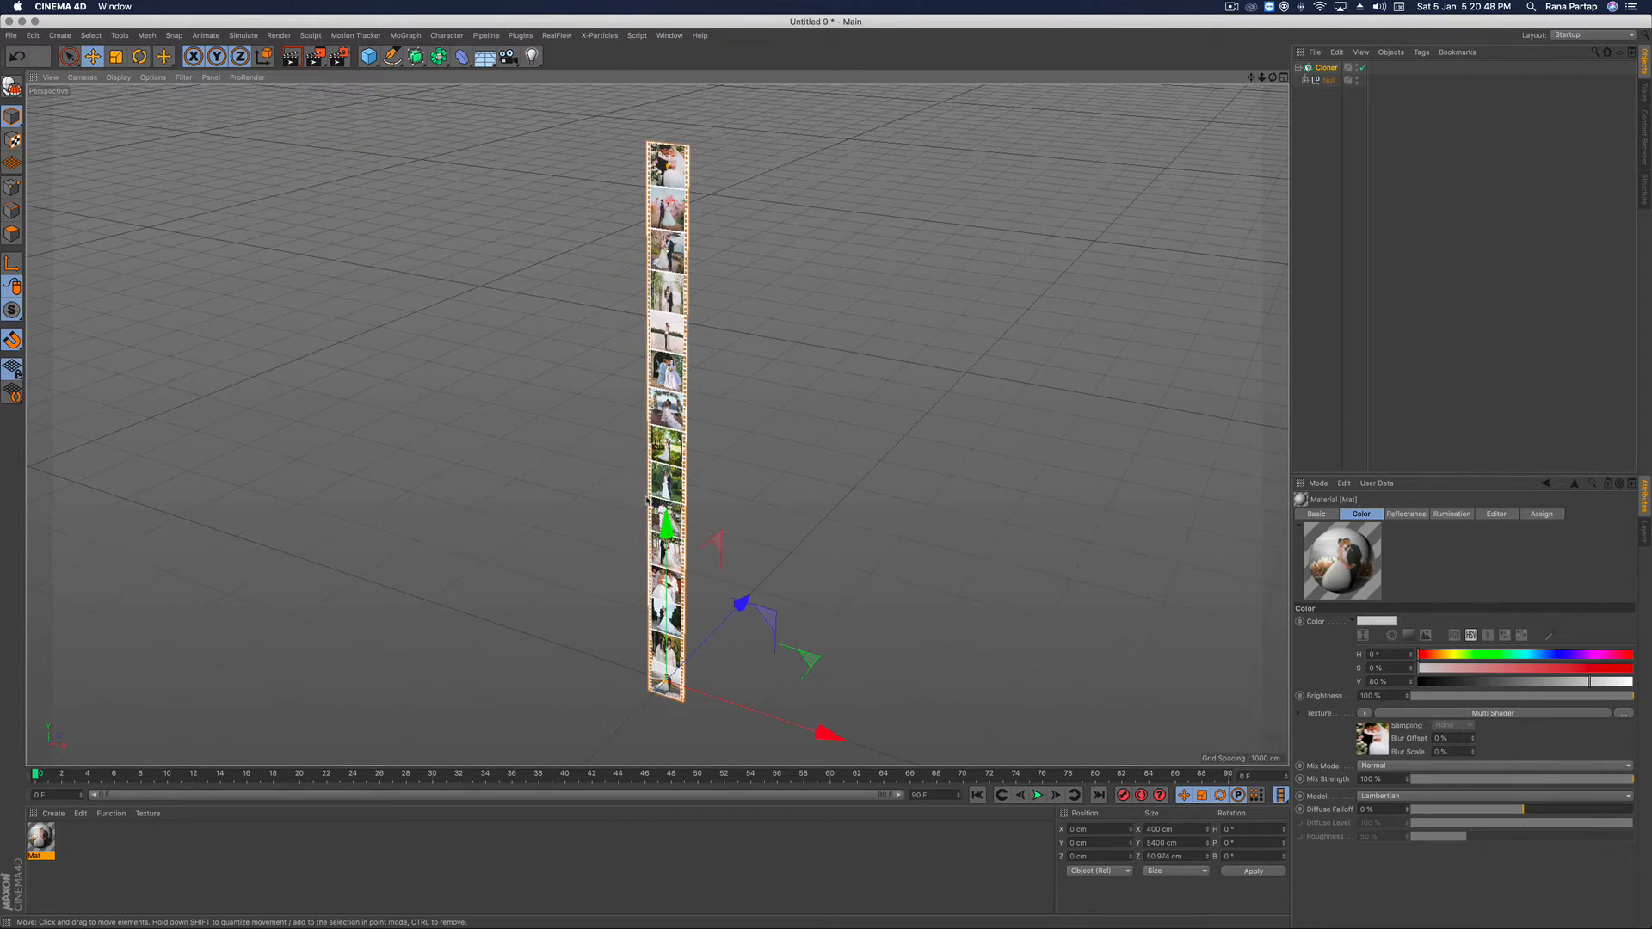
pyautogui.scroll(-4, 647, 499)
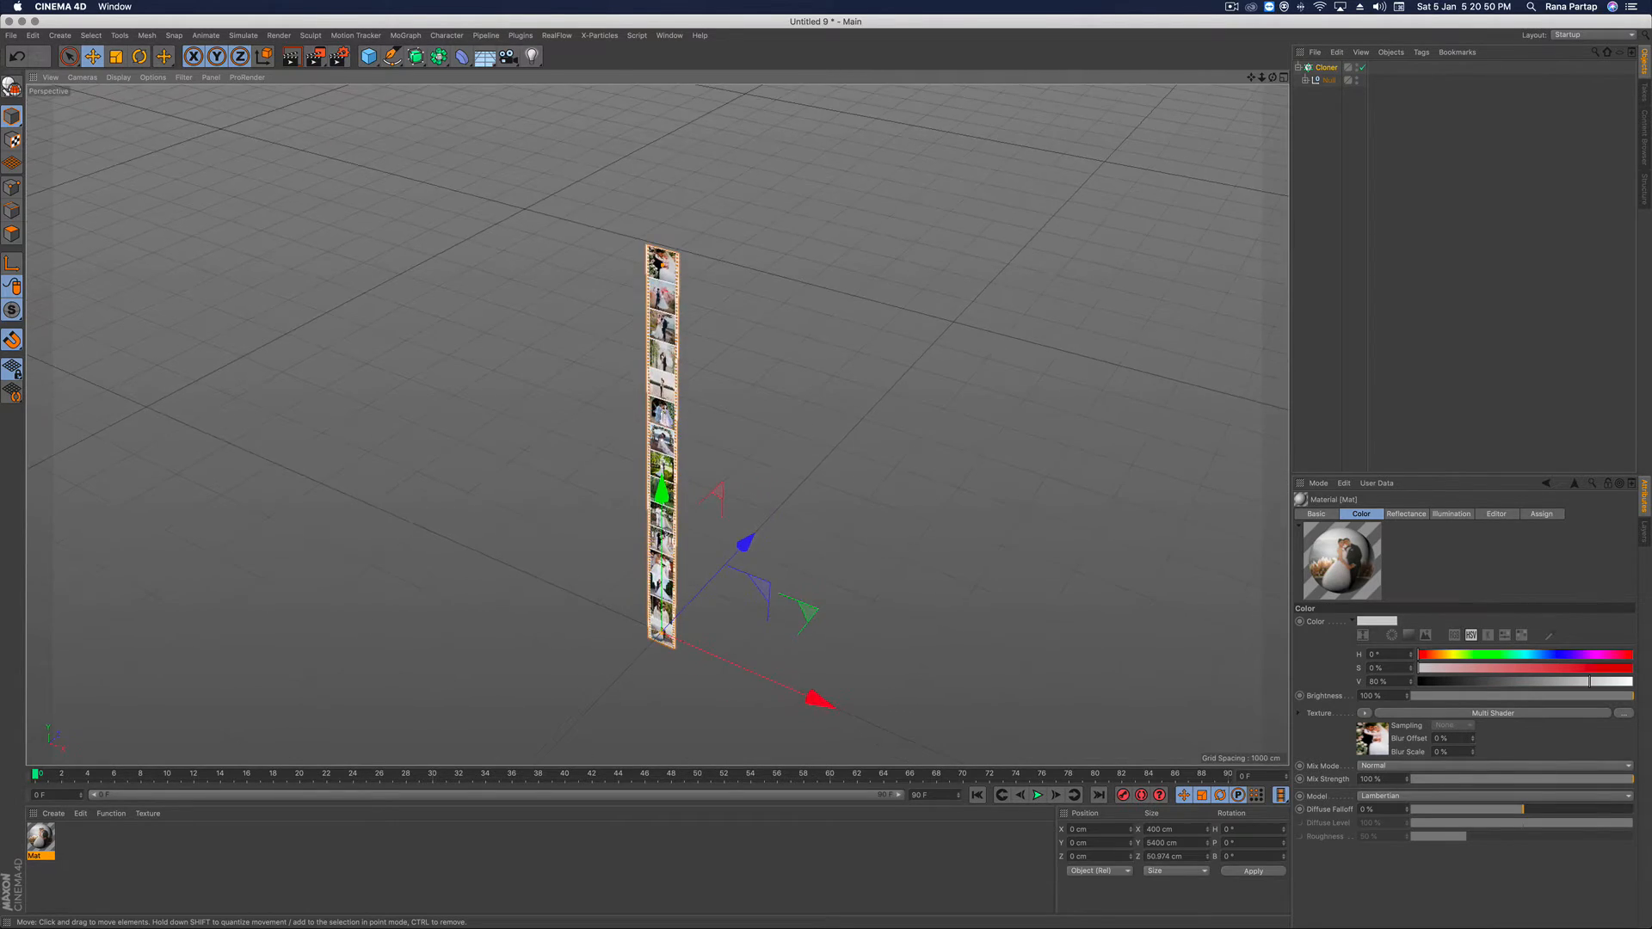
pyautogui.scroll(5, 647, 499)
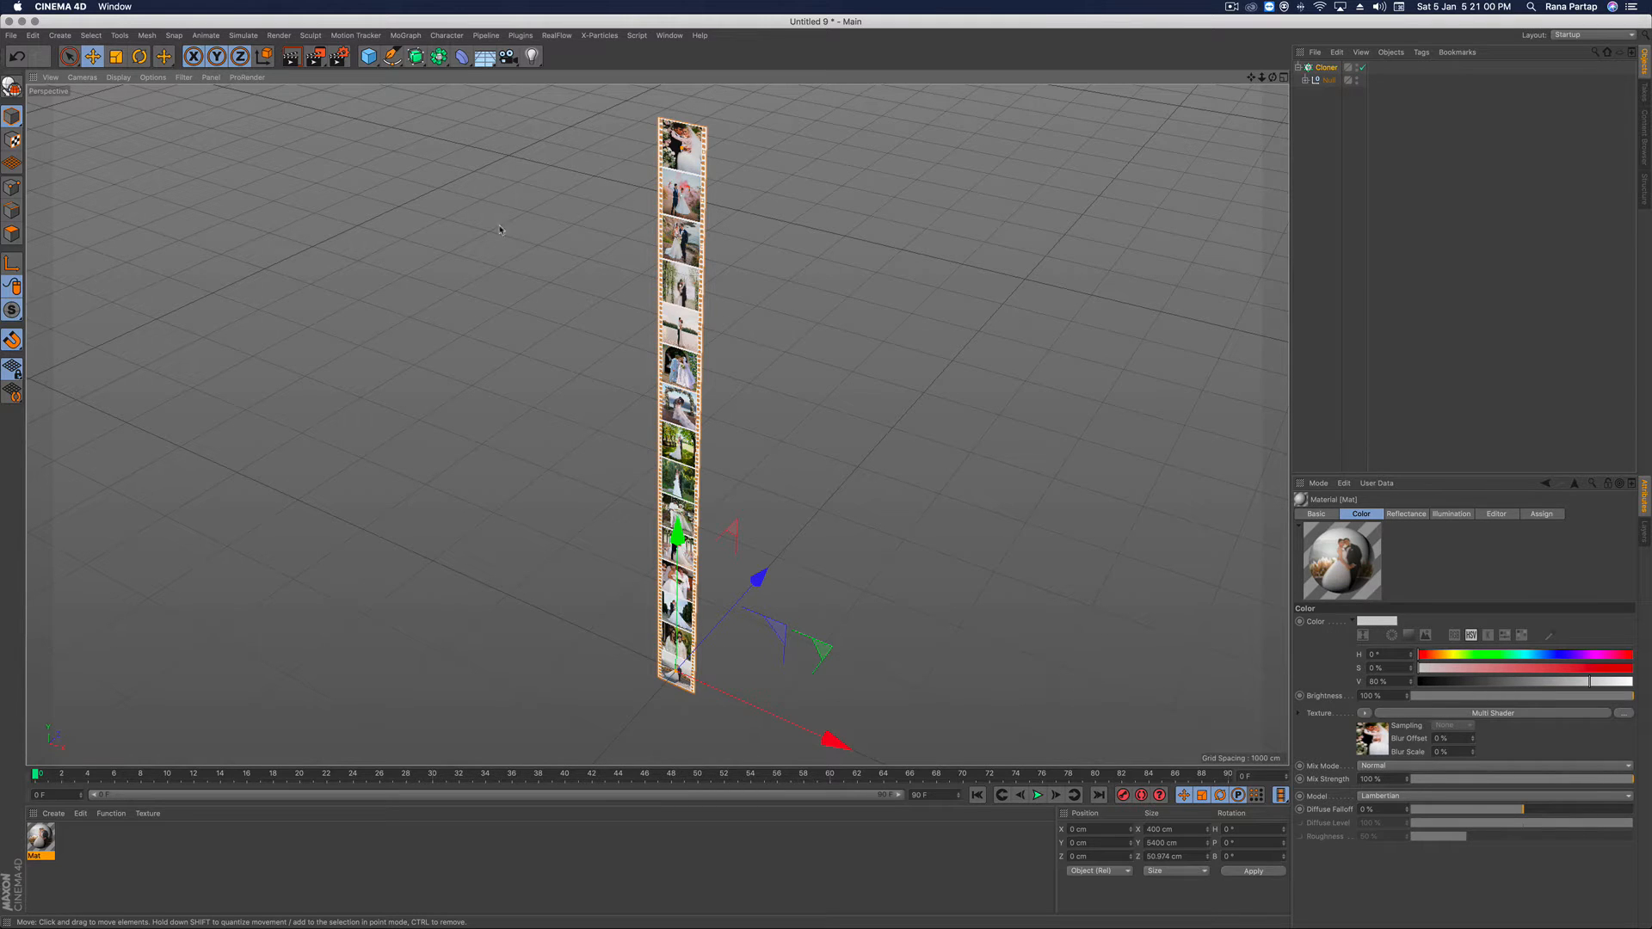
pyautogui.click(391, 56)
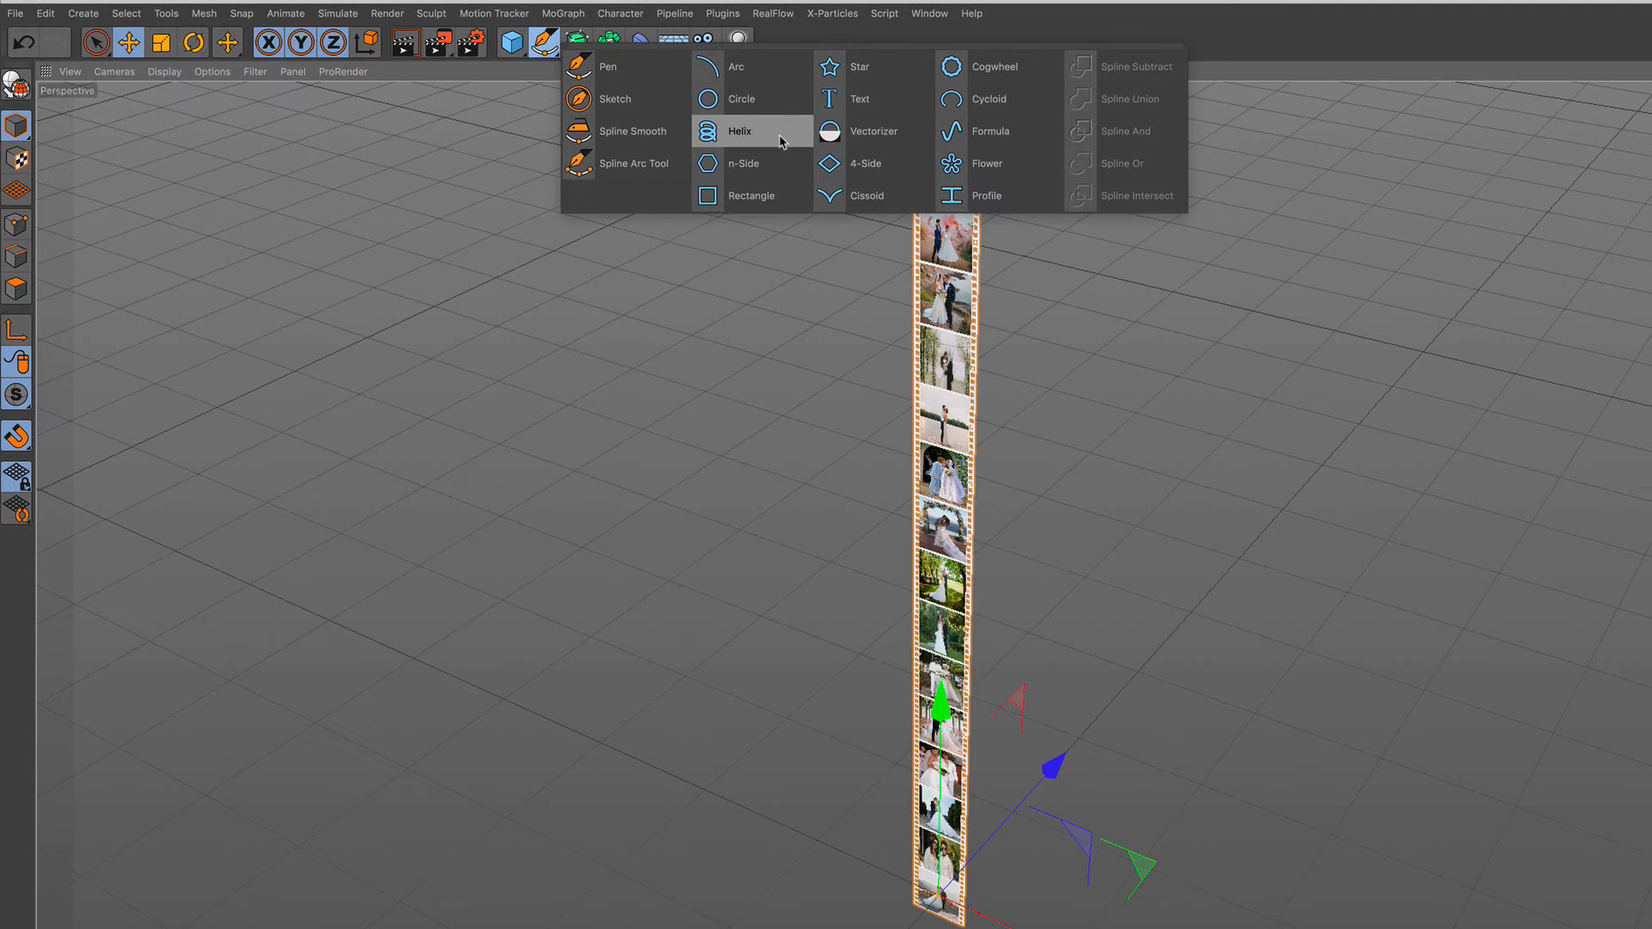
pyautogui.click(780, 140)
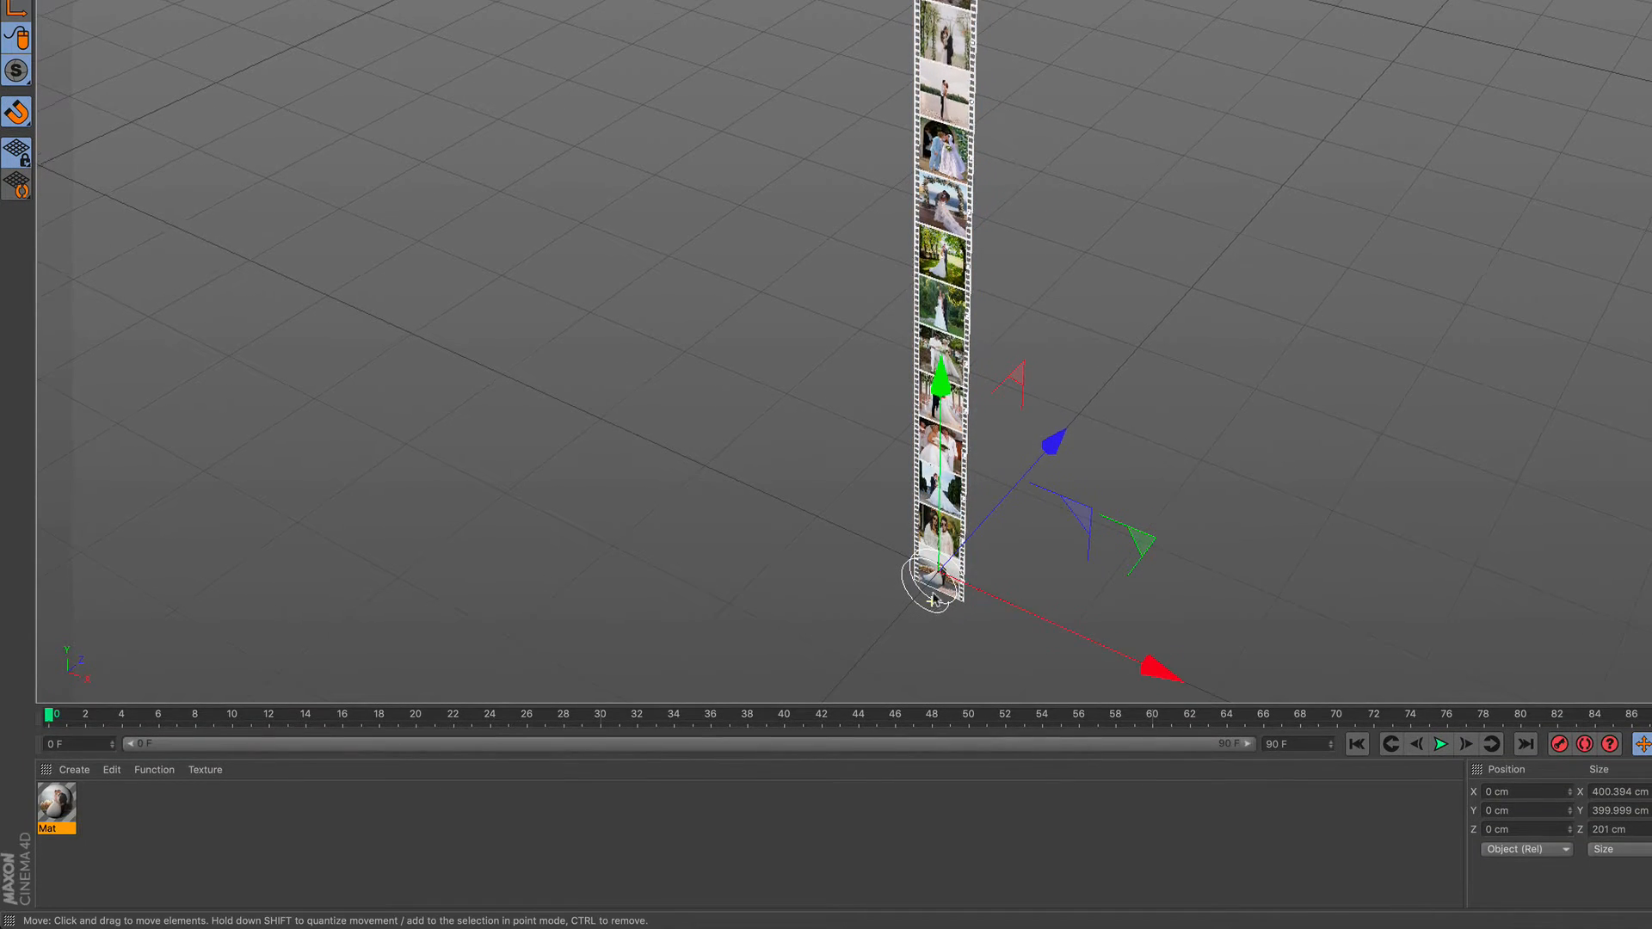
# Set the Helix's plane to XZ and its height to 0 cm
pyautogui.scroll(5, 1004, 323)
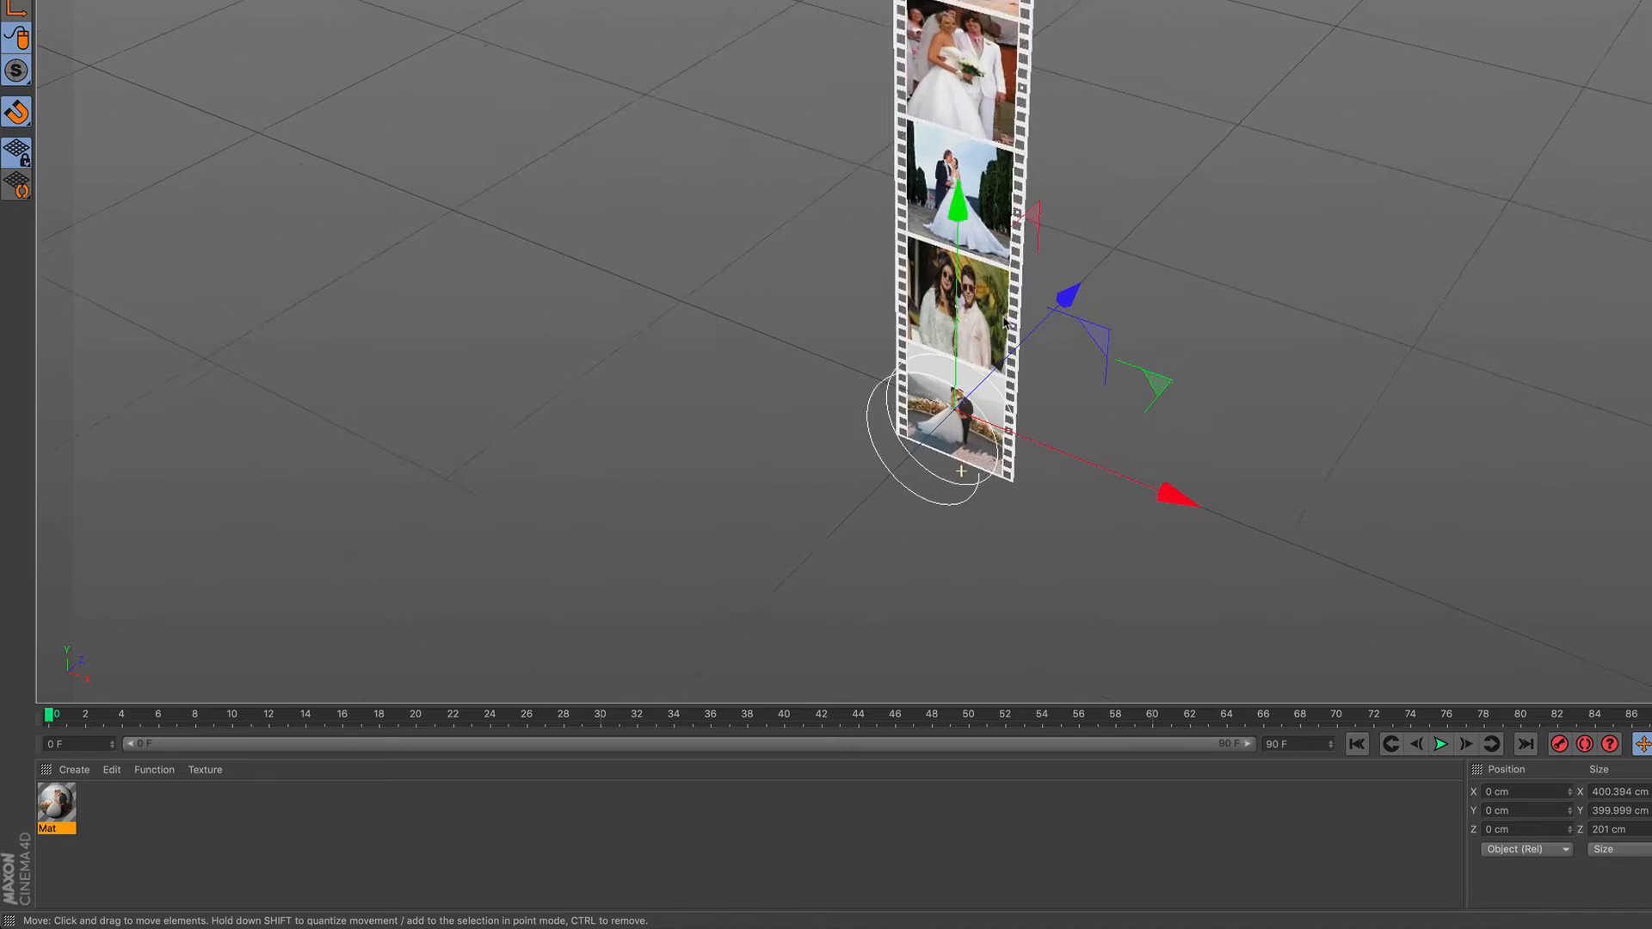
pyautogui.scroll(3, 1004, 323)
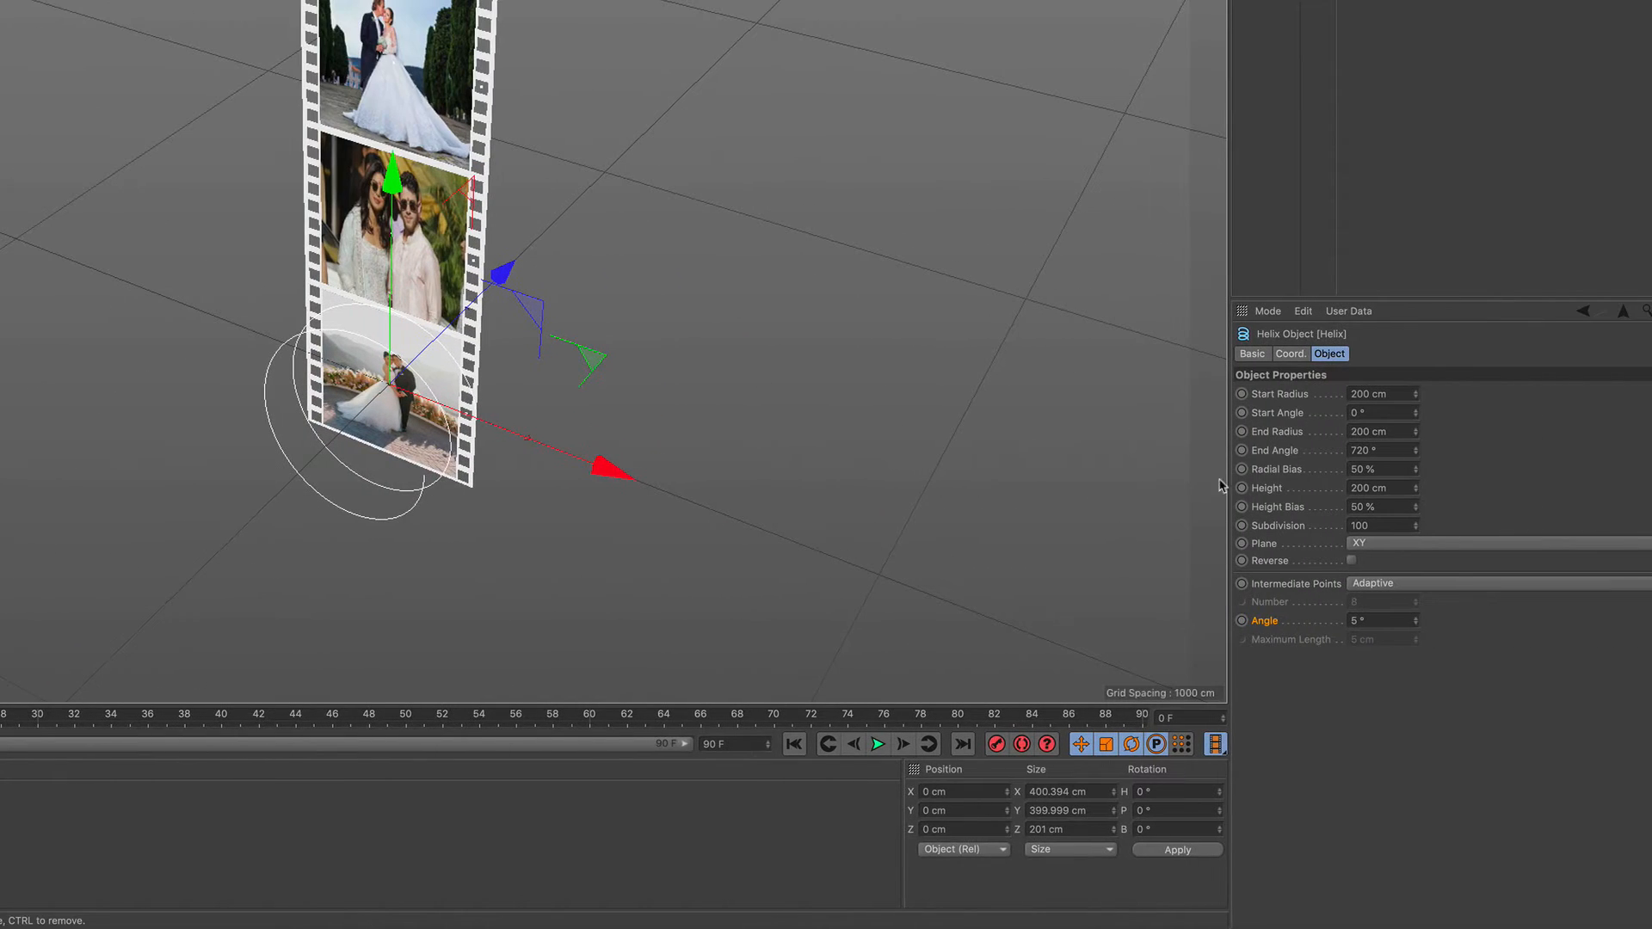
pyautogui.click(1402, 543)
pyautogui.click(1395, 598)
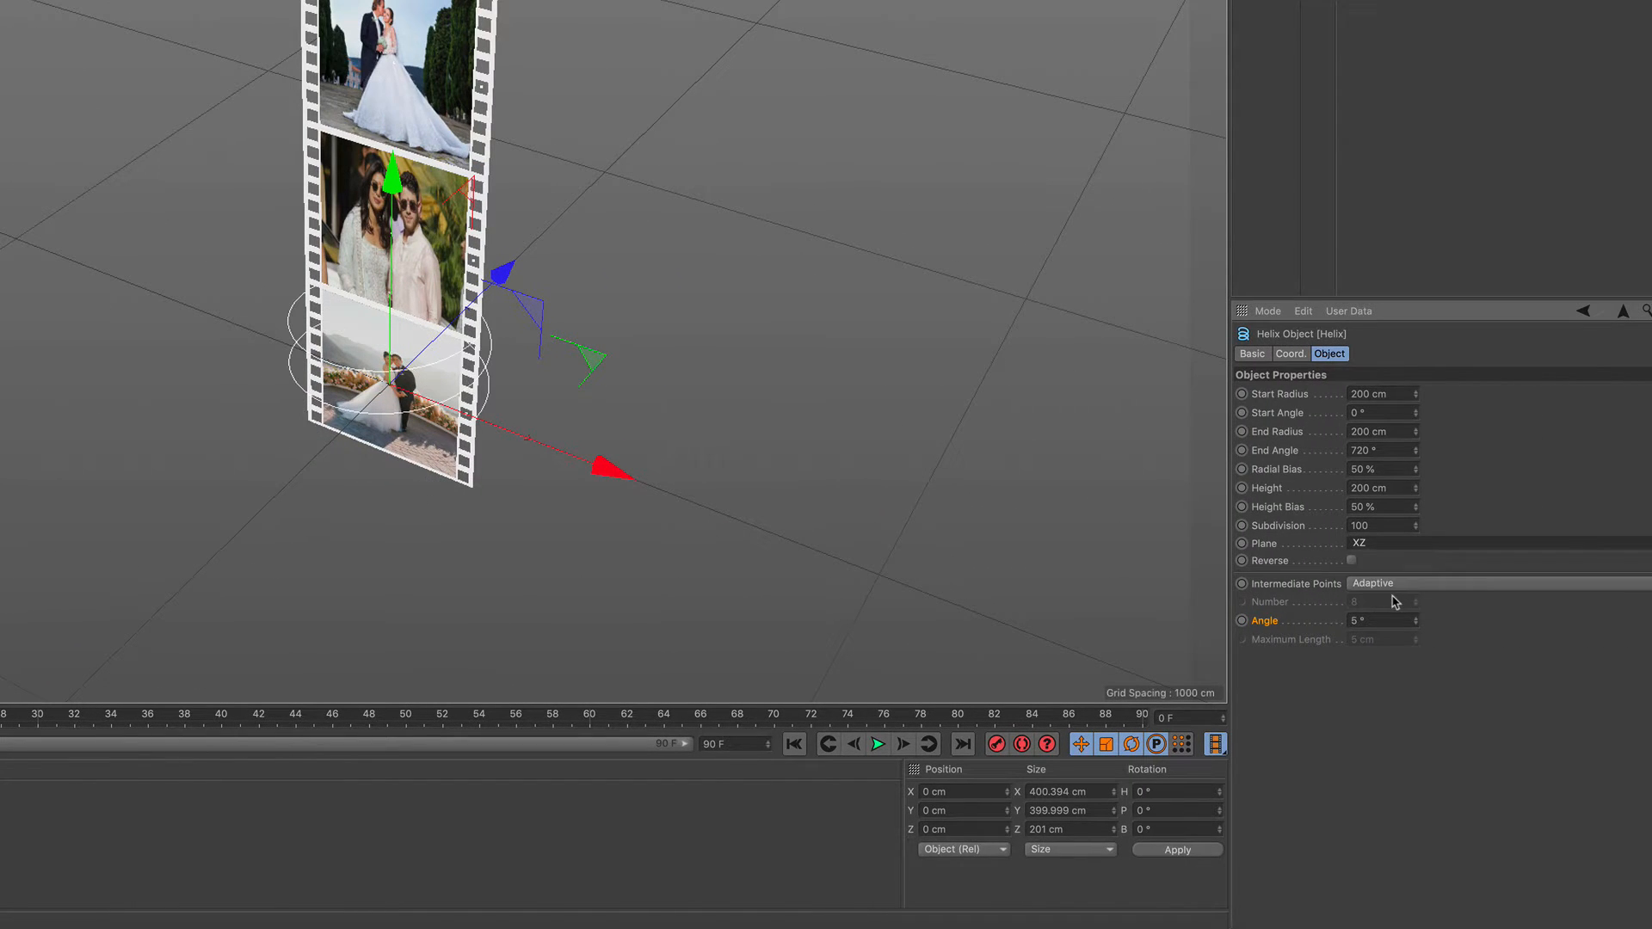
pyautogui.click(1395, 488)
pyautogui.write('0')
pyautogui.press('Return')
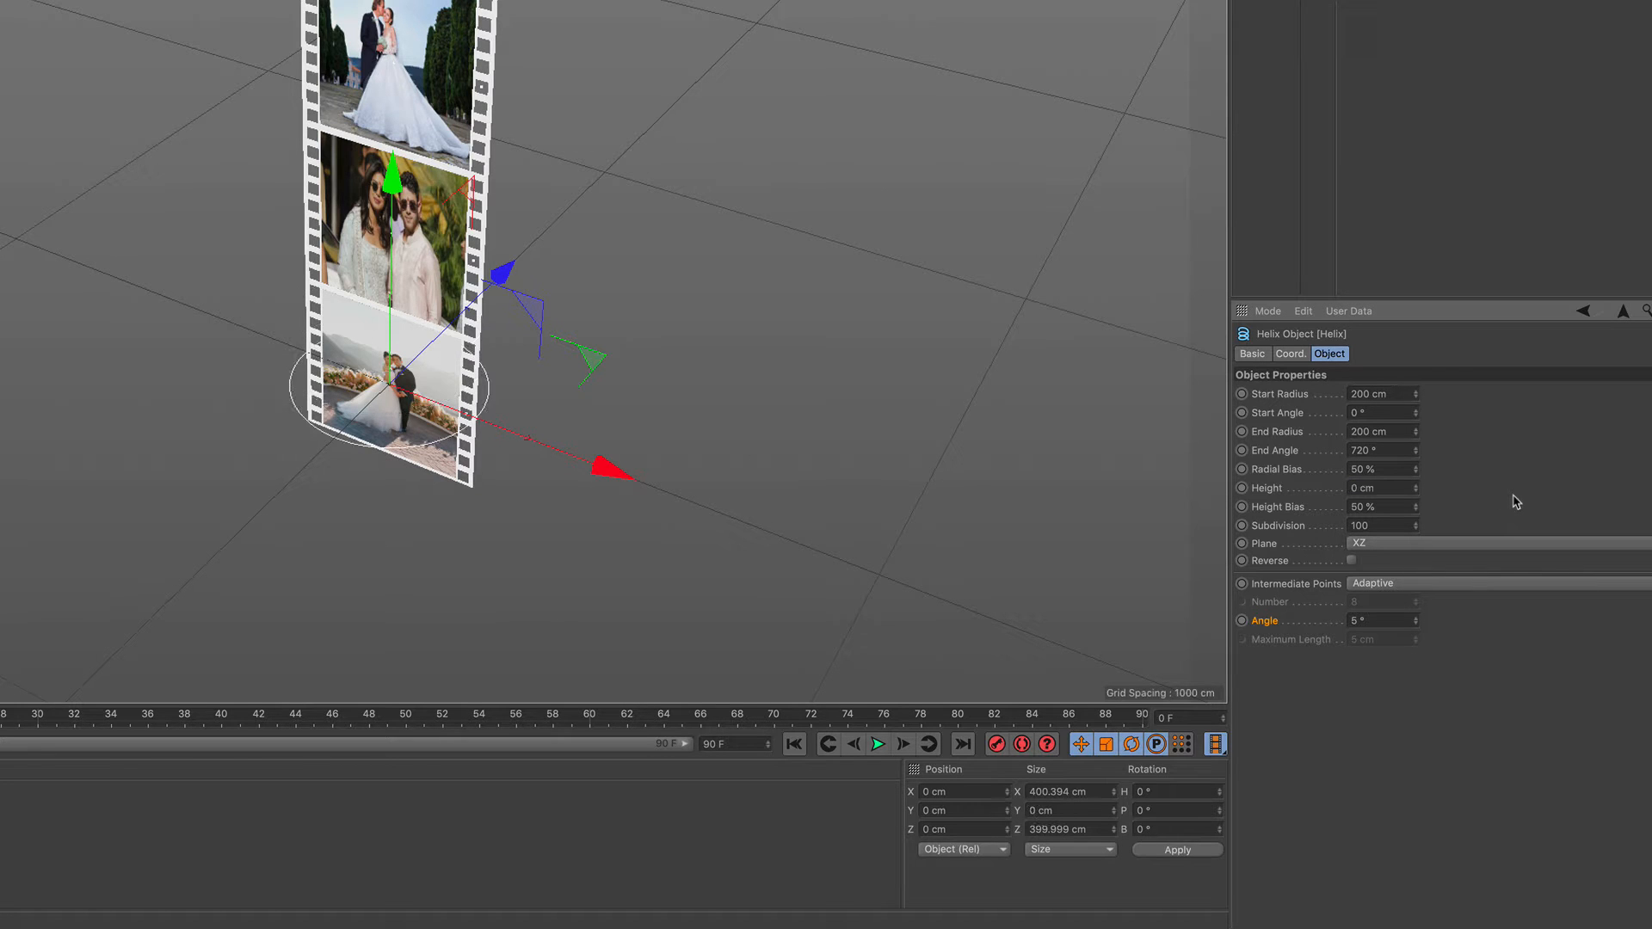
# Shape the Helix into a flat spiral with start radius 71 cm, end radius 505 cm and end angle 2793°
pyautogui.scroll(5, 439, 390)
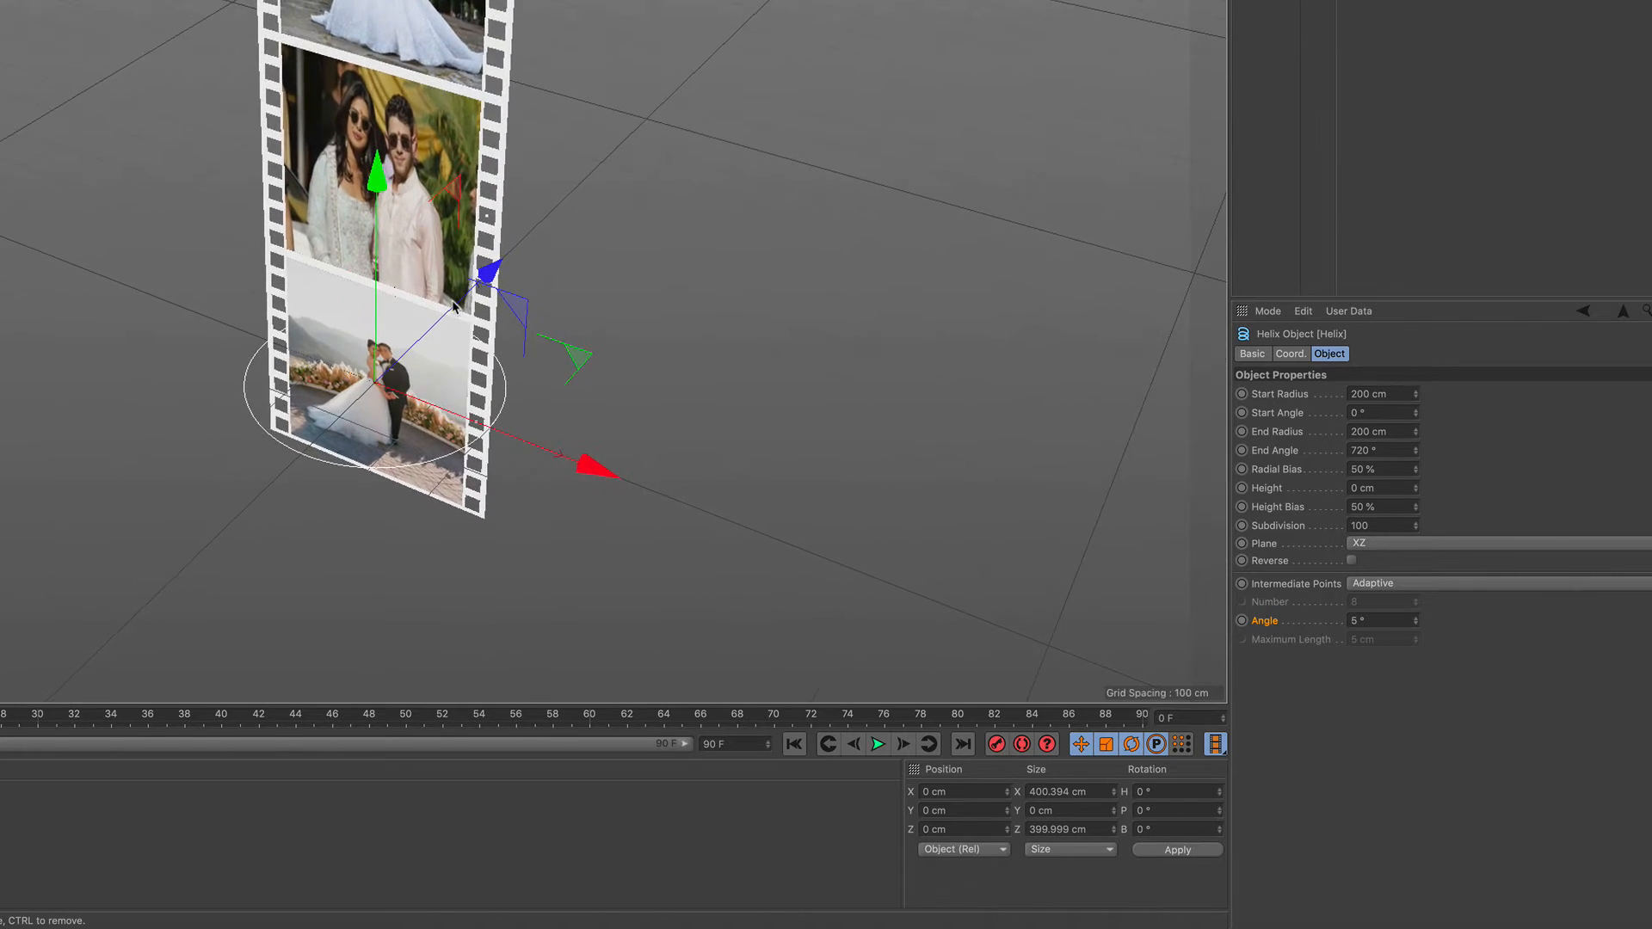
pyautogui.moveTo(1418, 400); pyautogui.dragTo(1418, 511)
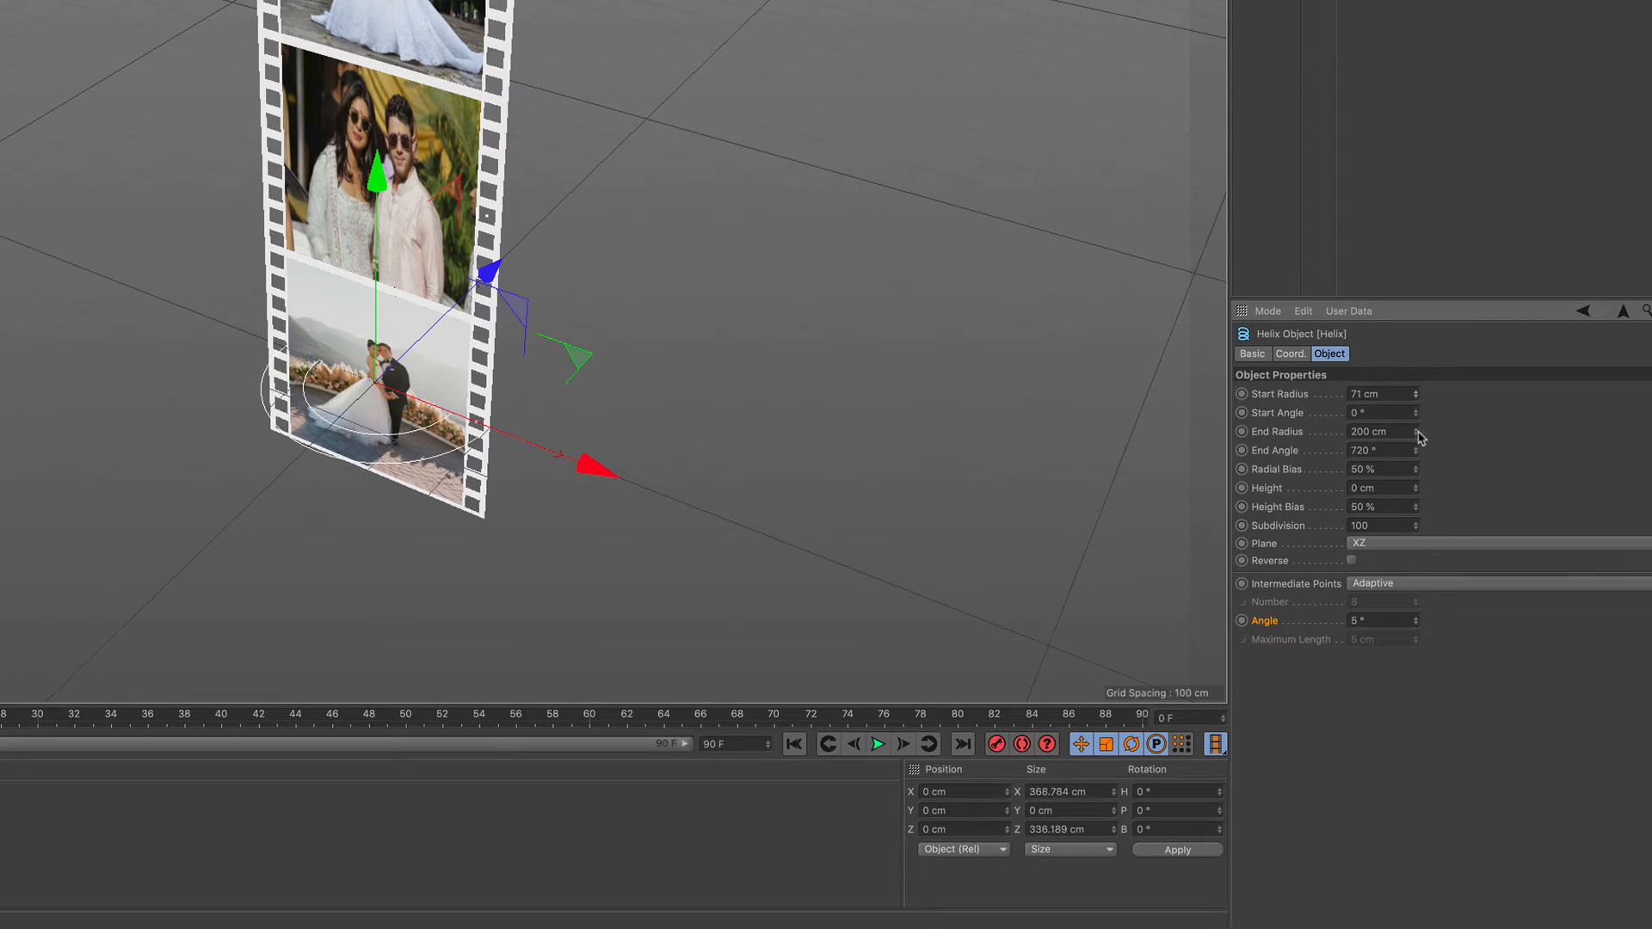
pyautogui.moveTo(1416, 439); pyautogui.dragTo(1416, 378)
pyautogui.moveTo(1415, 450); pyautogui.dragTo(1416, 251)
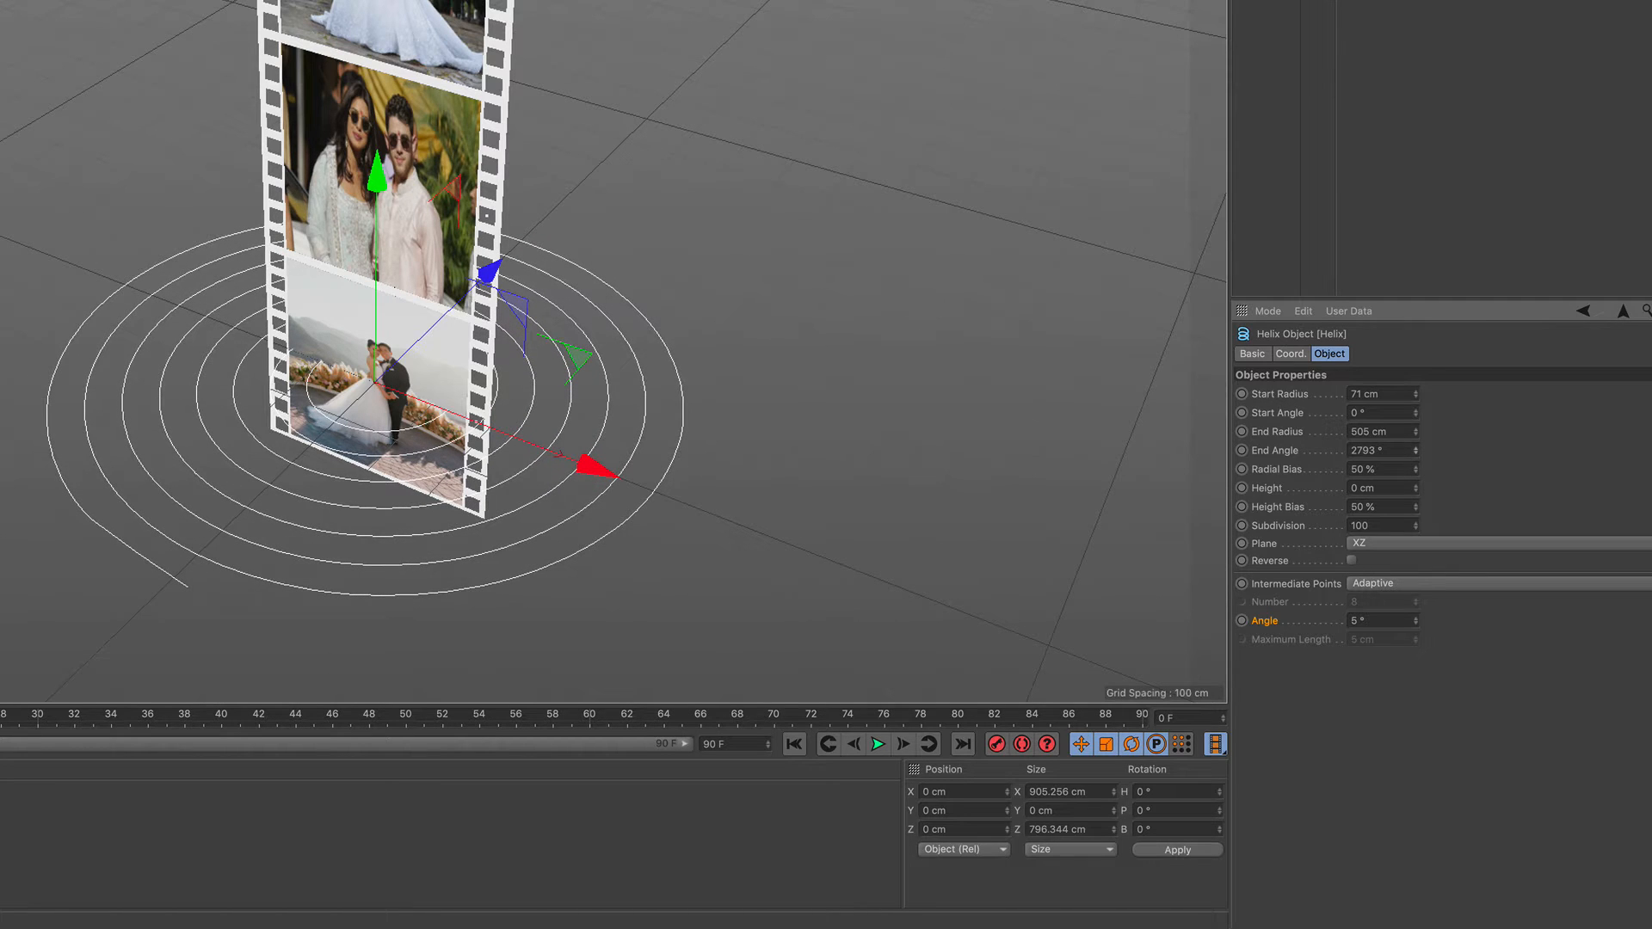
# Set the Helix's end angle to 2790°
pyautogui.click(1417, 455)
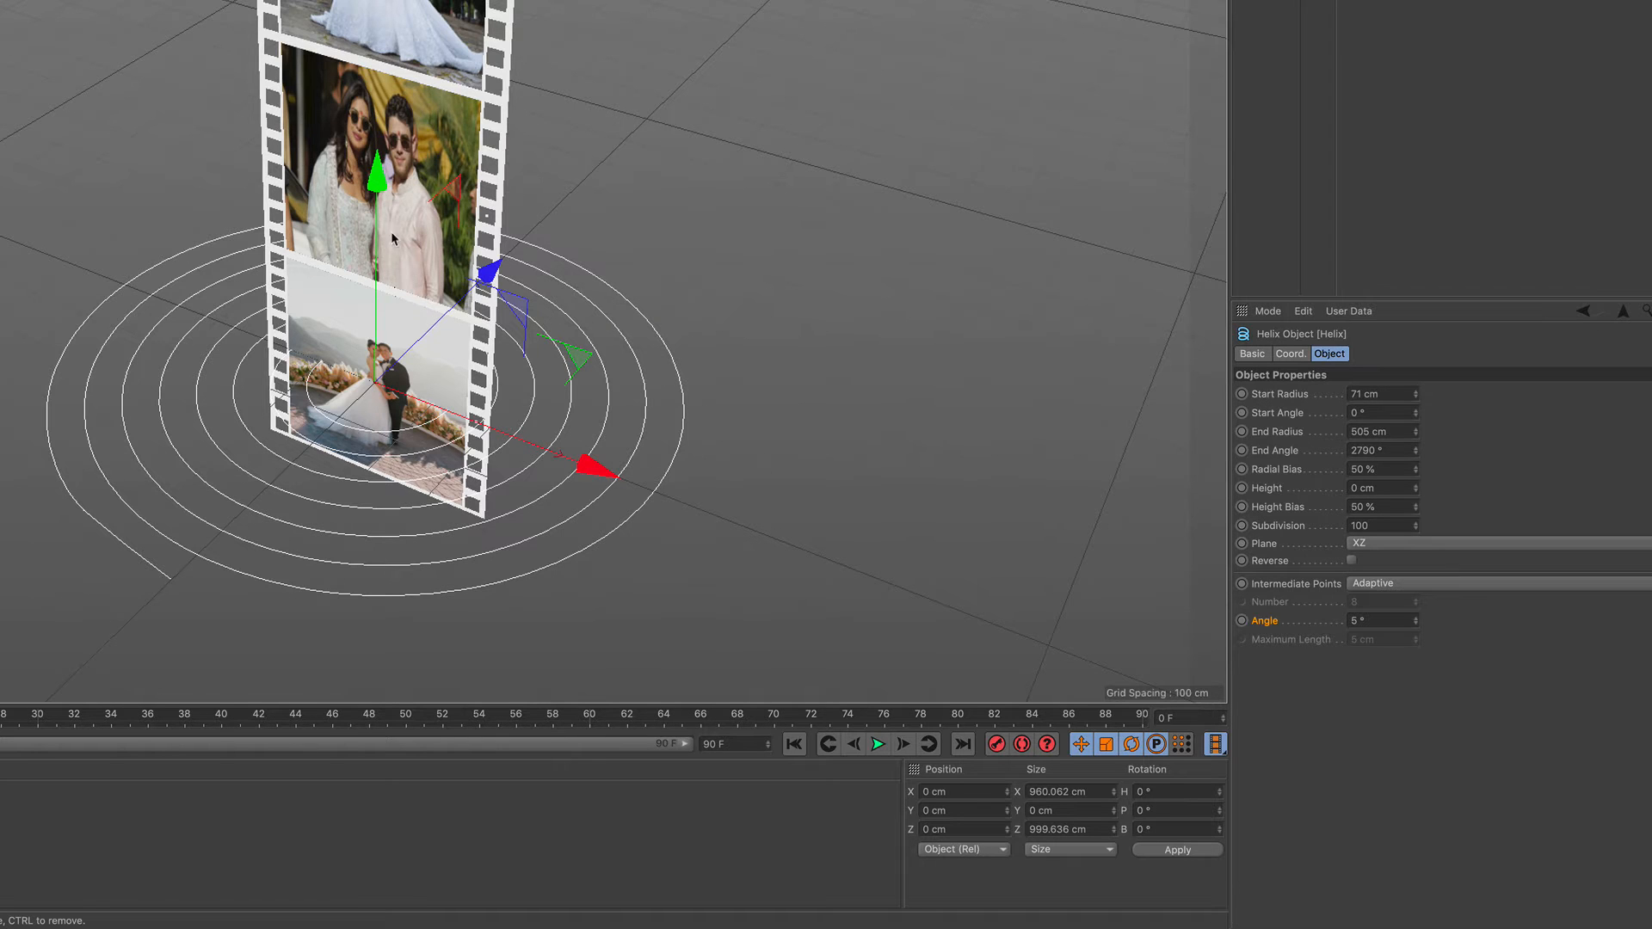
pyautogui.scroll(-4, 412, 168)
pyautogui.keyDown('alt'); pyautogui.moveTo(412, 168); pyautogui.dragTo(386, 370, button='middle'); pyautogui.keyUp('alt')
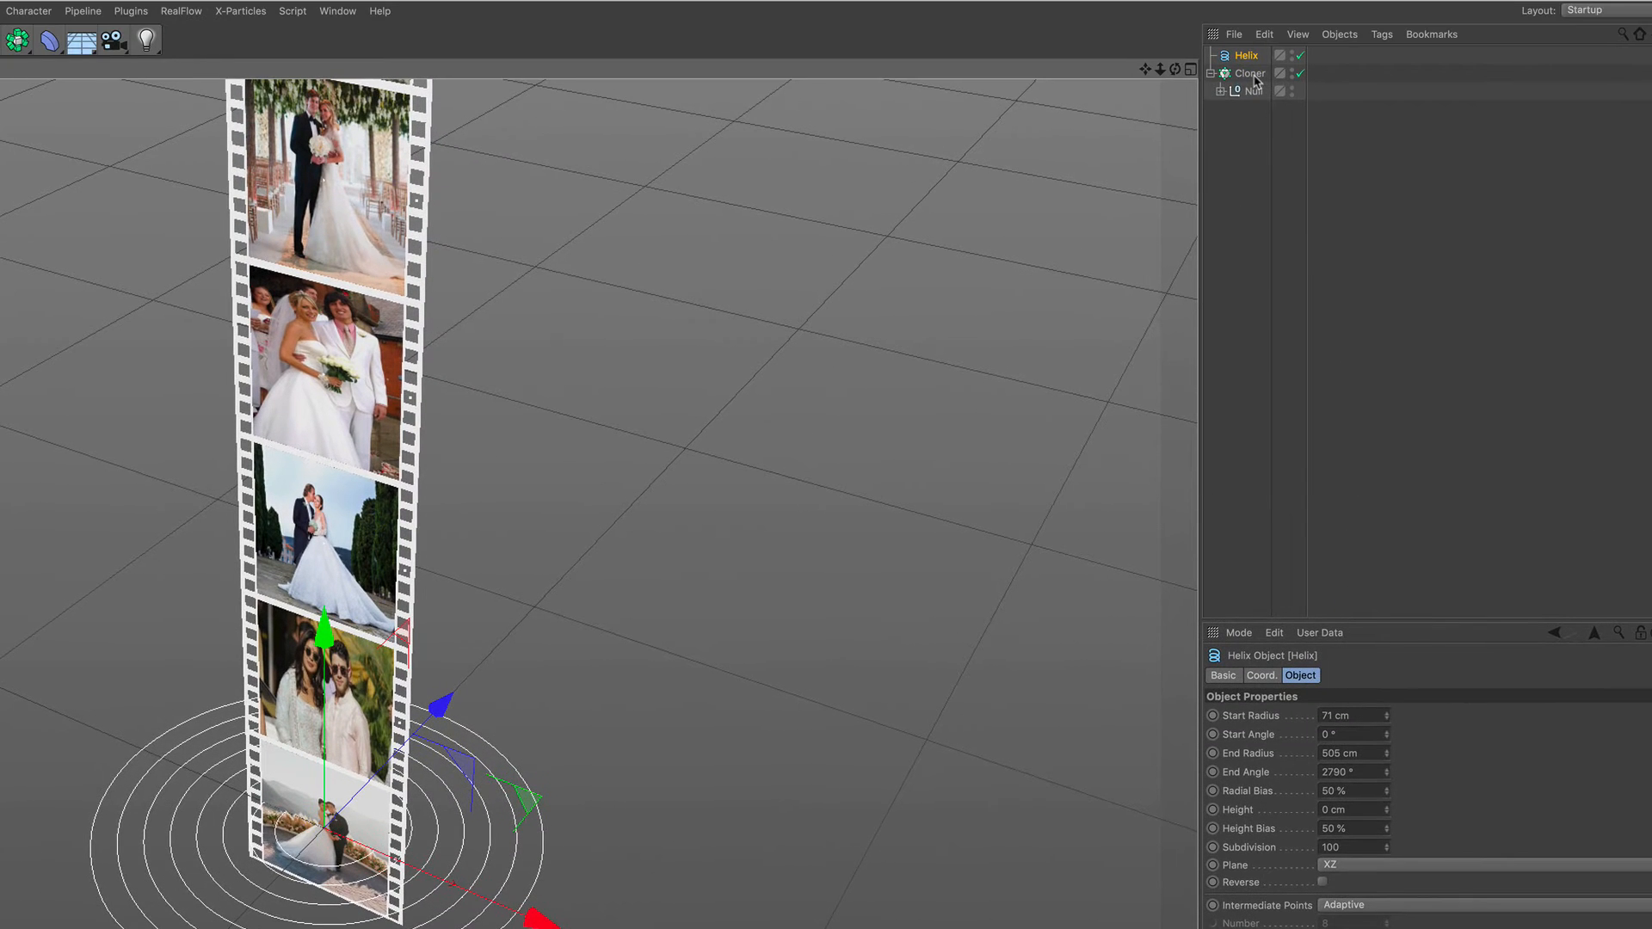
# Collapse the Cloner's hierarchy and add a Spline Wrap deformer to the scene
pyautogui.click(1250, 74)
pyautogui.click(1209, 74)
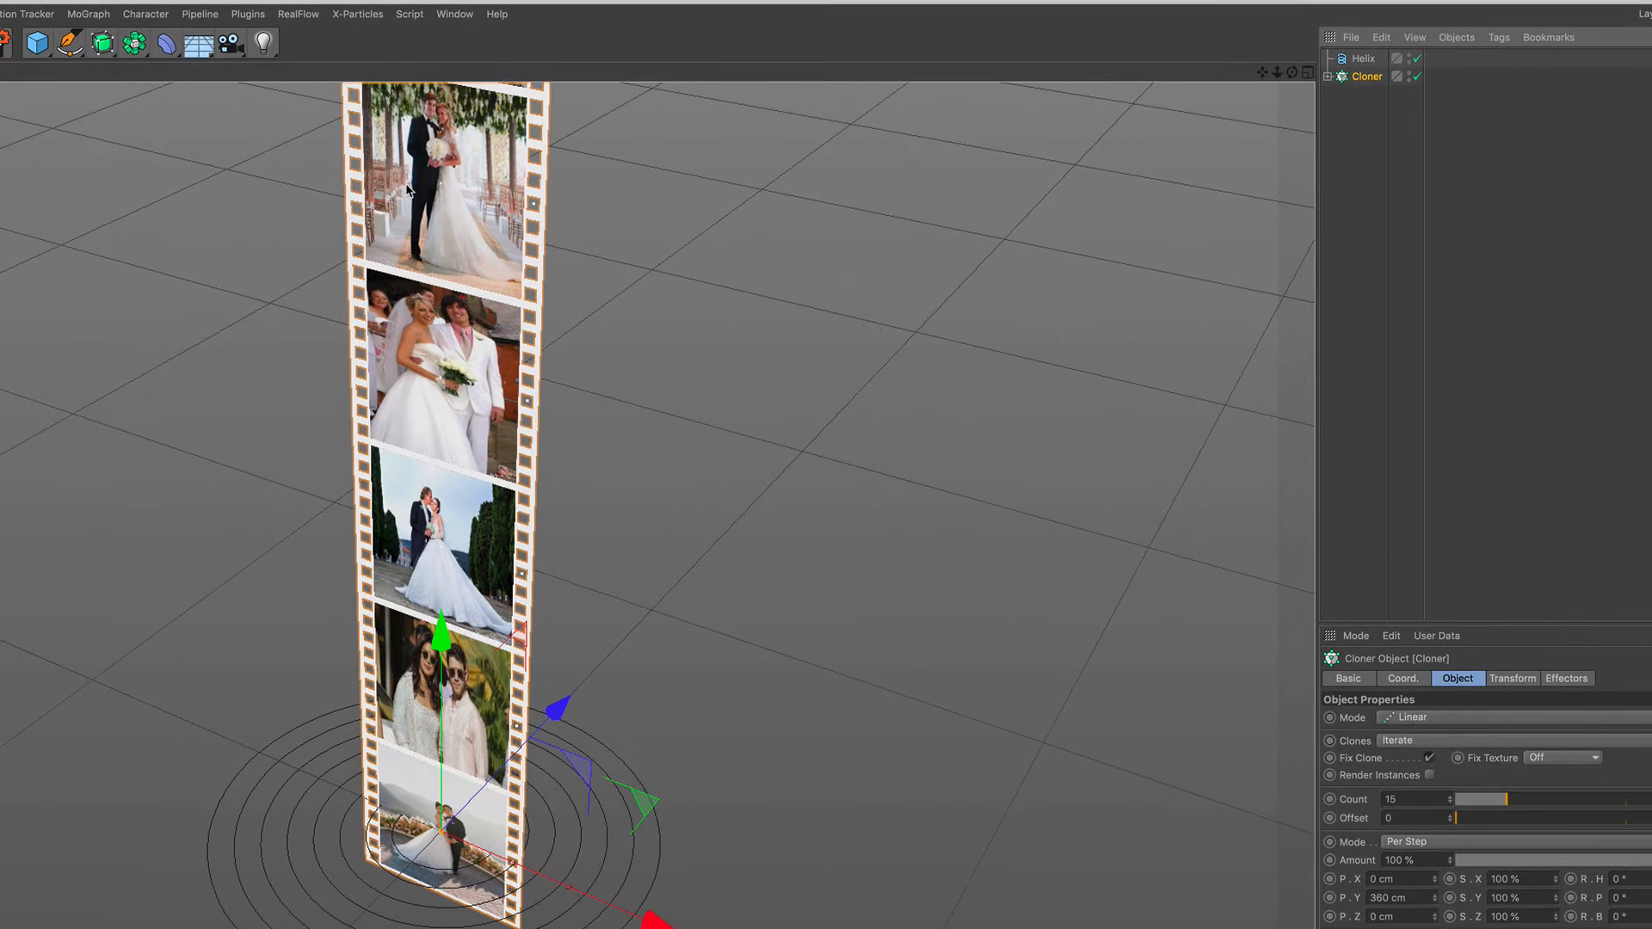
pyautogui.click(167, 43)
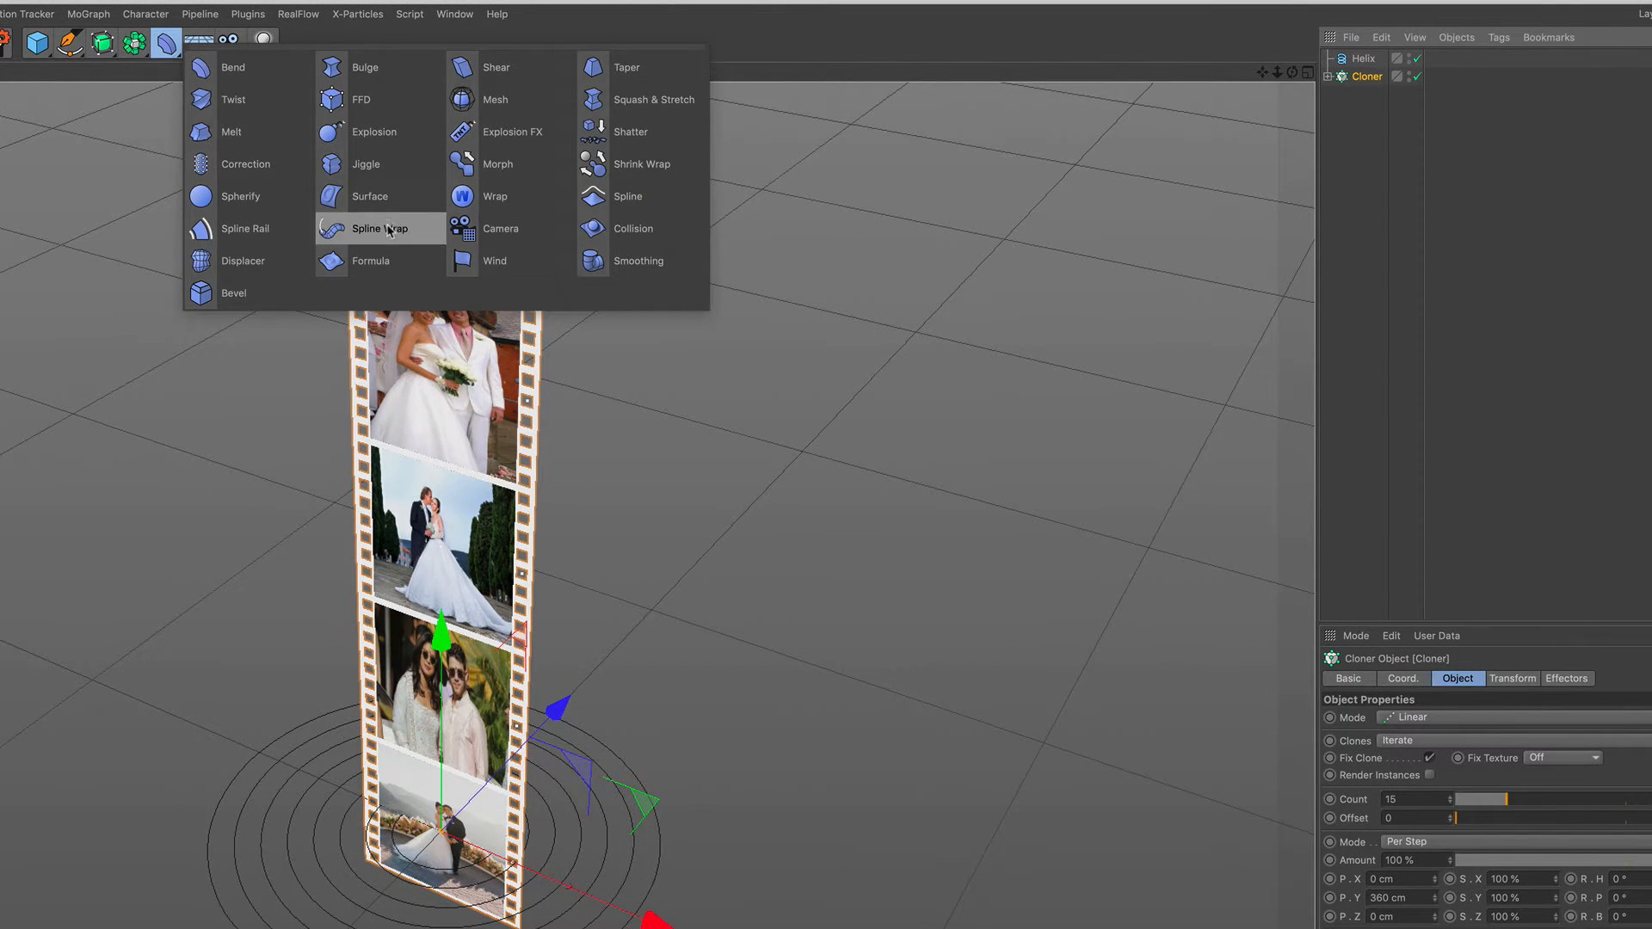
pyautogui.click(386, 230)
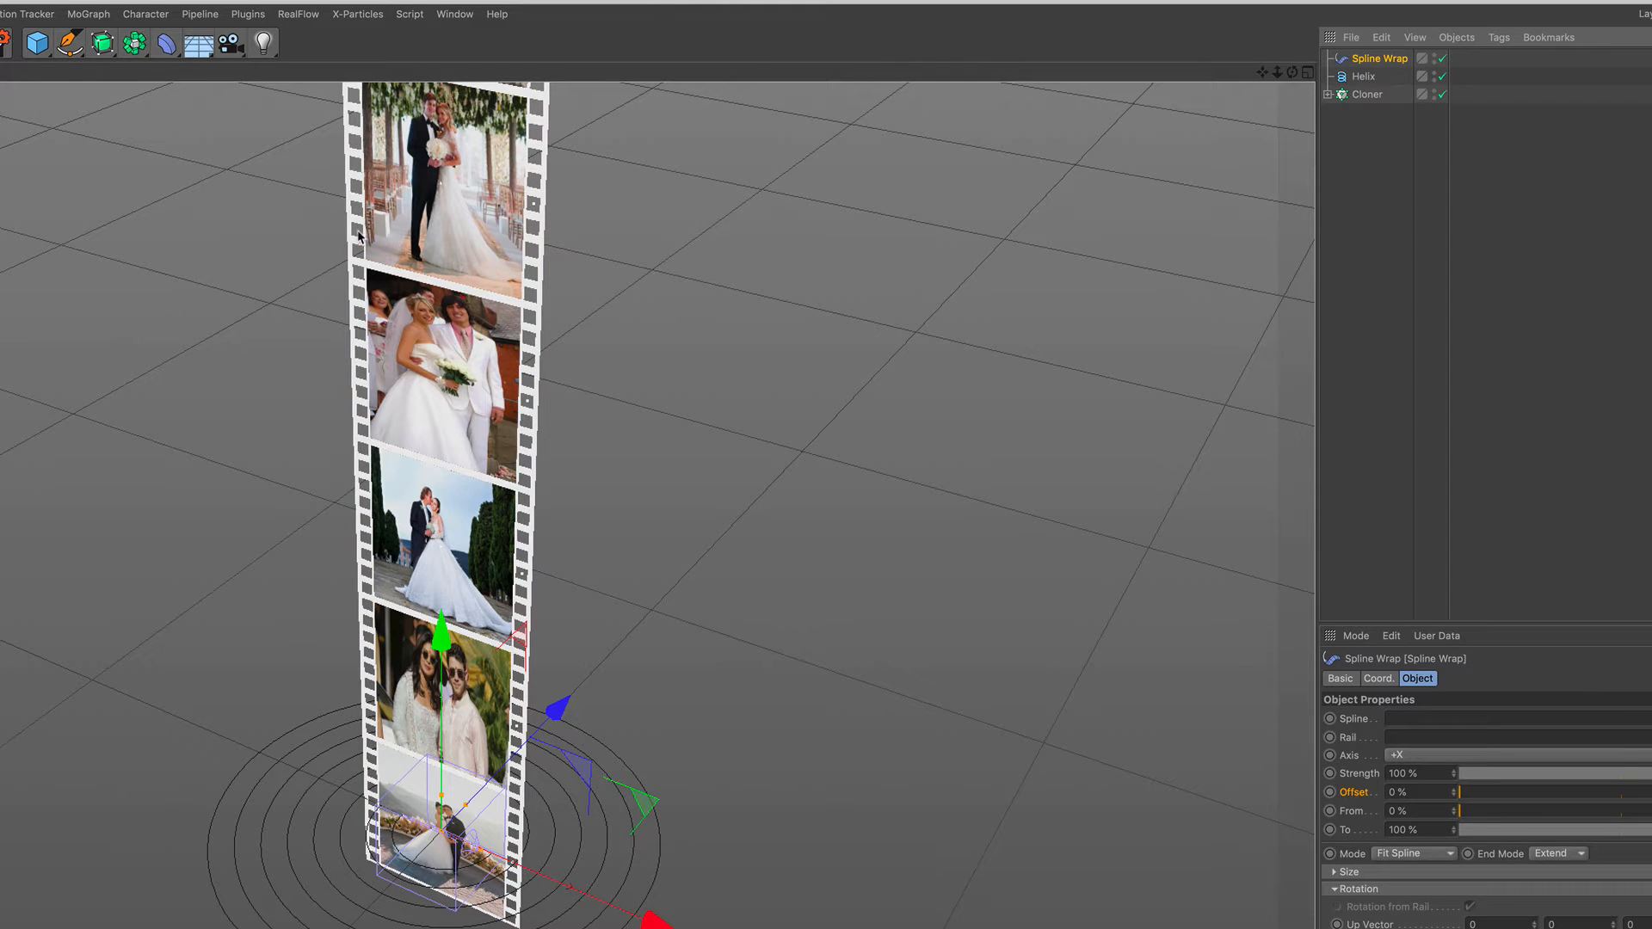
# Move the Helix below the Cloner in the object list, and group the Spline Wrap and Cloner together under a Null
pyautogui.moveTo(1372, 79); pyautogui.dragTo(1369, 157)
pyautogui.click(1367, 79)
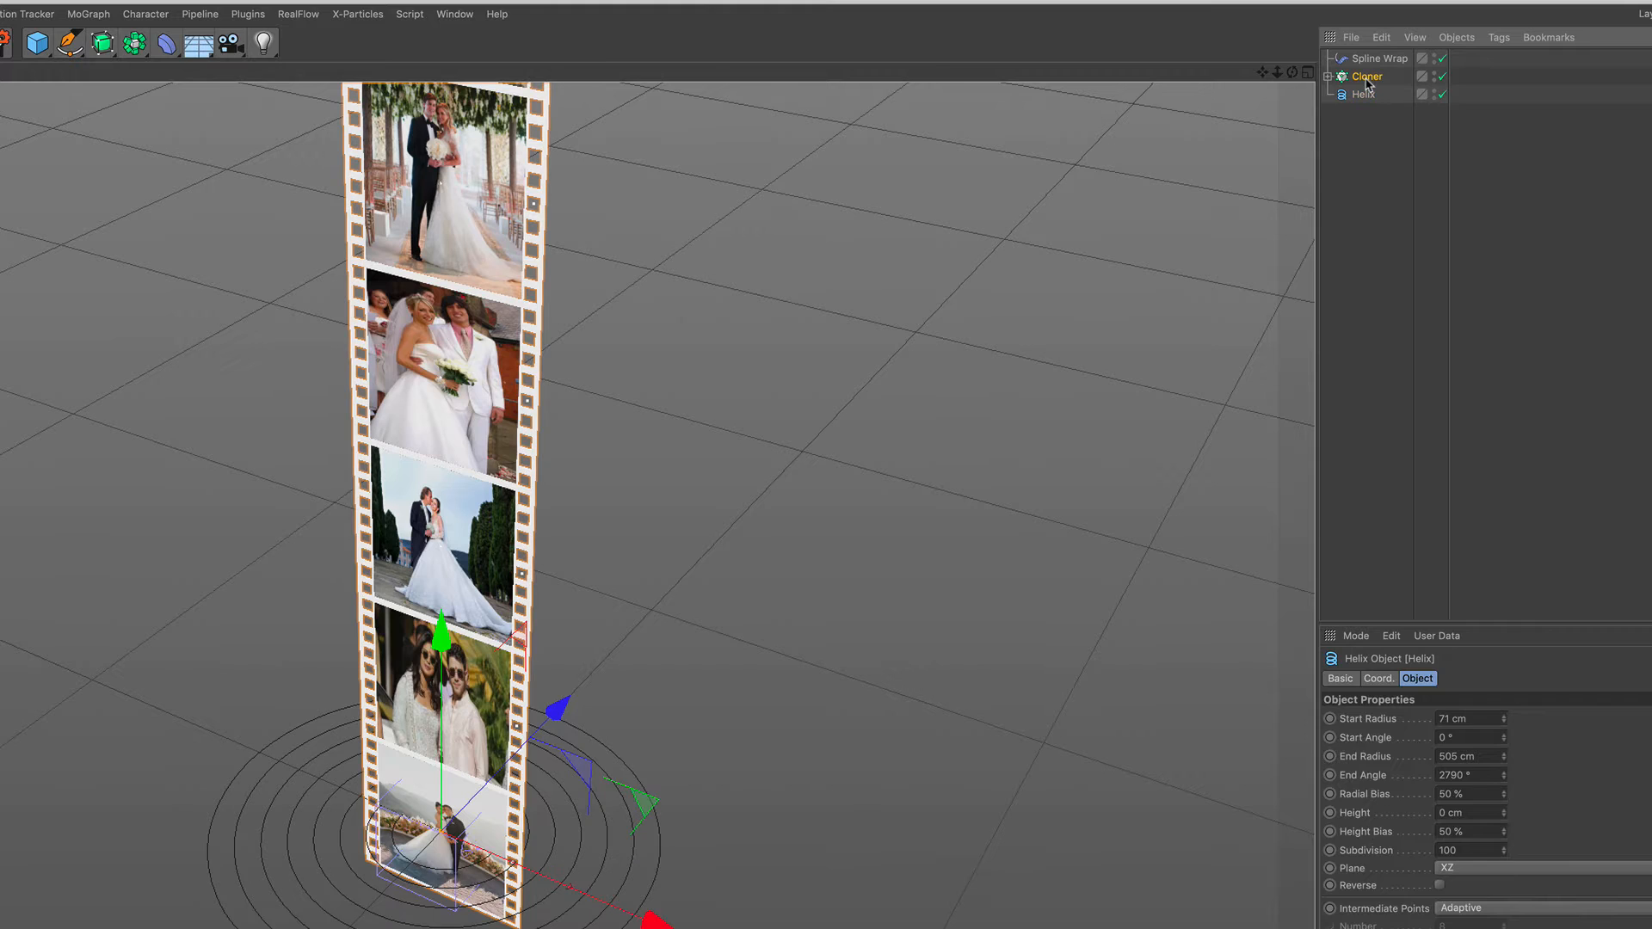
pyautogui.keyDown('ctrl'); pyautogui.click(1378, 58); pyautogui.keyUp('ctrl')
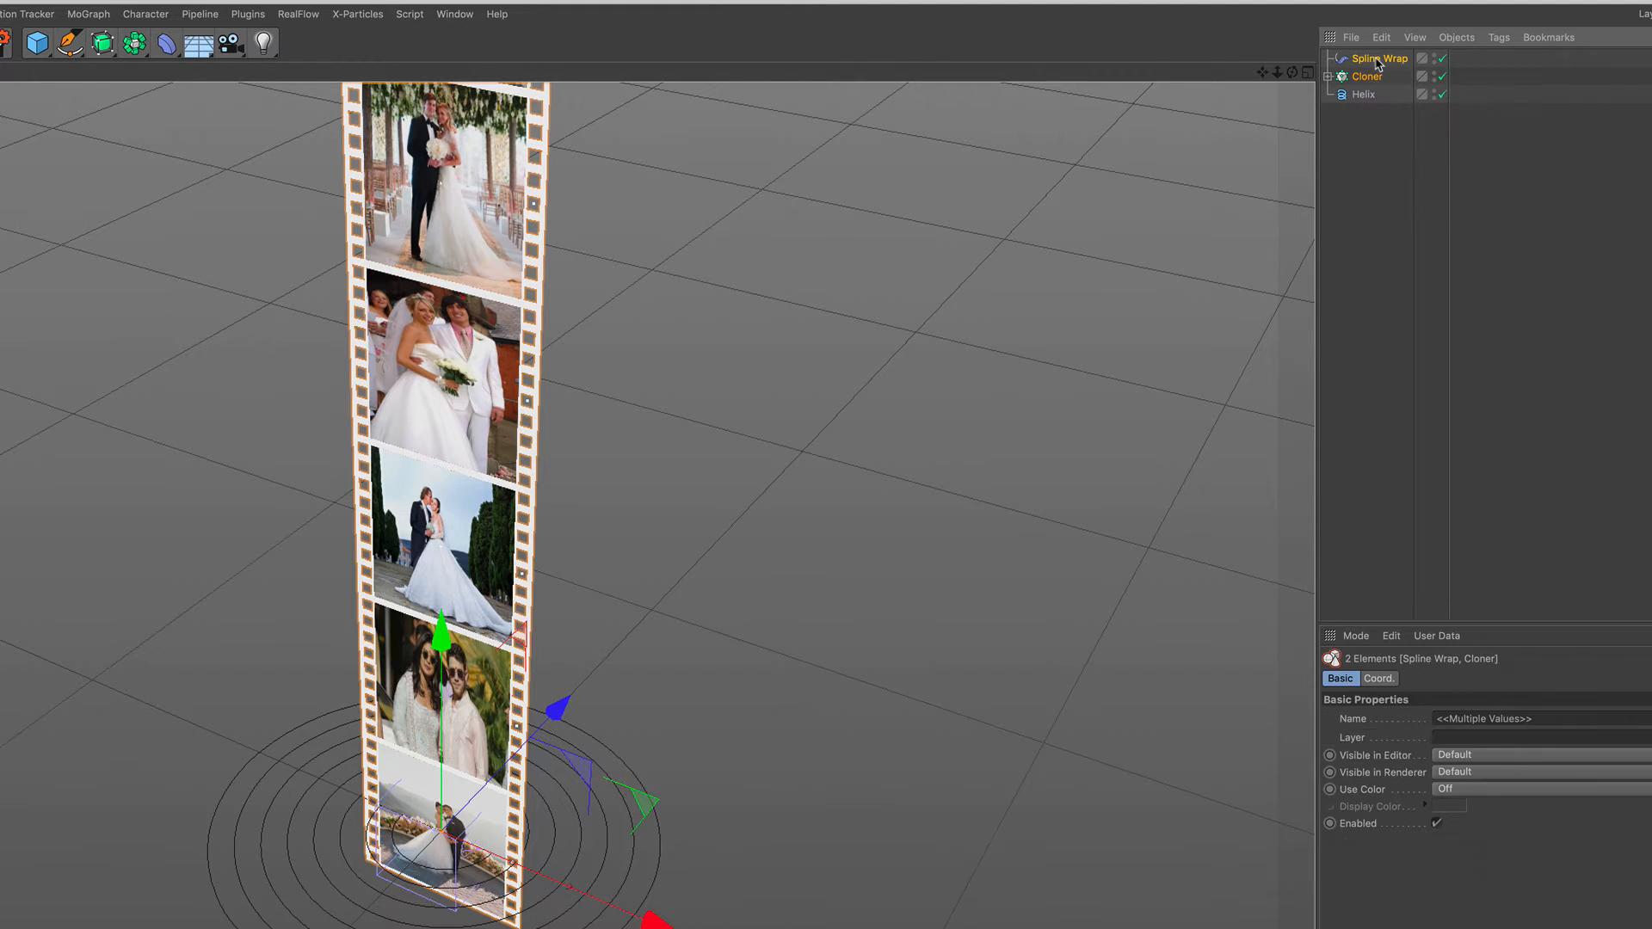
pyautogui.rightClick(1378, 63)
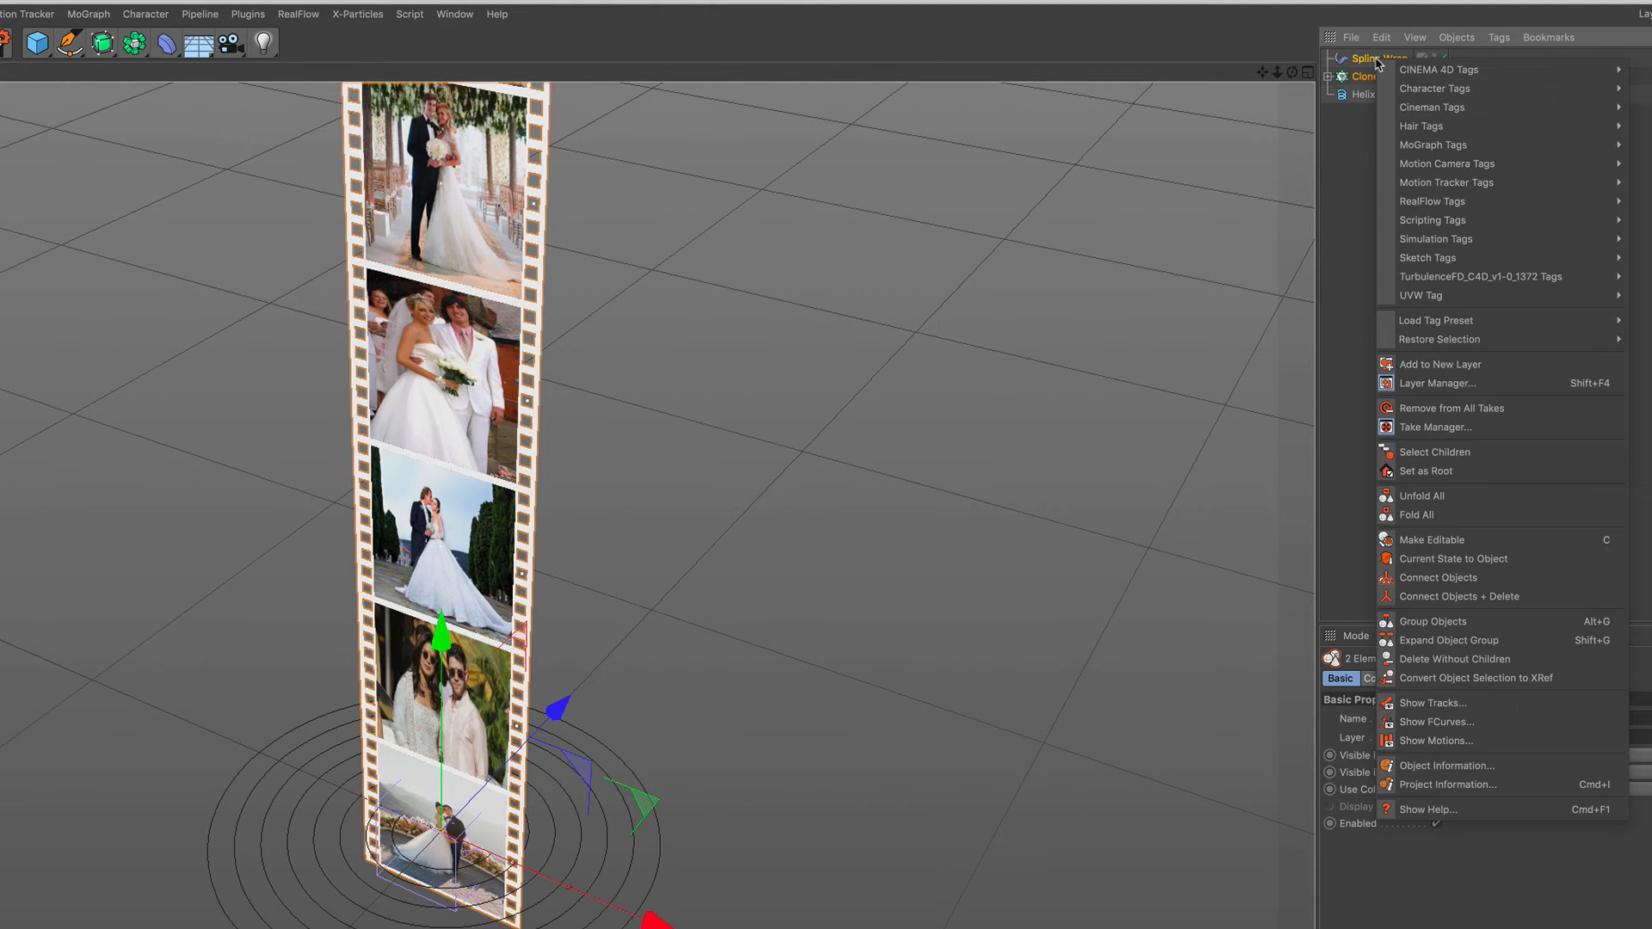
pyautogui.click(1489, 621)
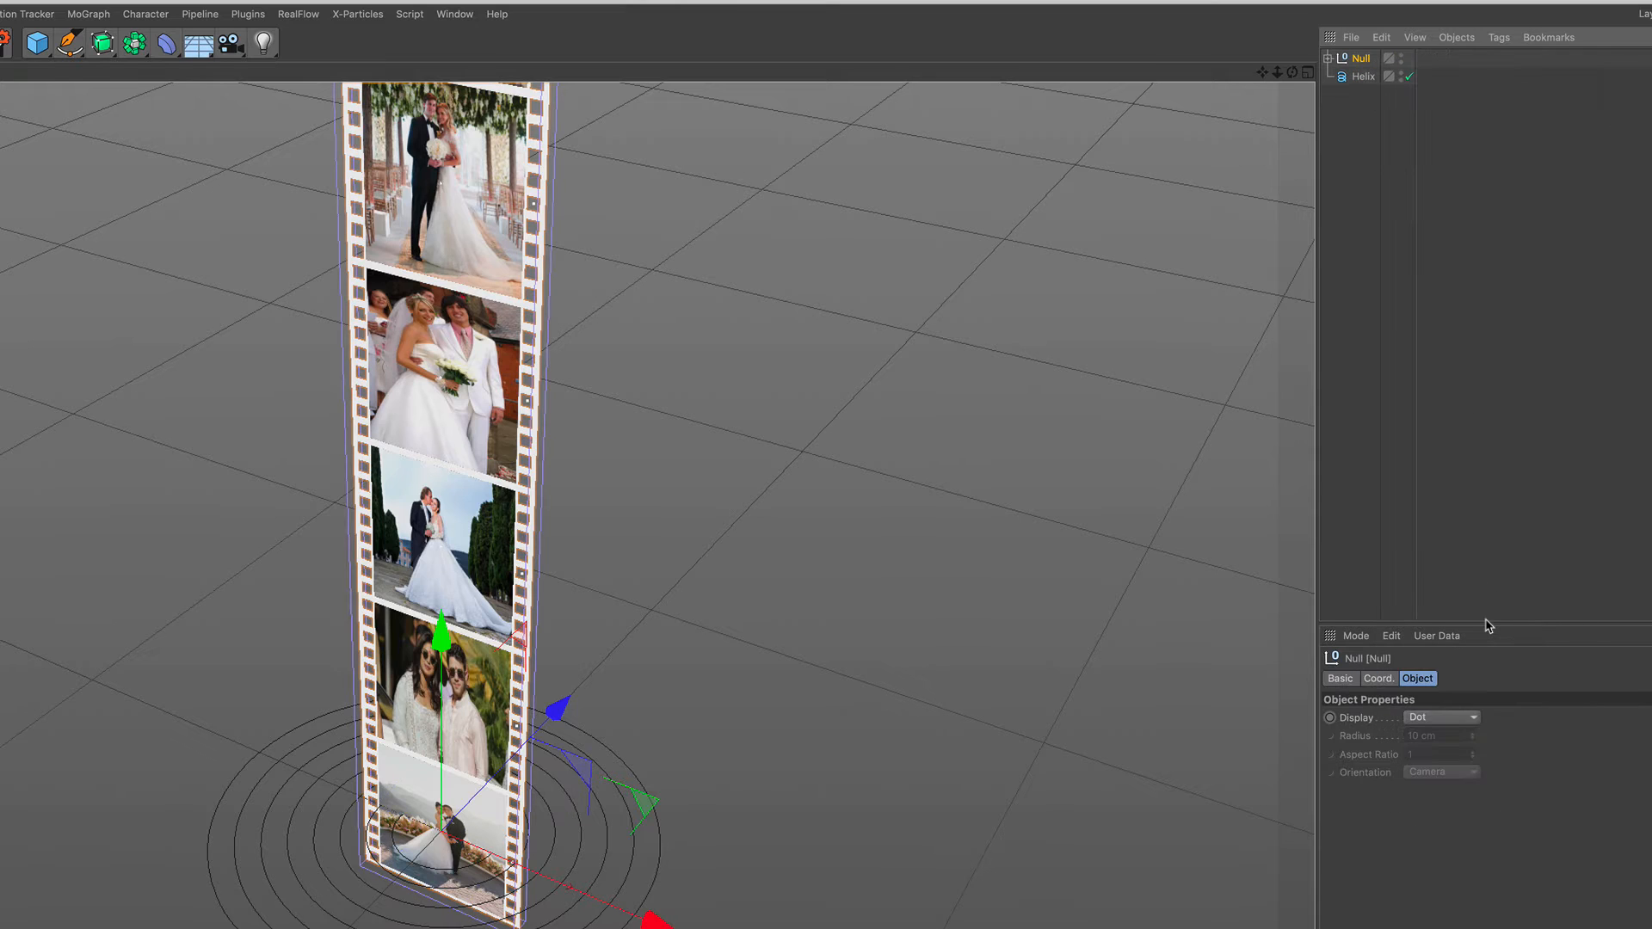
# Assign the Helix as the Spline Wrap's spline and set its axis to +Y
pyautogui.click(1327, 58)
pyautogui.click(1389, 81)
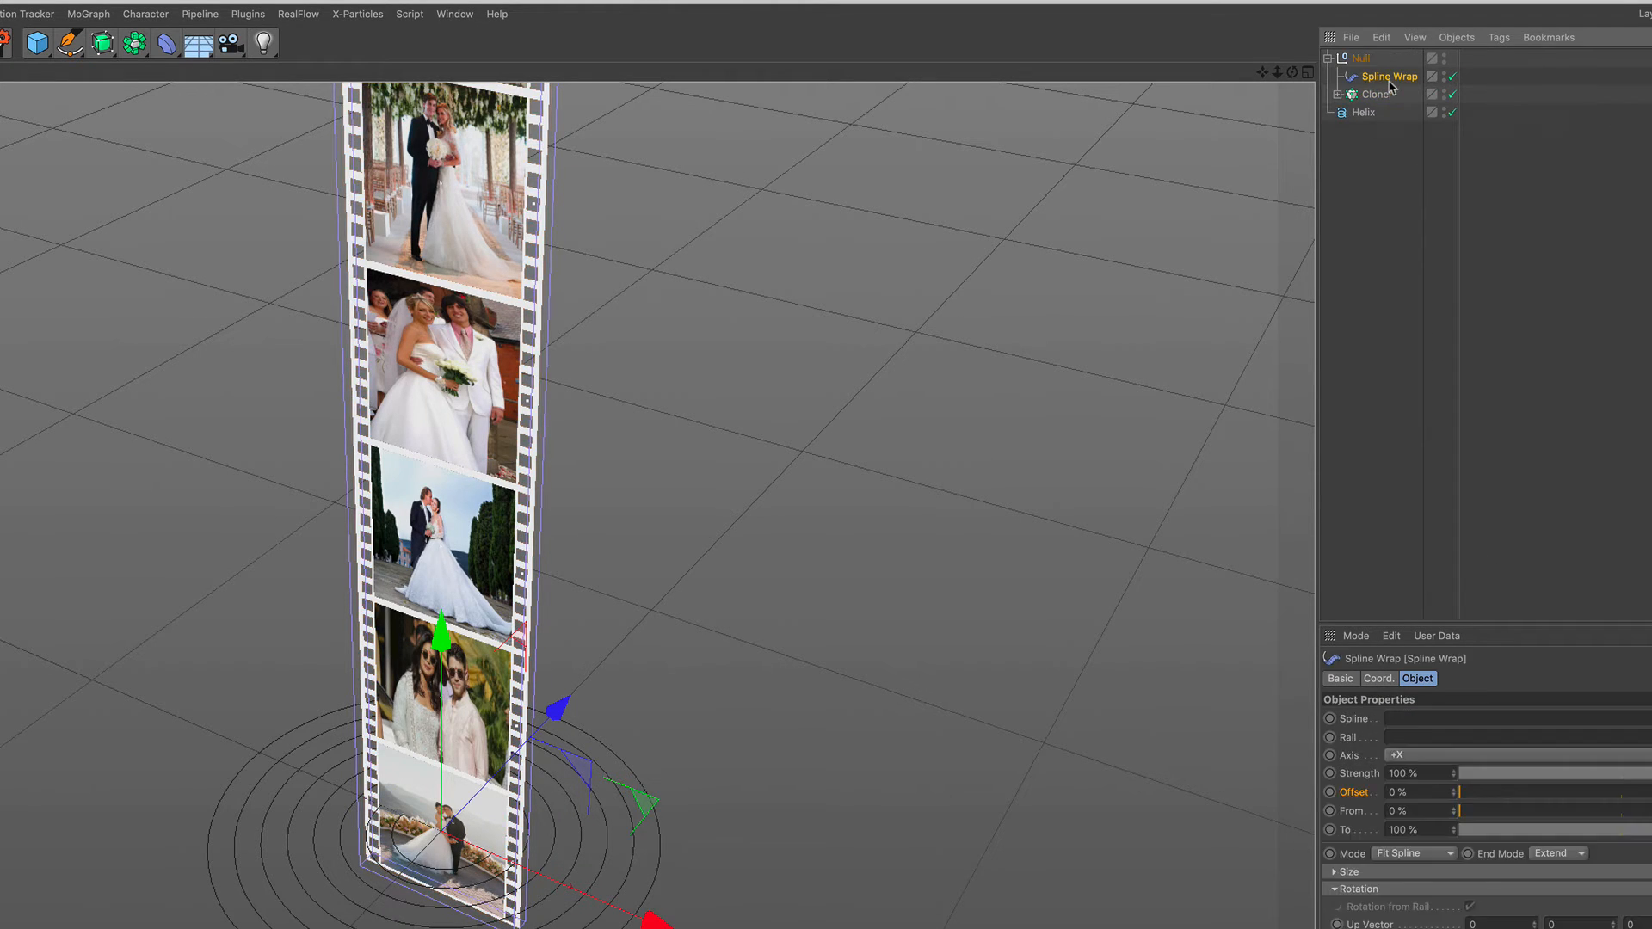
pyautogui.moveTo(1364, 113); pyautogui.dragTo(1420, 724)
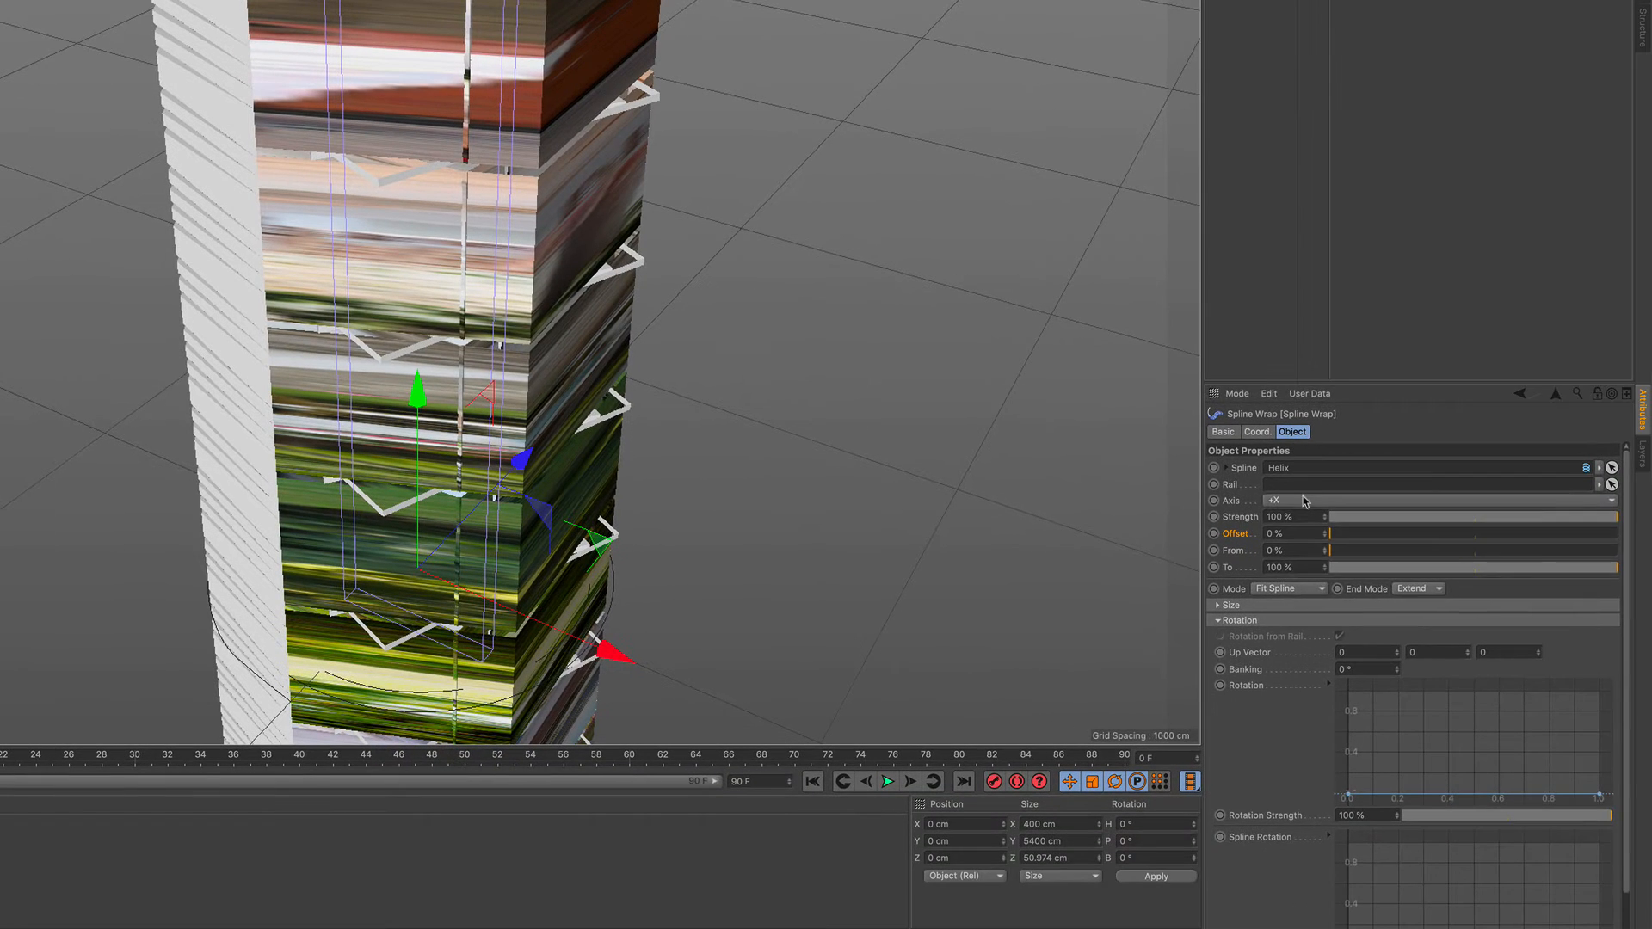
pyautogui.click(1426, 754)
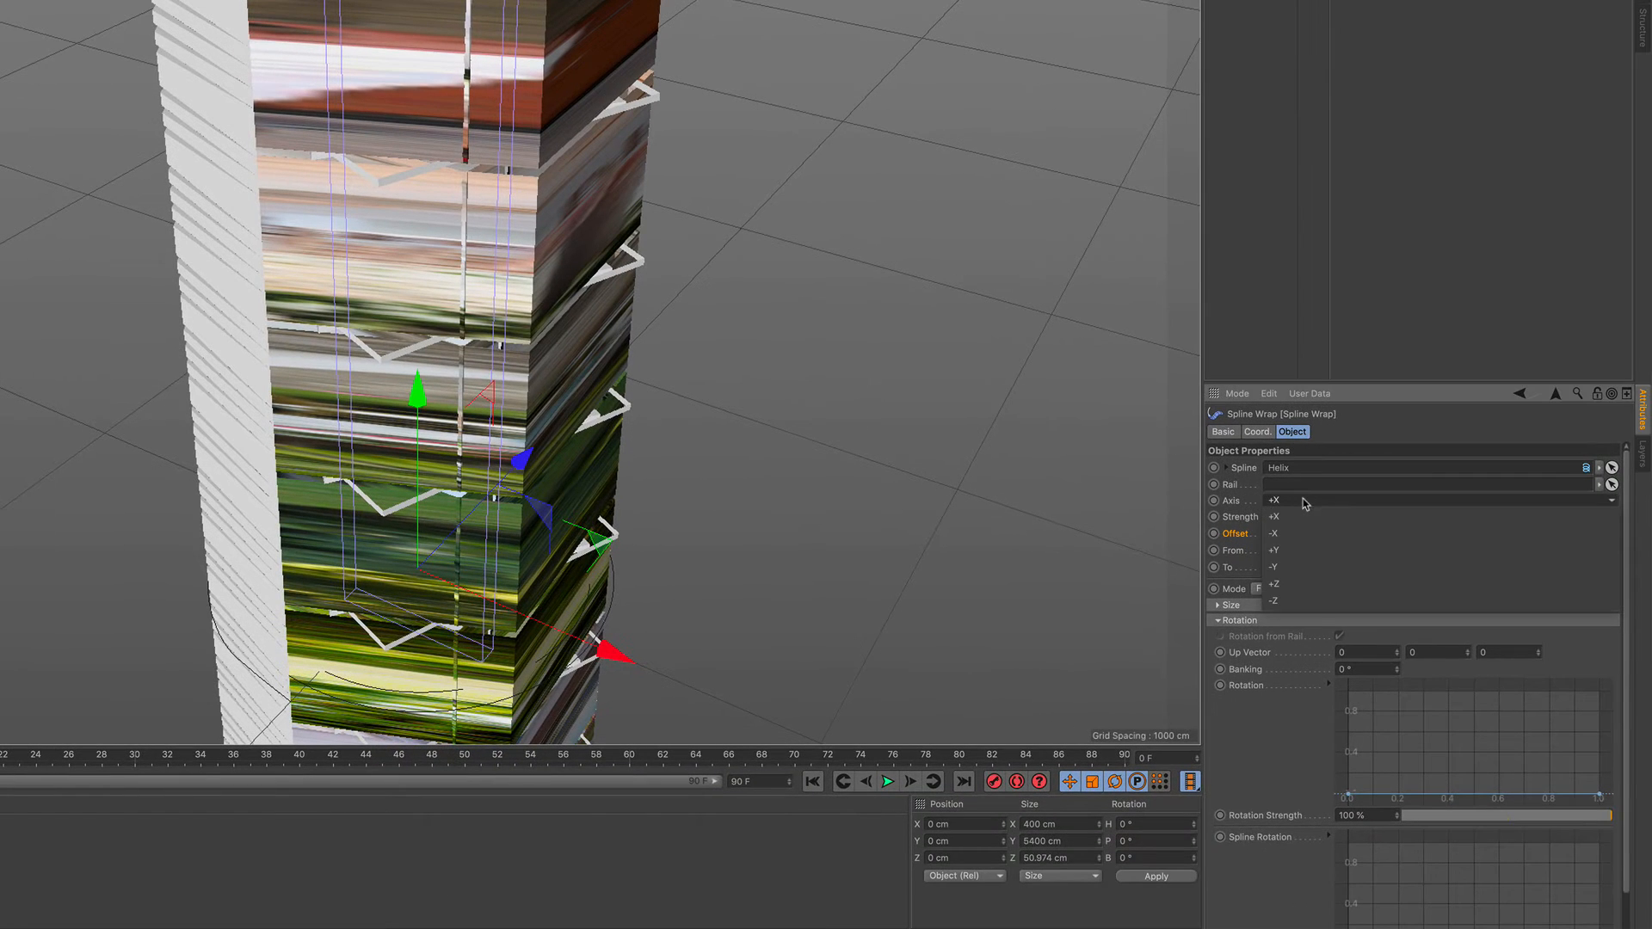
pyautogui.click(1298, 550)
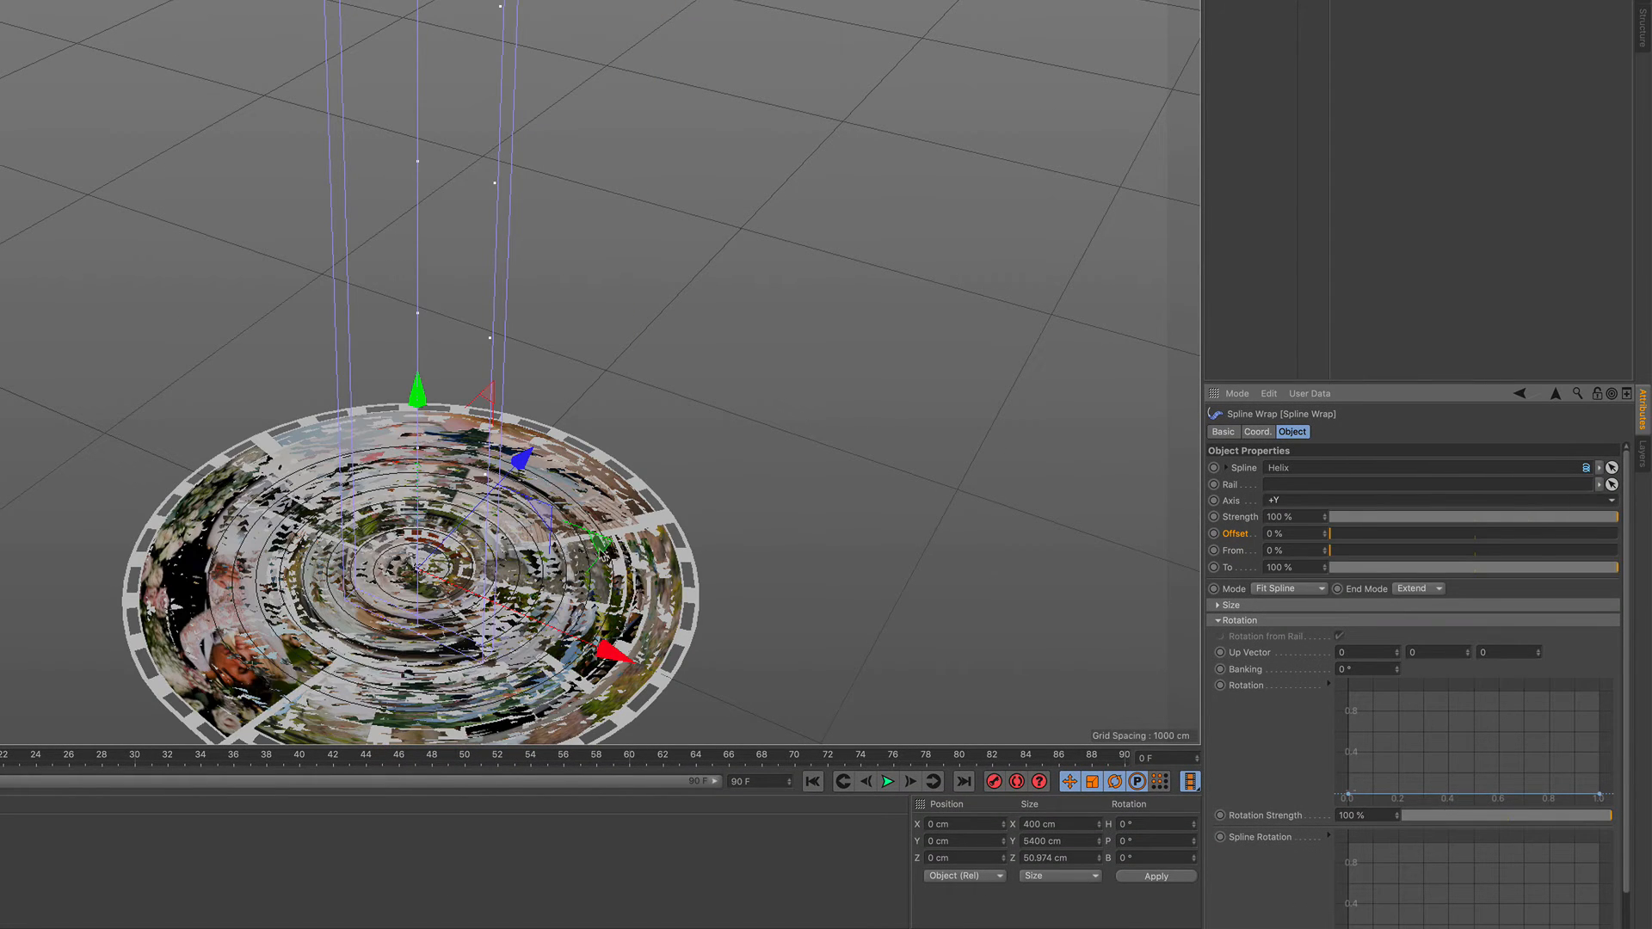
# Set the second Up Vector value of the Spline Wrap to 1 so the film strip stands upright along the spiral
pyautogui.scroll(-5, 430, 430)
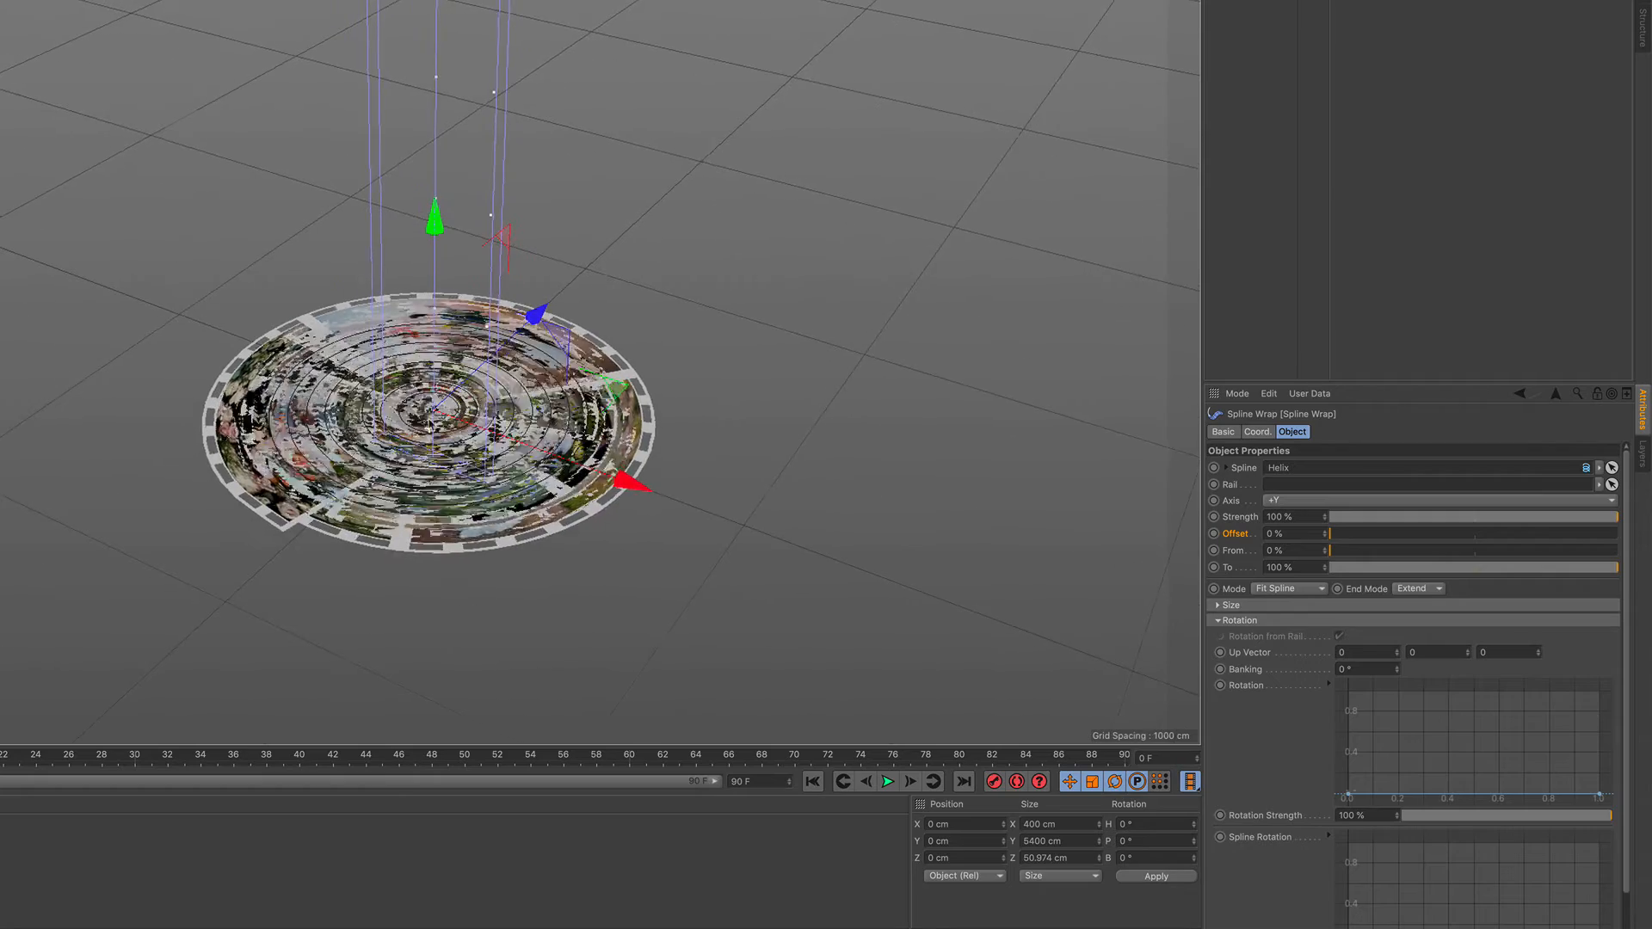
pyautogui.scroll(4, 431, 424)
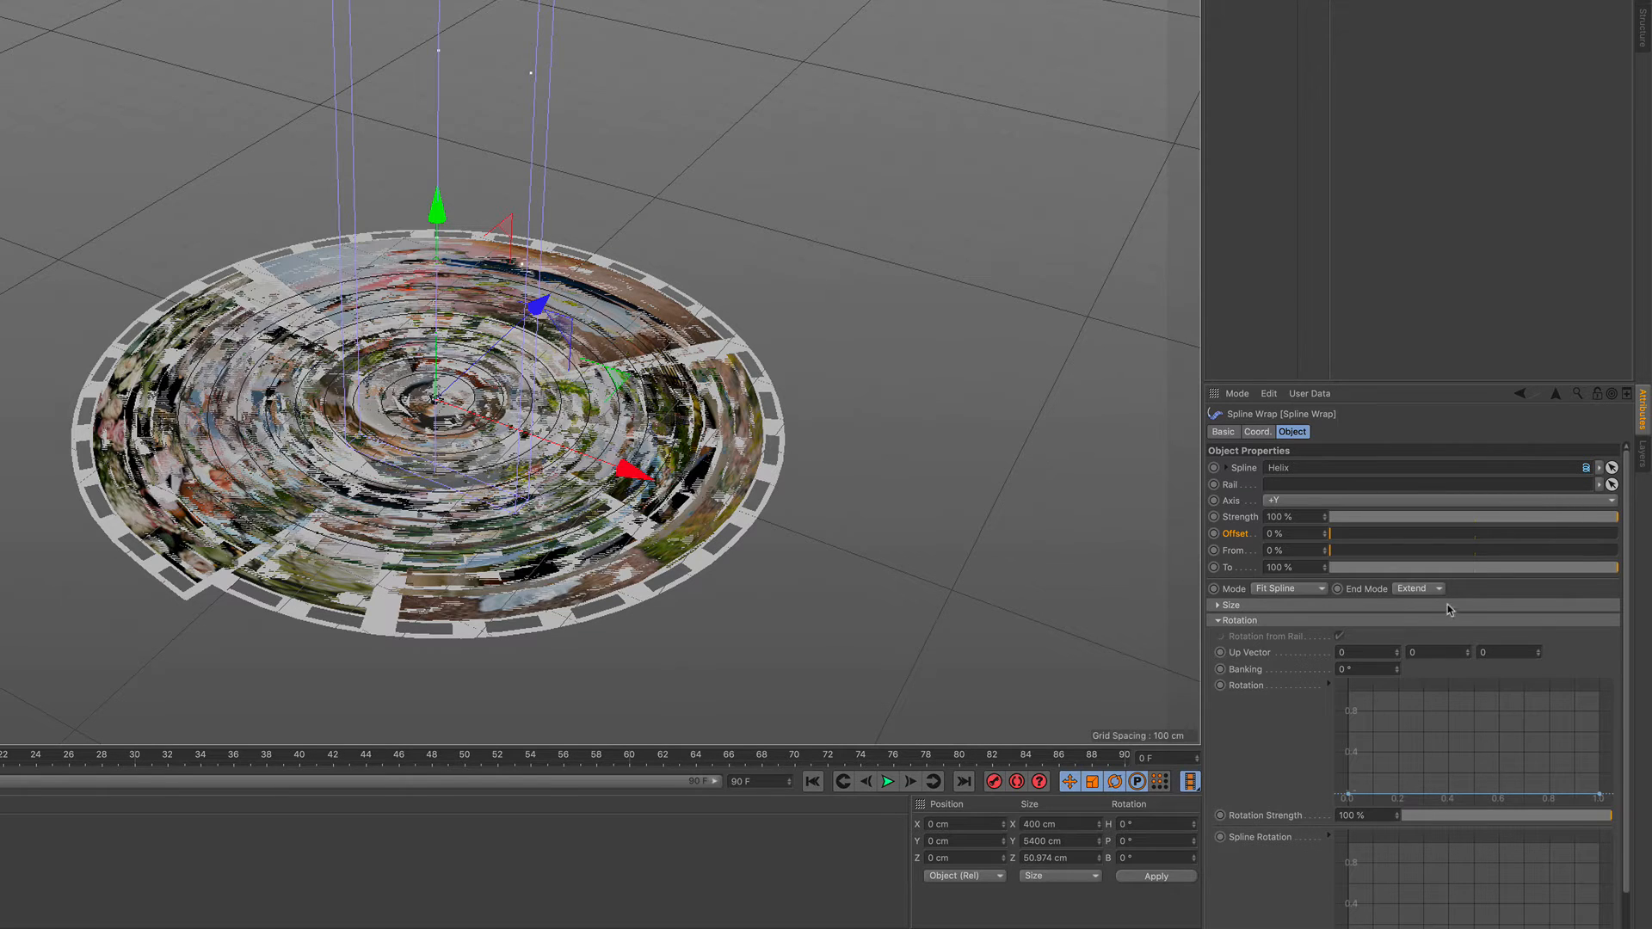
pyautogui.click(1466, 650)
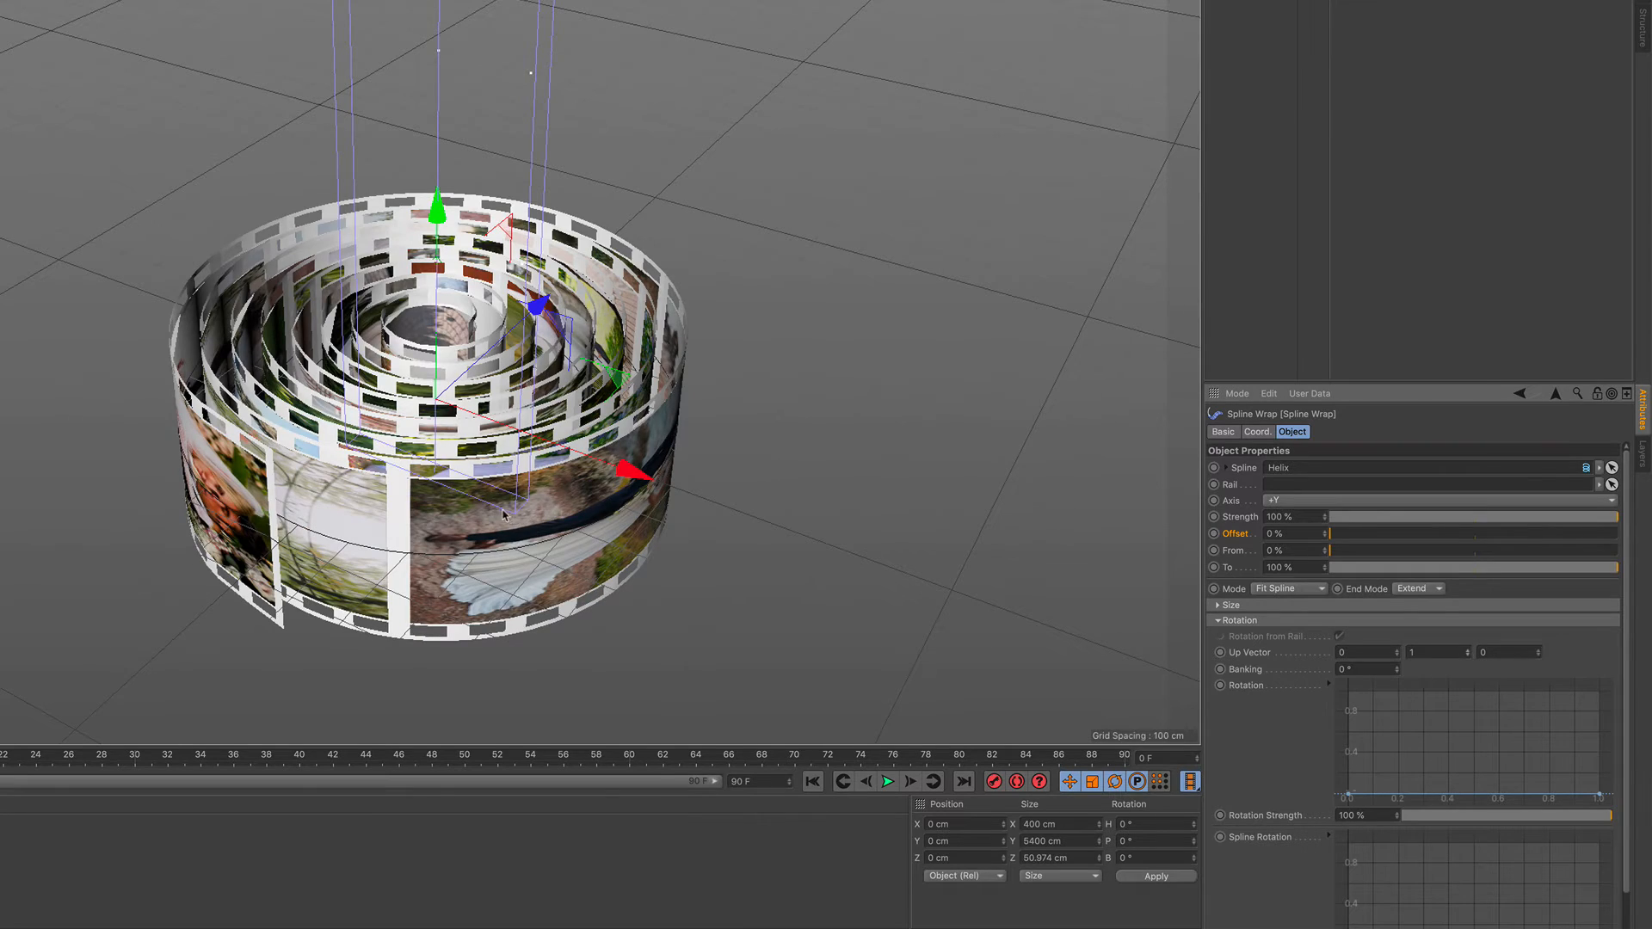
pyautogui.keyDown('alt'); pyautogui.moveTo(489, 509); pyautogui.dragTo(510, 458, button='right'); pyautogui.keyUp('alt')
pyautogui.keyDown('alt'); pyautogui.moveTo(510, 459); pyautogui.dragTo(714, 456); pyautogui.keyUp('alt')
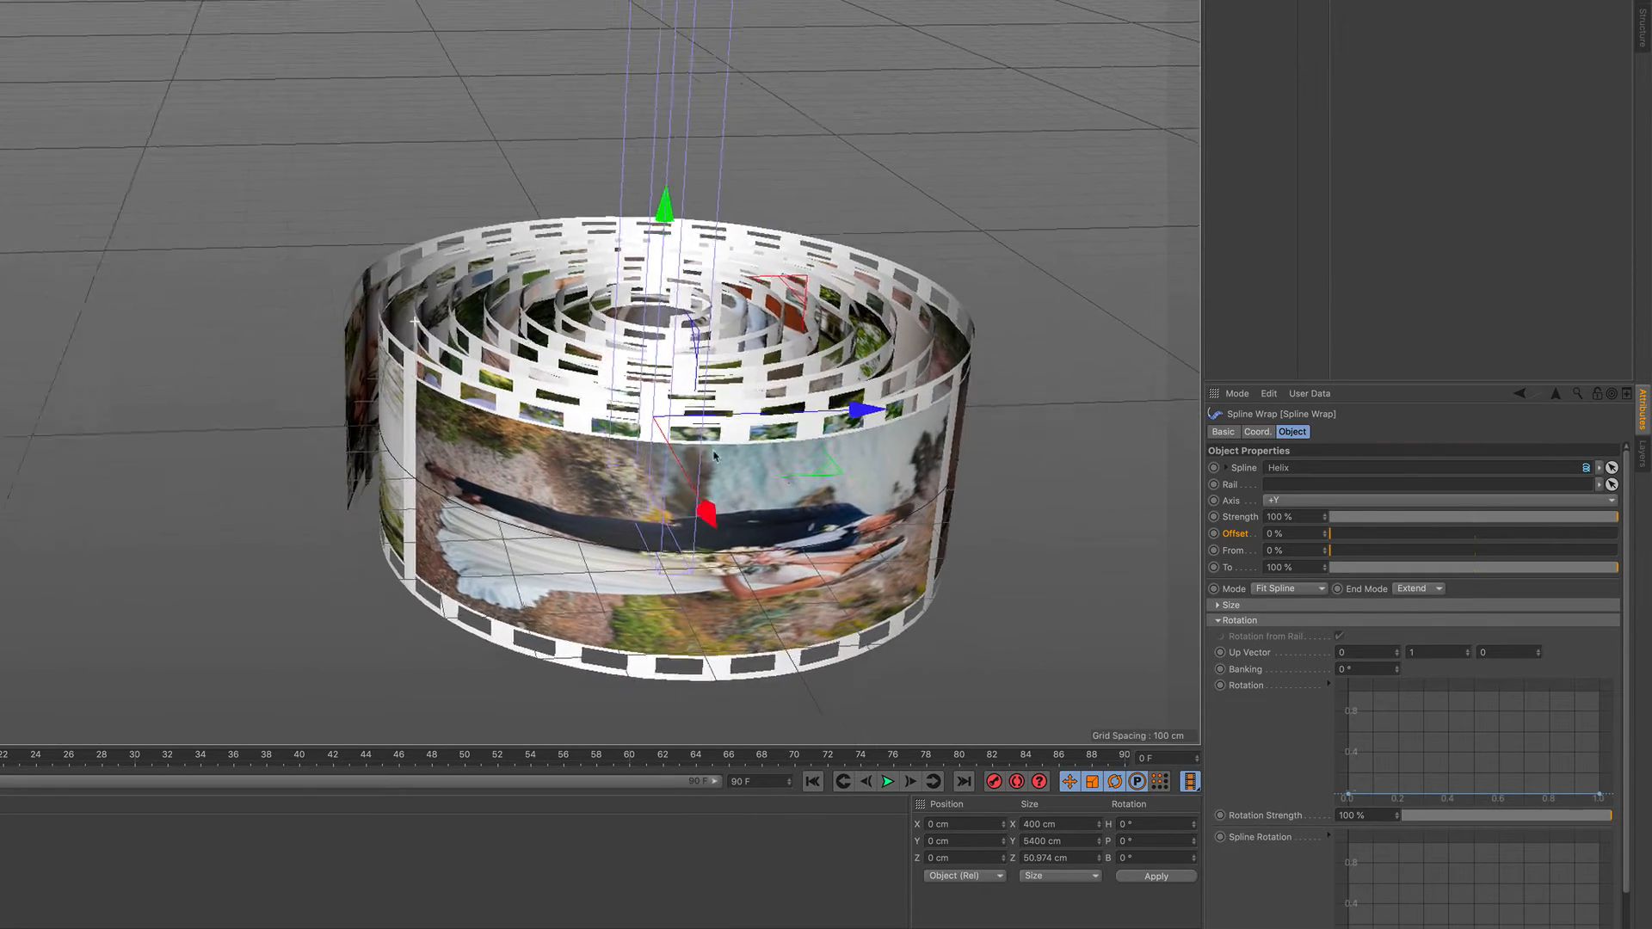
pyautogui.keyDown('alt'); pyautogui.moveTo(714, 456); pyautogui.dragTo(484, 363, button='middle'); pyautogui.keyUp('alt')
pyautogui.keyDown('alt'); pyautogui.moveTo(484, 370); pyautogui.dragTo(474, 469, button='right'); pyautogui.keyUp('alt')
pyautogui.keyDown('alt'); pyautogui.moveTo(376, 449); pyautogui.dragTo(428, 470); pyautogui.keyUp('alt')
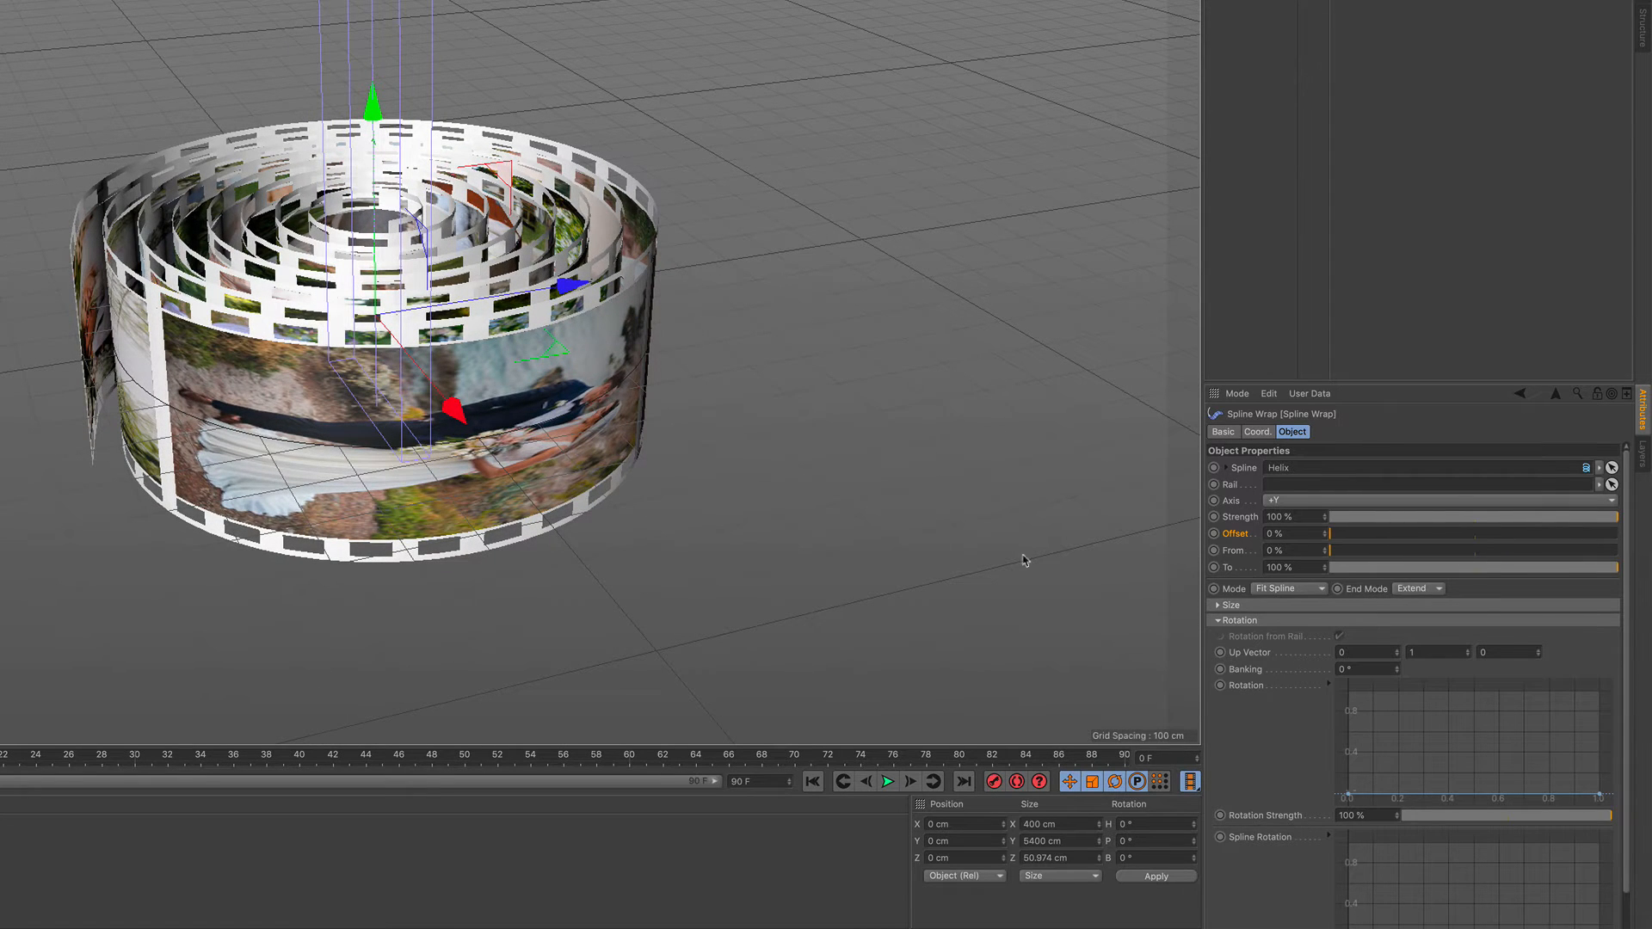
# Set the Spline Wrap's mode to Keep Length
pyautogui.click(1281, 590)
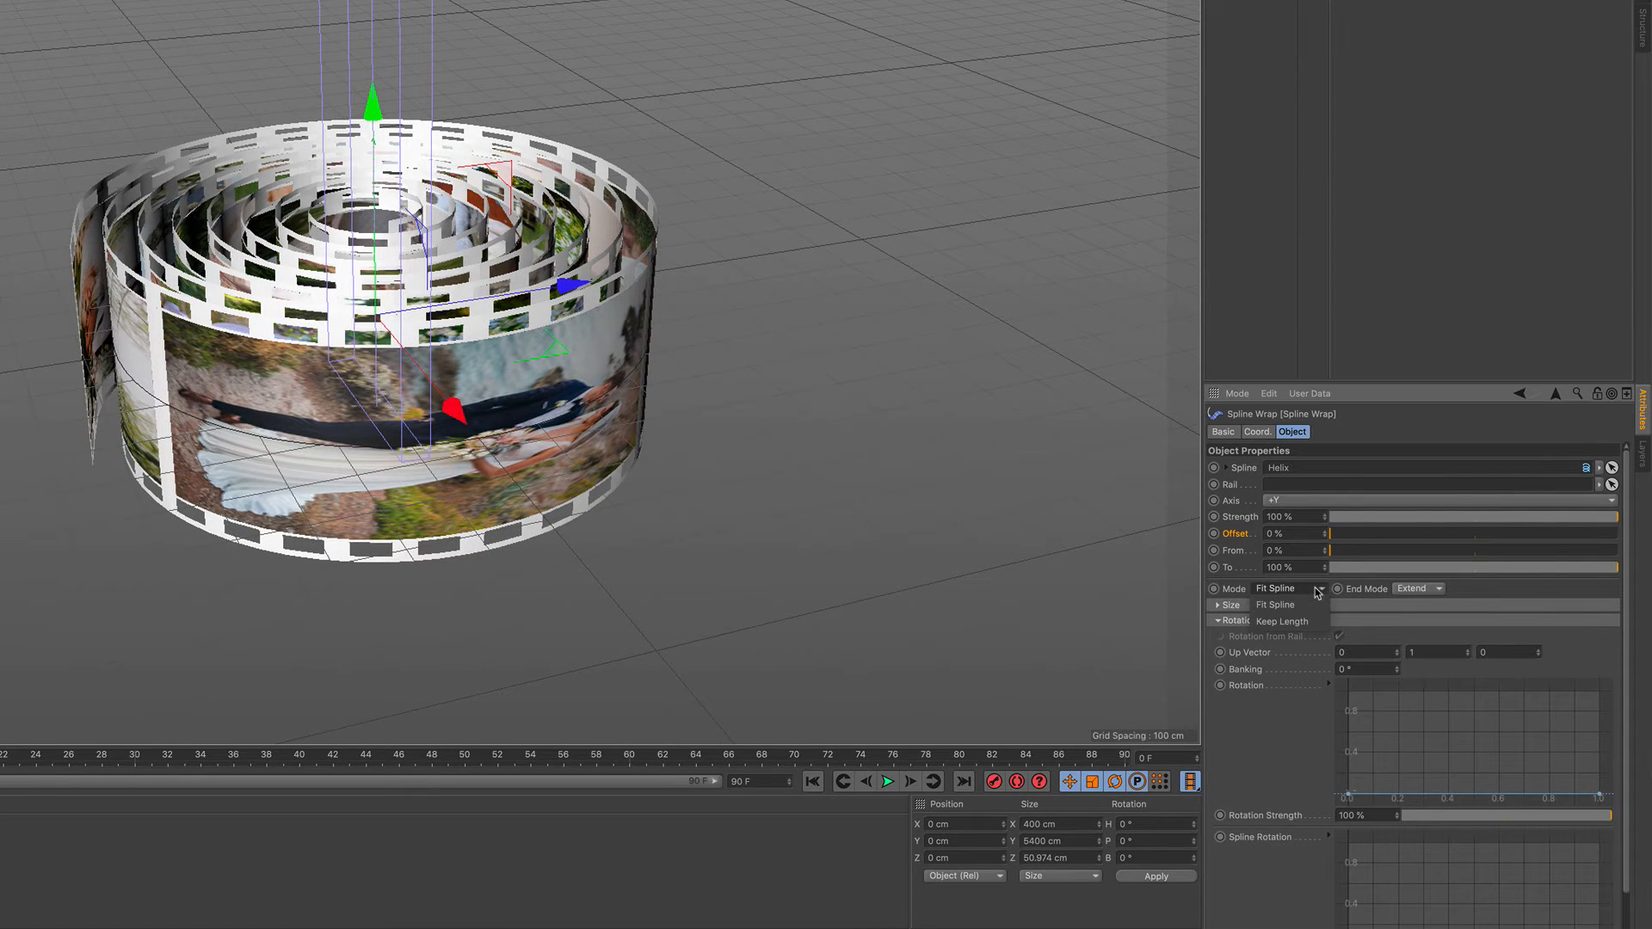
pyautogui.click(1282, 621)
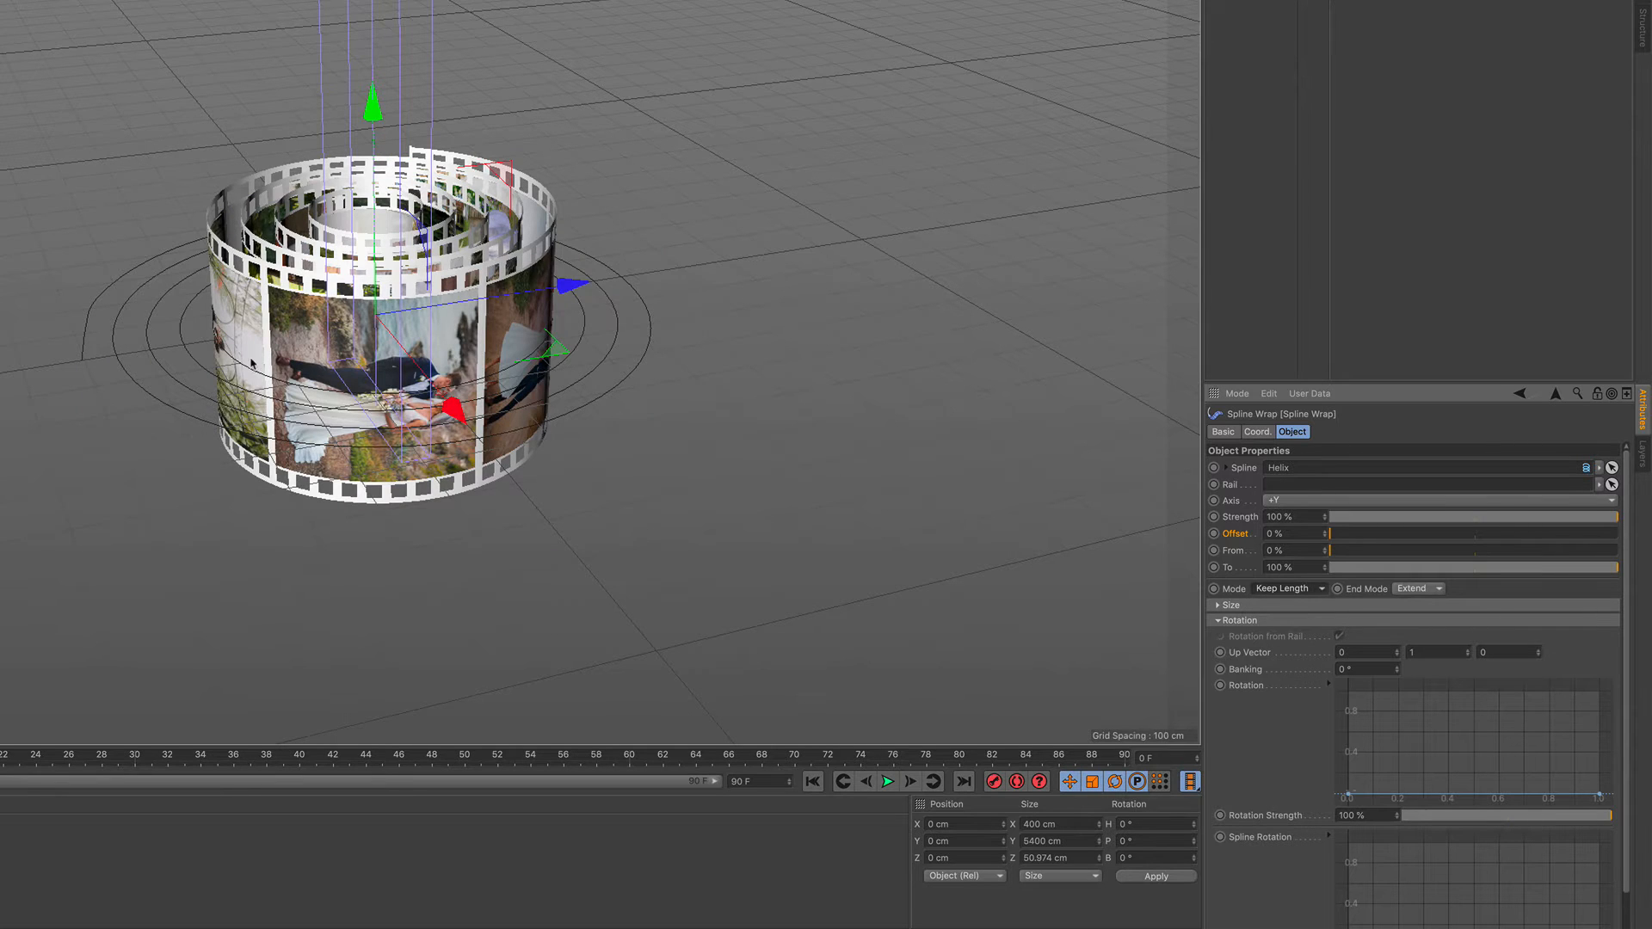
pyautogui.keyDown('alt'); pyautogui.moveTo(318, 355); pyautogui.dragTo(327, 301, button='right'); pyautogui.keyUp('alt')
pyautogui.keyDown('alt'); pyautogui.moveTo(327, 301); pyautogui.dragTo(353, 366); pyautogui.keyUp('alt')
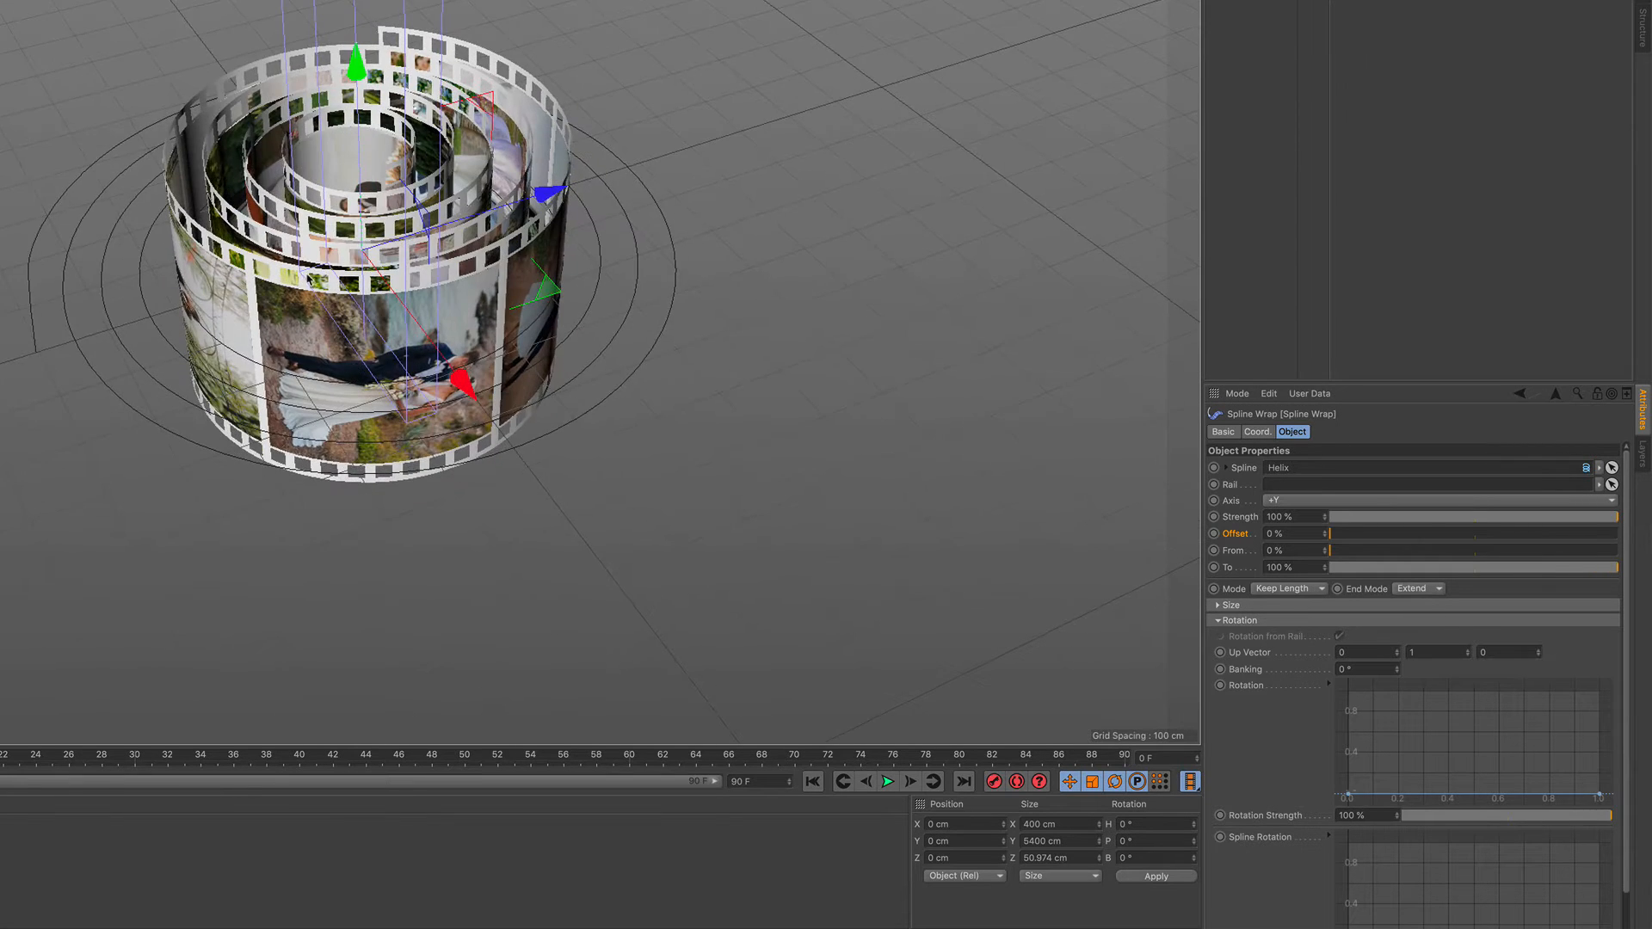
pyautogui.keyDown('alt'); pyautogui.moveTo(311, 277); pyautogui.dragTo(449, 385, button='middle'); pyautogui.keyUp('alt')
pyautogui.keyDown('alt'); pyautogui.moveTo(448, 385); pyautogui.dragTo(453, 342, button='right'); pyautogui.keyUp('alt')
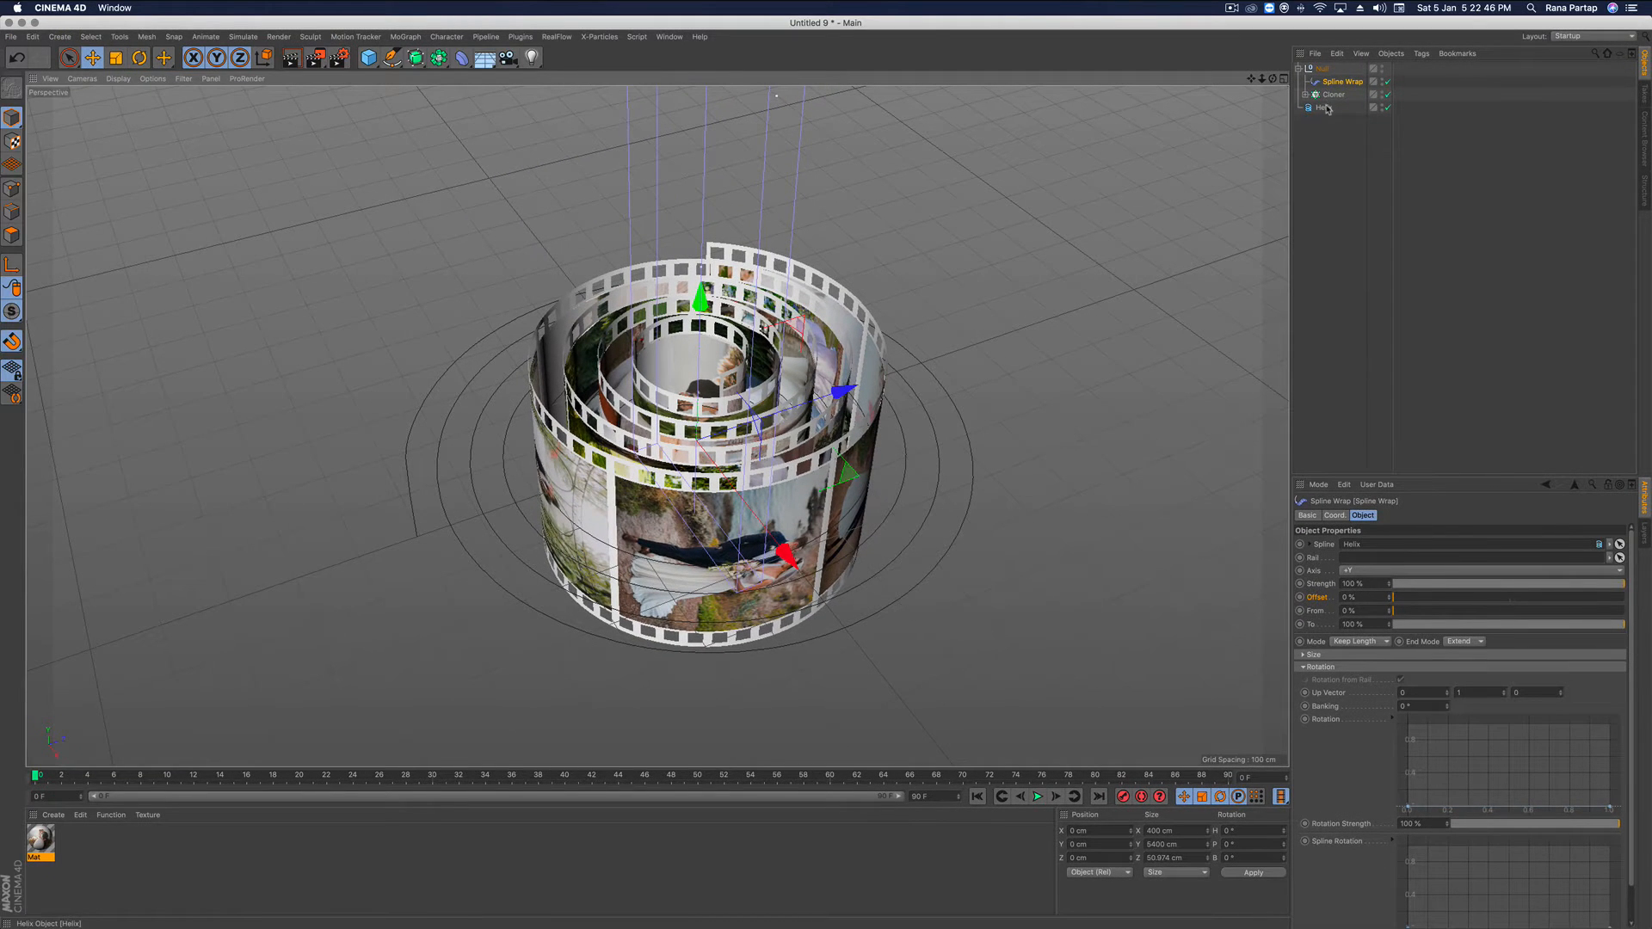
# Set the Helix's end angle to 1443° and reduce its start radius to narrow the centre of the roll
pyautogui.click(1325, 108)
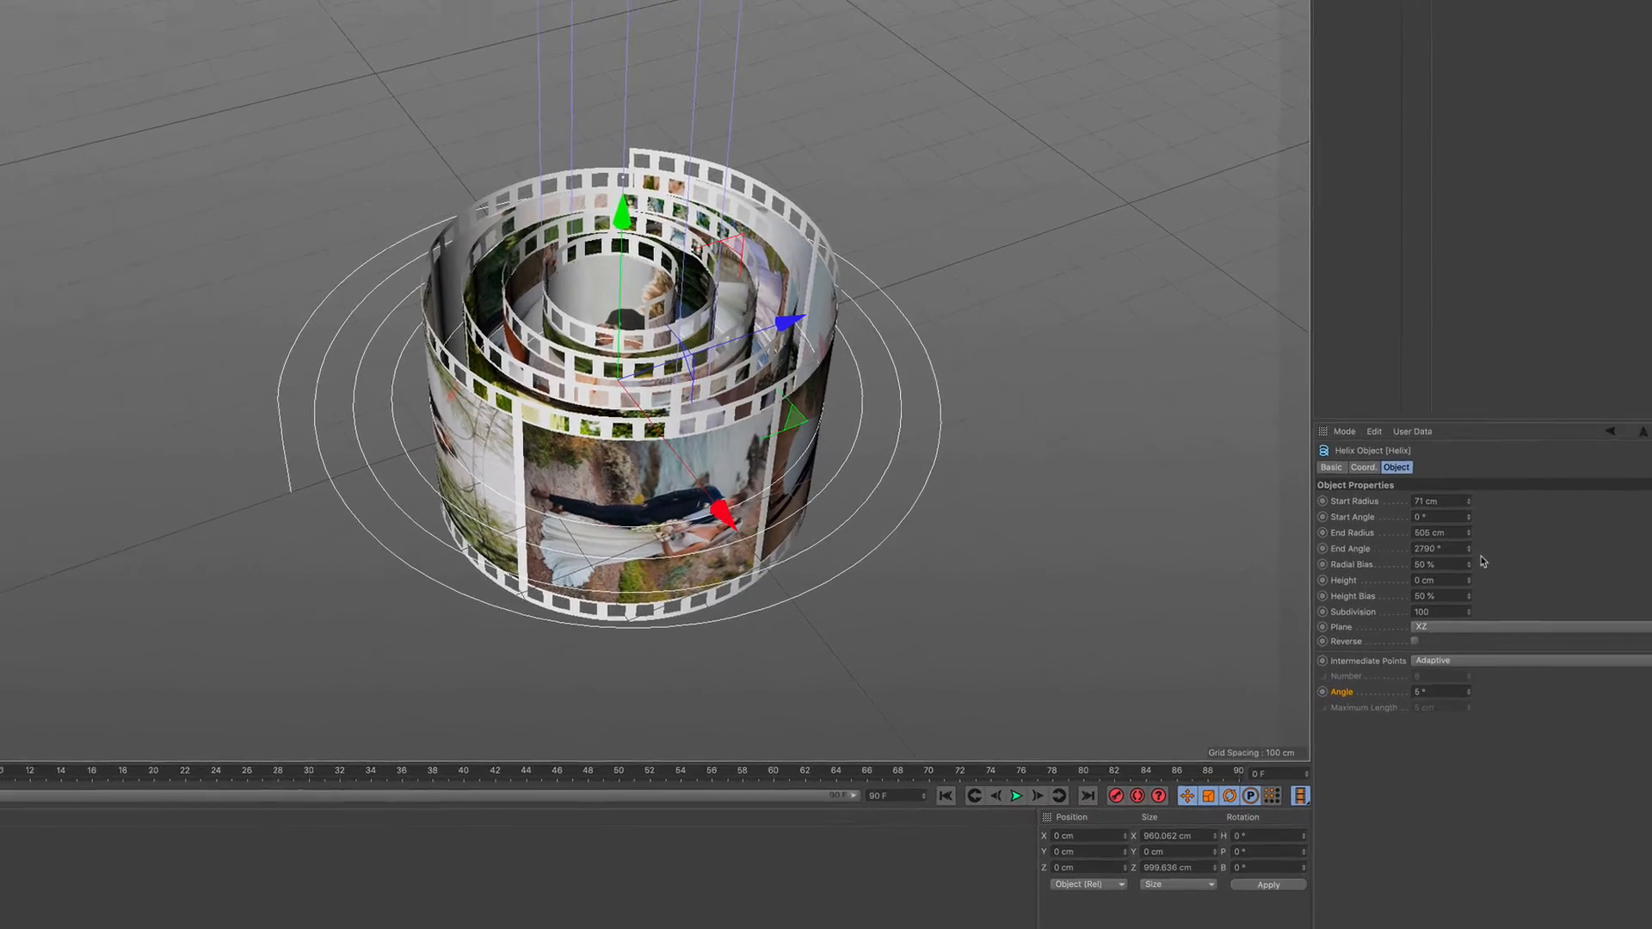
pyautogui.moveTo(1469, 548)
pyautogui.mouseDown()
pyautogui.moveTo(1479, 616)
pyautogui.moveTo(1485, 547)
pyautogui.mouseUp()
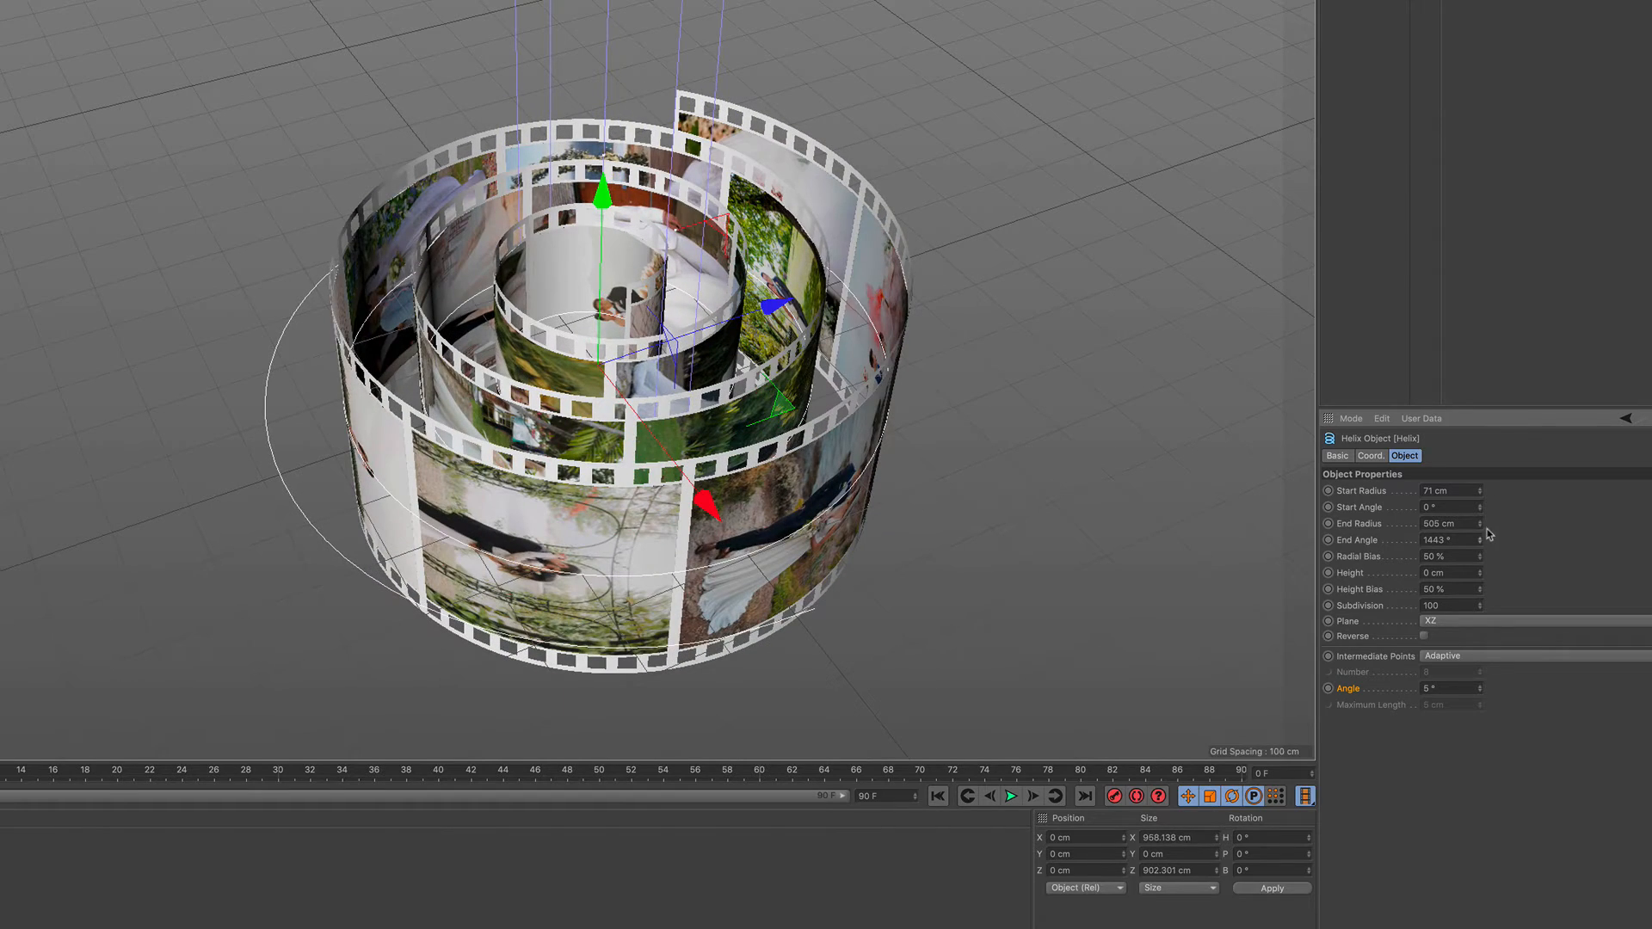
pyautogui.moveTo(1480, 491)
pyautogui.mouseDown()
pyautogui.moveTo(1480, 542)
pyautogui.moveTo(1480, 499)
pyautogui.mouseUp()
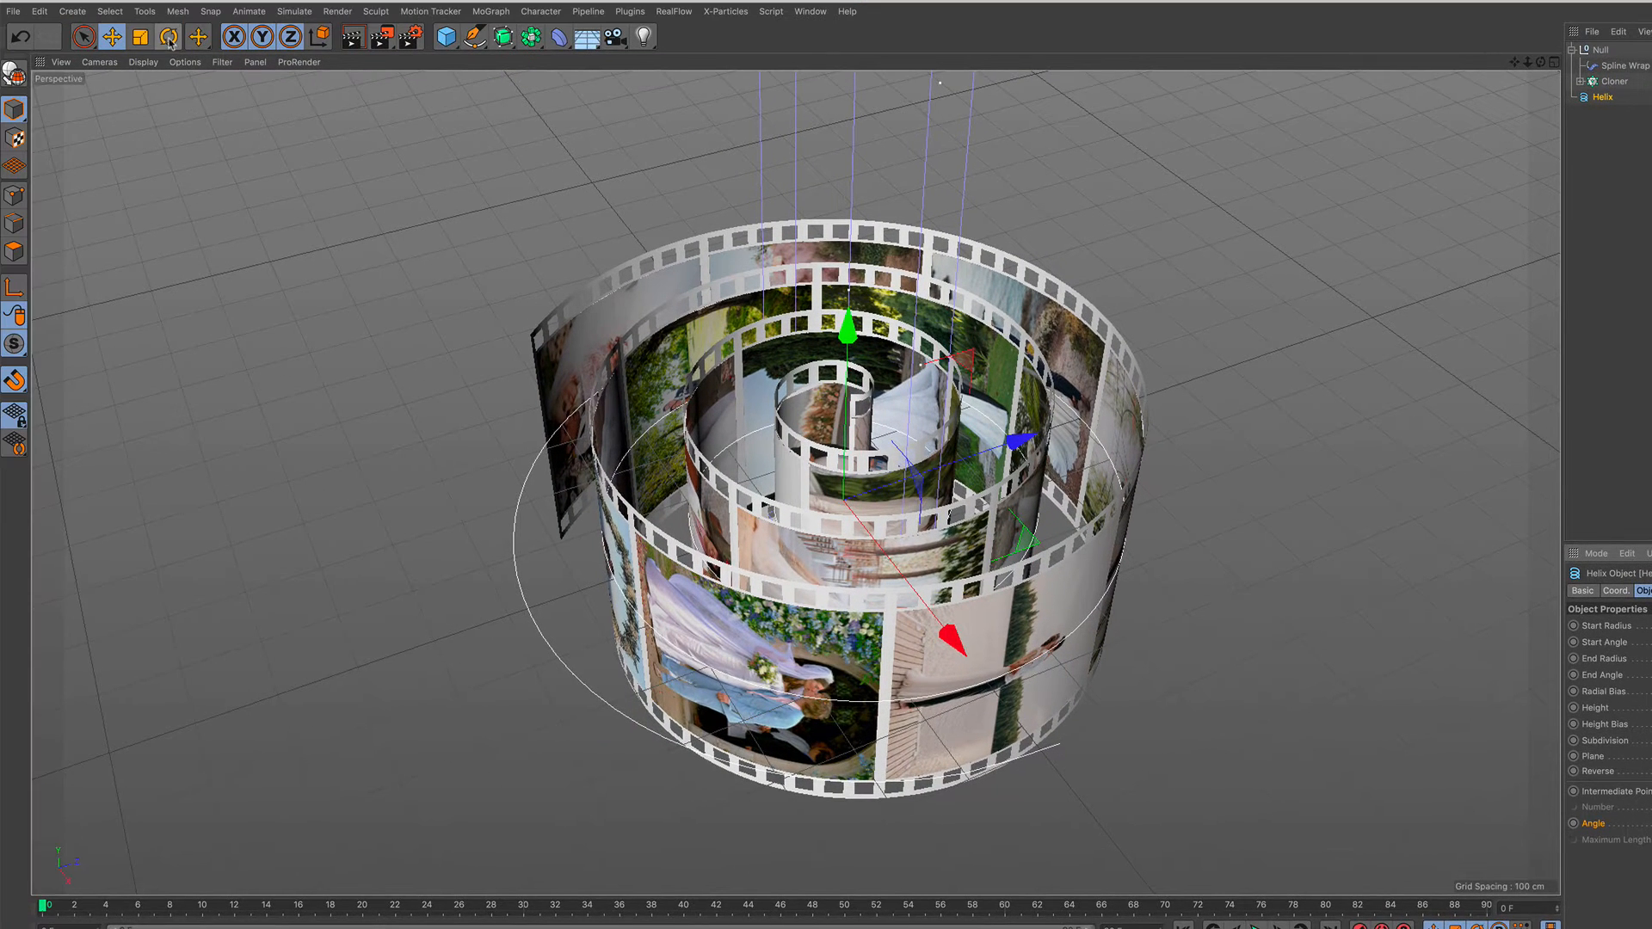
# Scale the Helix down to an end radius of about 105 cm and raise its end angle to 5805° for a tight roll
pyautogui.click(140, 37)
pyautogui.moveTo(1213, 299); pyautogui.dragTo(1216, 347)
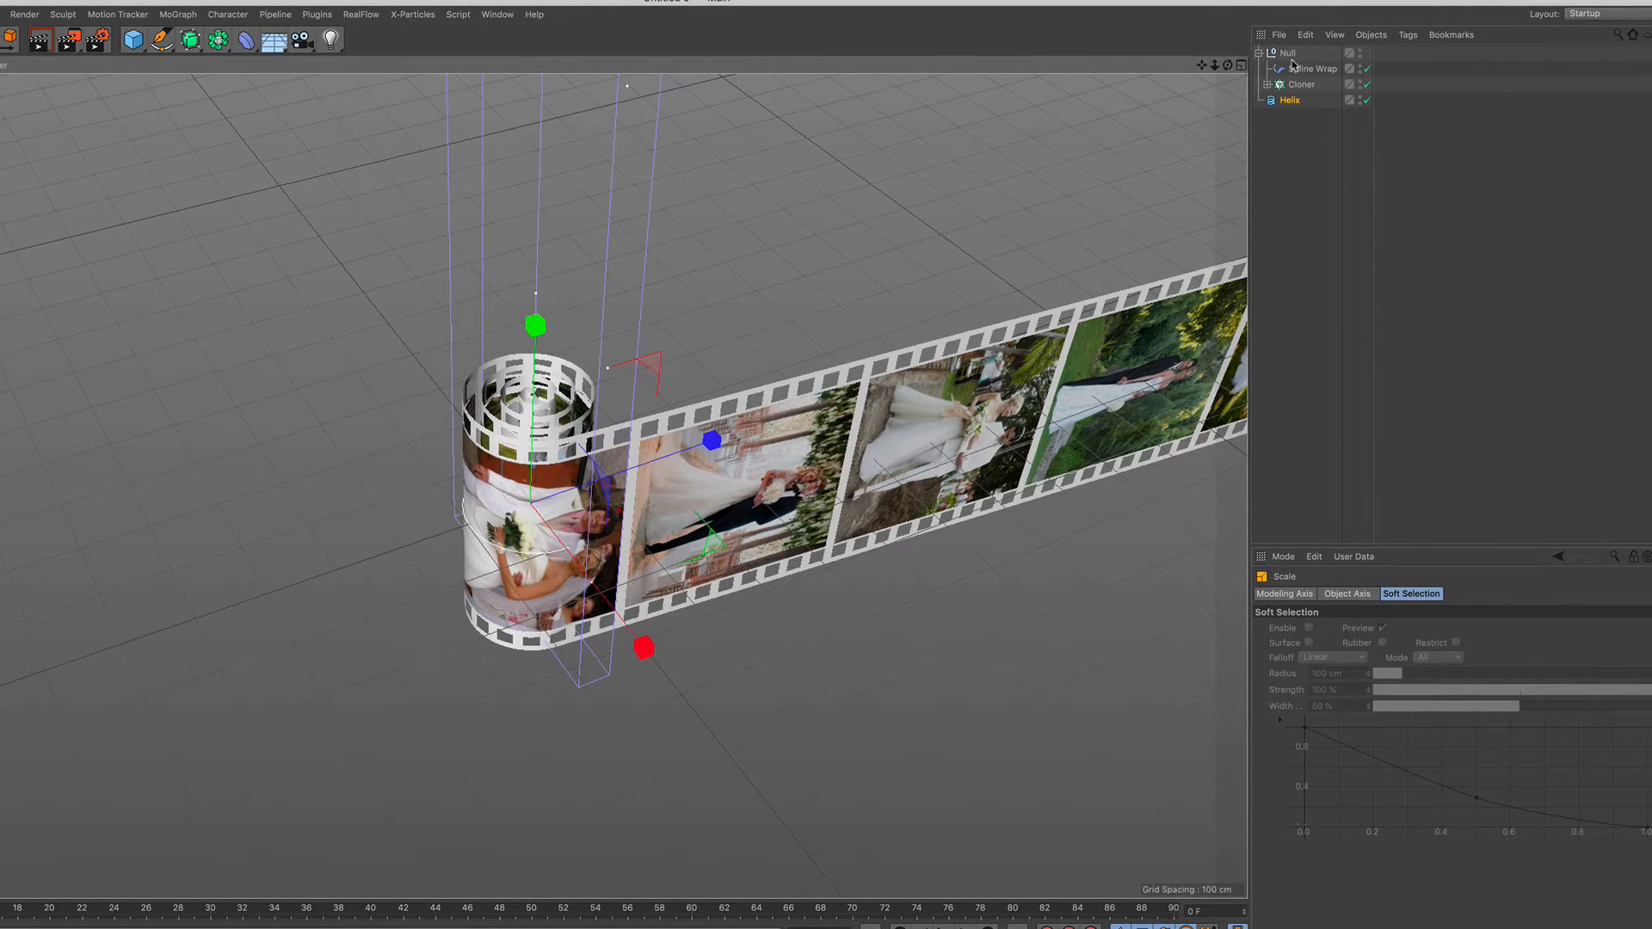
pyautogui.click(1290, 101)
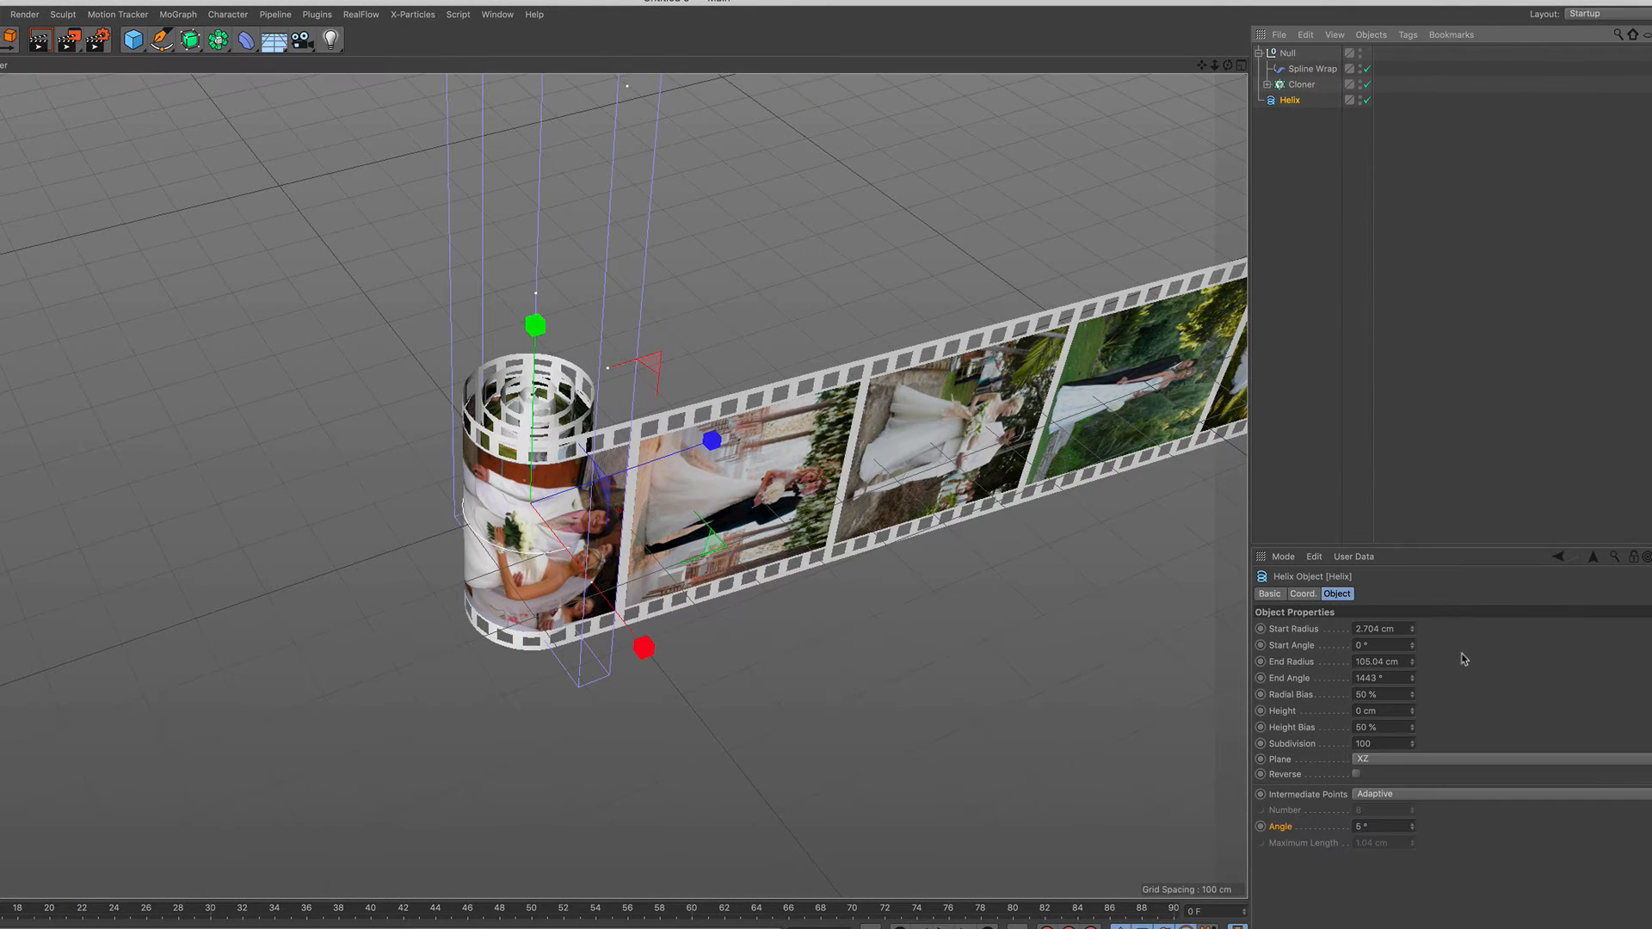
pyautogui.moveTo(1416, 680); pyautogui.dragTo(1416, 603)
pyautogui.moveTo(1412, 678)
pyautogui.mouseDown()
pyautogui.moveTo(1462, 707)
pyautogui.moveTo(1412, 654)
pyautogui.moveTo(1412, 696)
pyautogui.moveTo(1415, 680)
pyautogui.mouseUp()
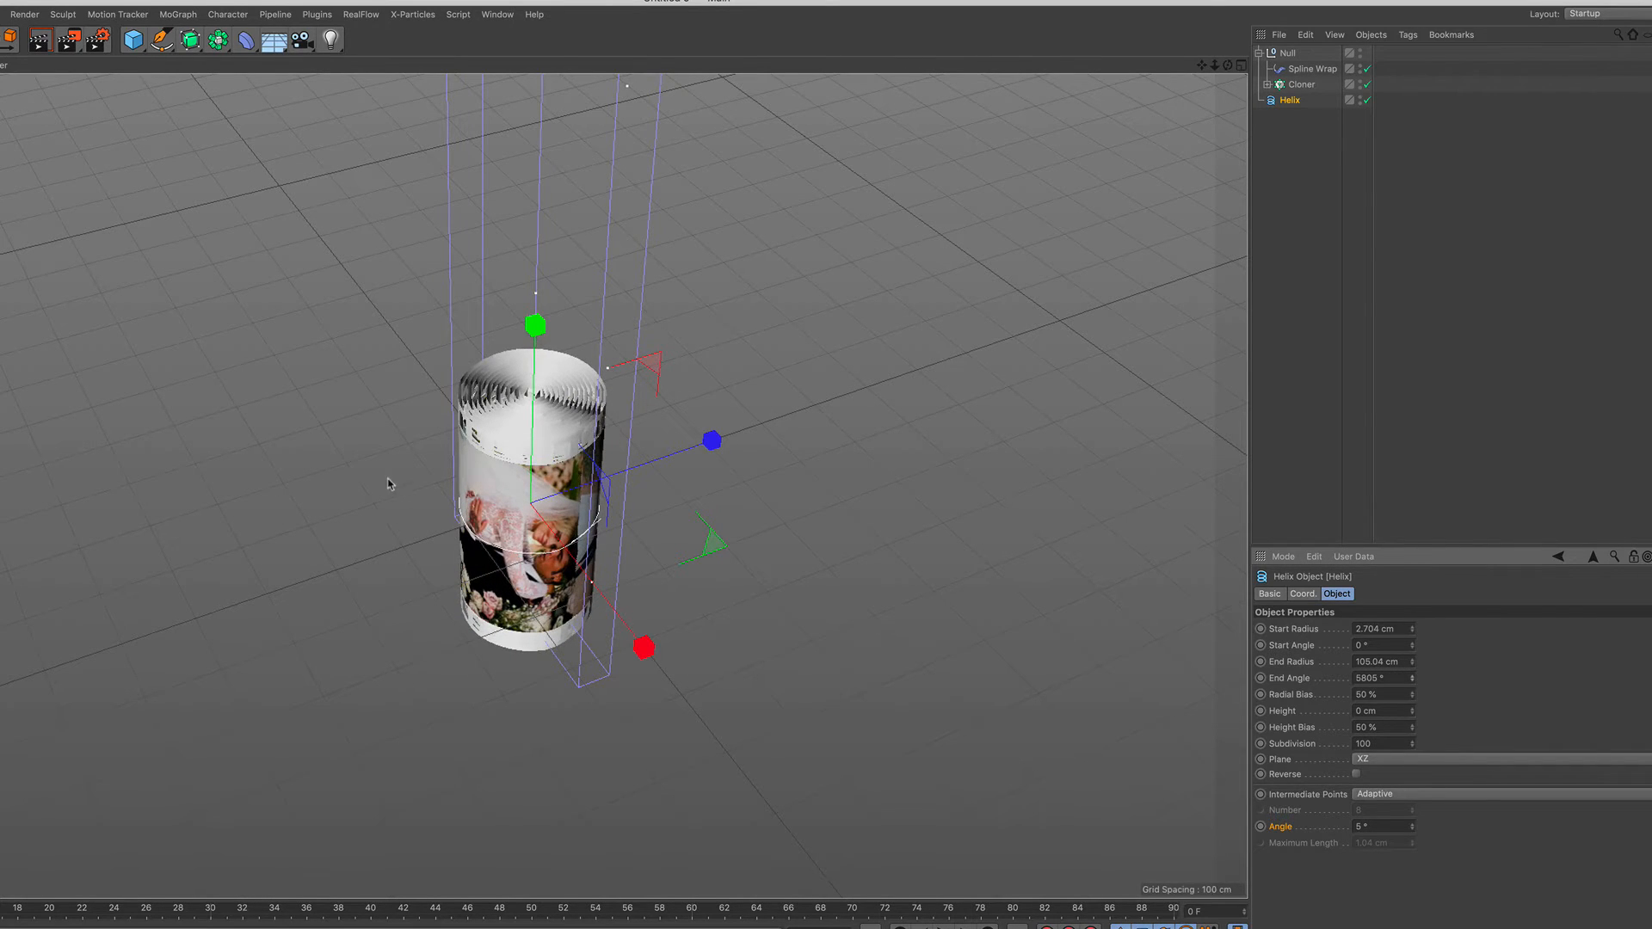
pyautogui.keyDown('alt'); pyautogui.moveTo(543, 472); pyautogui.dragTo(622, 242, button='right'); pyautogui.keyUp('alt')
pyautogui.keyDown('alt'); pyautogui.moveTo(555, 331); pyautogui.dragTo(523, 318); pyautogui.keyUp('alt')
pyautogui.keyDown('alt'); pyautogui.moveTo(531, 419); pyautogui.dragTo(459, 668, button='right'); pyautogui.keyUp('alt')
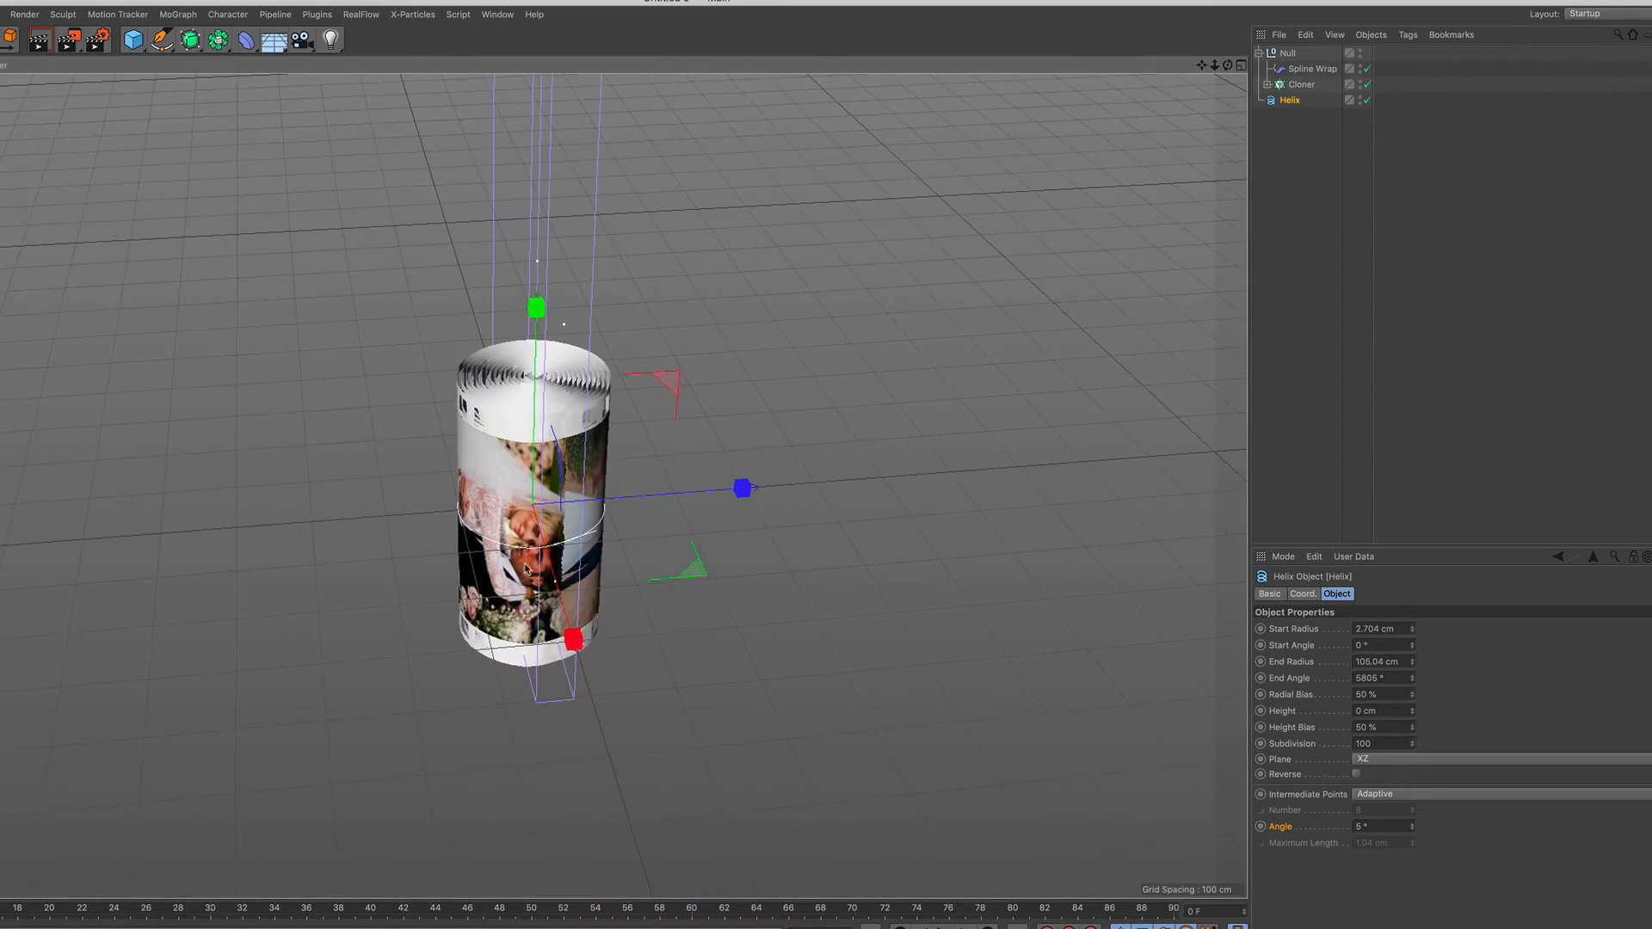
pyautogui.keyDown('alt'); pyautogui.moveTo(527, 567); pyautogui.dragTo(578, 462); pyautogui.keyUp('alt')
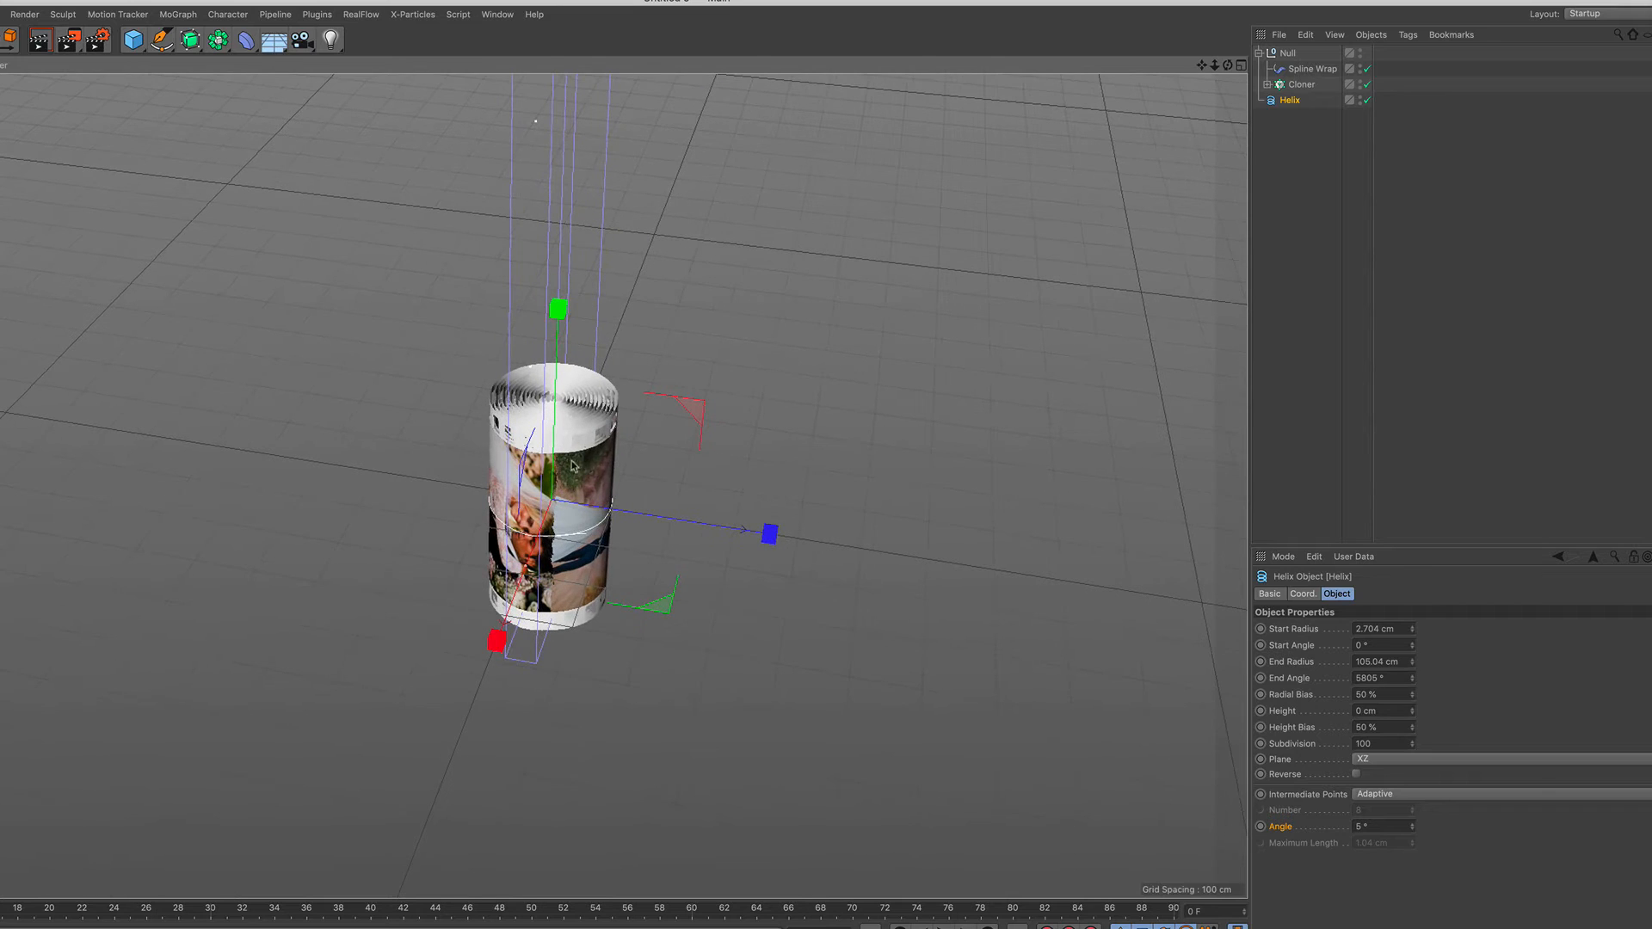
# Lengthen the project to 300 frames and extend the timeline preview range to frame 300
pyautogui.click(1314, 69)
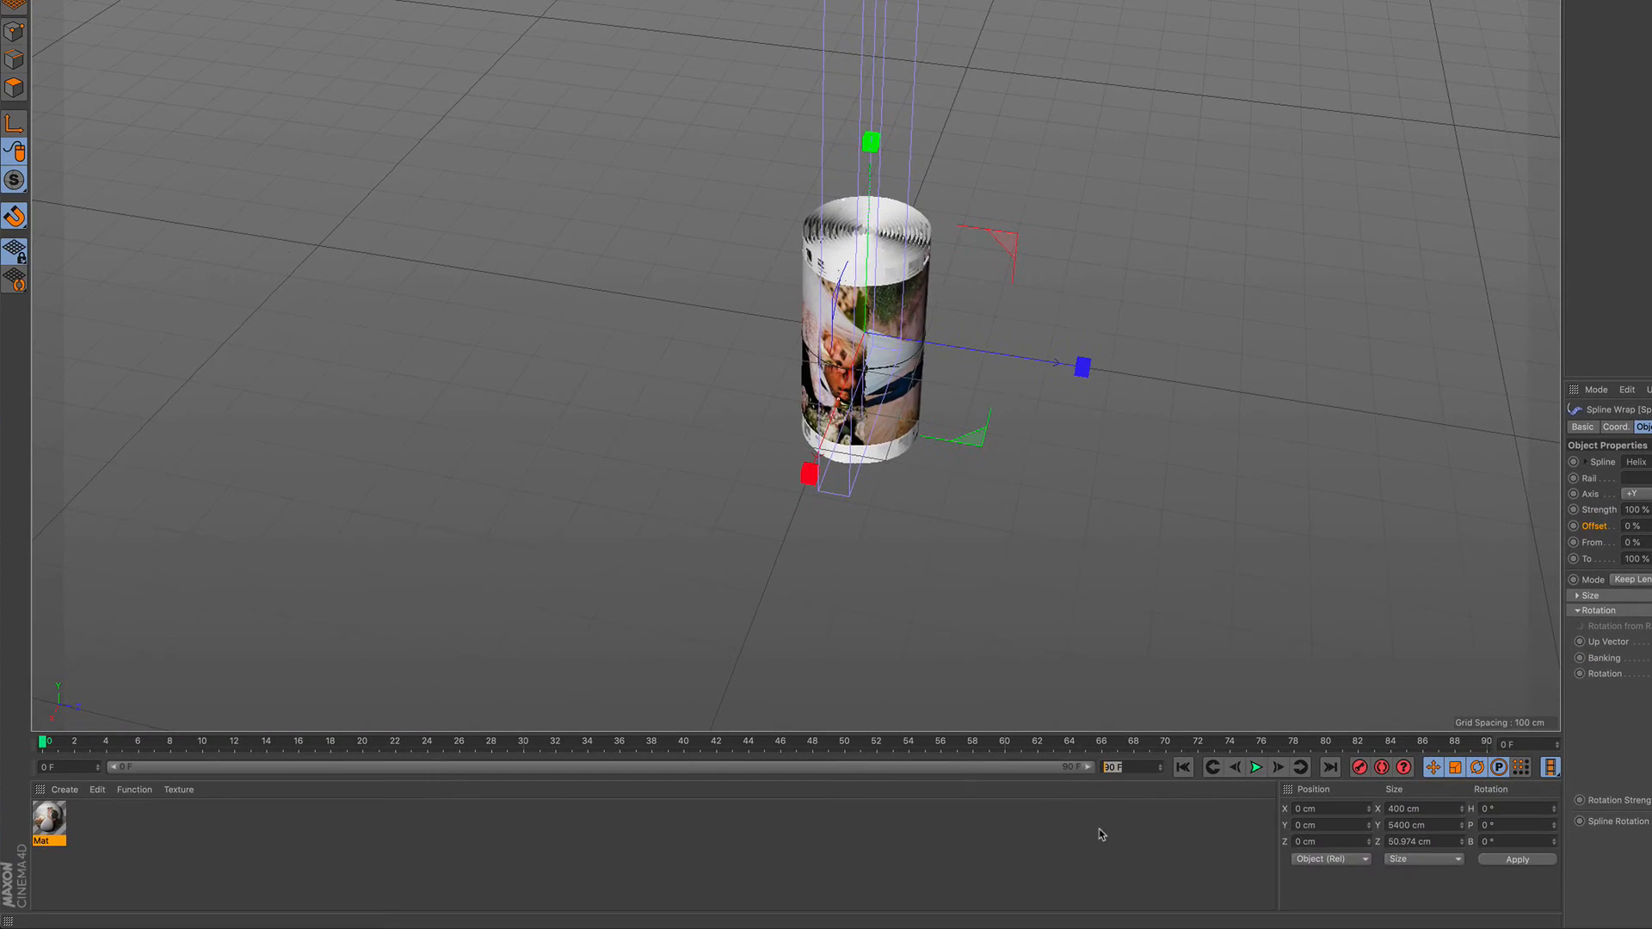
pyautogui.write('0')
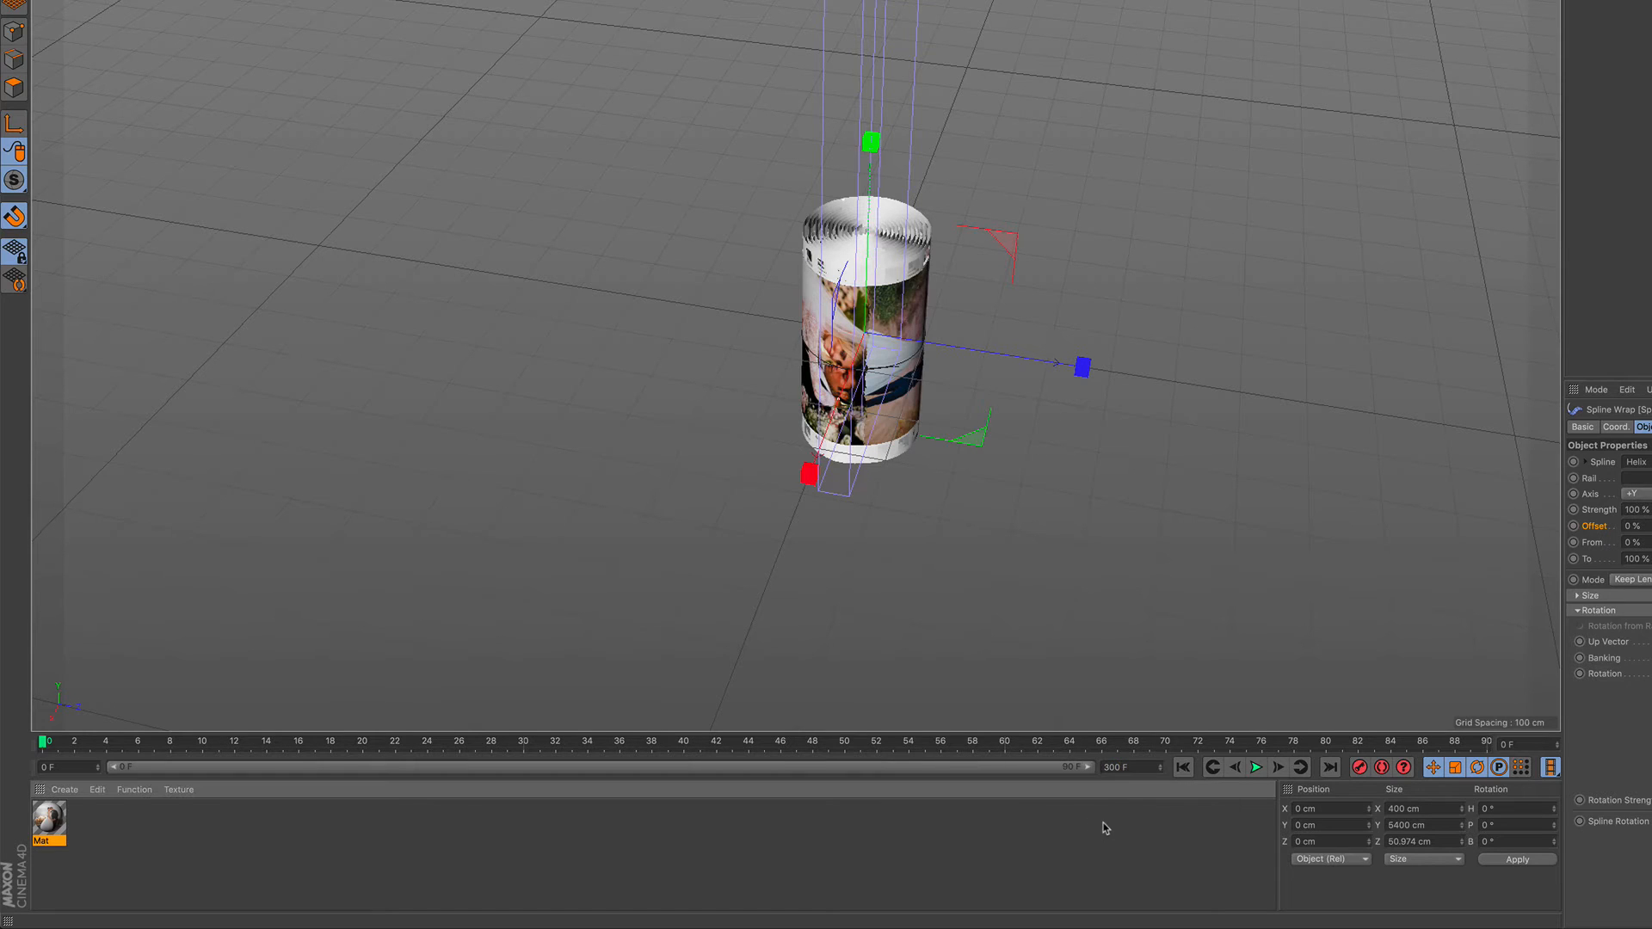
pyautogui.click(1105, 815)
pyautogui.moveTo(416, 770); pyautogui.dragTo(1091, 778)
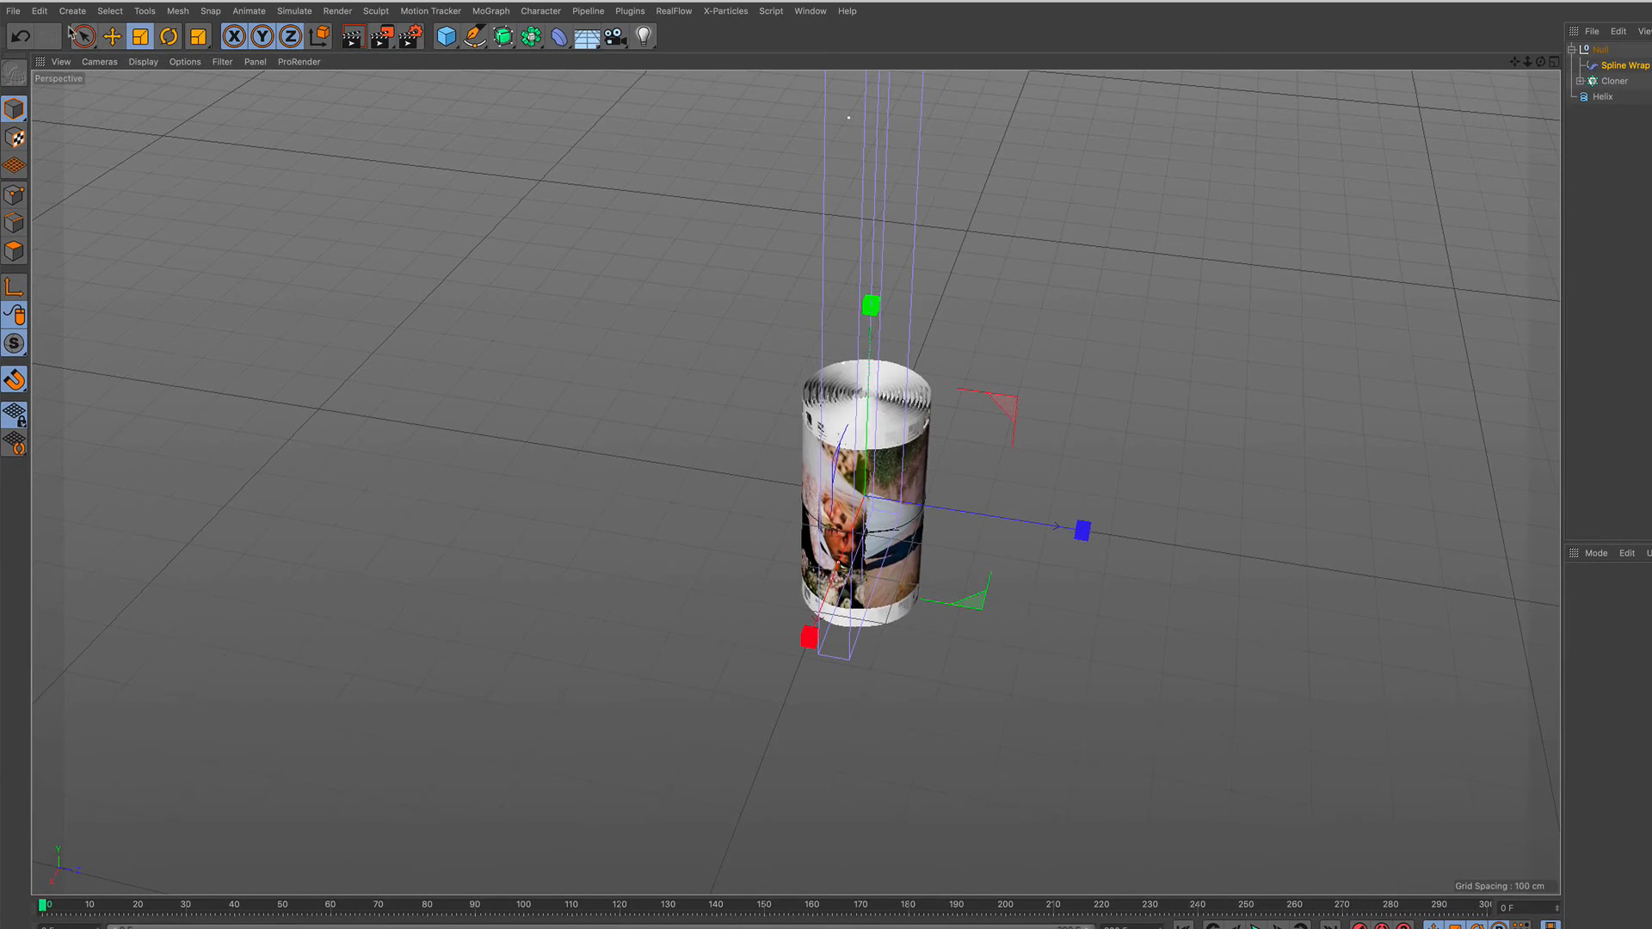
# Keyframe the Spline Wrap's Offset at 99 % on frame 0 and at 0 % on frame 259
pyautogui.click(79, 35)
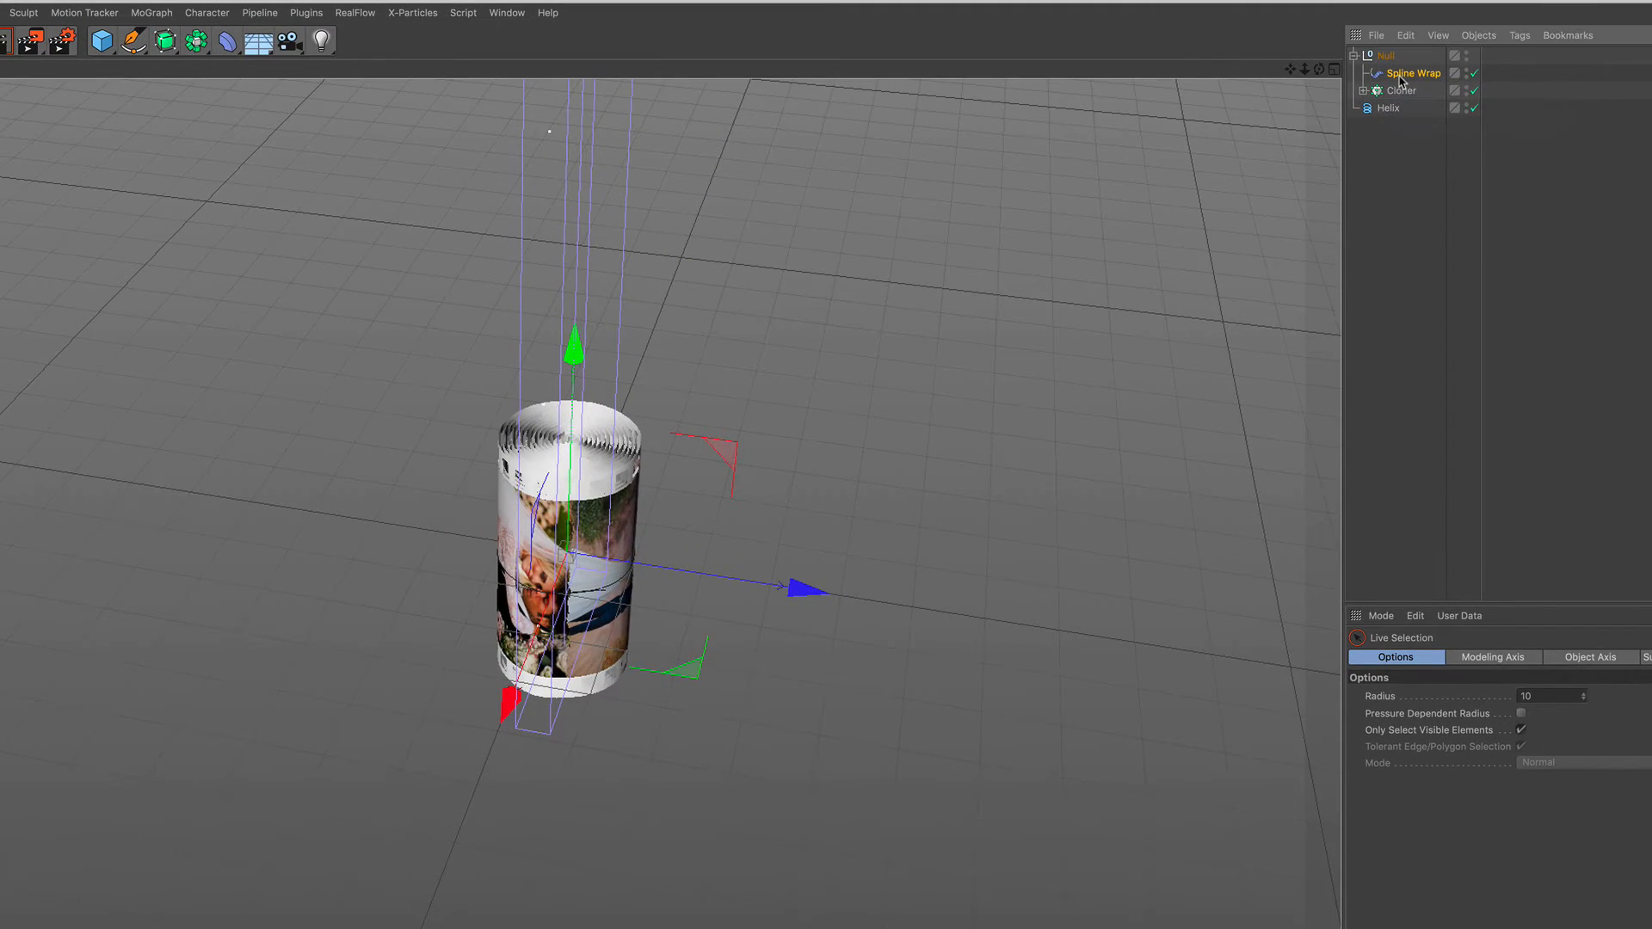
pyautogui.click(1400, 77)
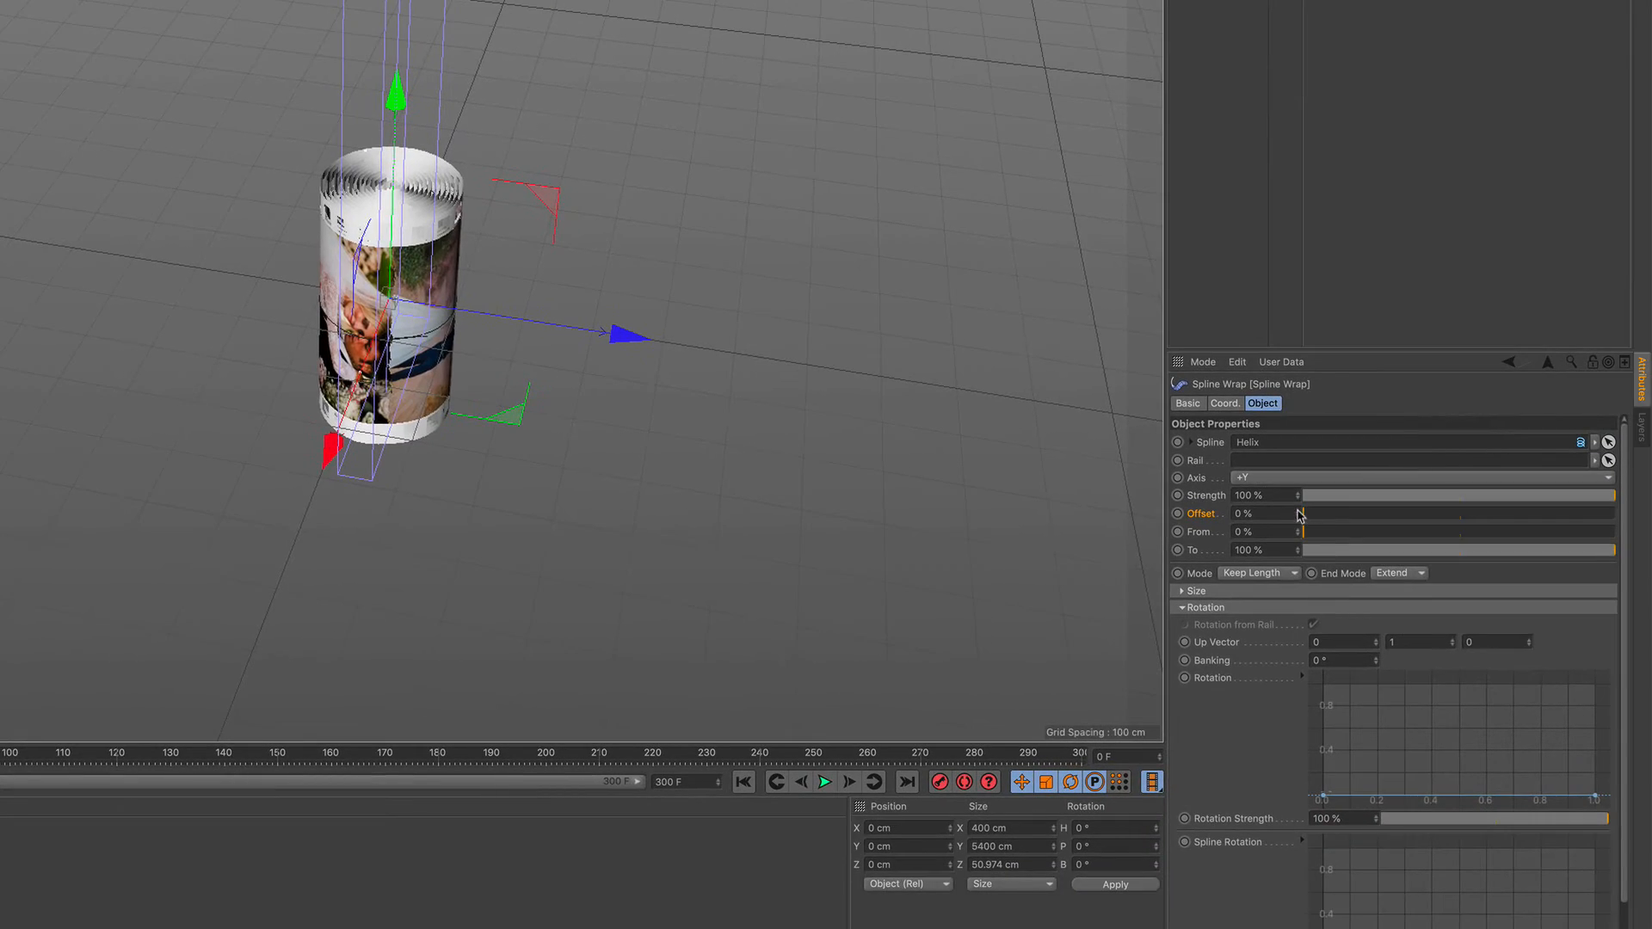
pyautogui.moveTo(1300, 514); pyautogui.dragTo(1611, 514)
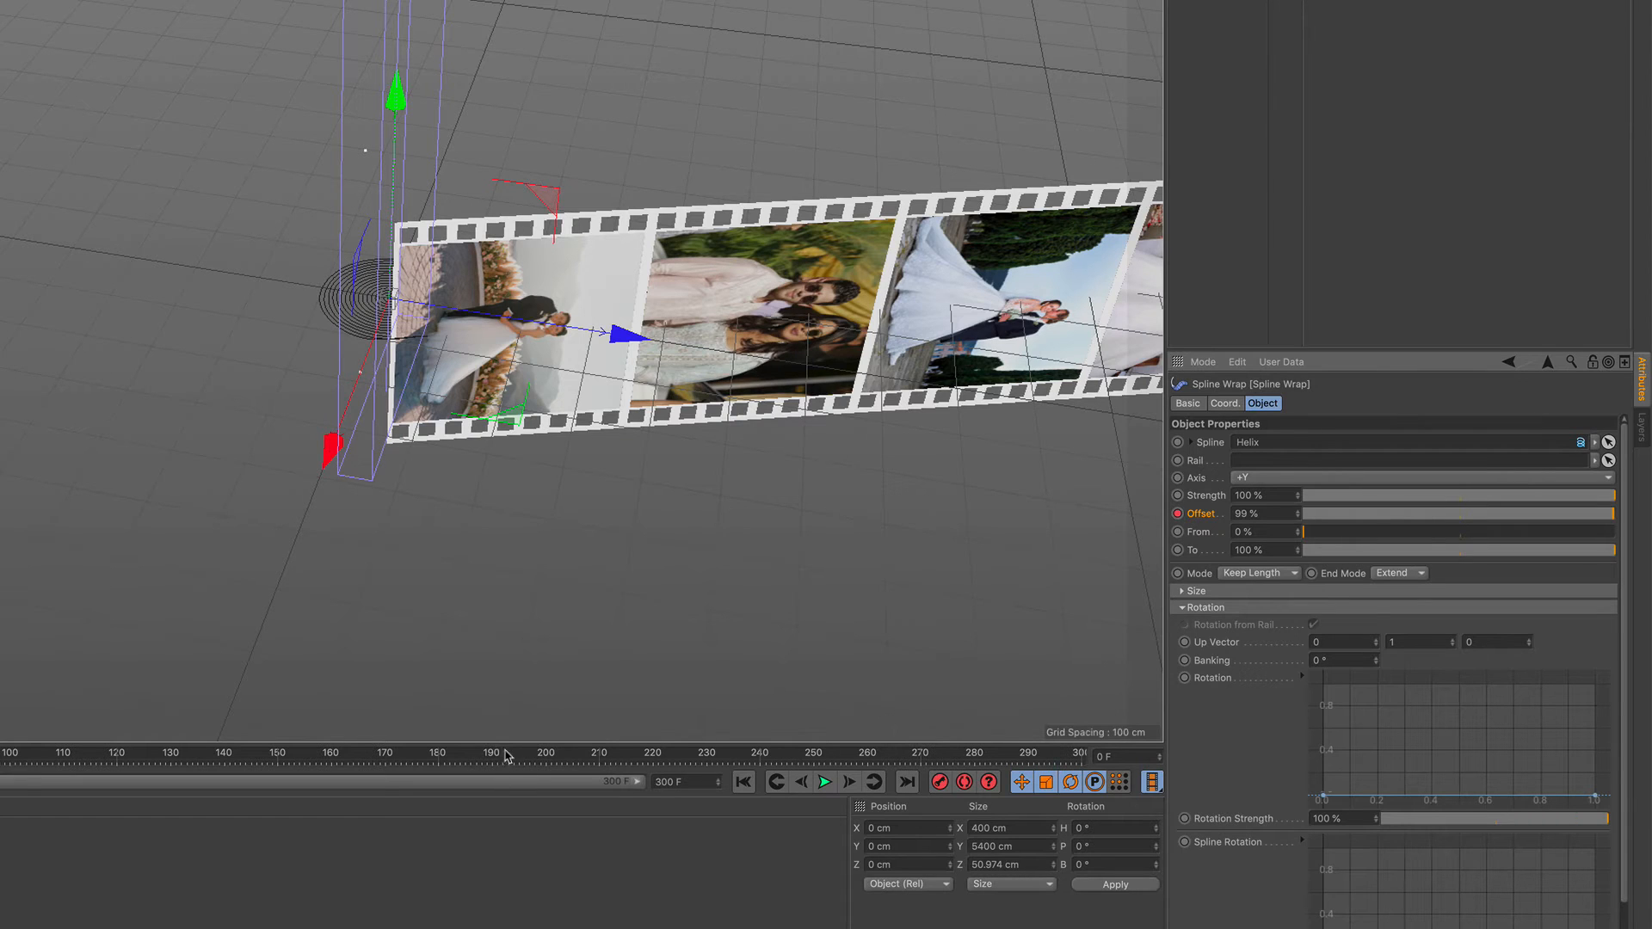
pyautogui.moveTo(506, 755); pyautogui.dragTo(862, 766)
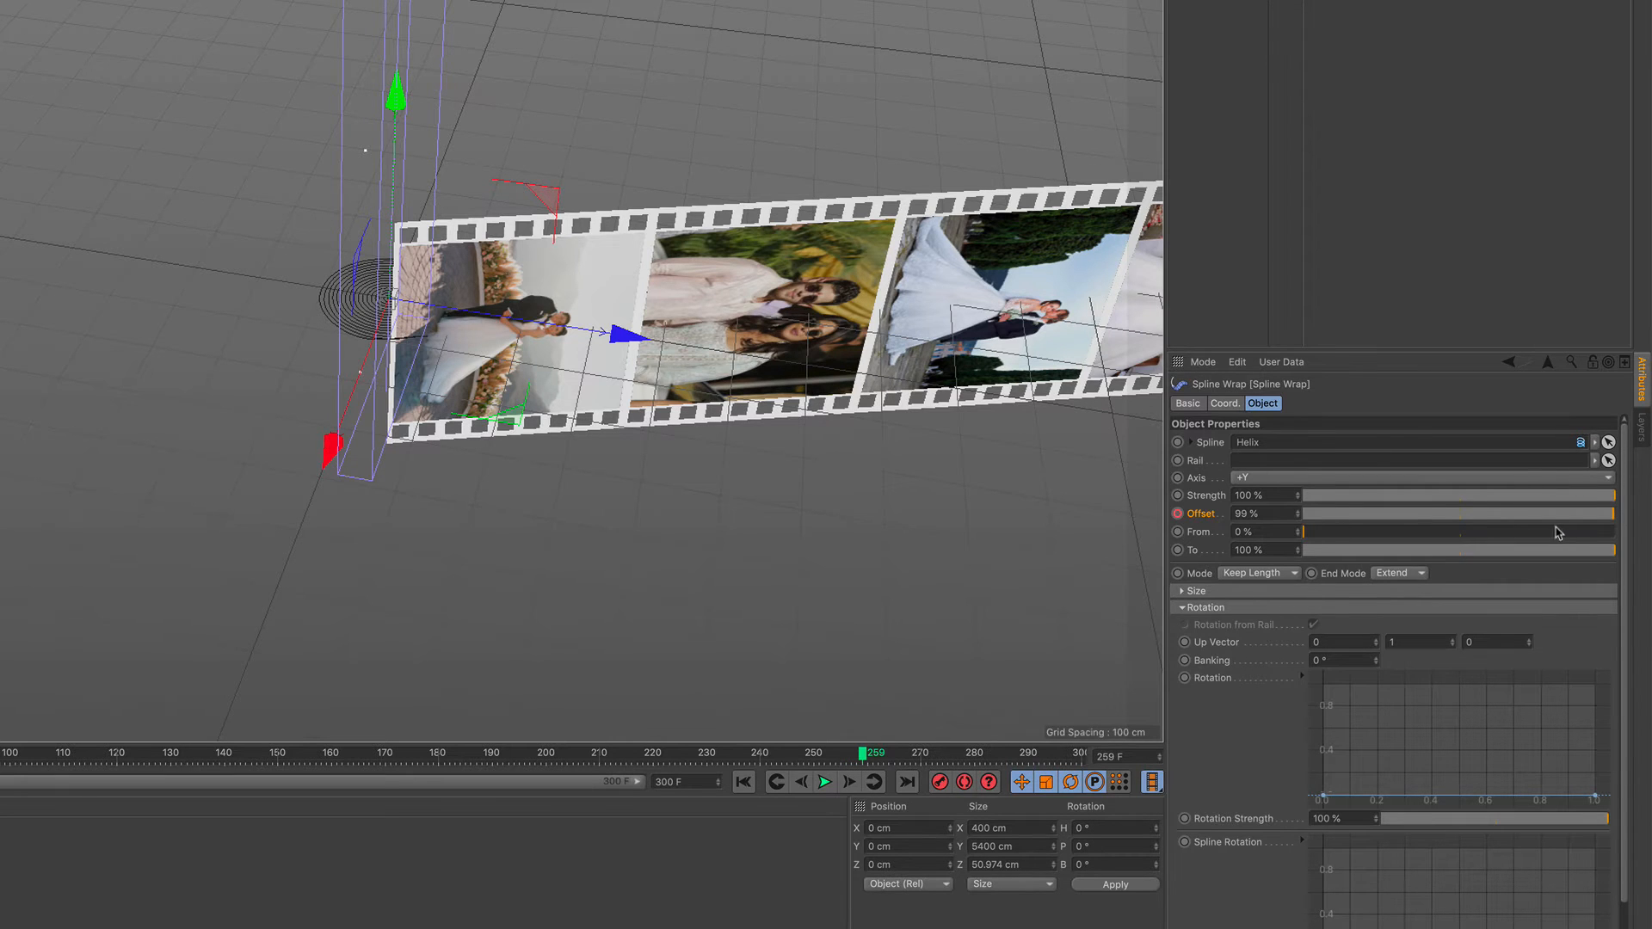
pyautogui.moveTo(1610, 523); pyautogui.dragTo(1304, 515)
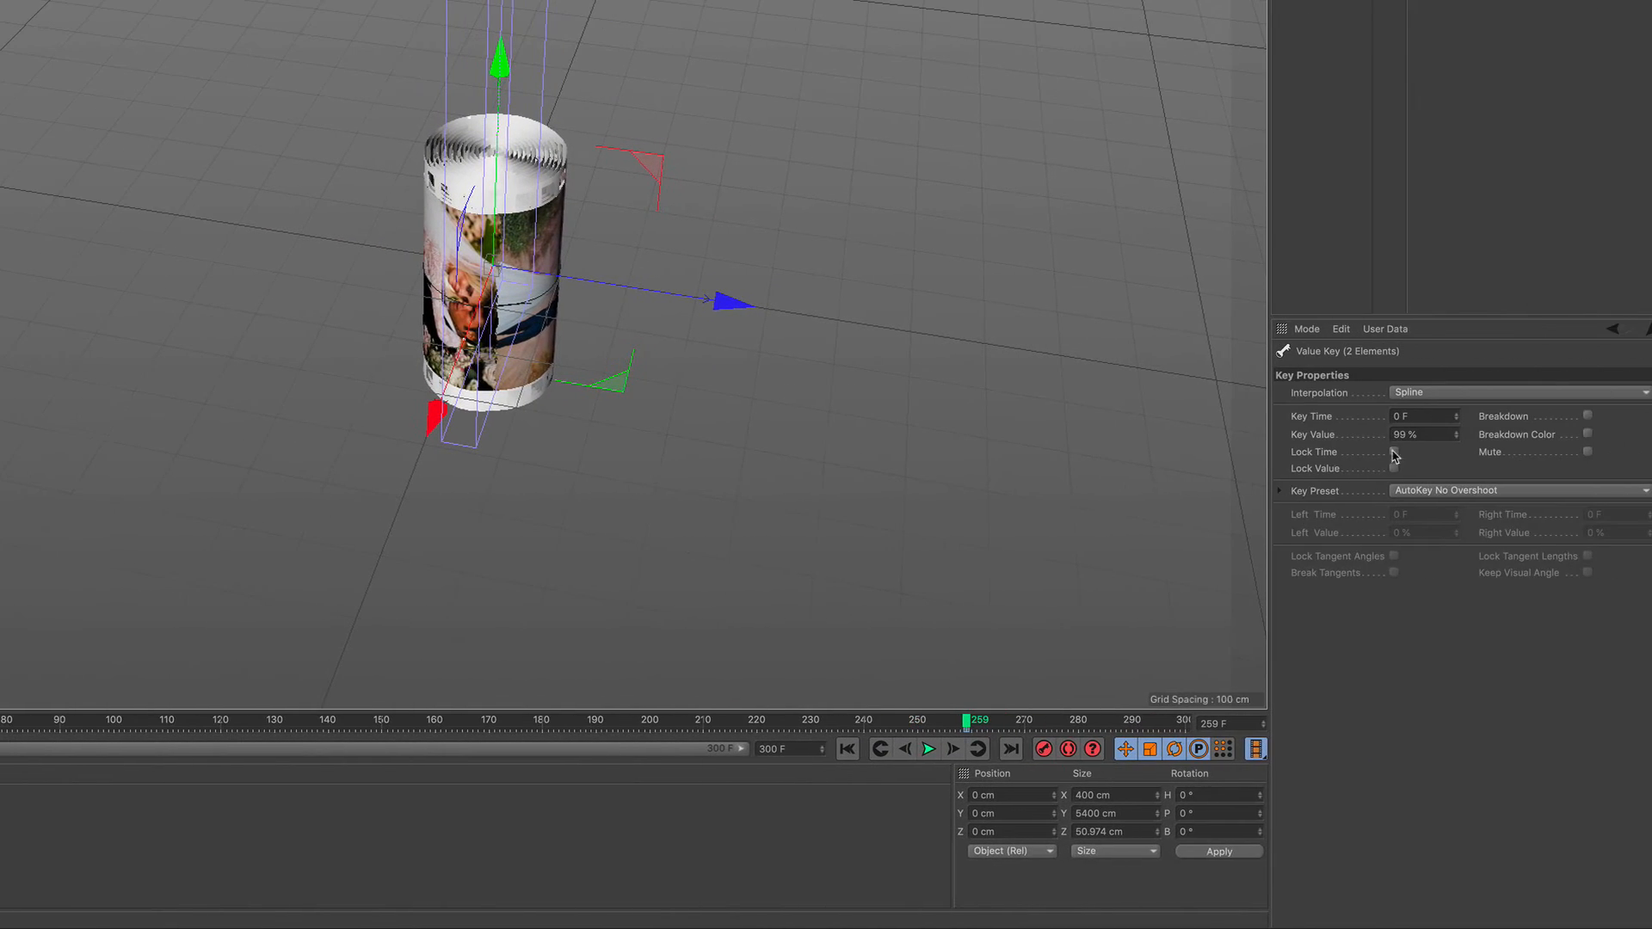
# Change the interpolation of the Offset keys at frames 0 and 259 to Linear
pyautogui.click(1467, 396)
pyautogui.click(1460, 429)
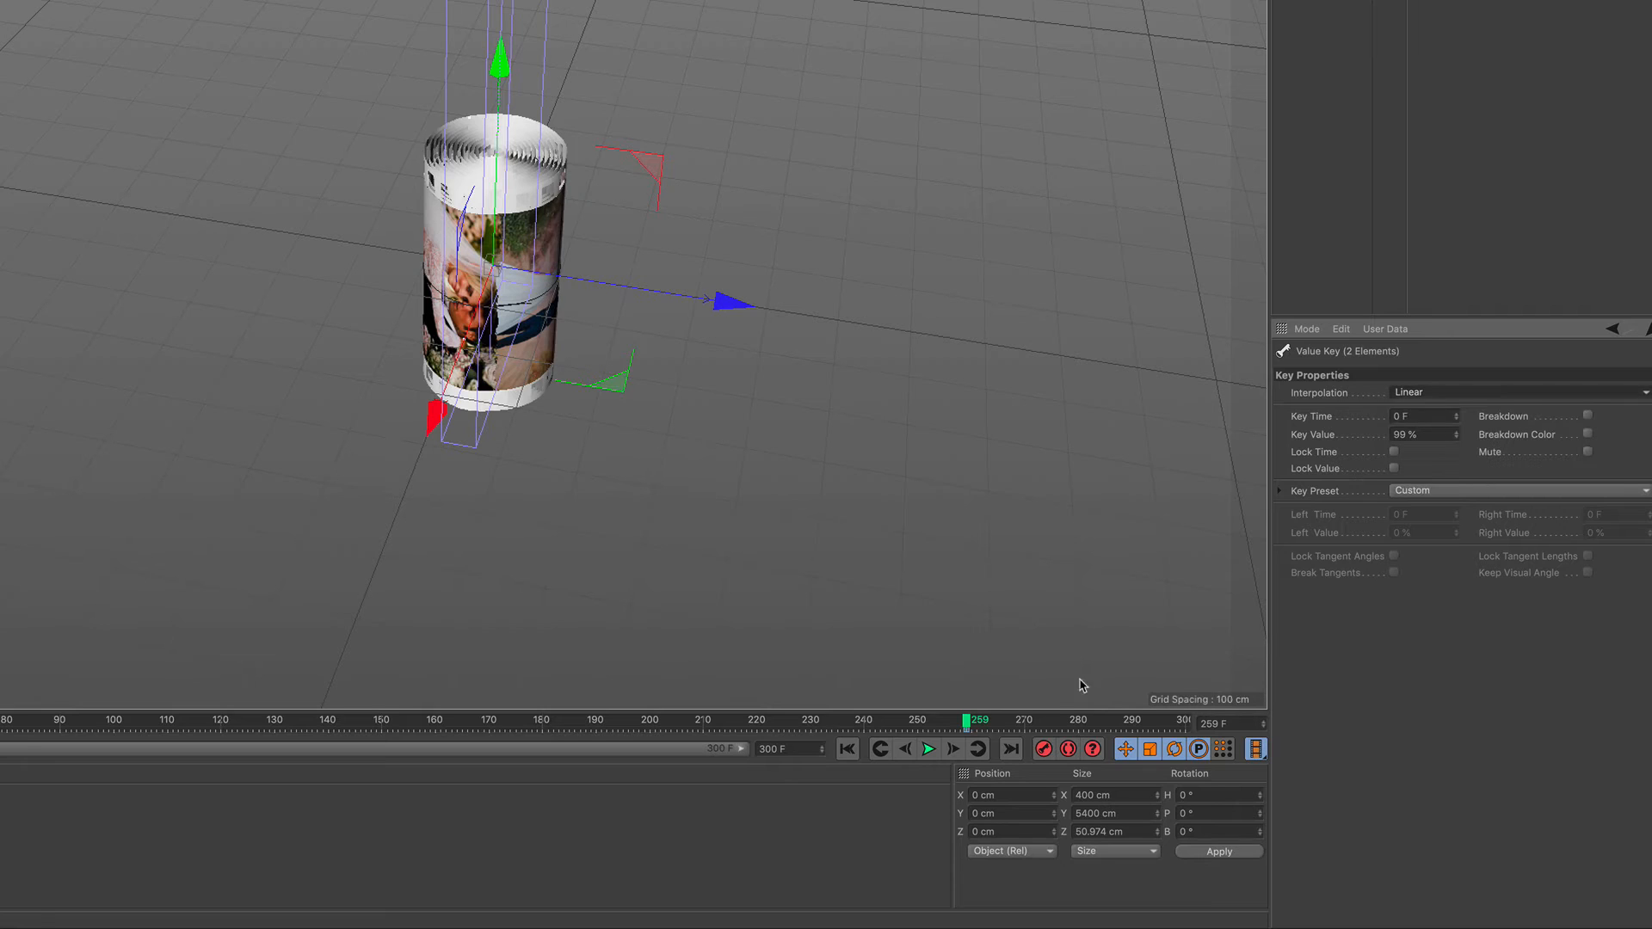
pyautogui.moveTo(943, 713); pyautogui.dragTo(929, 728)
pyautogui.click(966, 729)
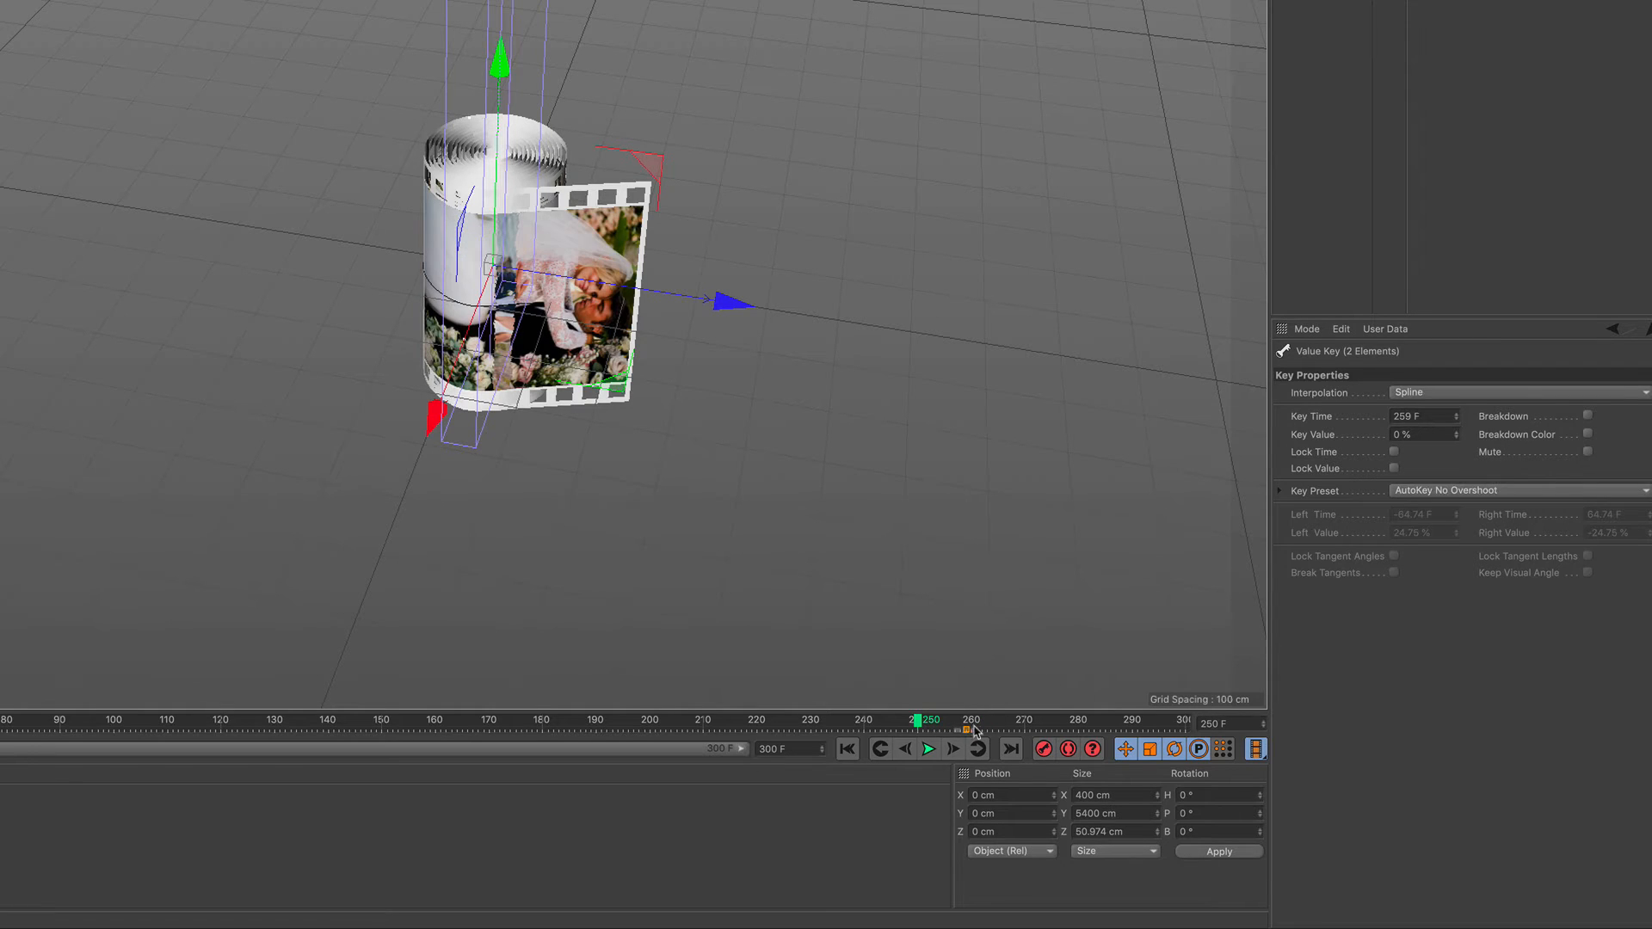
pyautogui.click(1442, 405)
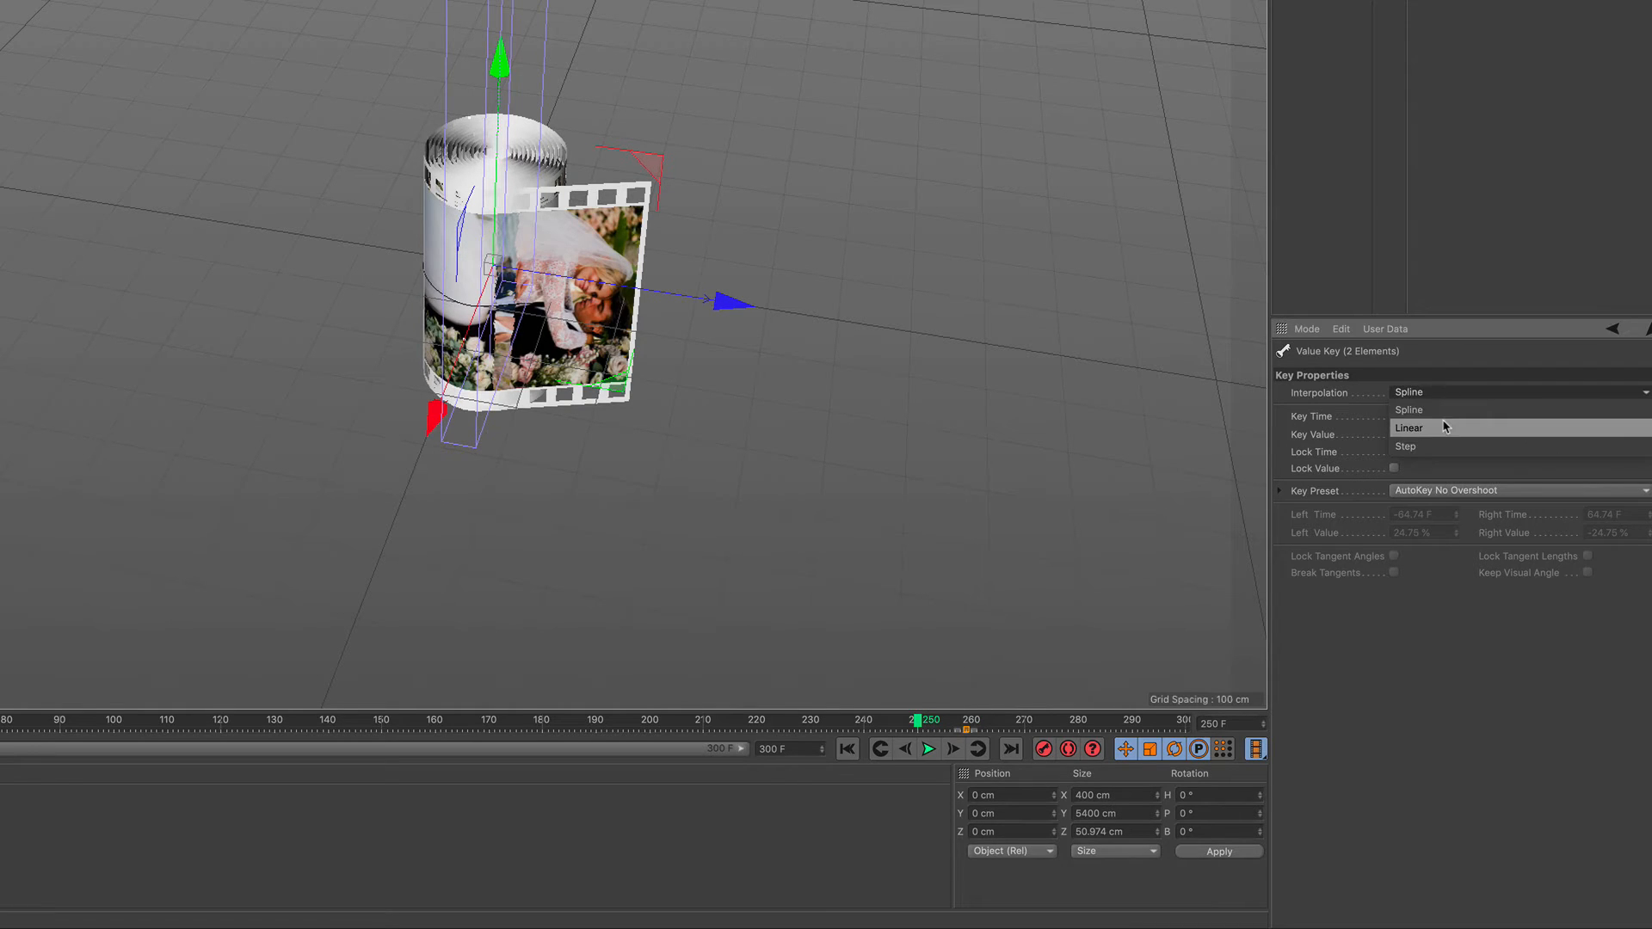
pyautogui.click(1447, 428)
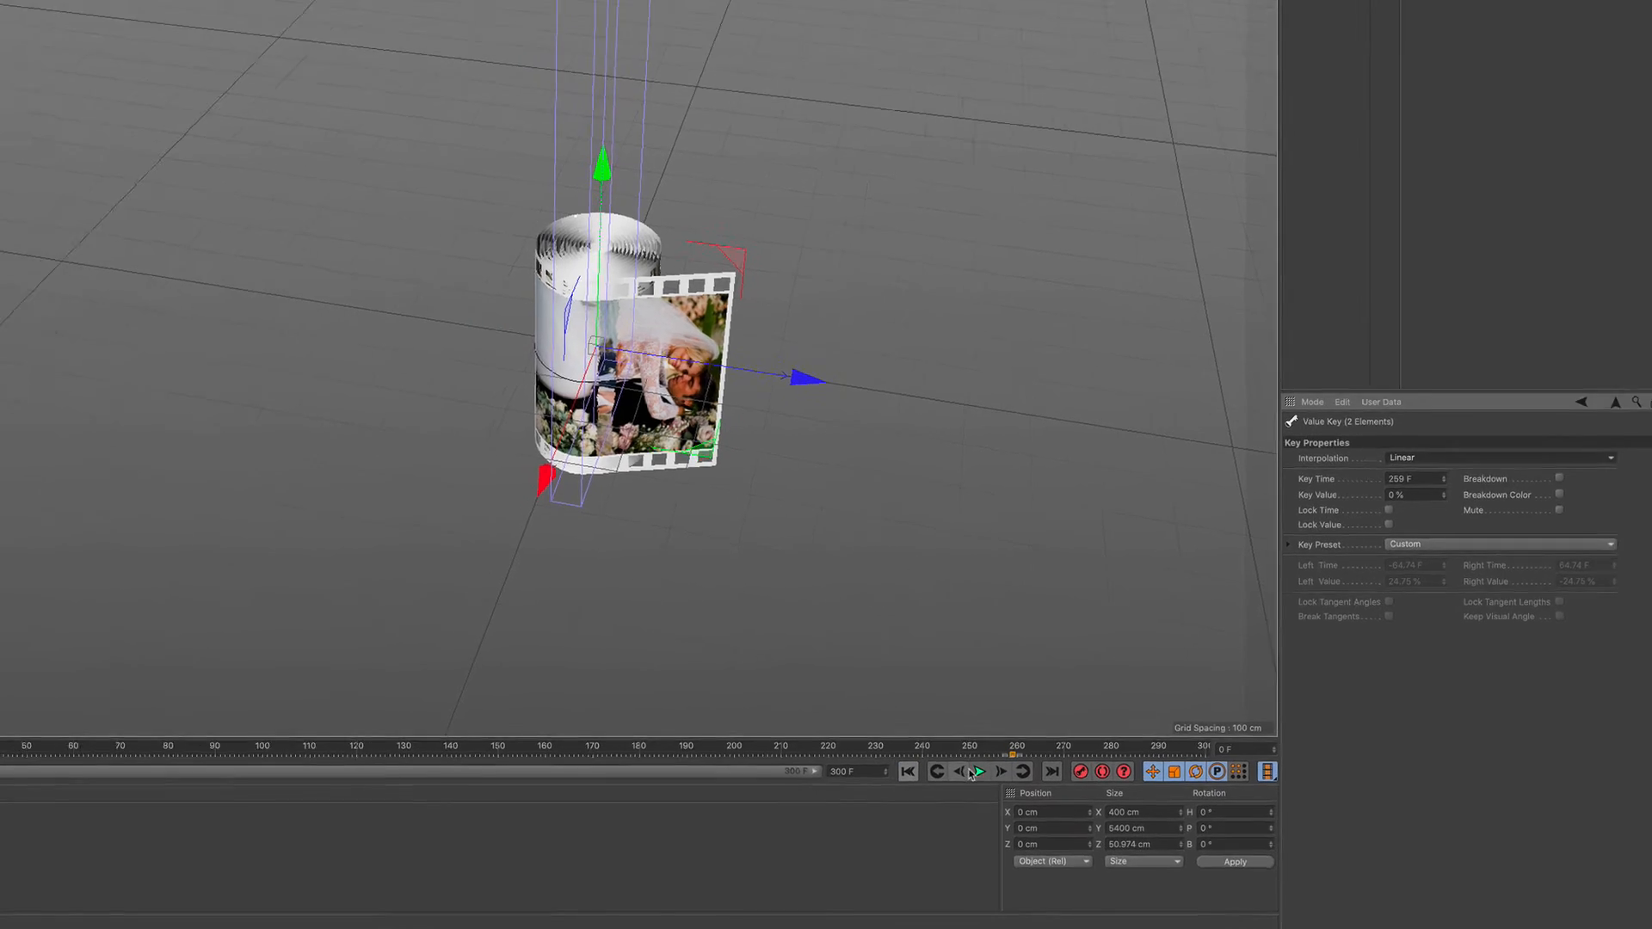
# Play the film strip animation from the start and inspect the winding of the roll up close
pyautogui.click(847, 749)
pyautogui.click(928, 749)
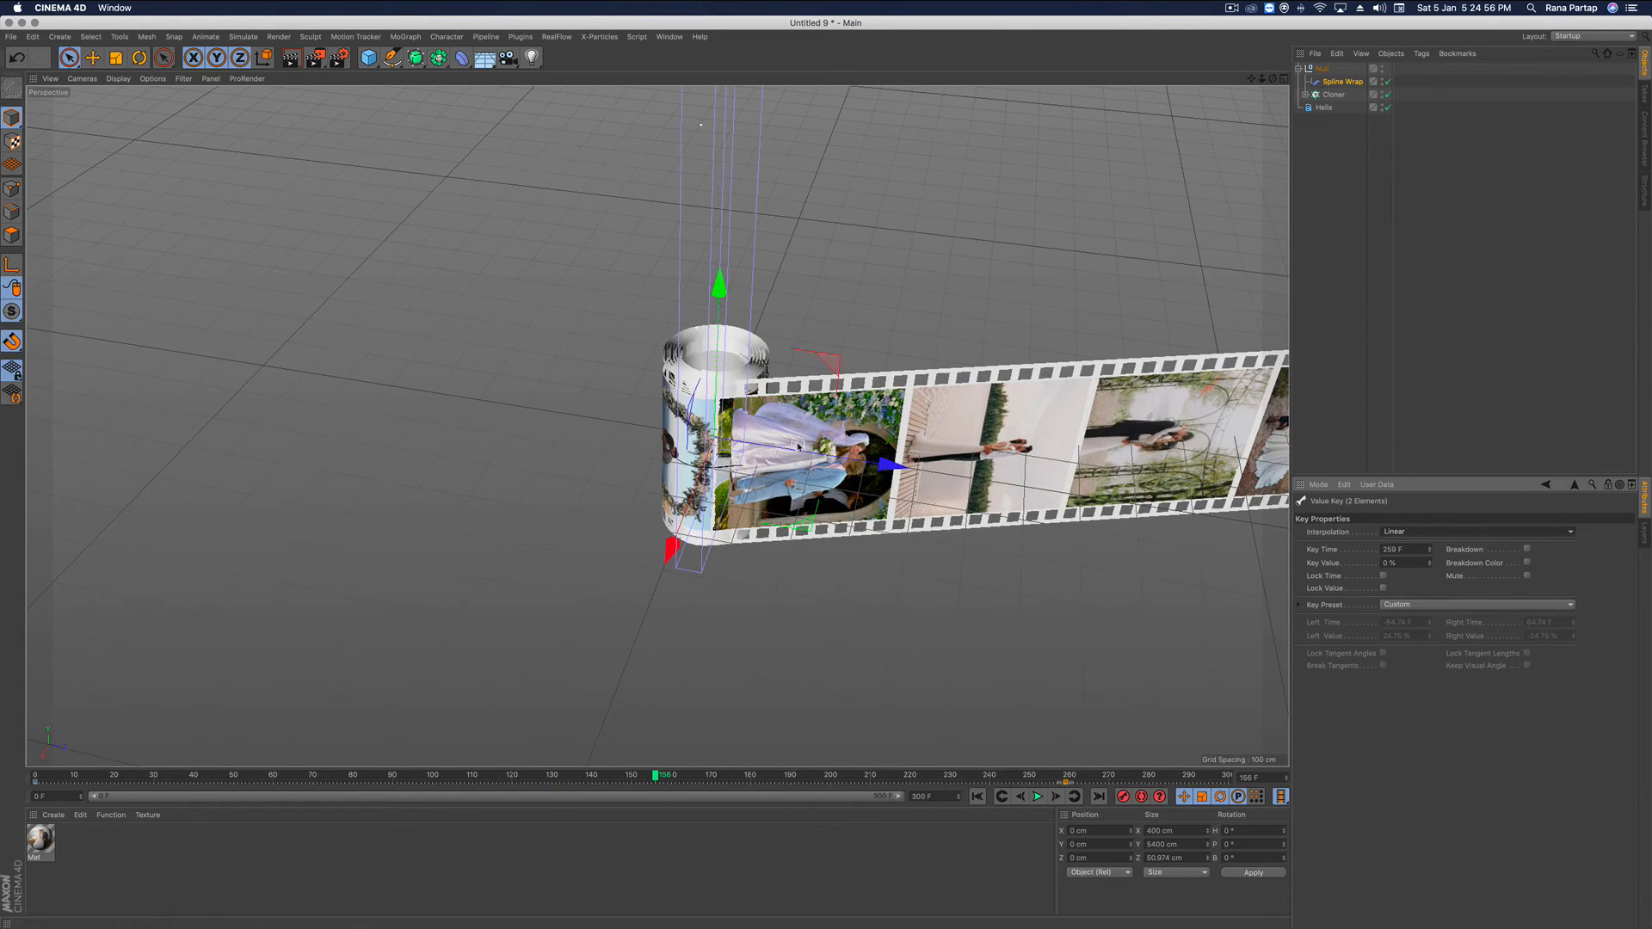
pyautogui.scroll(3, 747, 395)
pyautogui.moveTo(748, 396)
pyautogui.keyDown('alt'); pyautogui.mouseDown()
pyautogui.moveTo(794, 452)
pyautogui.moveTo(726, 405)
pyautogui.mouseUp(); pyautogui.keyUp('alt')
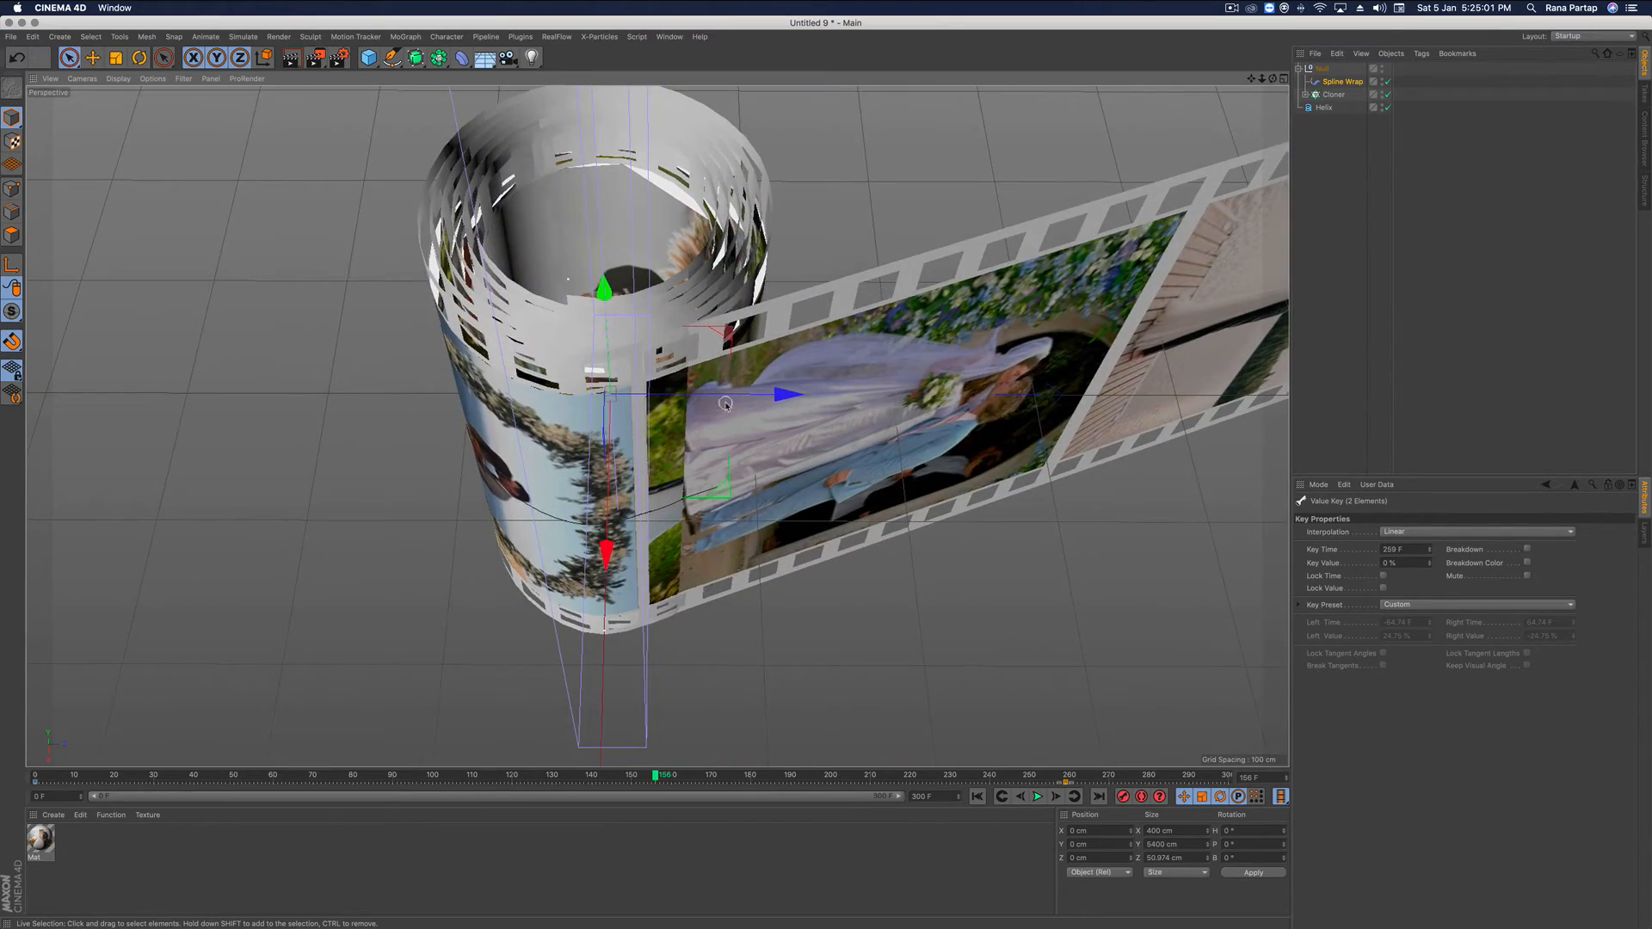
pyautogui.click(1037, 797)
pyautogui.click(1036, 797)
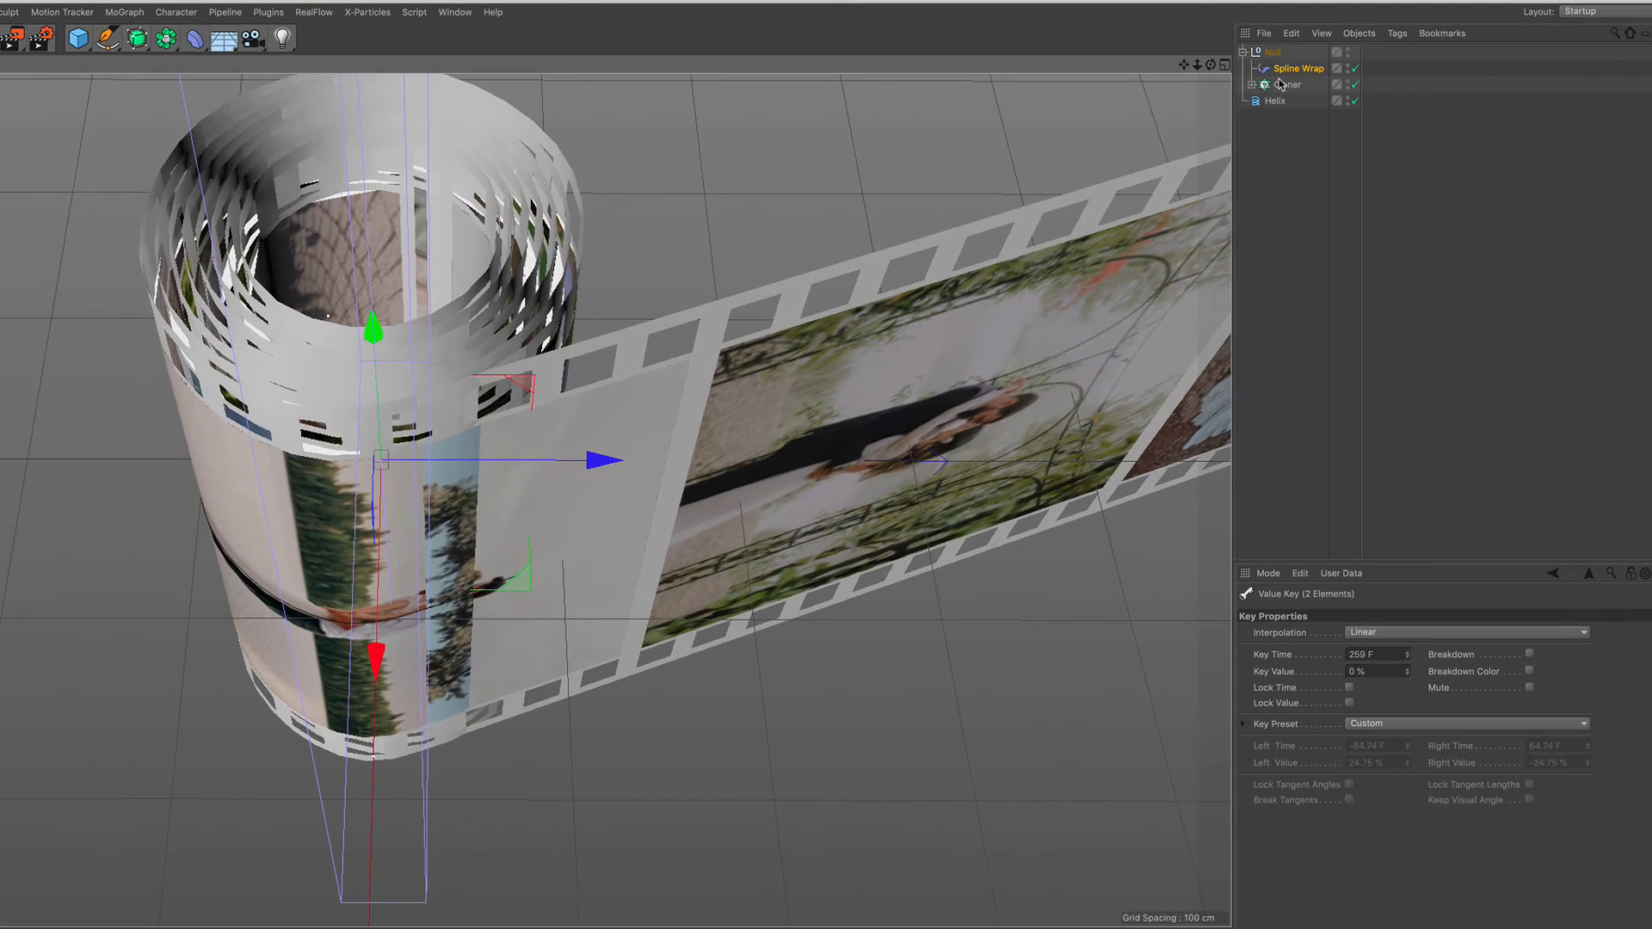
# Widen the Helix's start radius to about 26.5 cm and scale it slightly to an end radius of about 105.09 cm
pyautogui.click(1275, 101)
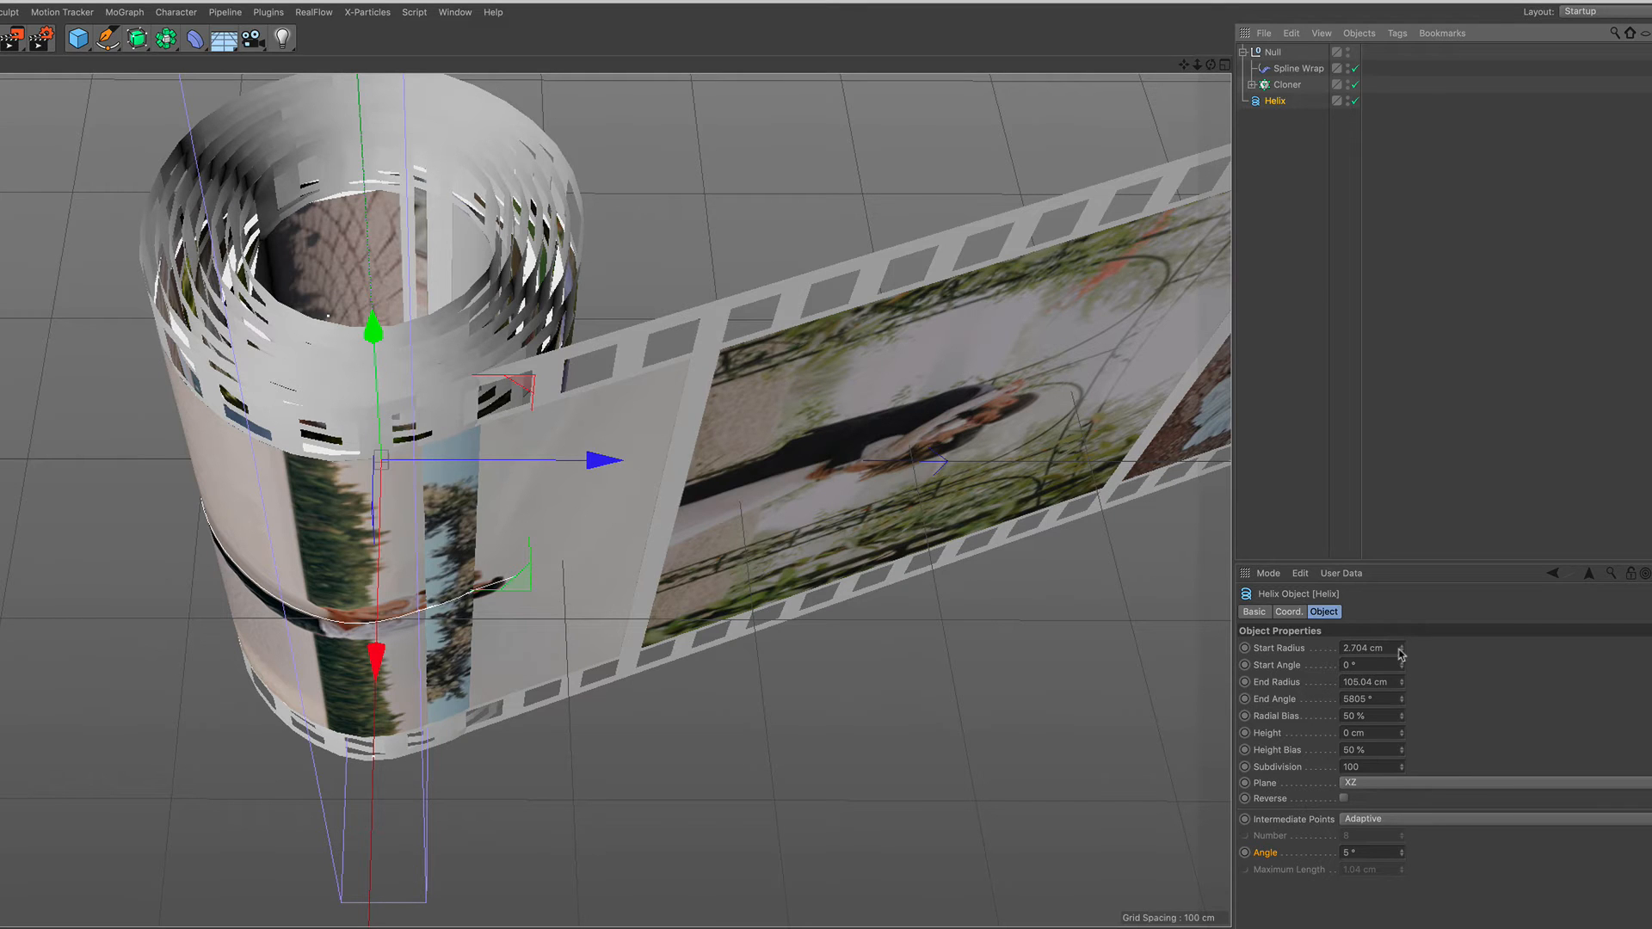
pyautogui.moveTo(1400, 654)
pyautogui.mouseDown()
pyautogui.moveTo(1401, 635)
pyautogui.moveTo(1403, 676)
pyautogui.mouseUp()
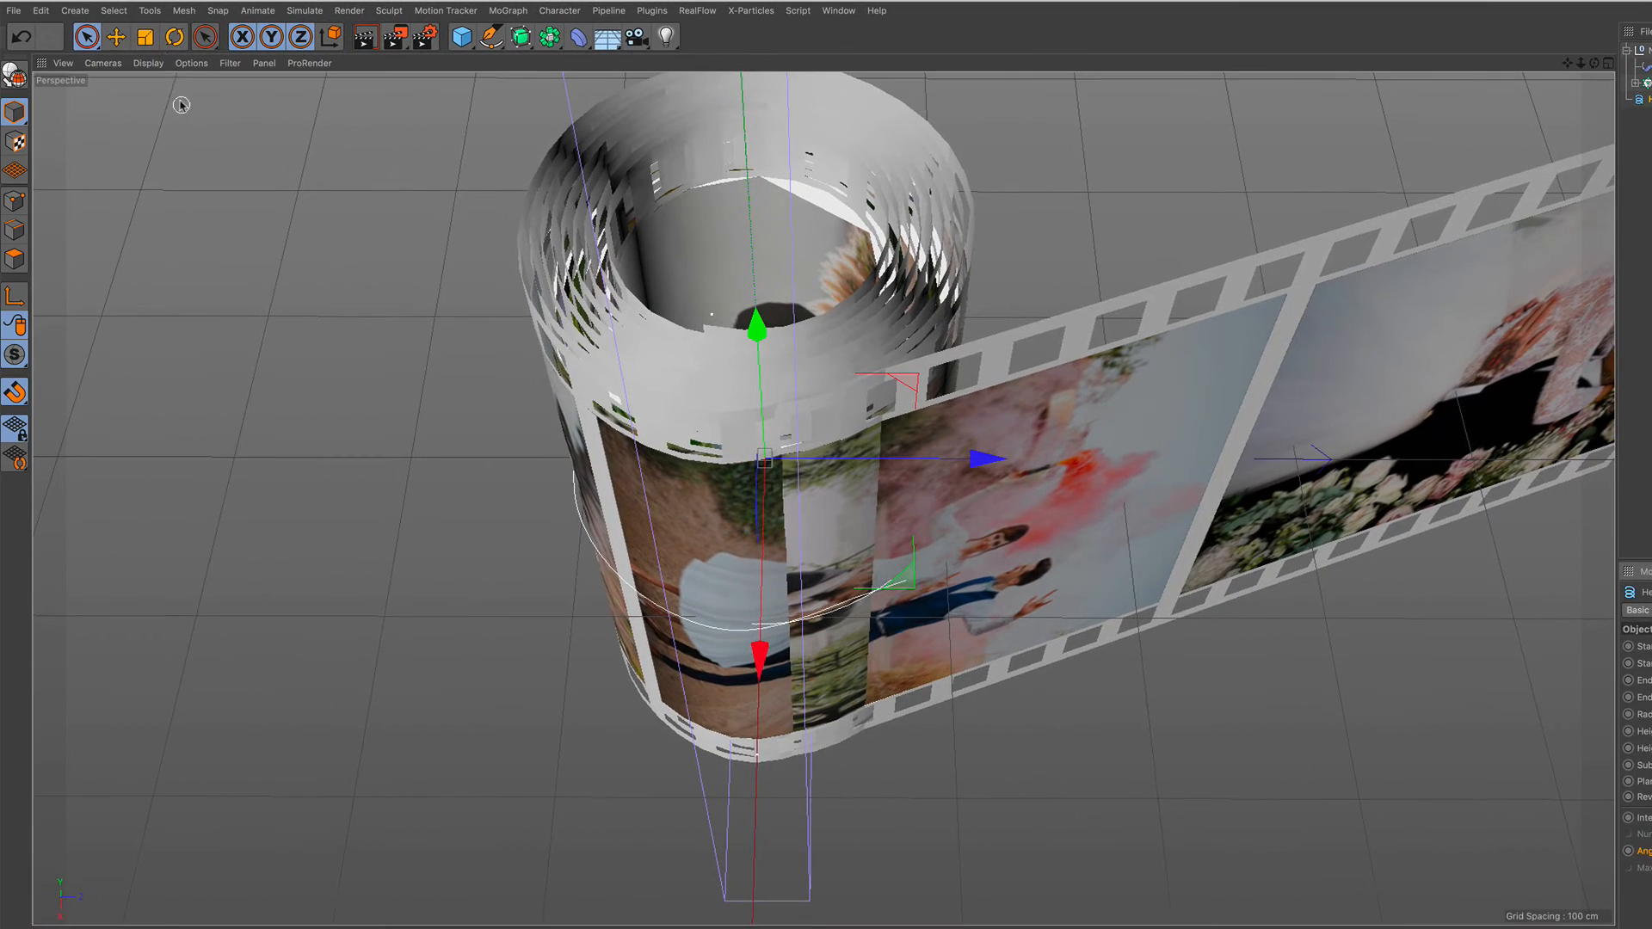
pyautogui.click(145, 37)
pyautogui.moveTo(361, 399)
pyautogui.mouseDown()
pyautogui.moveTo(400, 349)
pyautogui.moveTo(351, 457)
pyautogui.moveTo(362, 431)
pyautogui.mouseUp()
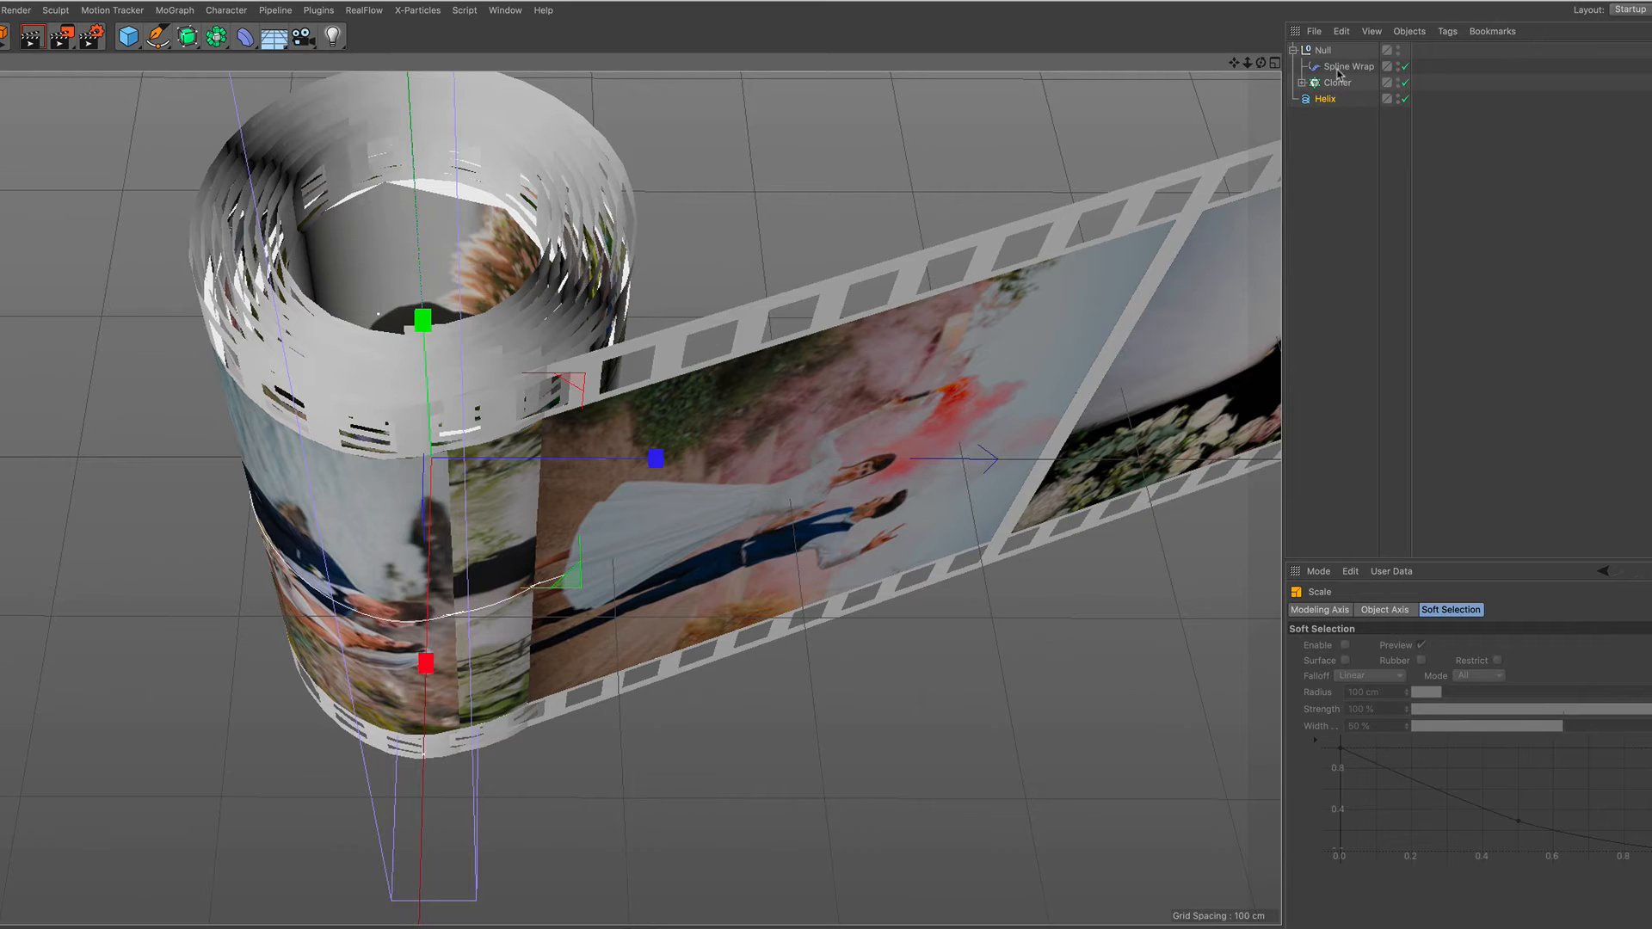
# Set the Helix's end radius to 130.088 cm and lower its radial bias to 11 %
pyautogui.click(1329, 99)
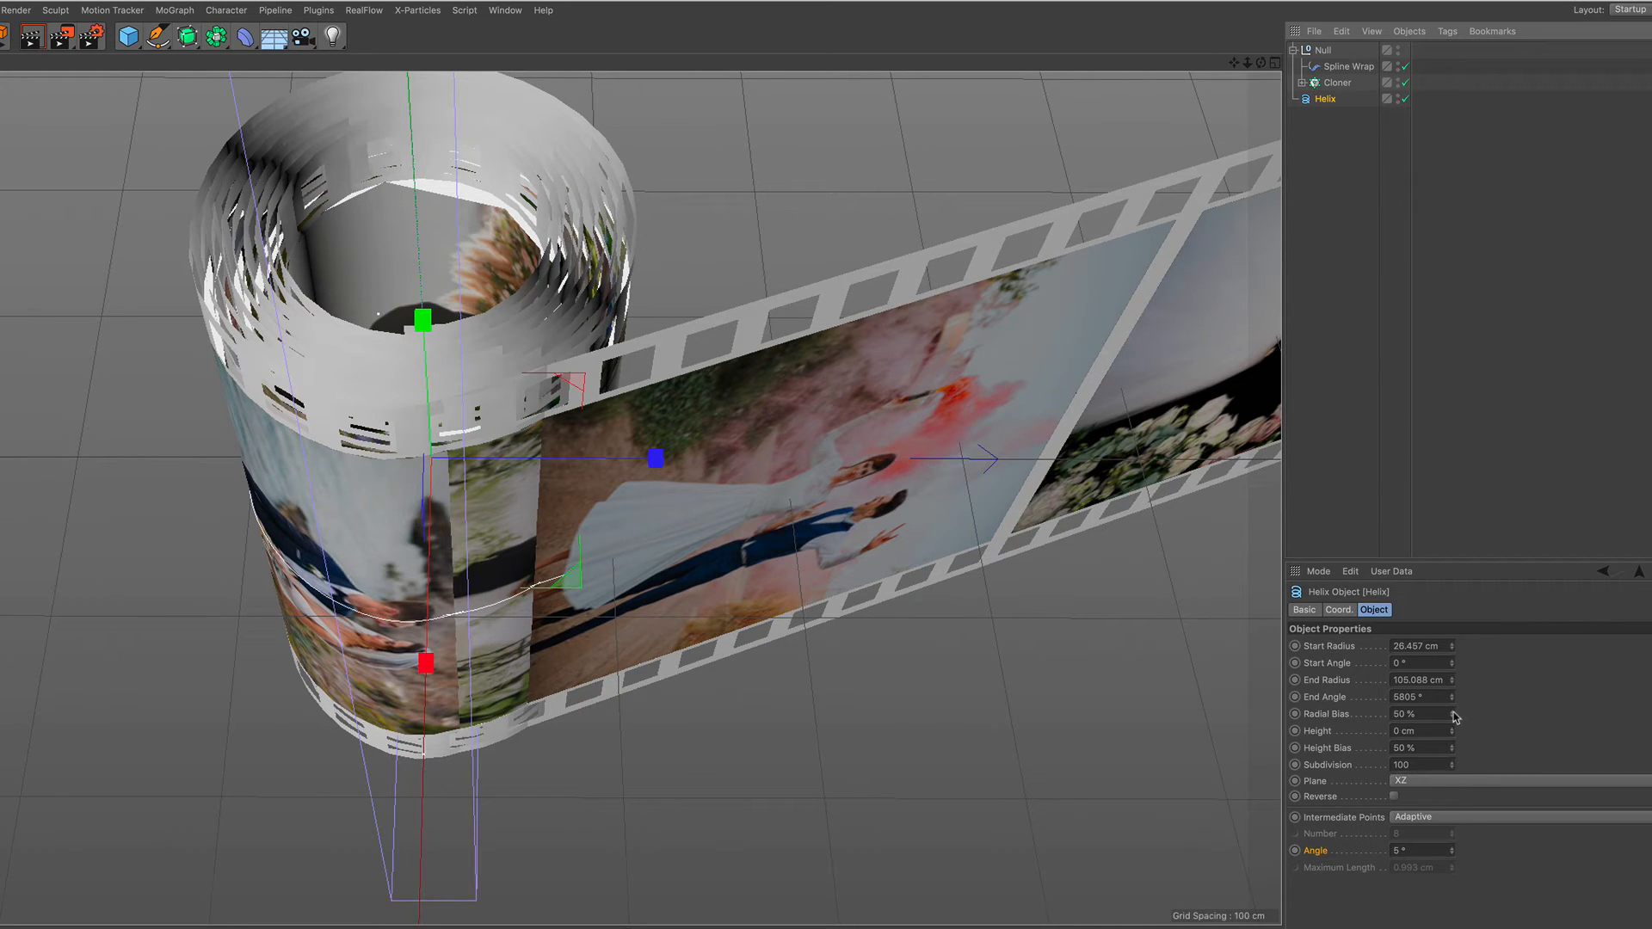
pyautogui.moveTo(1454, 717); pyautogui.dragTo(1454, 711)
pyautogui.click(1452, 719)
pyautogui.click(1452, 719)
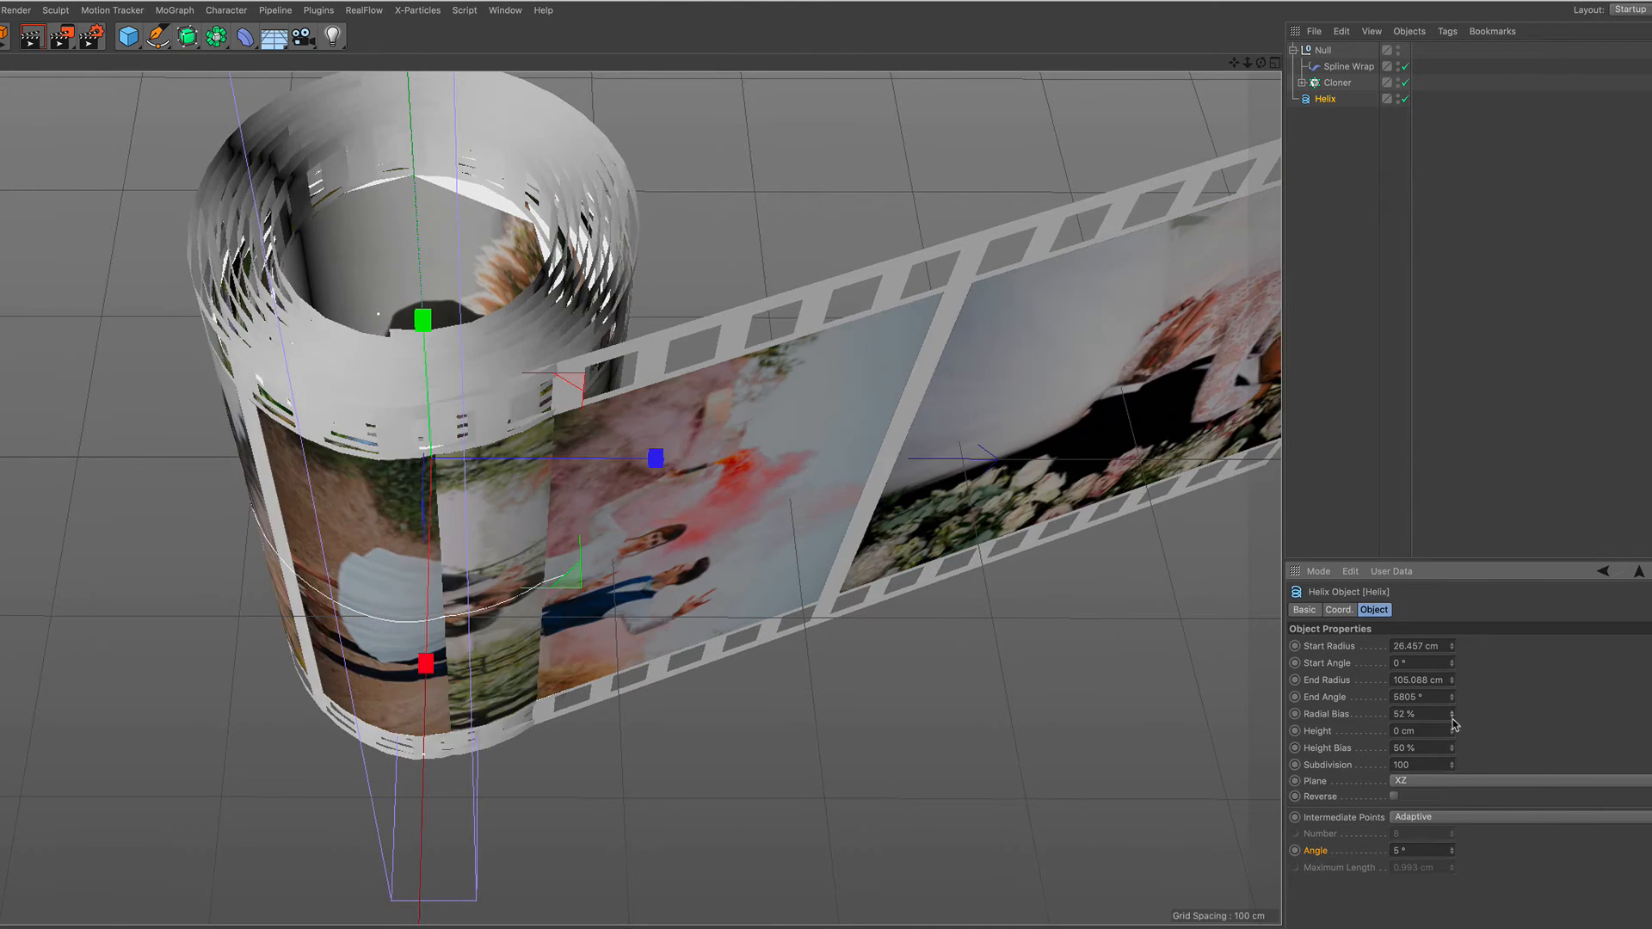
pyautogui.click(1452, 719)
pyautogui.click(1453, 719)
pyautogui.click(1453, 720)
pyautogui.click(1453, 719)
pyautogui.click(1452, 719)
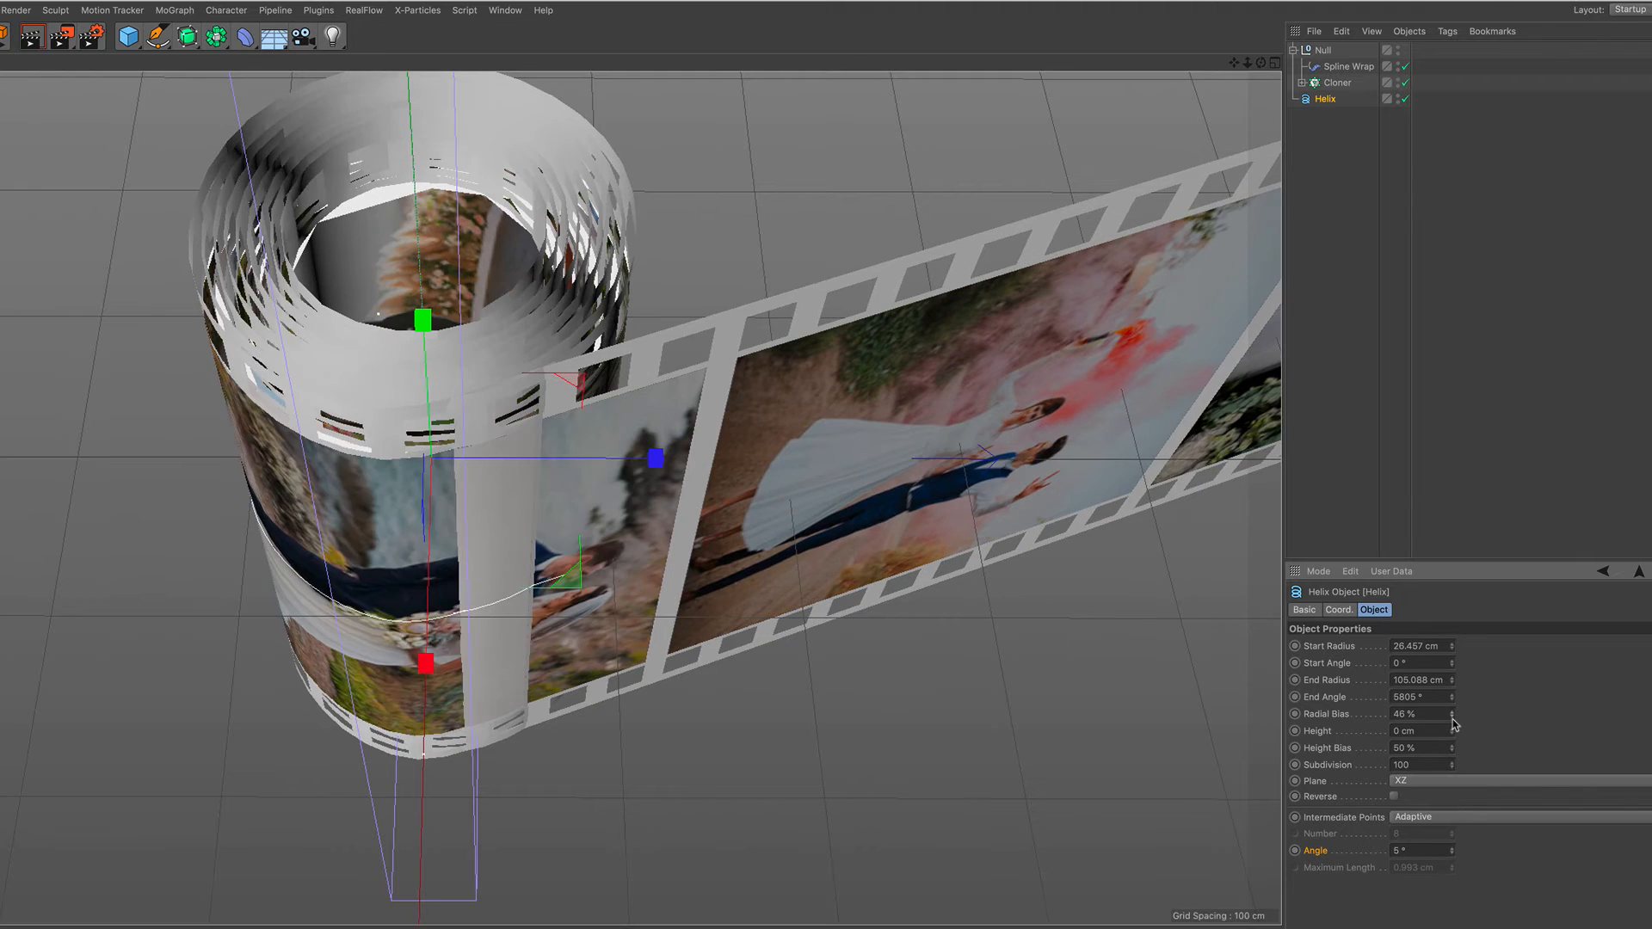
pyautogui.click(1452, 719)
pyautogui.click(1452, 719)
pyautogui.click(1452, 718)
pyautogui.click(1452, 718)
pyautogui.click(1452, 719)
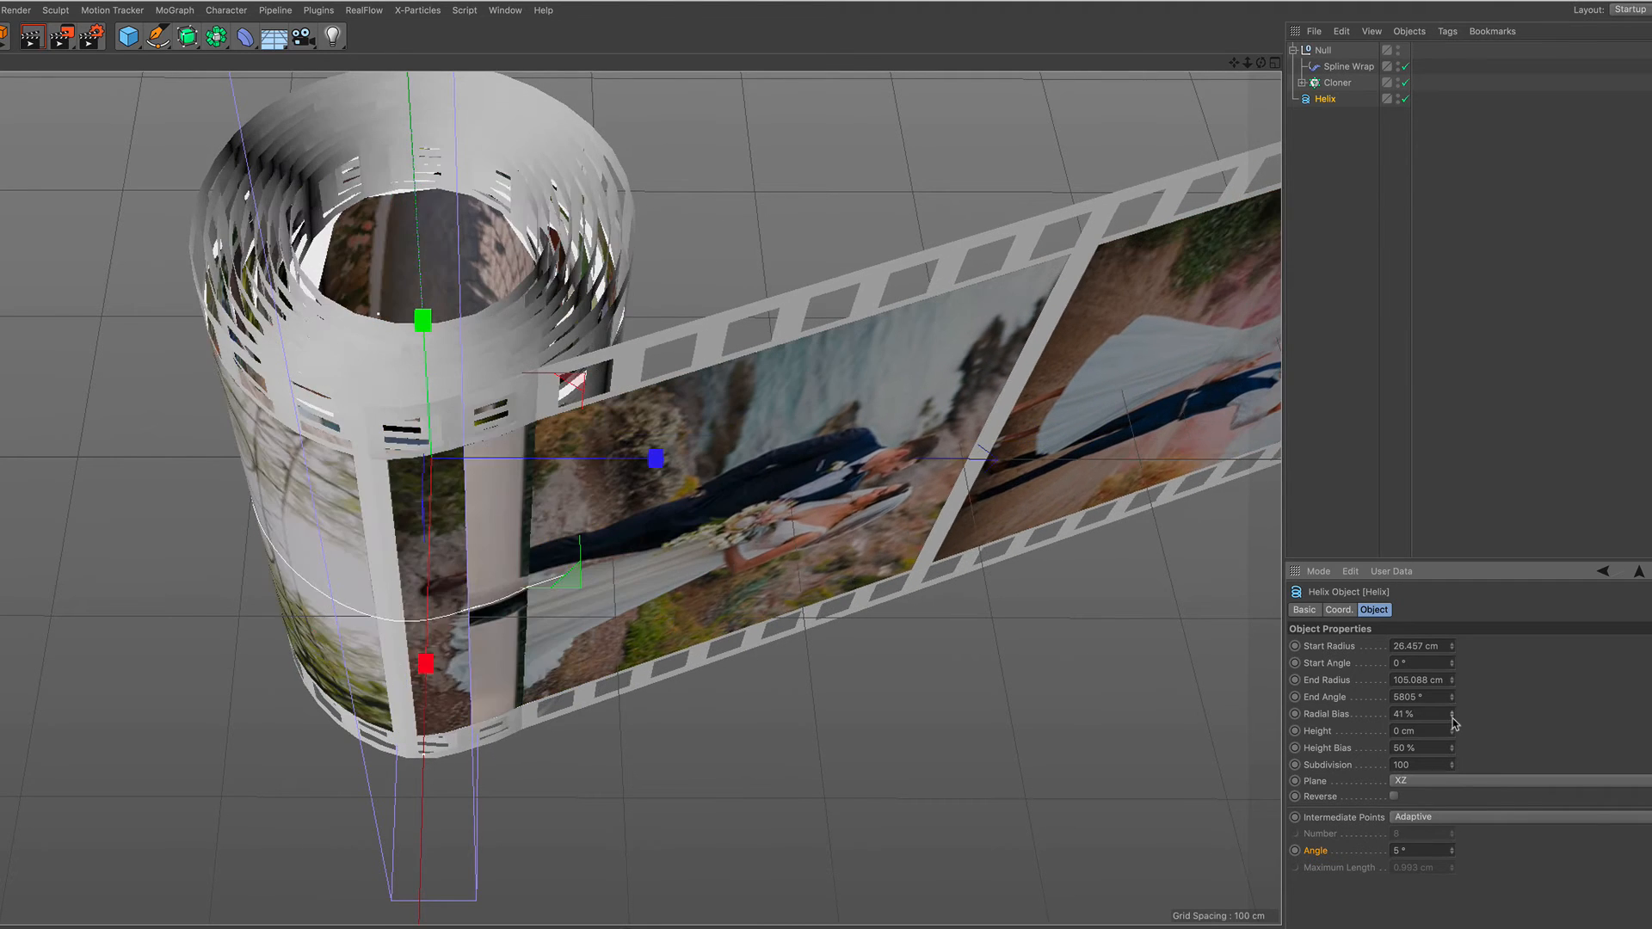
pyautogui.click(1453, 719)
pyautogui.click(1452, 719)
pyautogui.click(1452, 720)
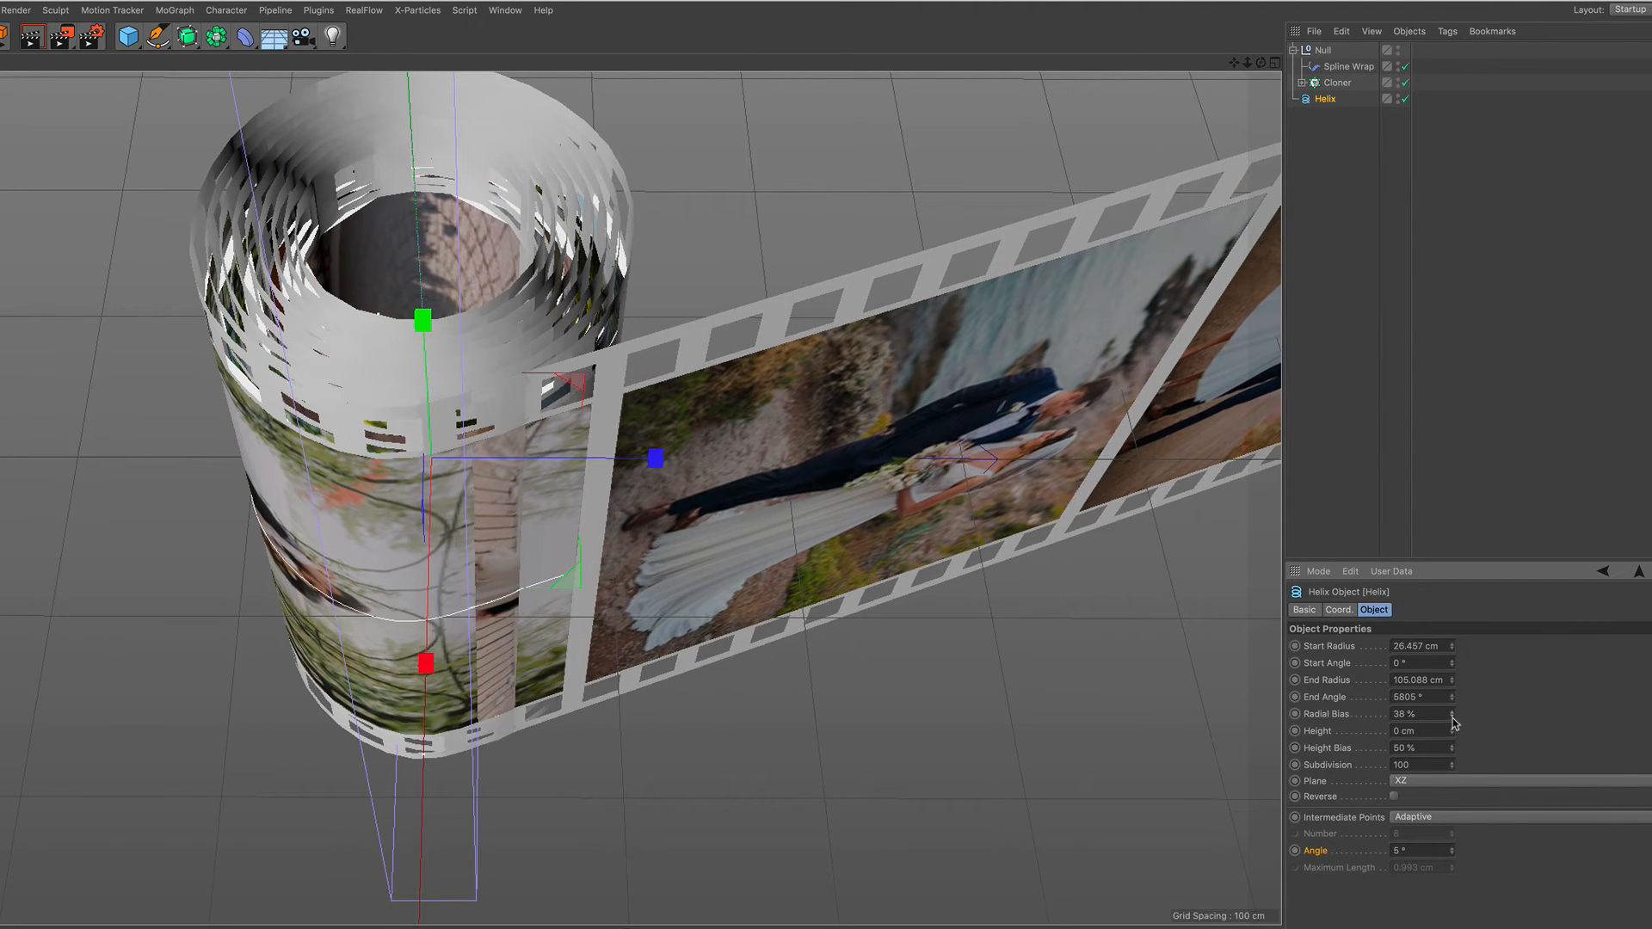
pyautogui.moveTo(1453, 680); pyautogui.dragTo(1452, 653)
pyautogui.moveTo(1453, 719)
pyautogui.mouseDown()
pyautogui.moveTo(1452, 752)
pyautogui.moveTo(1452, 700)
pyautogui.moveTo(1453, 726)
pyautogui.mouseUp()
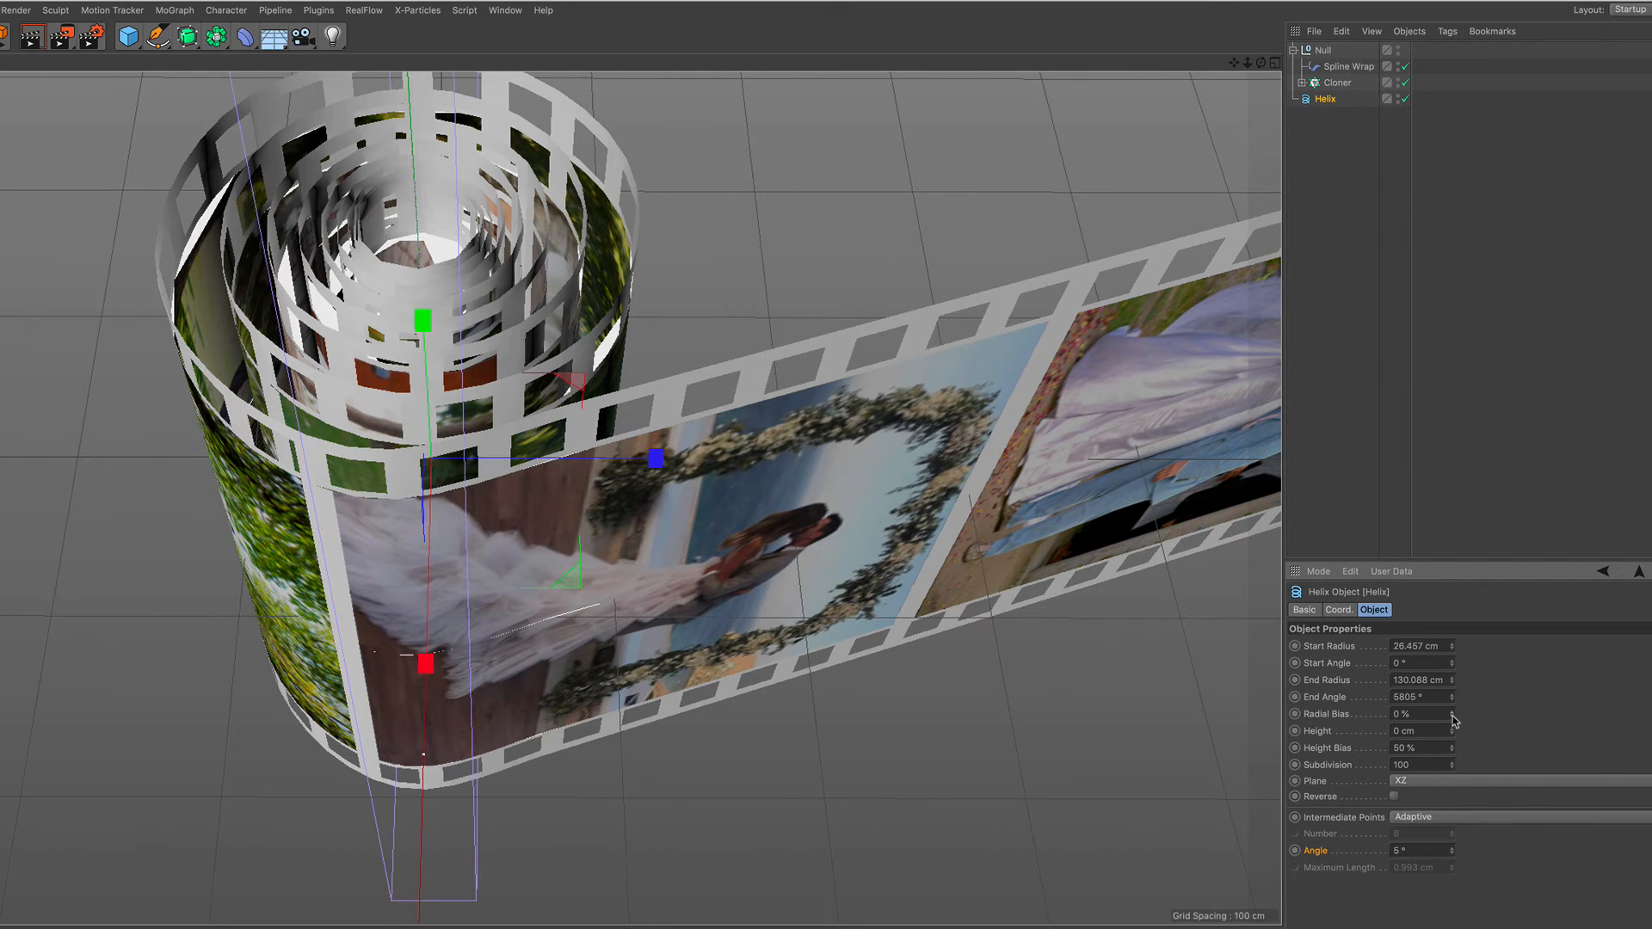
pyautogui.moveTo(1452, 721); pyautogui.dragTo(1467, 698)
# Play the animation from the first frame to check the rolling with the adjusted Helix
pyautogui.keyDown('alt'); pyautogui.moveTo(552, 404); pyautogui.dragTo(667, 450); pyautogui.keyUp('alt')
pyautogui.keyDown('alt'); pyautogui.moveTo(667, 450); pyautogui.dragTo(513, 389, button='middle'); pyautogui.keyUp('alt')
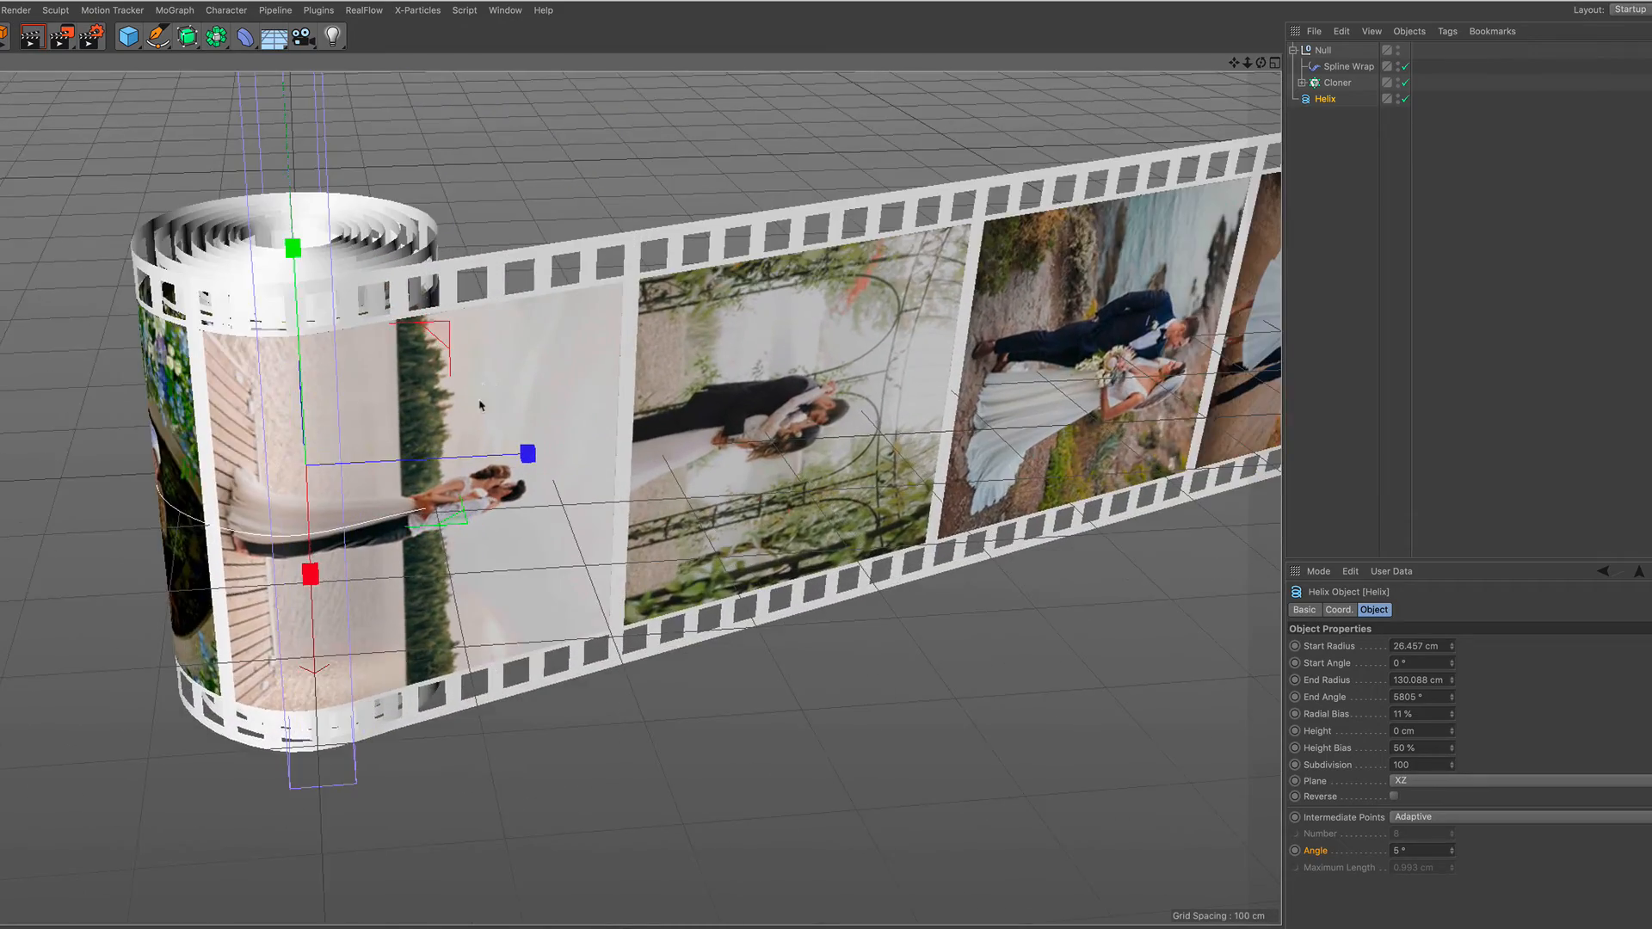
pyautogui.keyDown('alt'); pyautogui.moveTo(479, 405); pyautogui.dragTo(445, 557, button='right'); pyautogui.keyUp('alt')
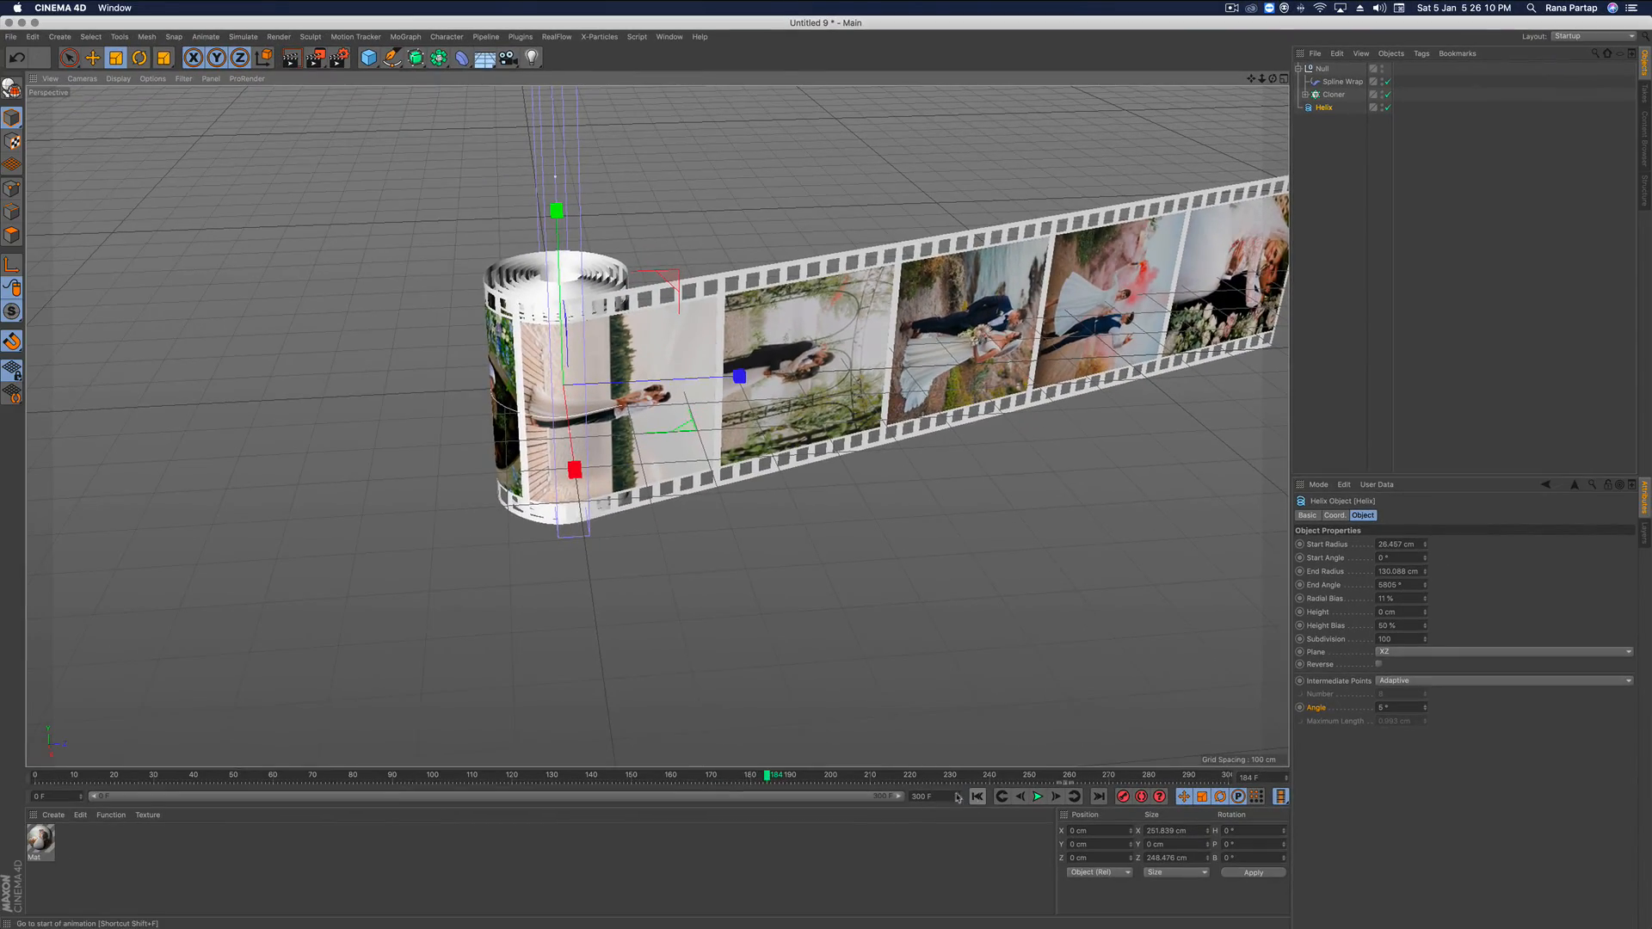
pyautogui.click(977, 797)
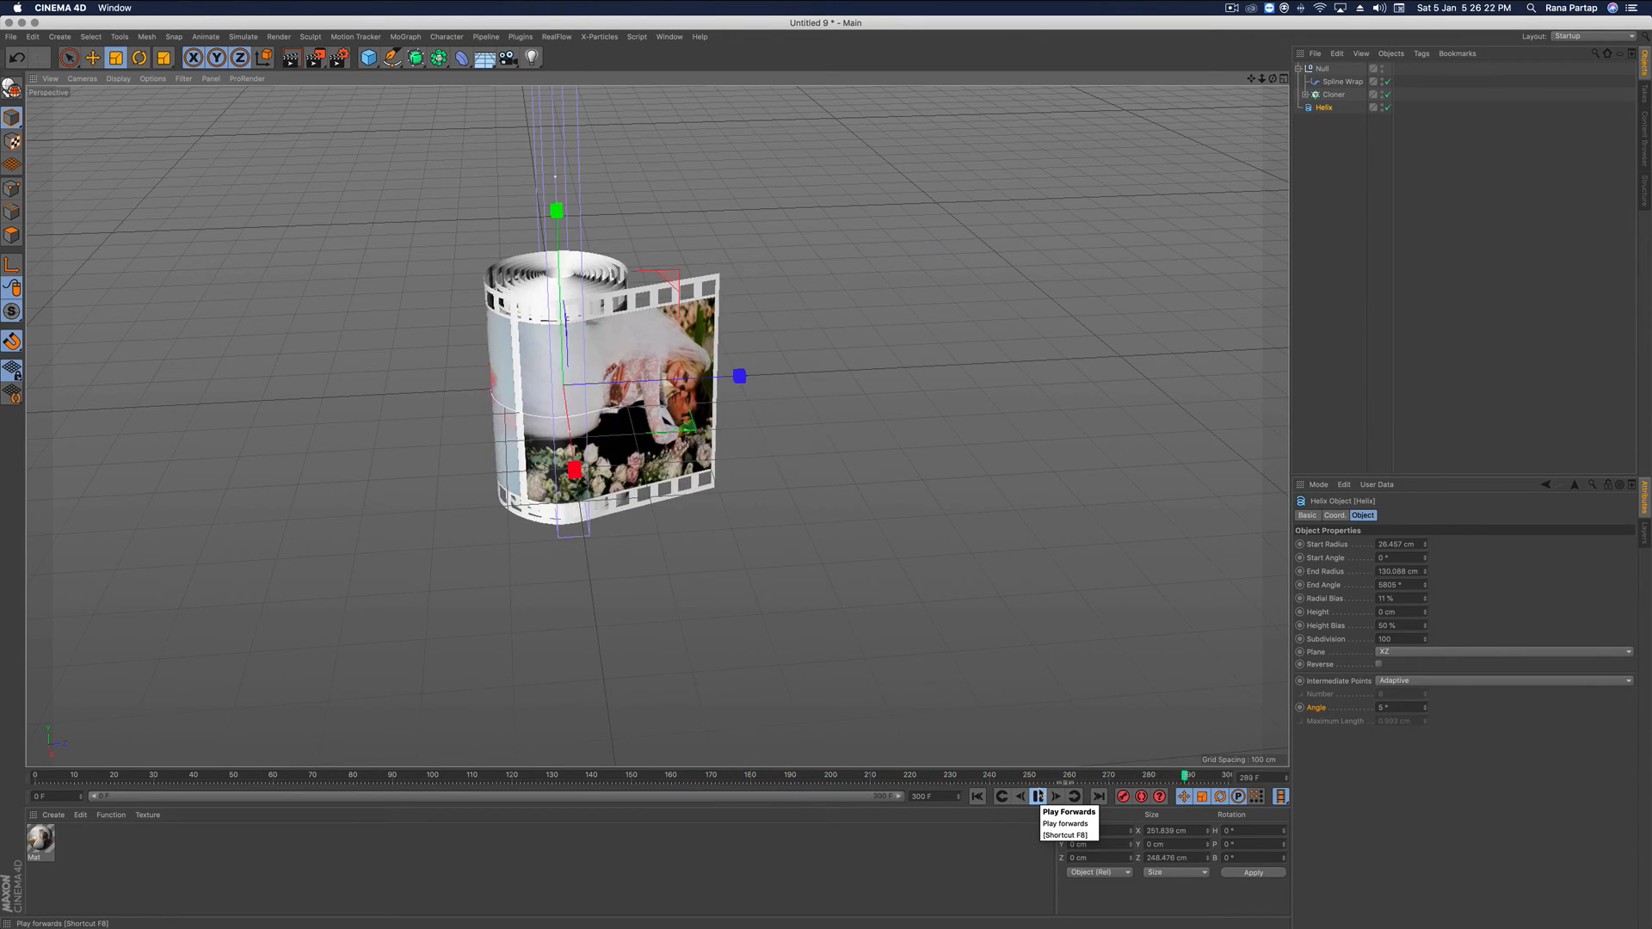
pyautogui.click(1039, 797)
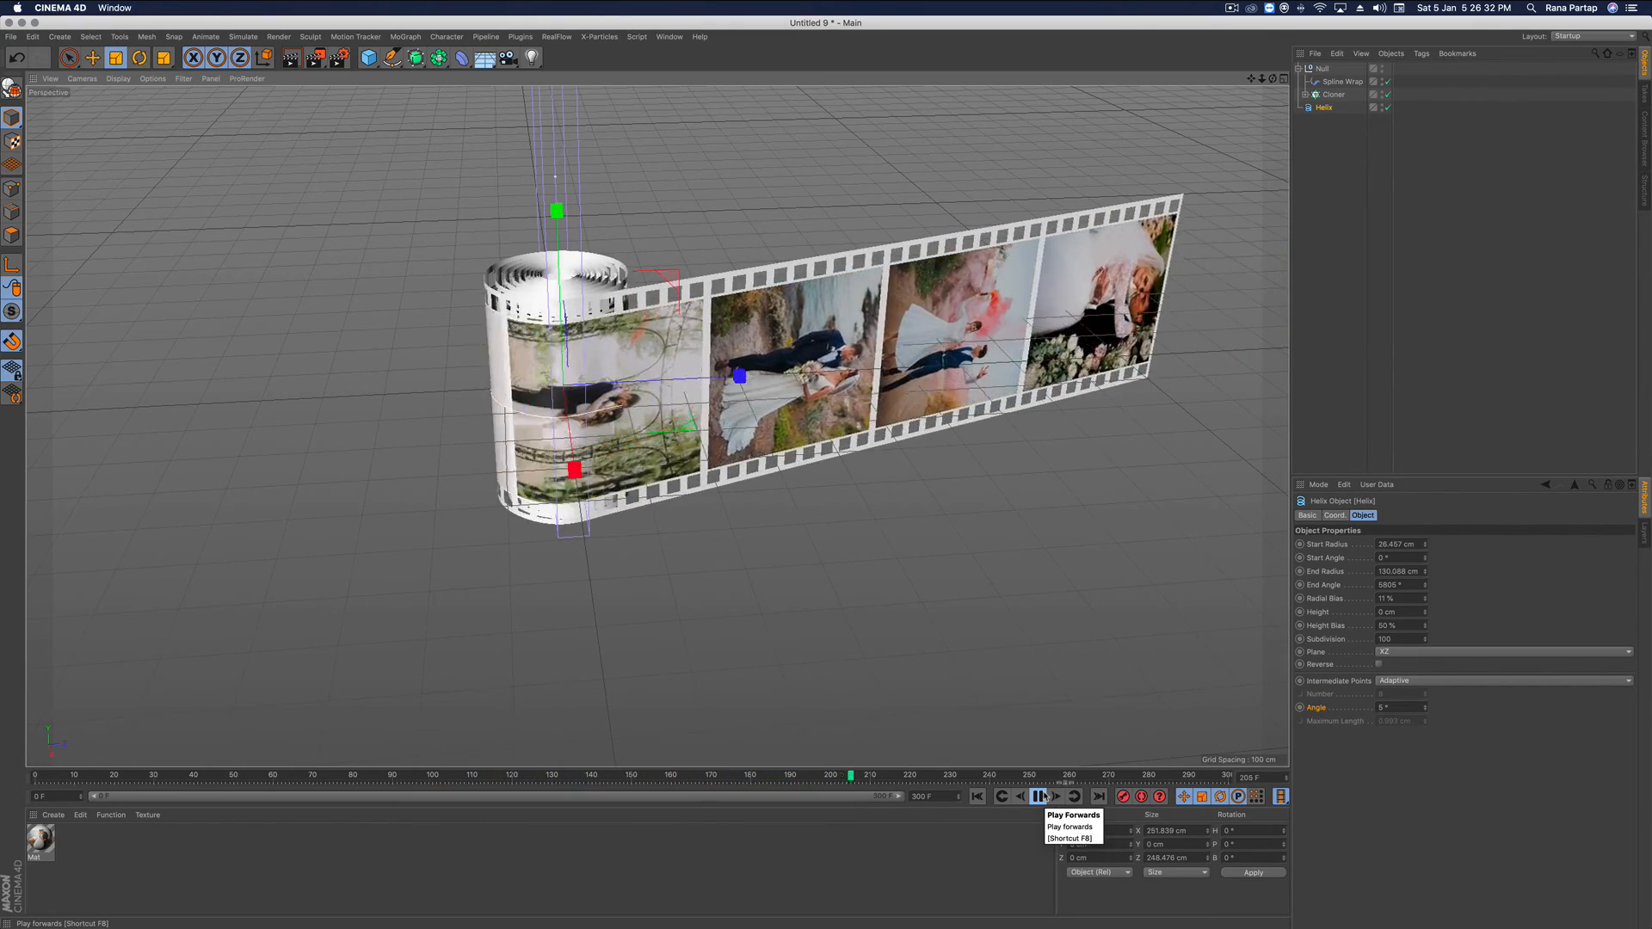
pyautogui.click(1044, 797)
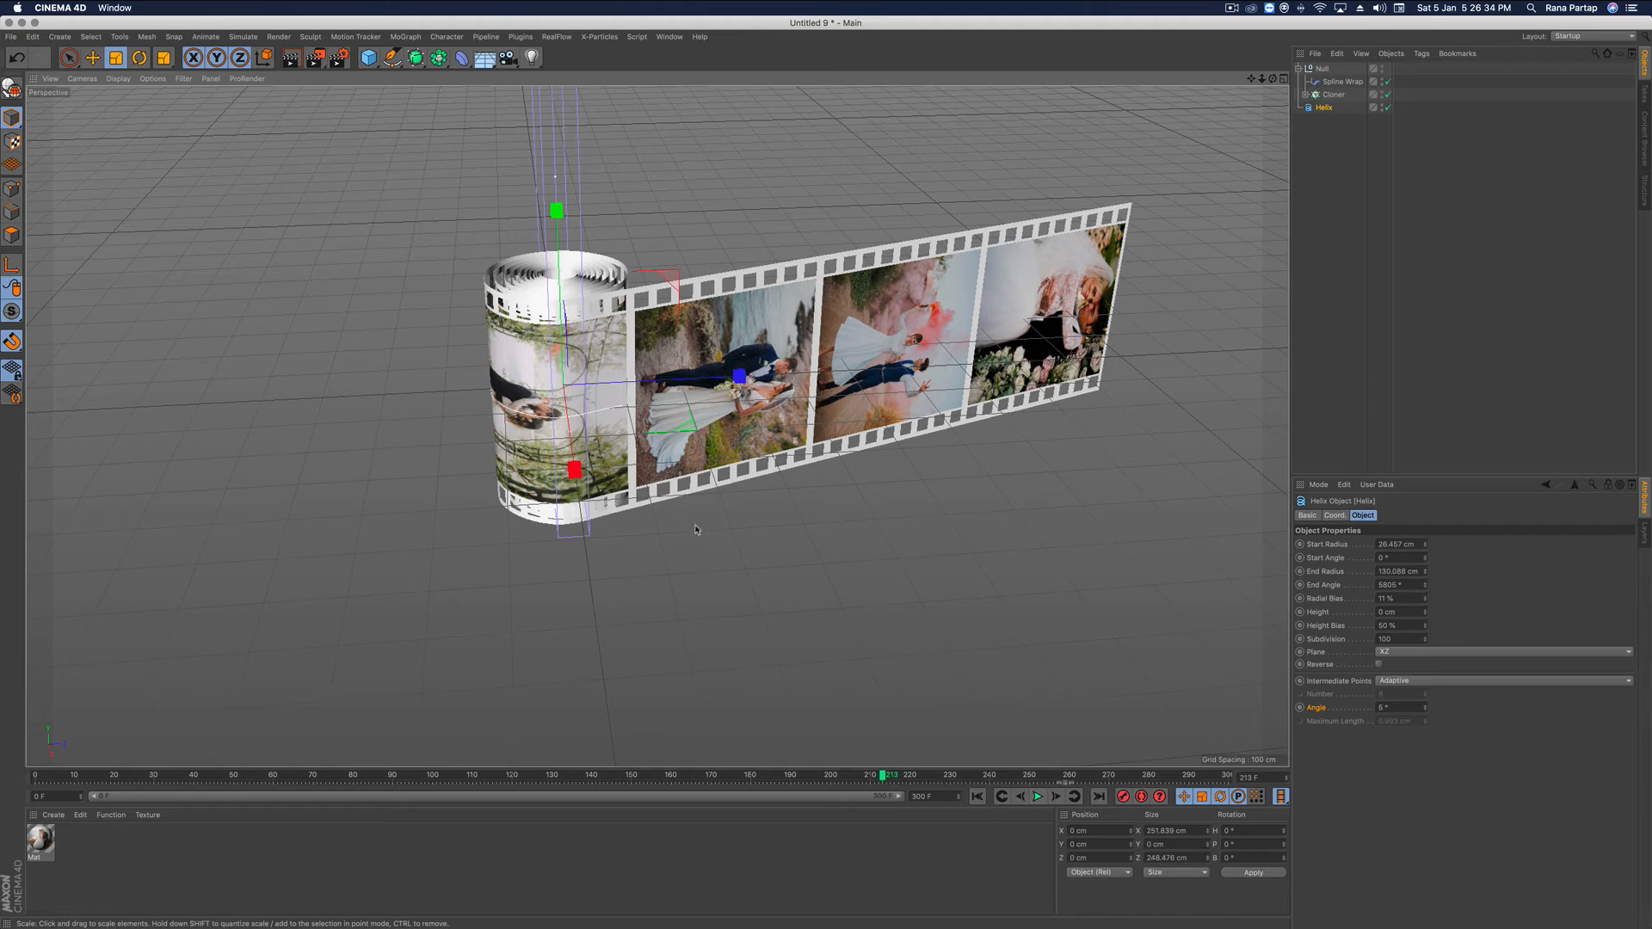
# Set the orientation of the photo Plane inside the Cloner to +Z and play the animation to check the outer side of the roll
pyautogui.keyDown('alt'); pyautogui.moveTo(531, 318); pyautogui.dragTo(531, 386, button='right'); pyautogui.keyUp('alt')
pyautogui.keyDown('alt'); pyautogui.moveTo(635, 354); pyautogui.dragTo(399, 325); pyautogui.keyUp('alt')
pyautogui.keyDown('alt'); pyautogui.moveTo(594, 385); pyautogui.dragTo(577, 351, button='right'); pyautogui.keyUp('alt')
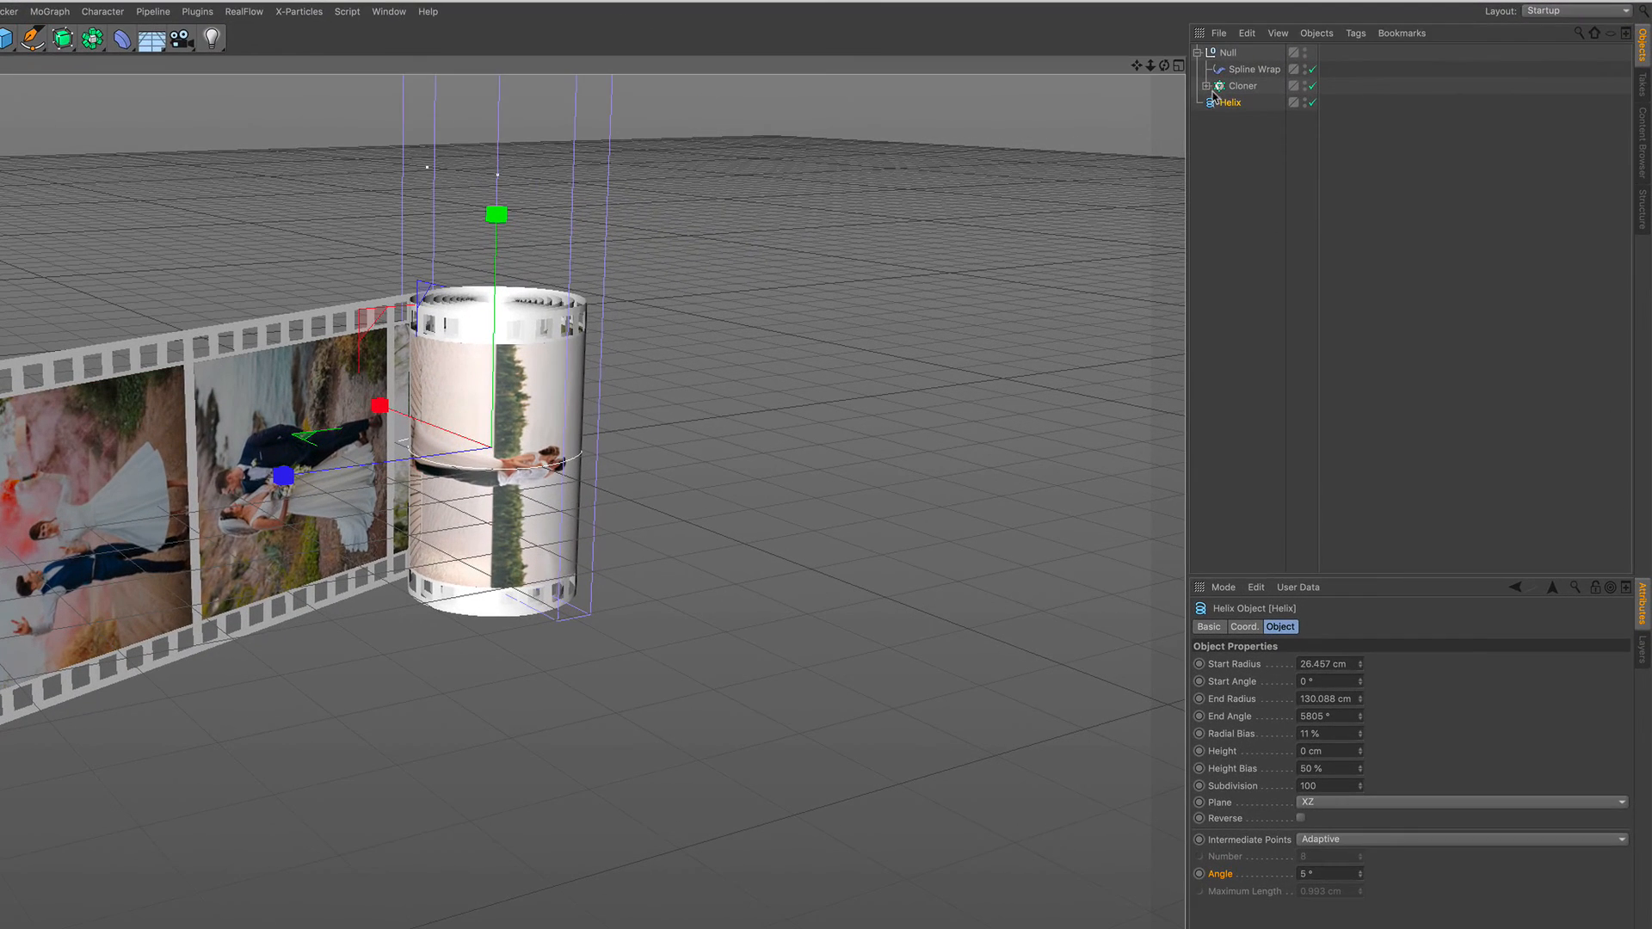
pyautogui.click(1305, 95)
pyautogui.click(1216, 104)
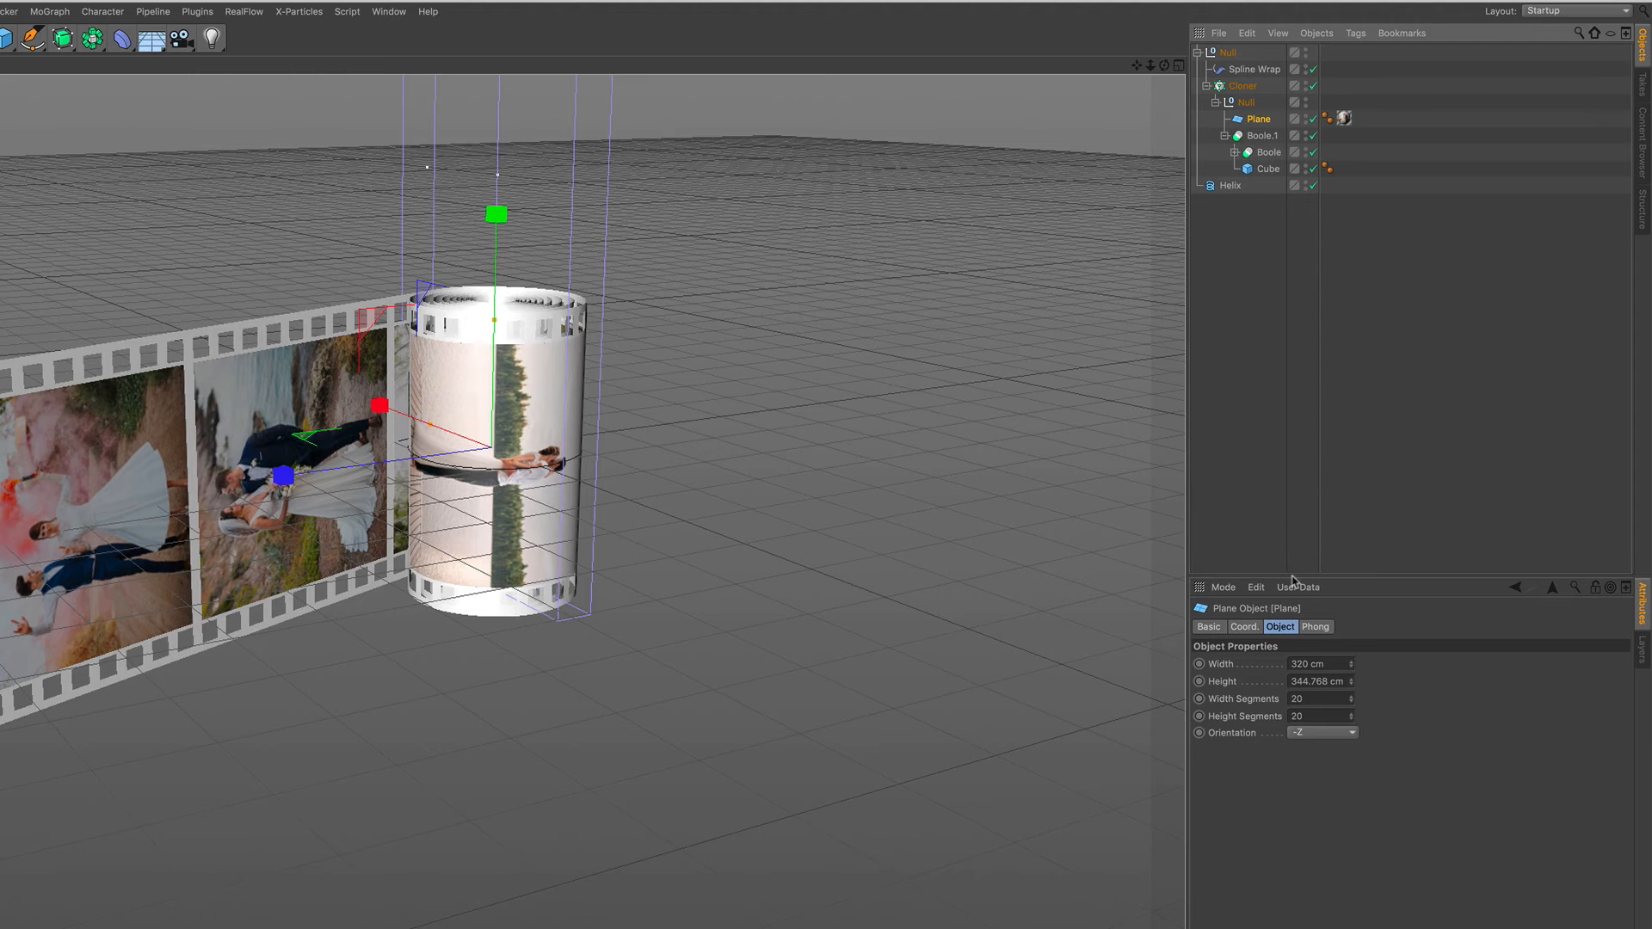
pyautogui.click(1323, 734)
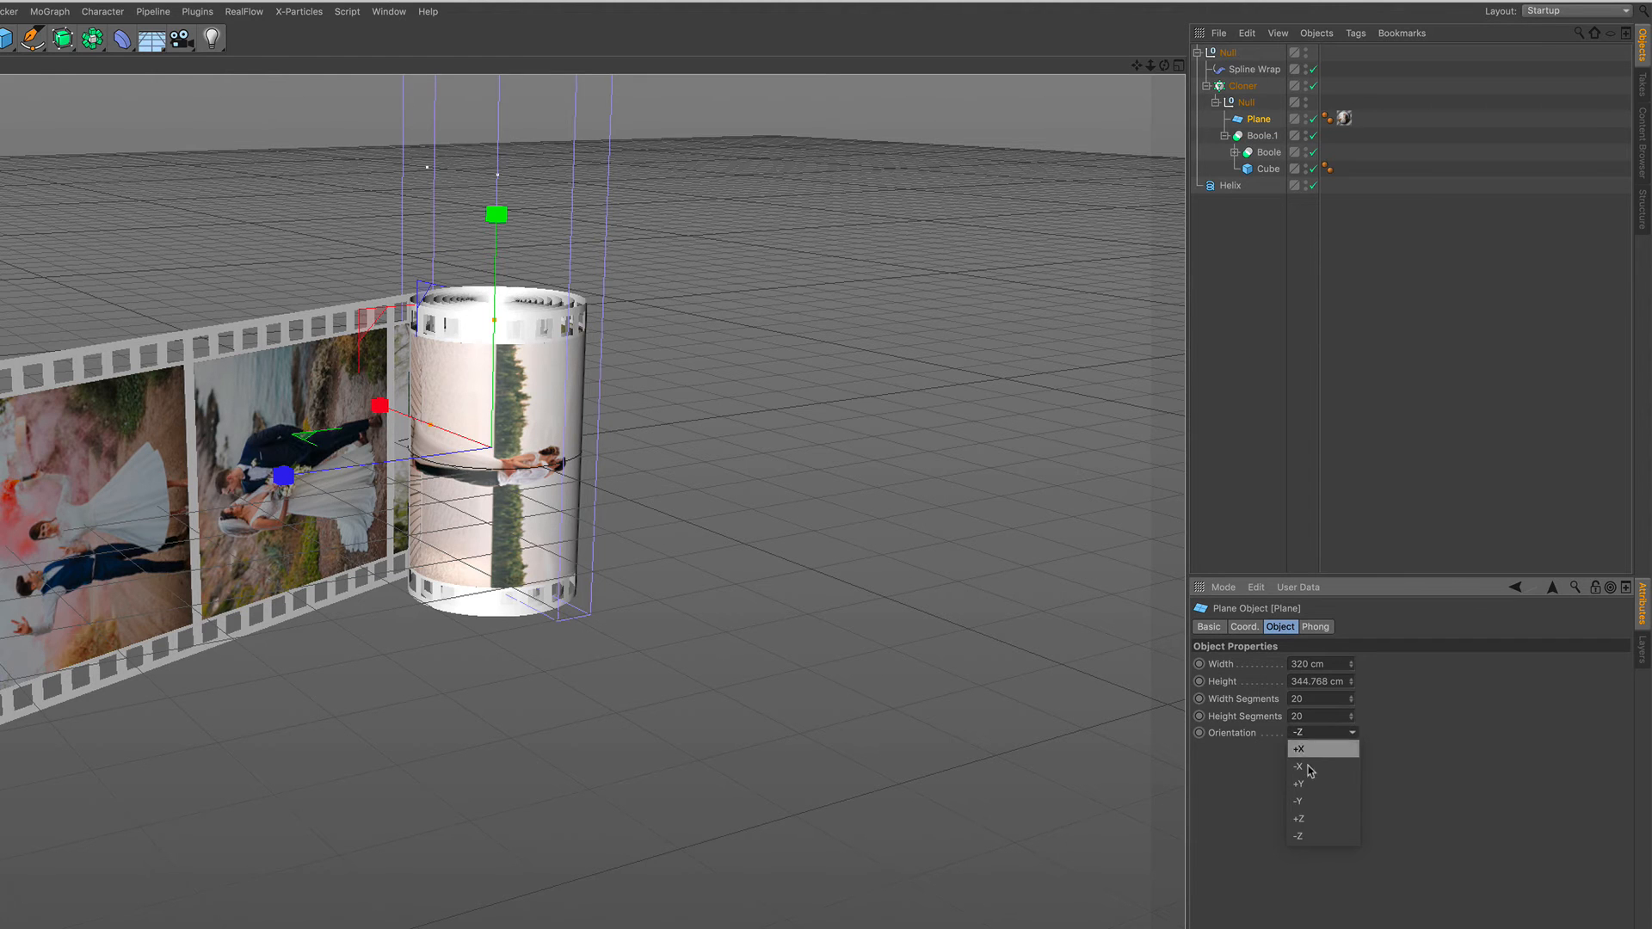
pyautogui.click(1314, 819)
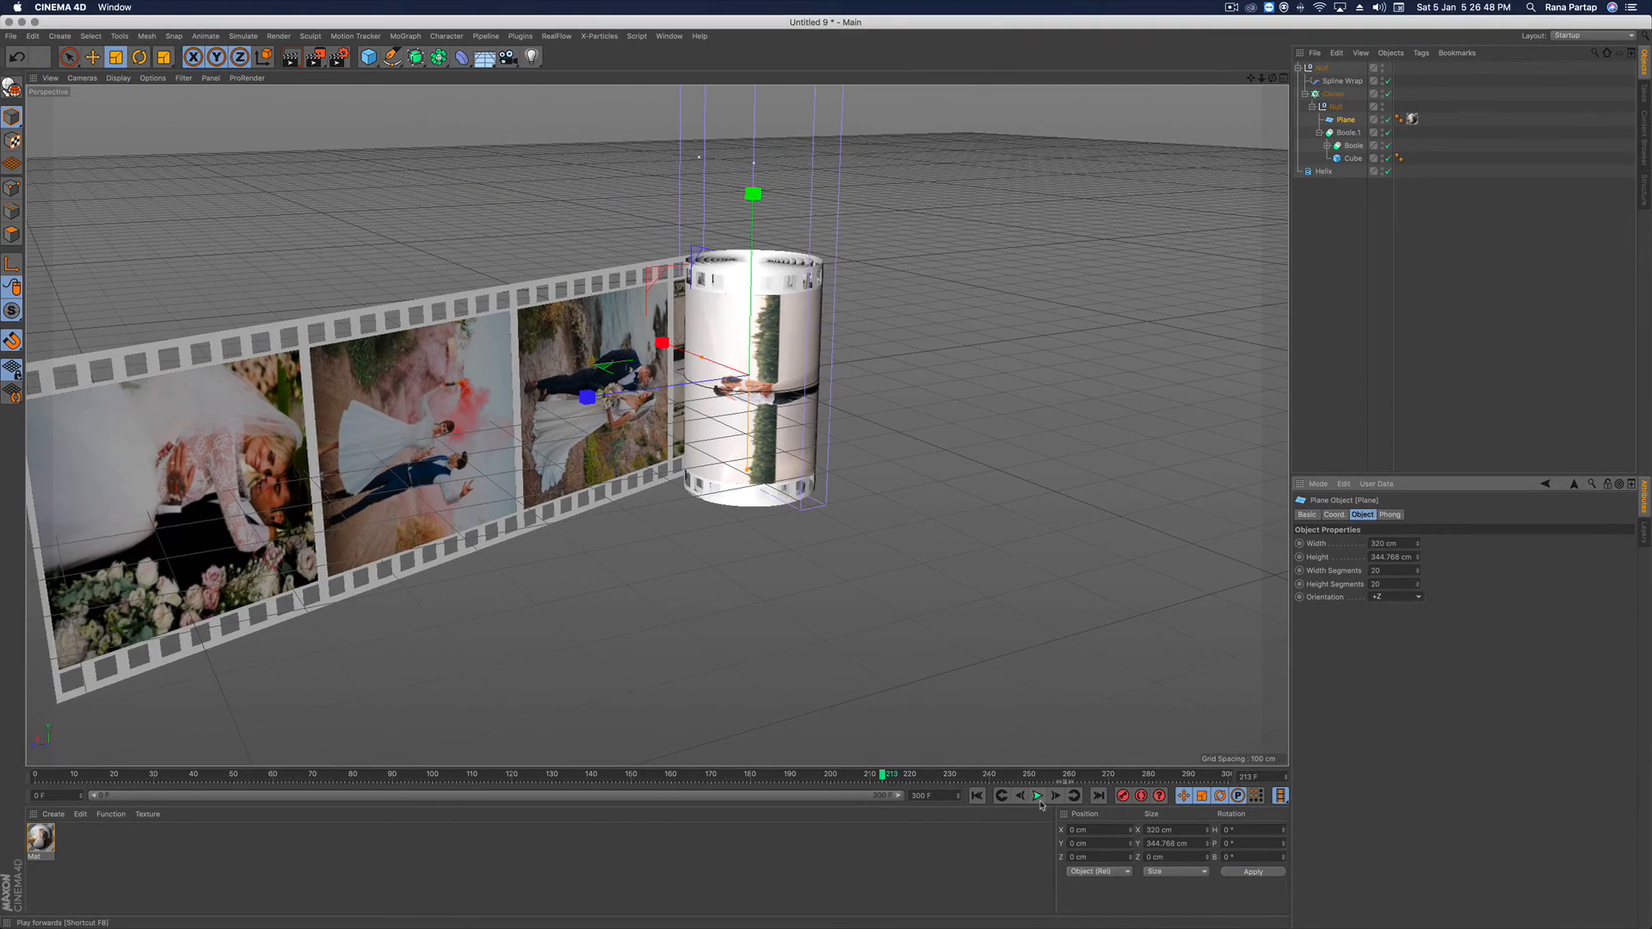
pyautogui.click(1038, 796)
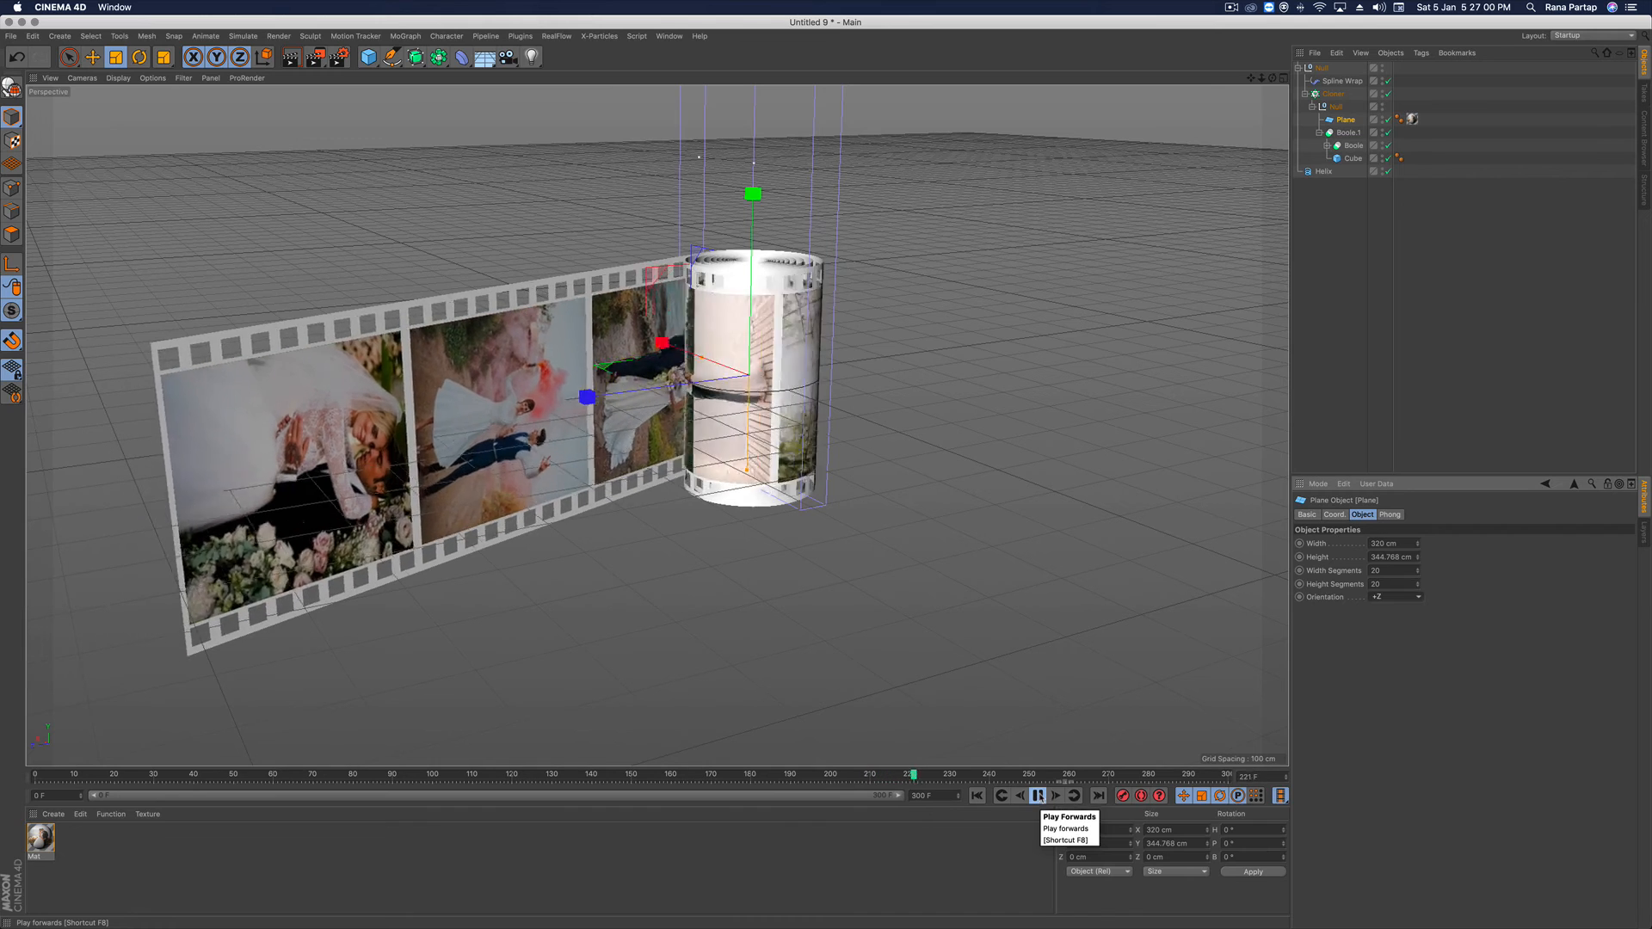
pyautogui.click(1038, 796)
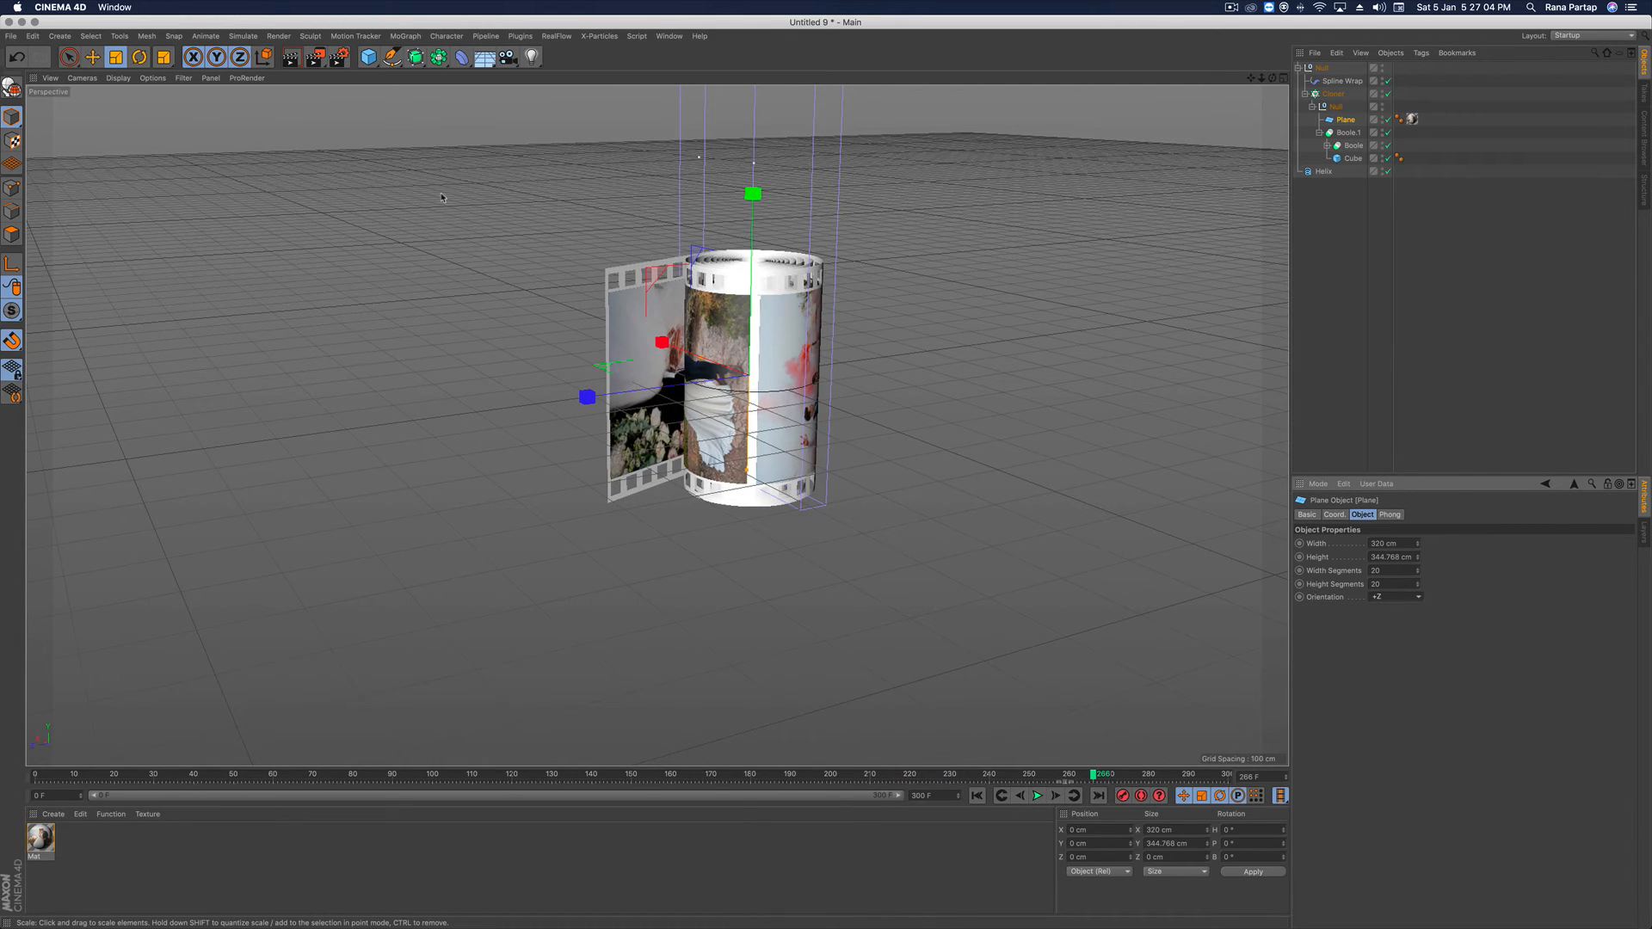
# Add a Floor object and lower it to about -199 cm in Y, at the base of the film roll
pyautogui.moveTo(484, 57); pyautogui.dragTo(556, 83)
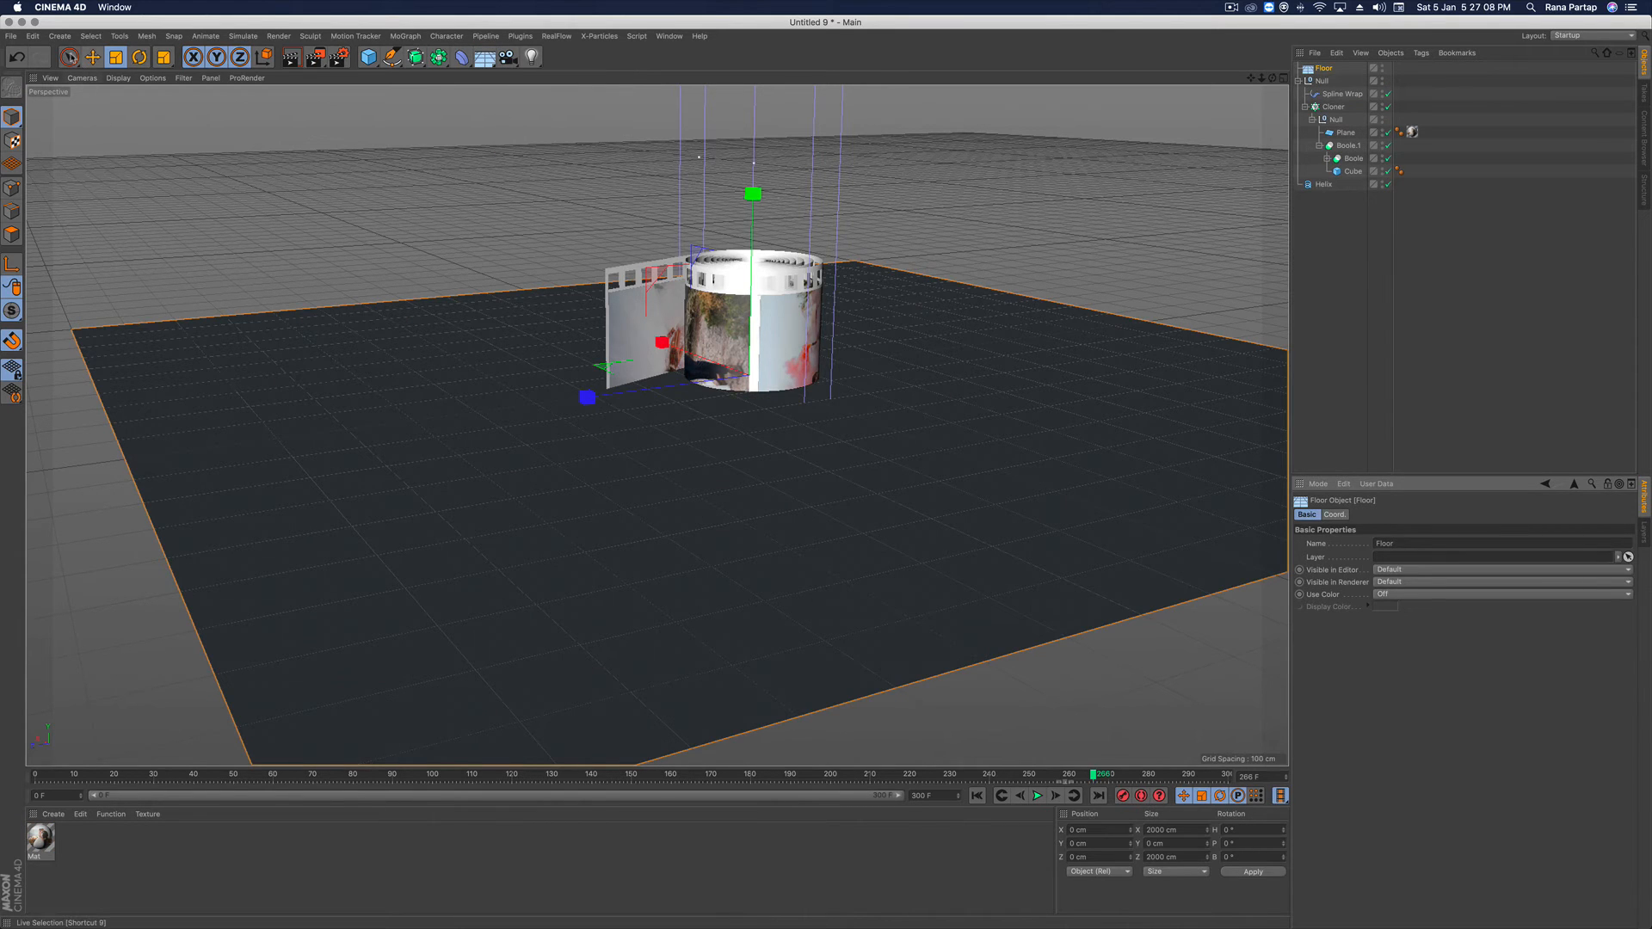
pyautogui.click(69, 57)
pyautogui.moveTo(753, 200); pyautogui.dragTo(759, 341)
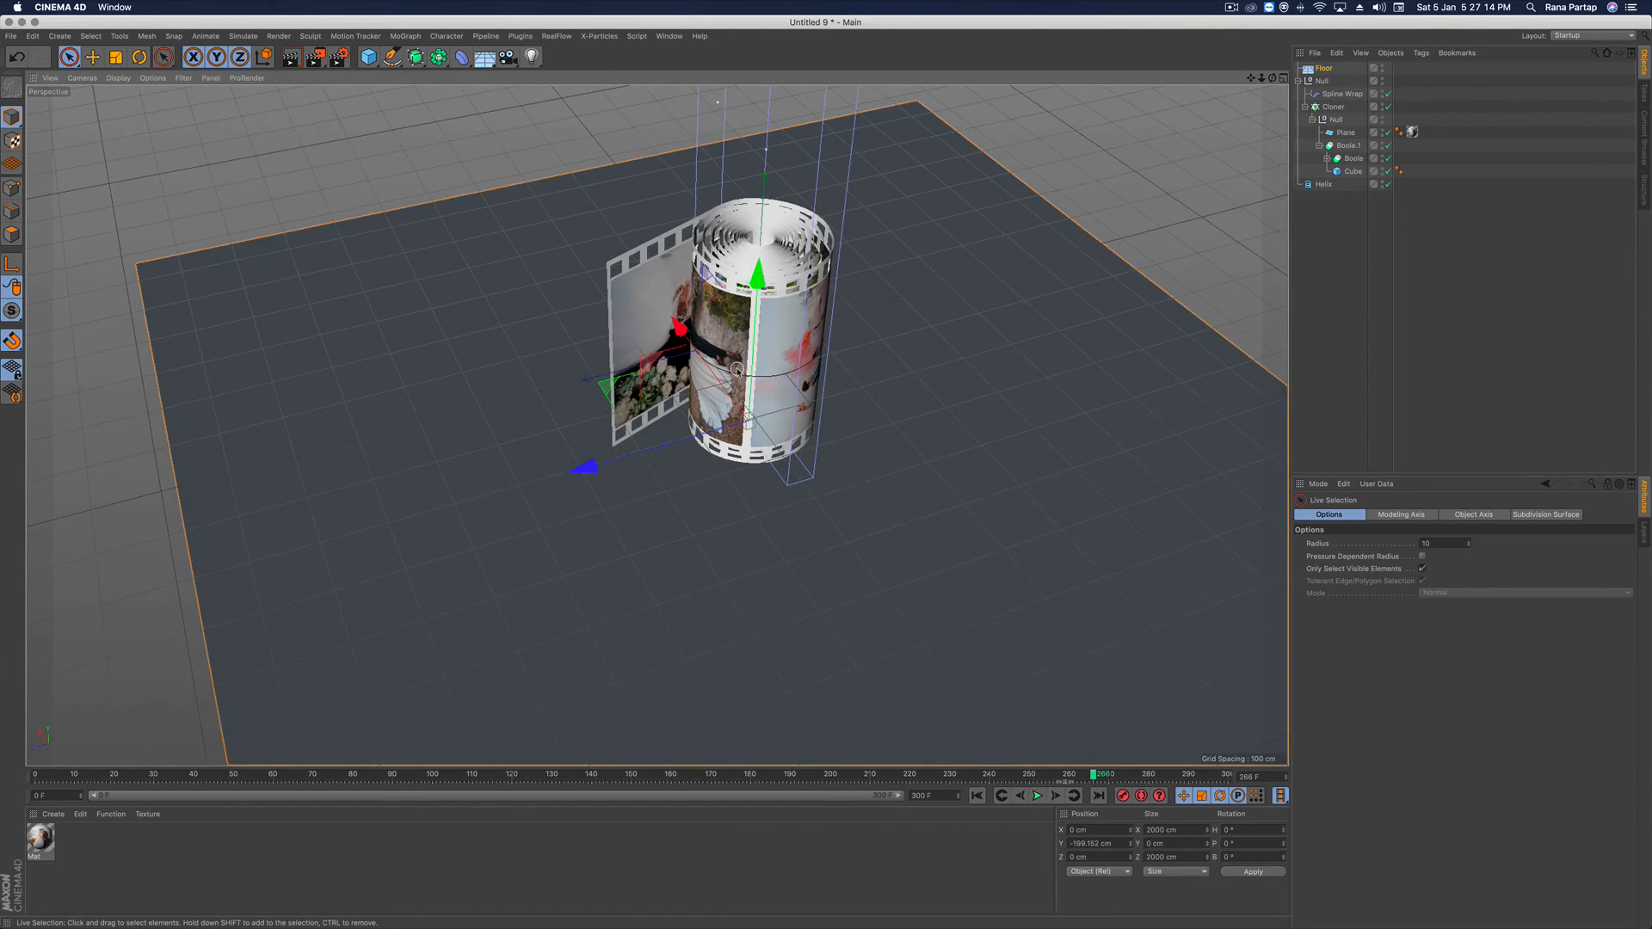
pyautogui.keyDown('alt'); pyautogui.moveTo(760, 342); pyautogui.dragTo(788, 236, button='right'); pyautogui.keyUp('alt')
pyautogui.keyDown('alt'); pyautogui.moveTo(770, 333); pyautogui.dragTo(759, 426, button='middle'); pyautogui.keyUp('alt')
pyautogui.keyDown('alt'); pyautogui.moveTo(759, 425); pyautogui.dragTo(763, 409, button='right'); pyautogui.keyUp('alt')
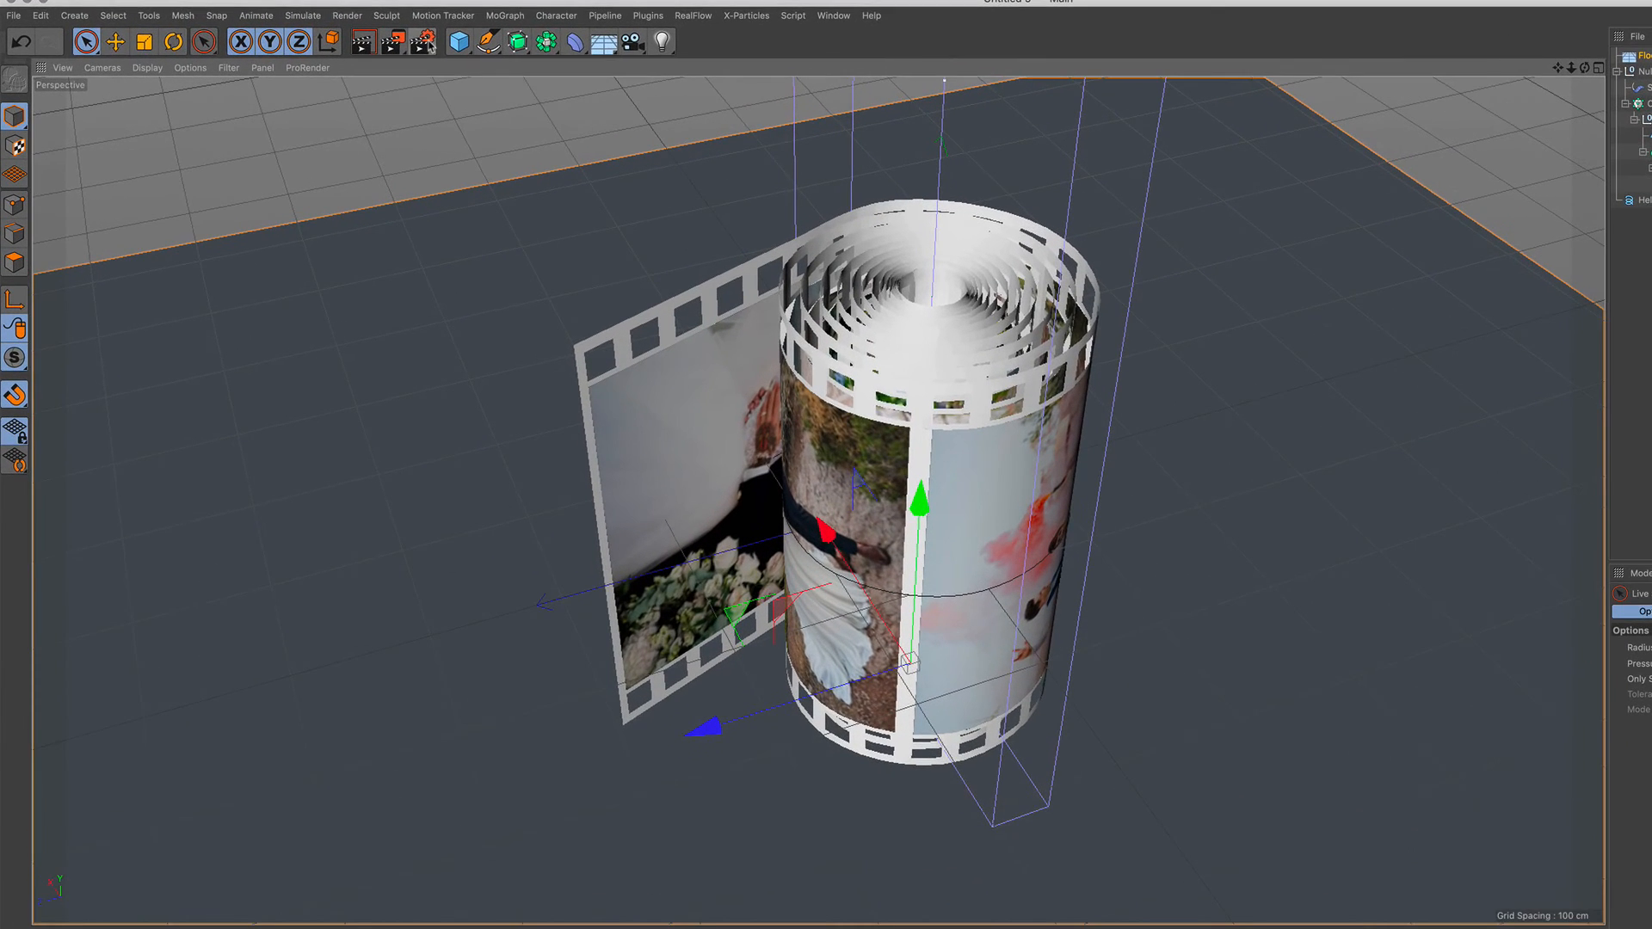
# Add the Ambient Occlusion effect to the render settings with its default values
pyautogui.click(425, 41)
pyautogui.moveTo(374, 7); pyautogui.dragTo(1152, 271)
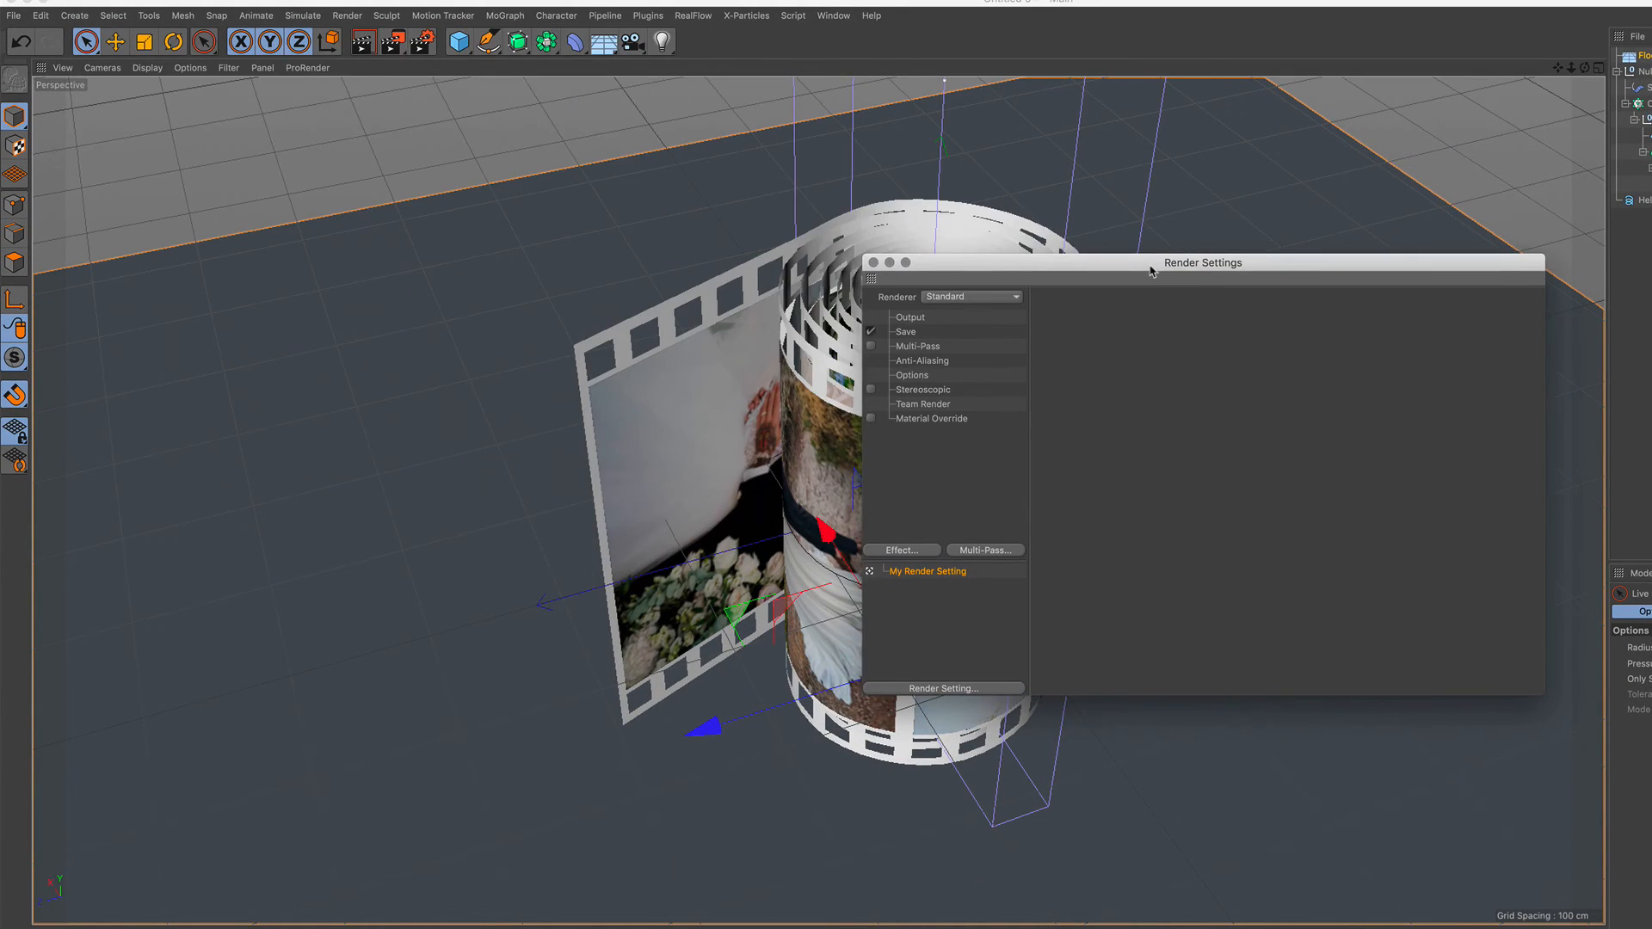
pyautogui.click(927, 549)
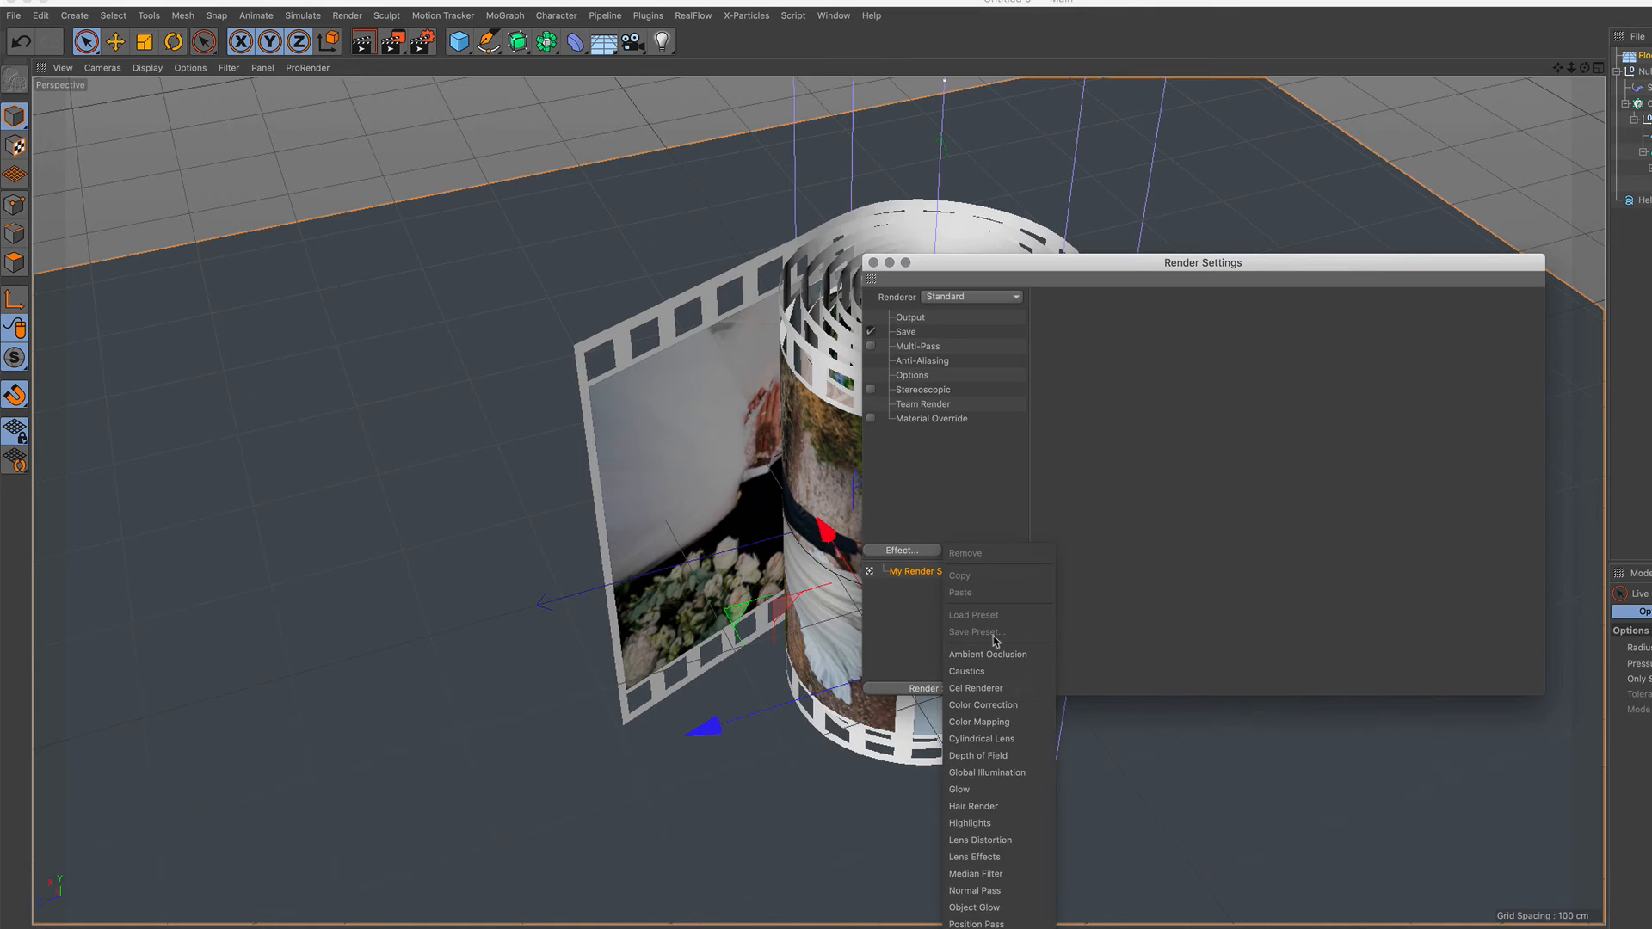
pyautogui.click(992, 647)
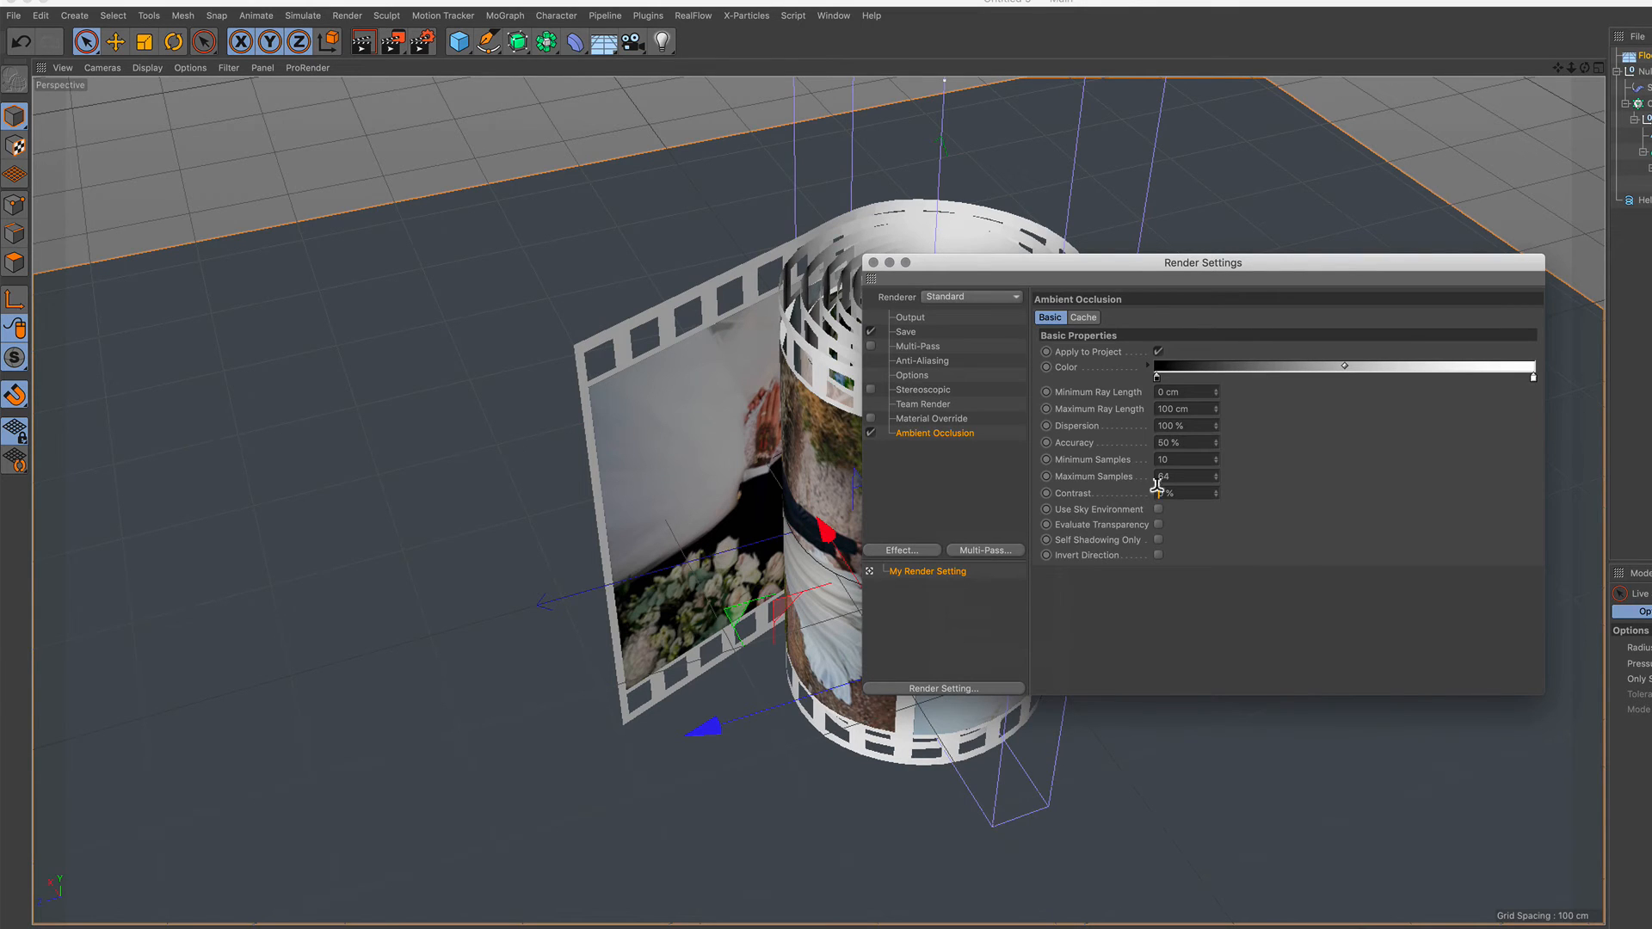
pyautogui.press('Return')
pyautogui.click(874, 262)
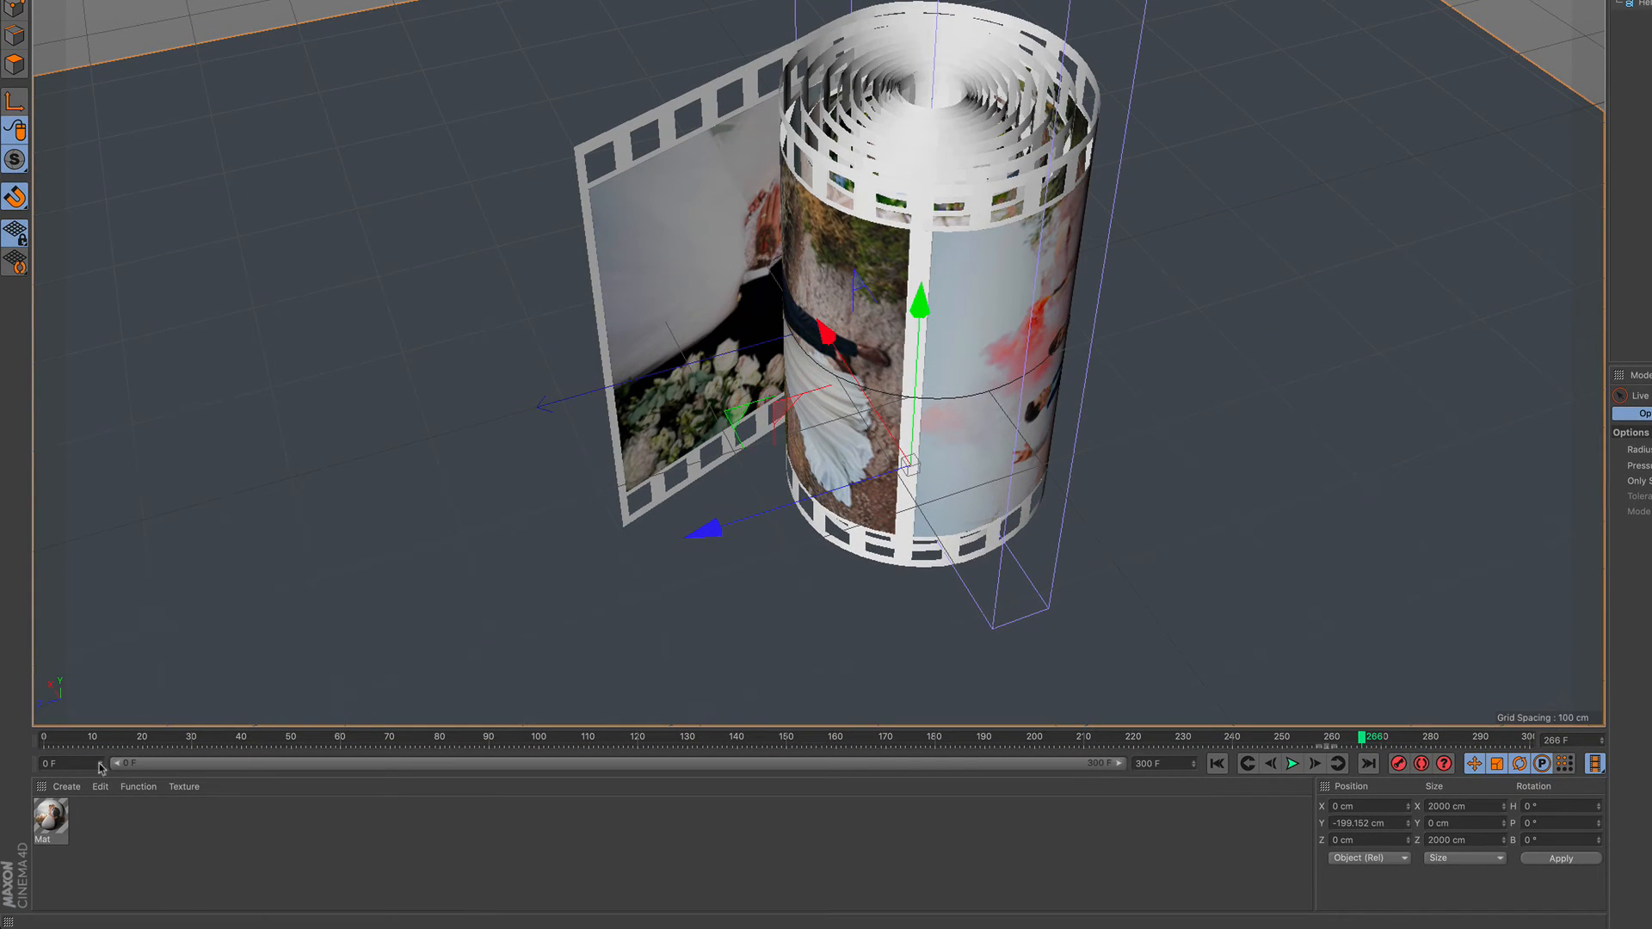
# Create a new material with Beckmann reflectance, 85 % reflection strength and 4 % specular strength, and apply it to the Floor
pyautogui.click(69, 789)
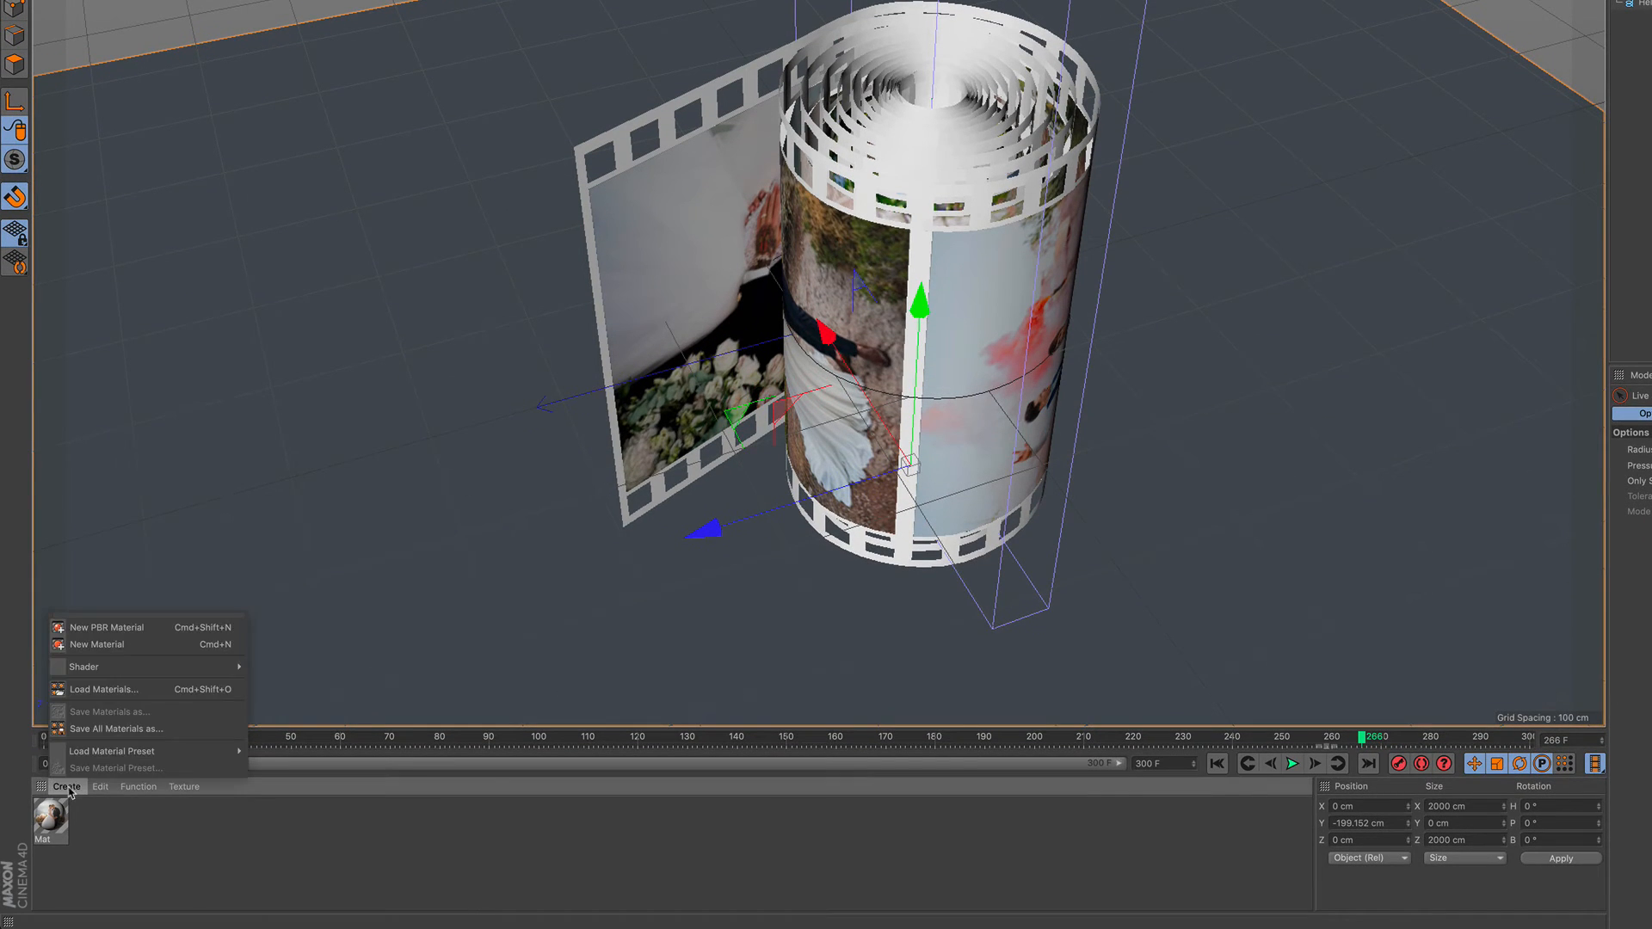
pyautogui.click(104, 645)
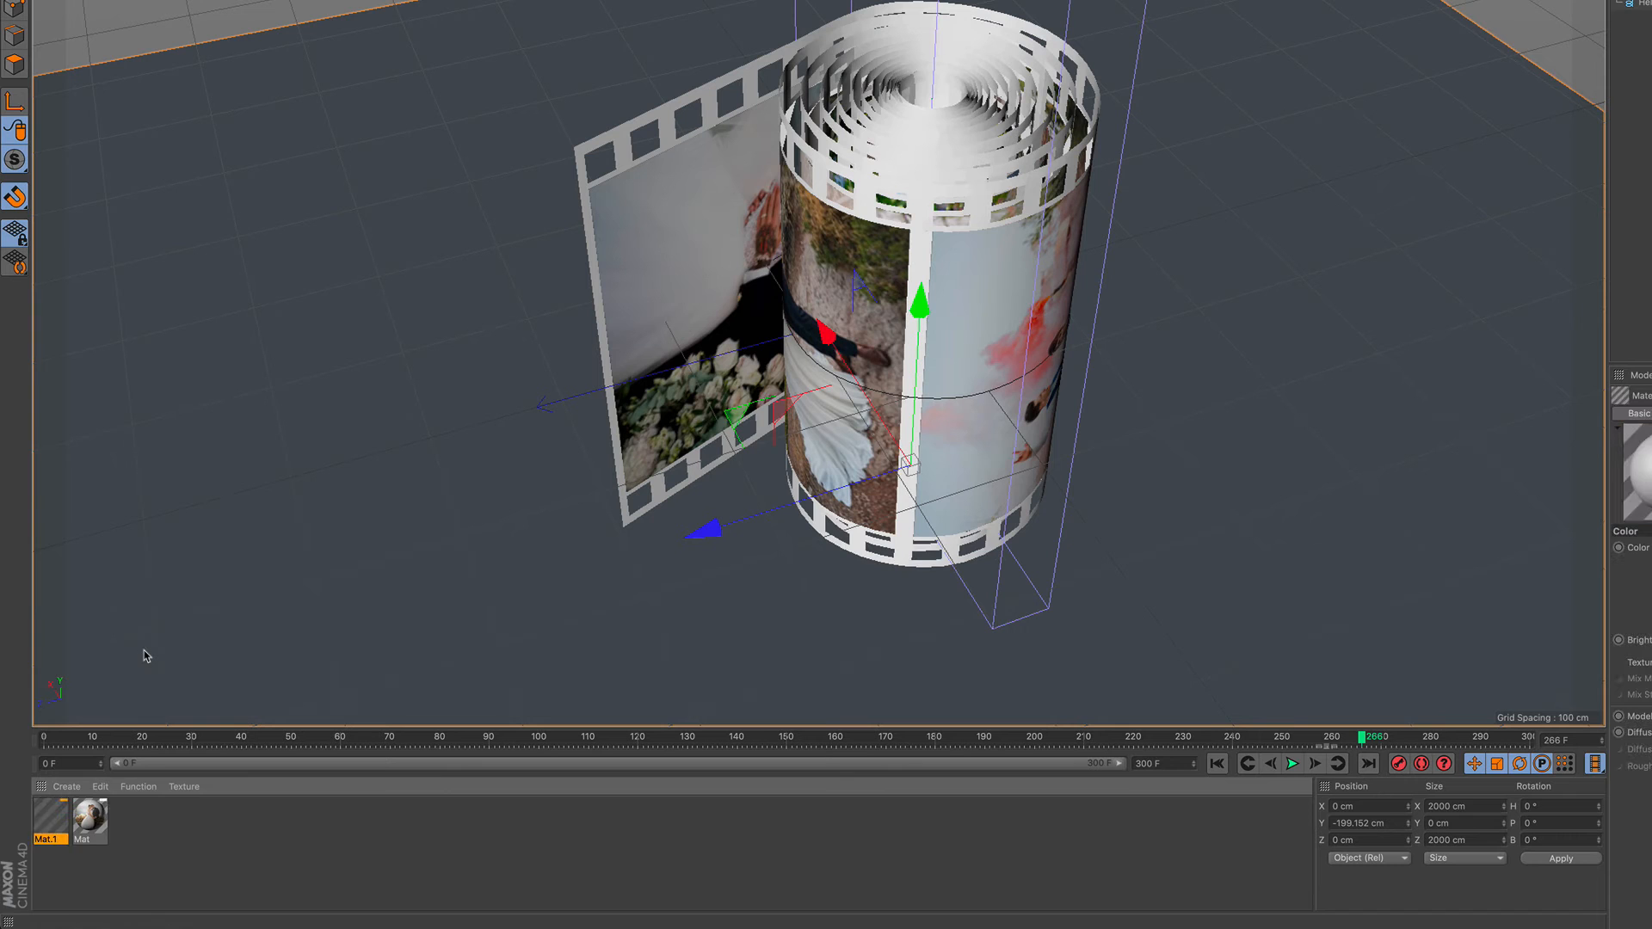
pyautogui.doubleClick(49, 818)
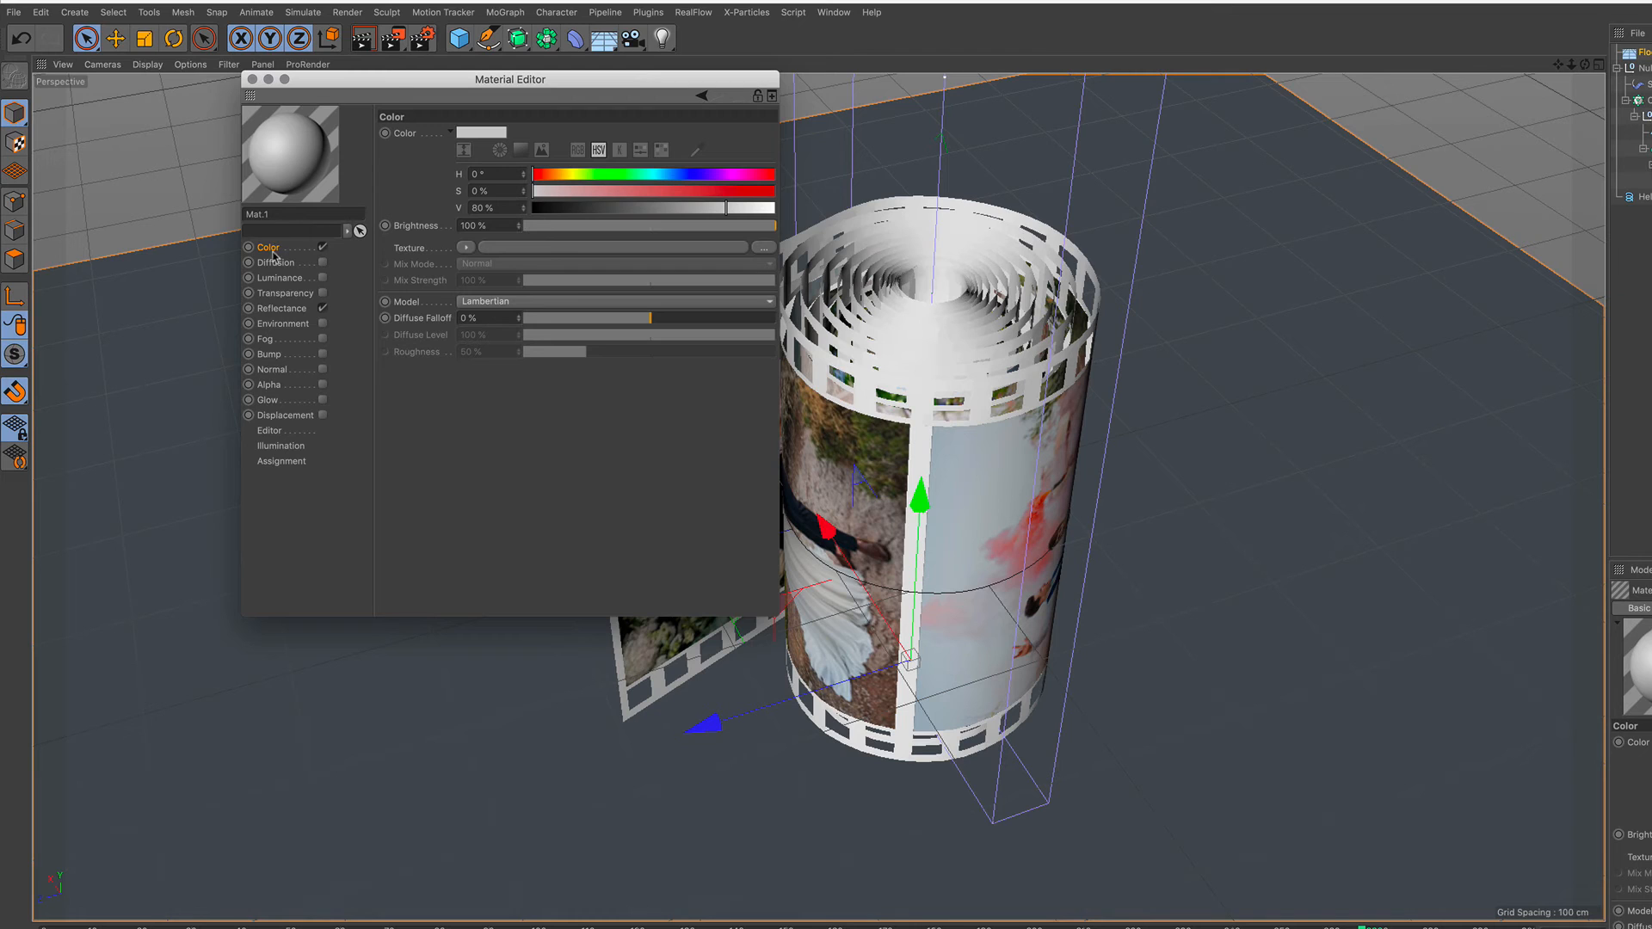
pyautogui.click(279, 308)
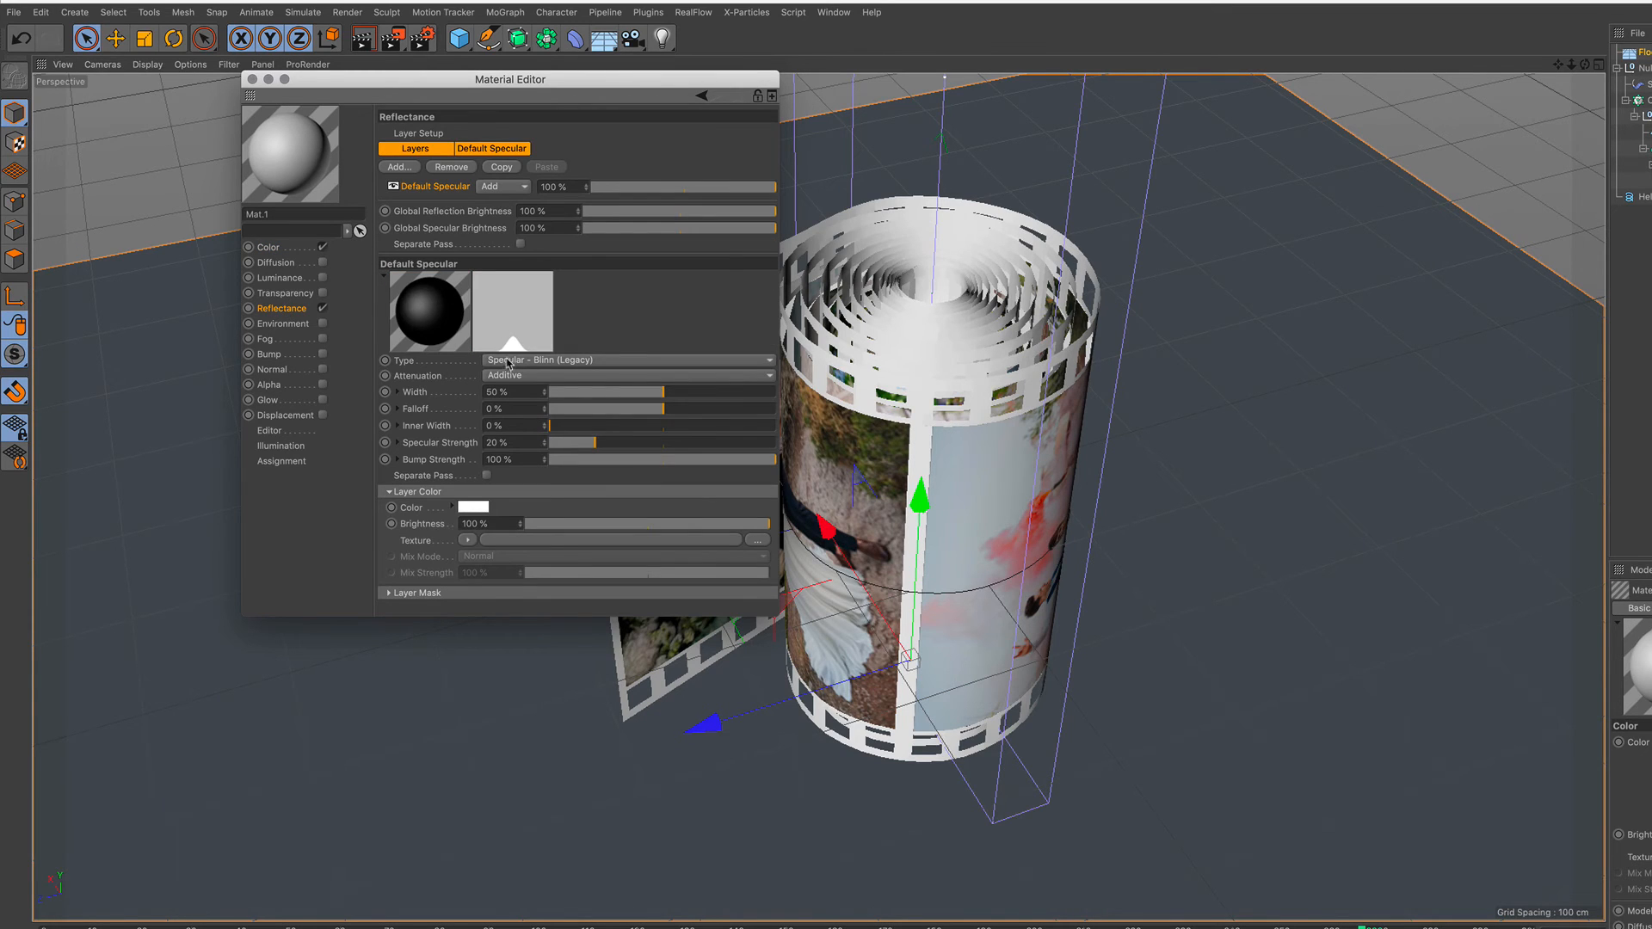
pyautogui.click(550, 362)
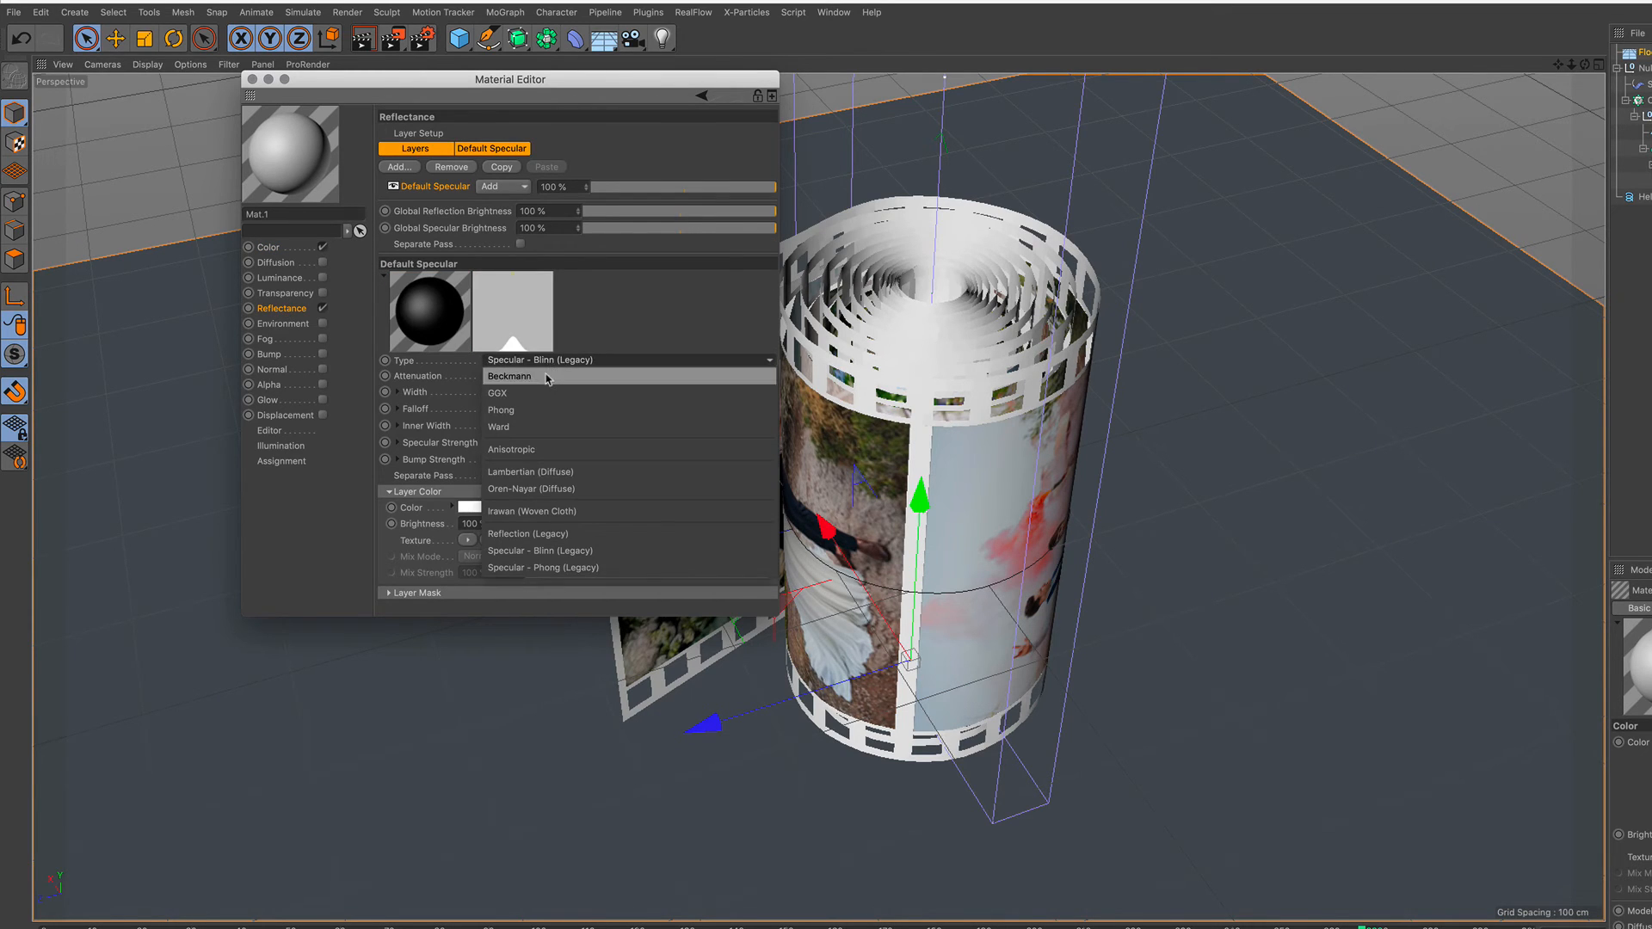
pyautogui.click(547, 378)
pyautogui.moveTo(662, 393); pyautogui.dragTo(556, 427)
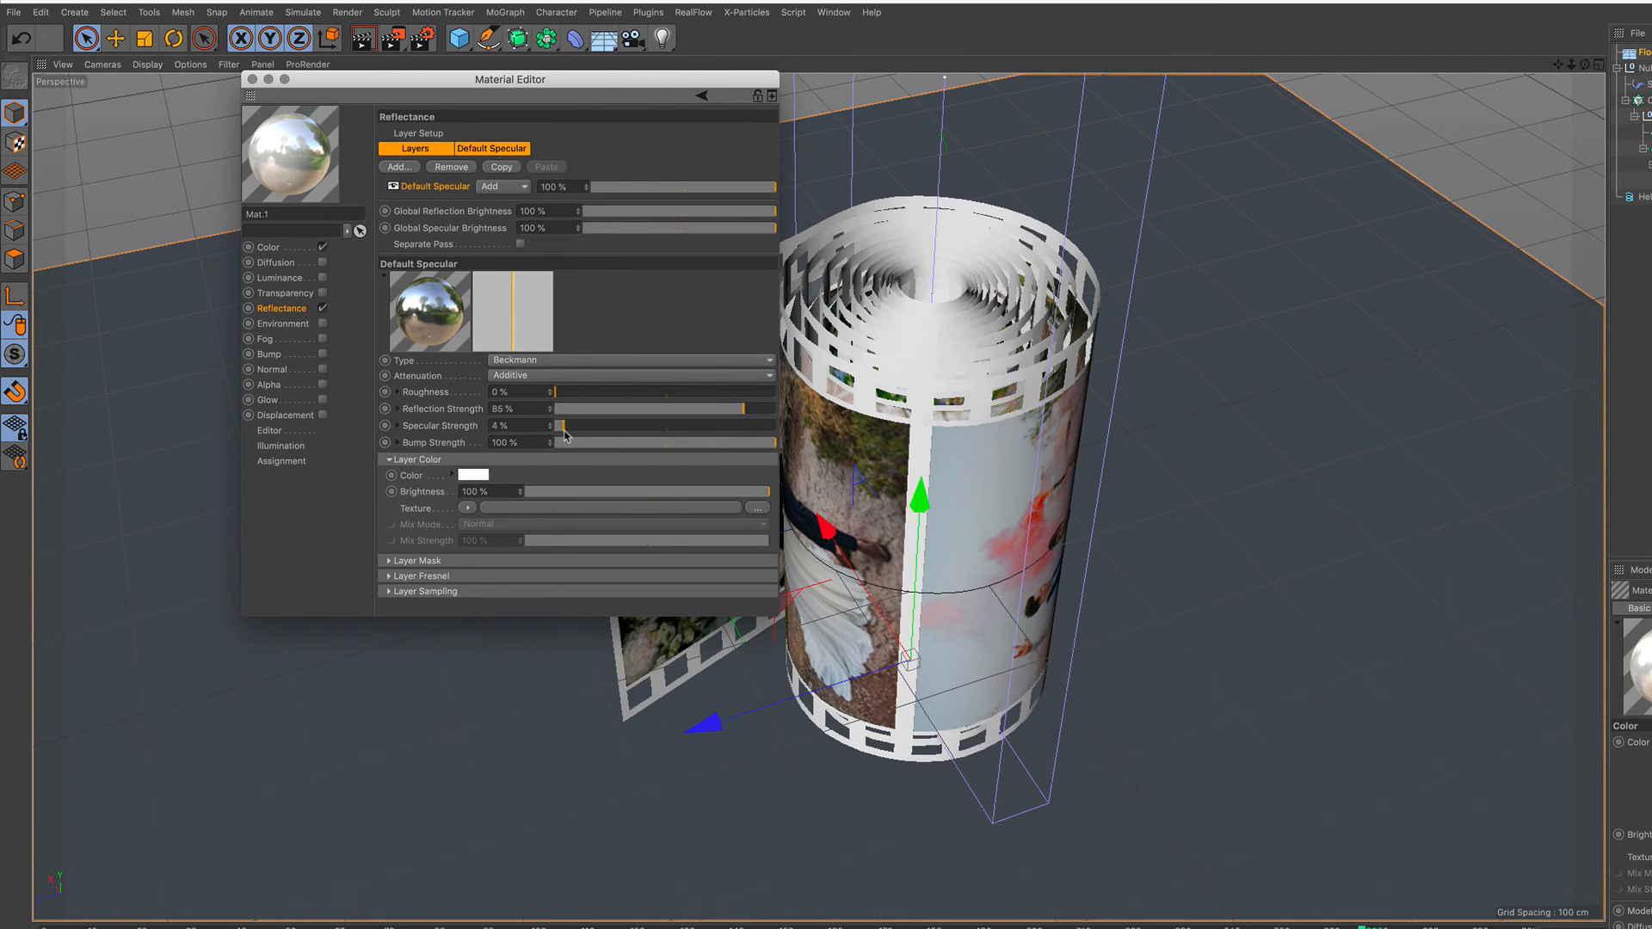
pyautogui.click(252, 79)
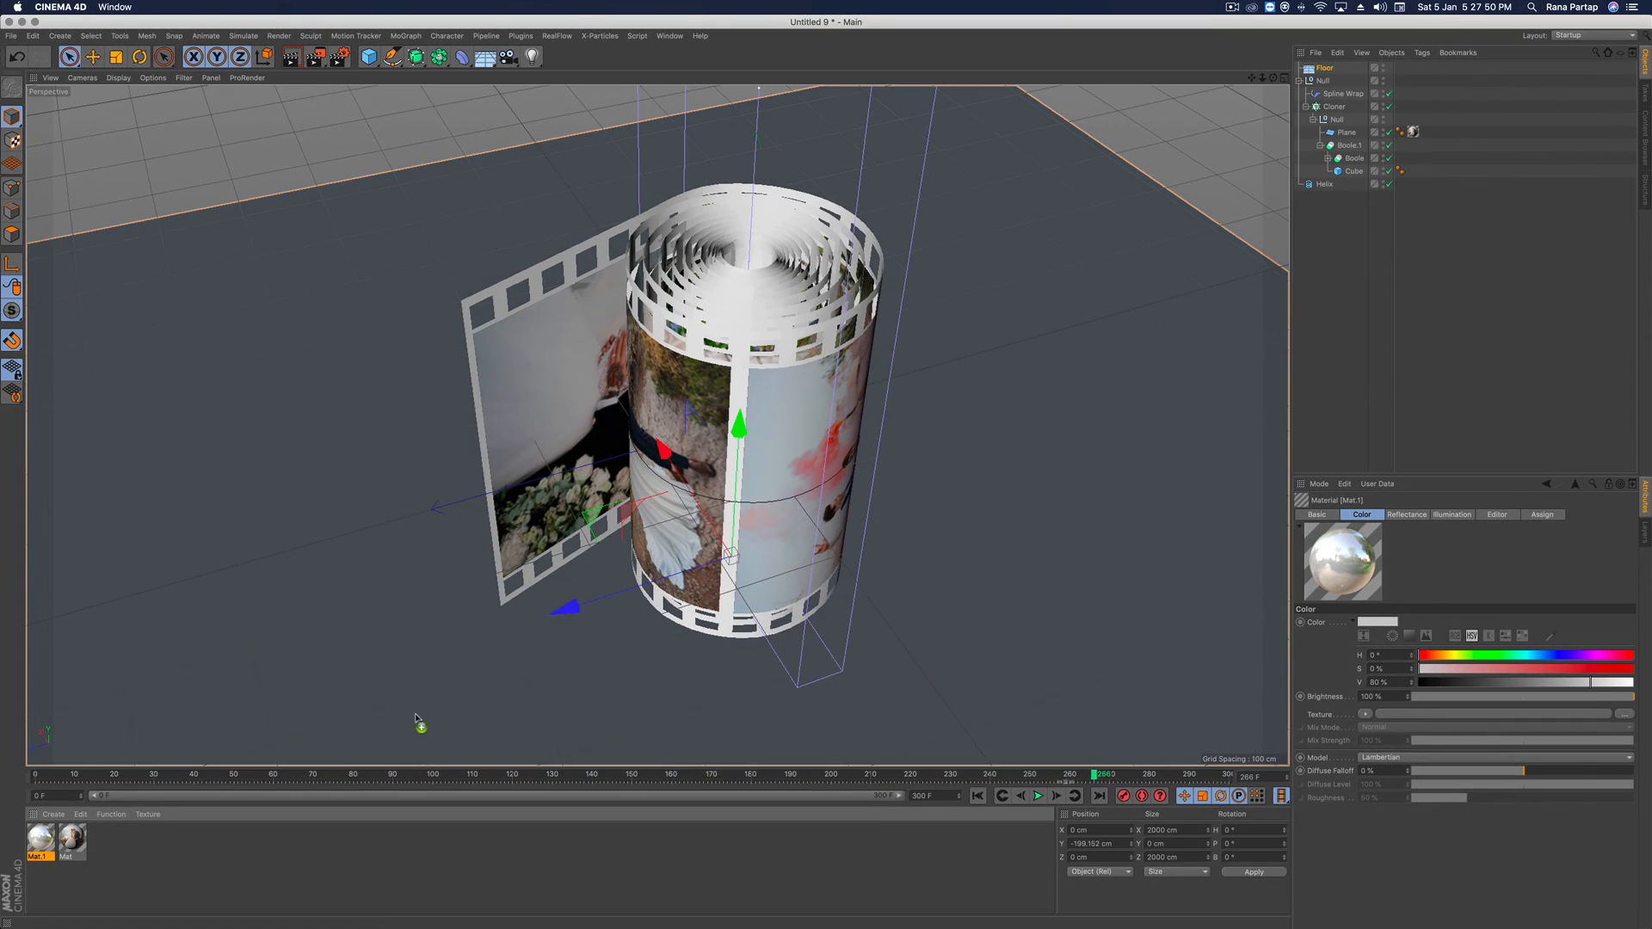
pyautogui.moveTo(440, 716); pyautogui.dragTo(440, 719)
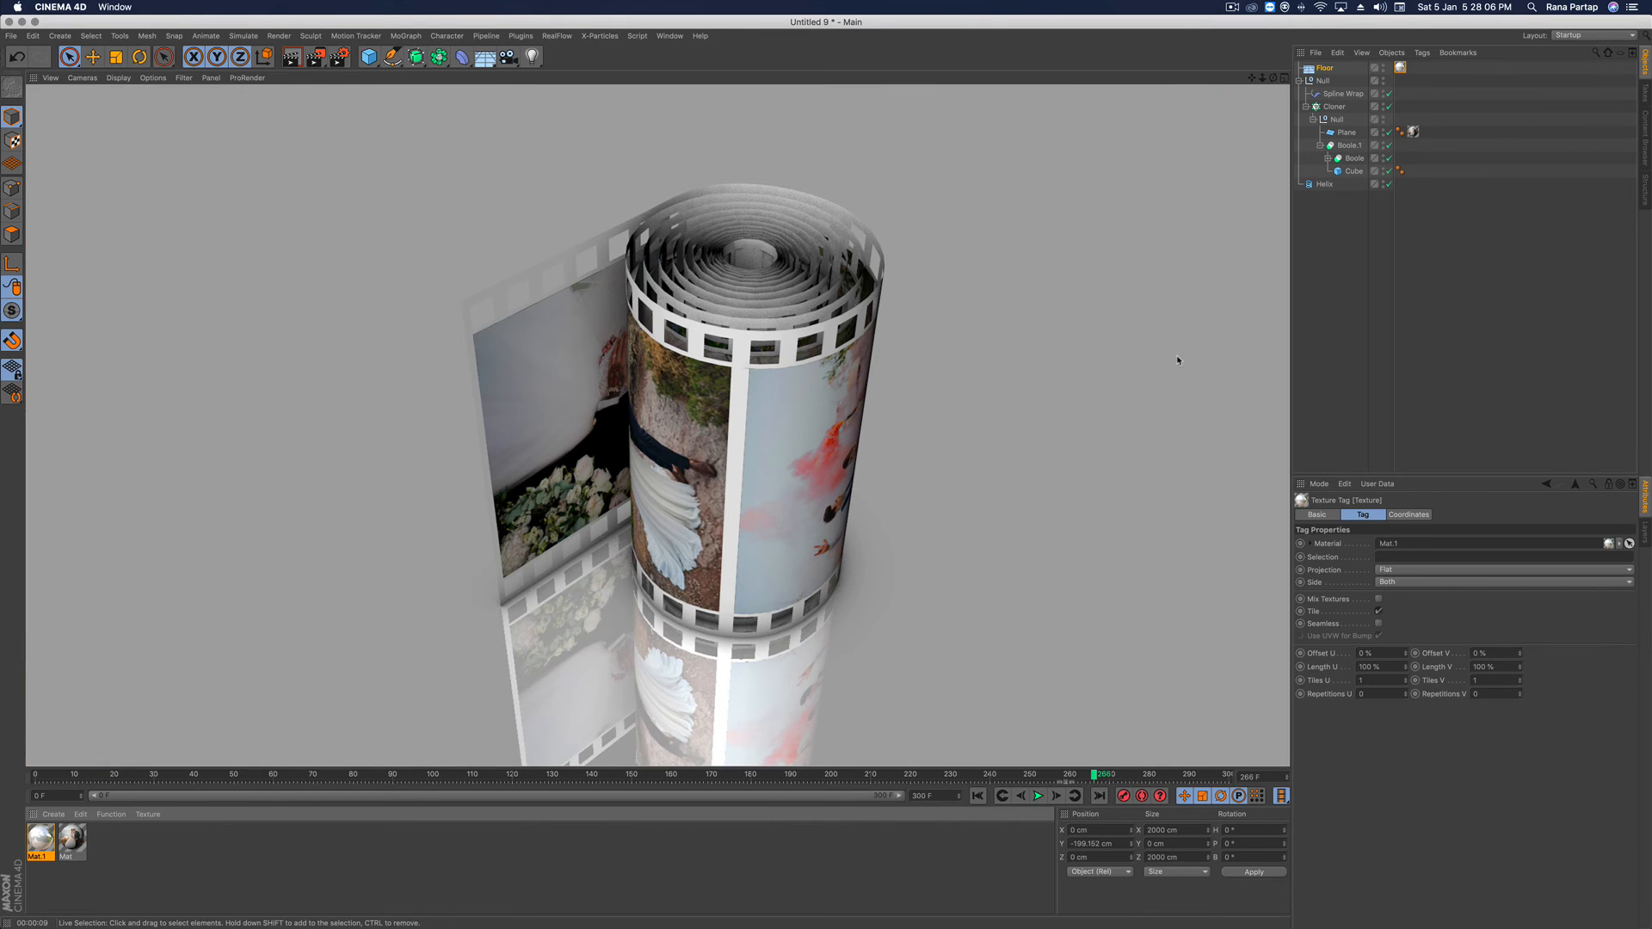
# Play the animation from the first frame, pause it at frame 173 and render the view to check the floor reflection
pyautogui.click(978, 796)
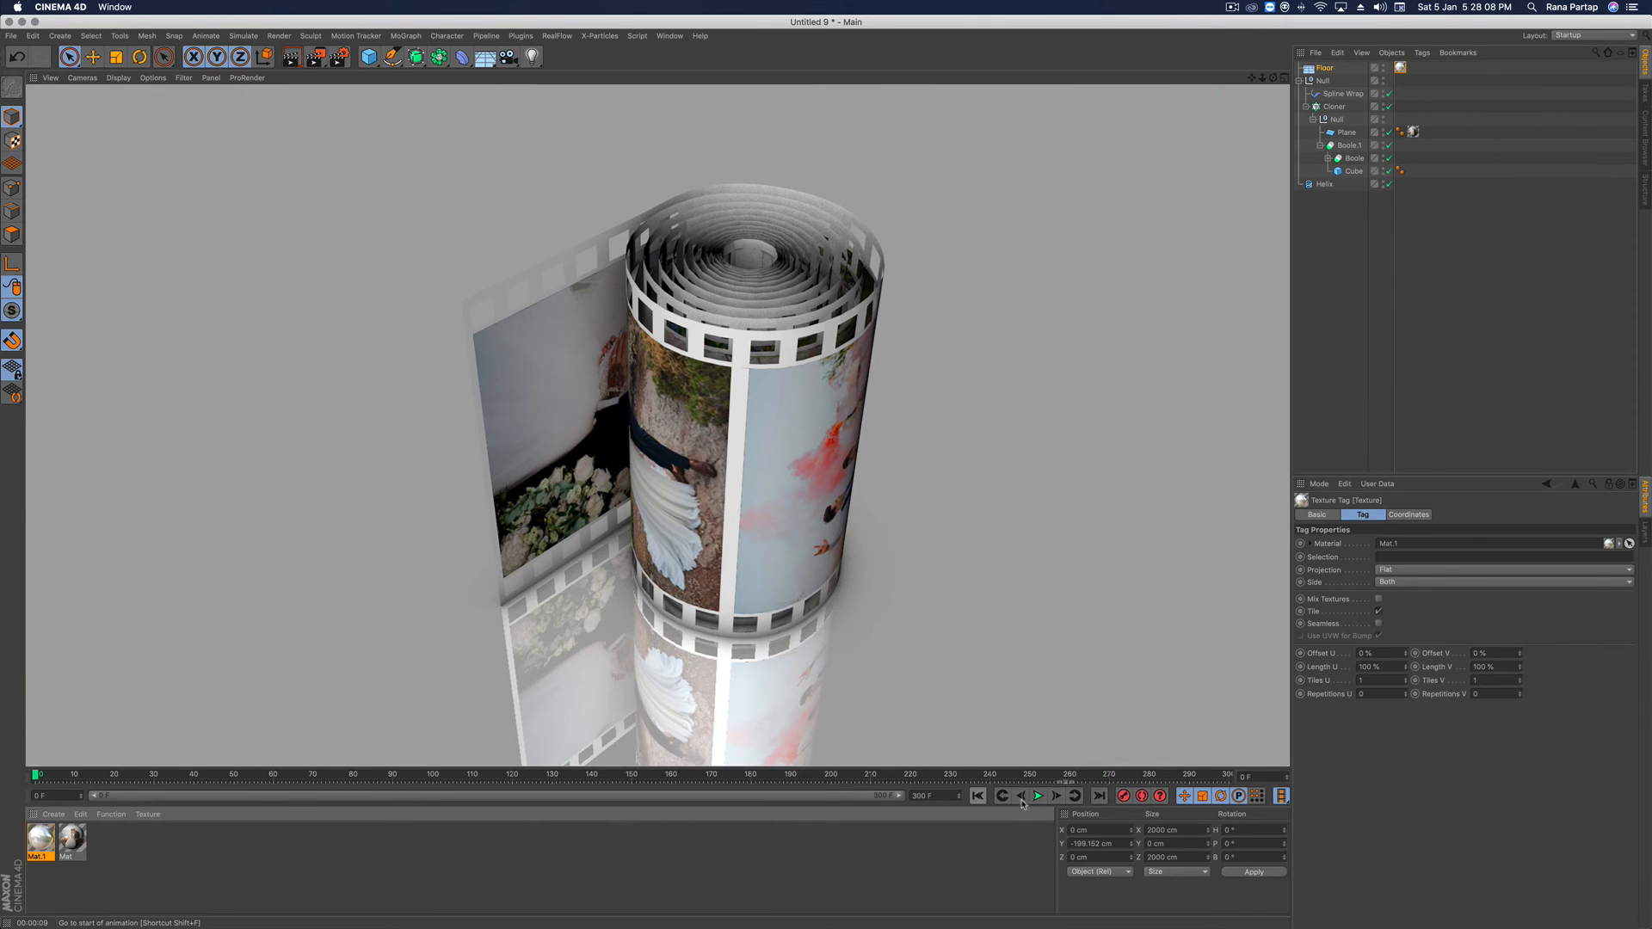
pyautogui.click(1038, 795)
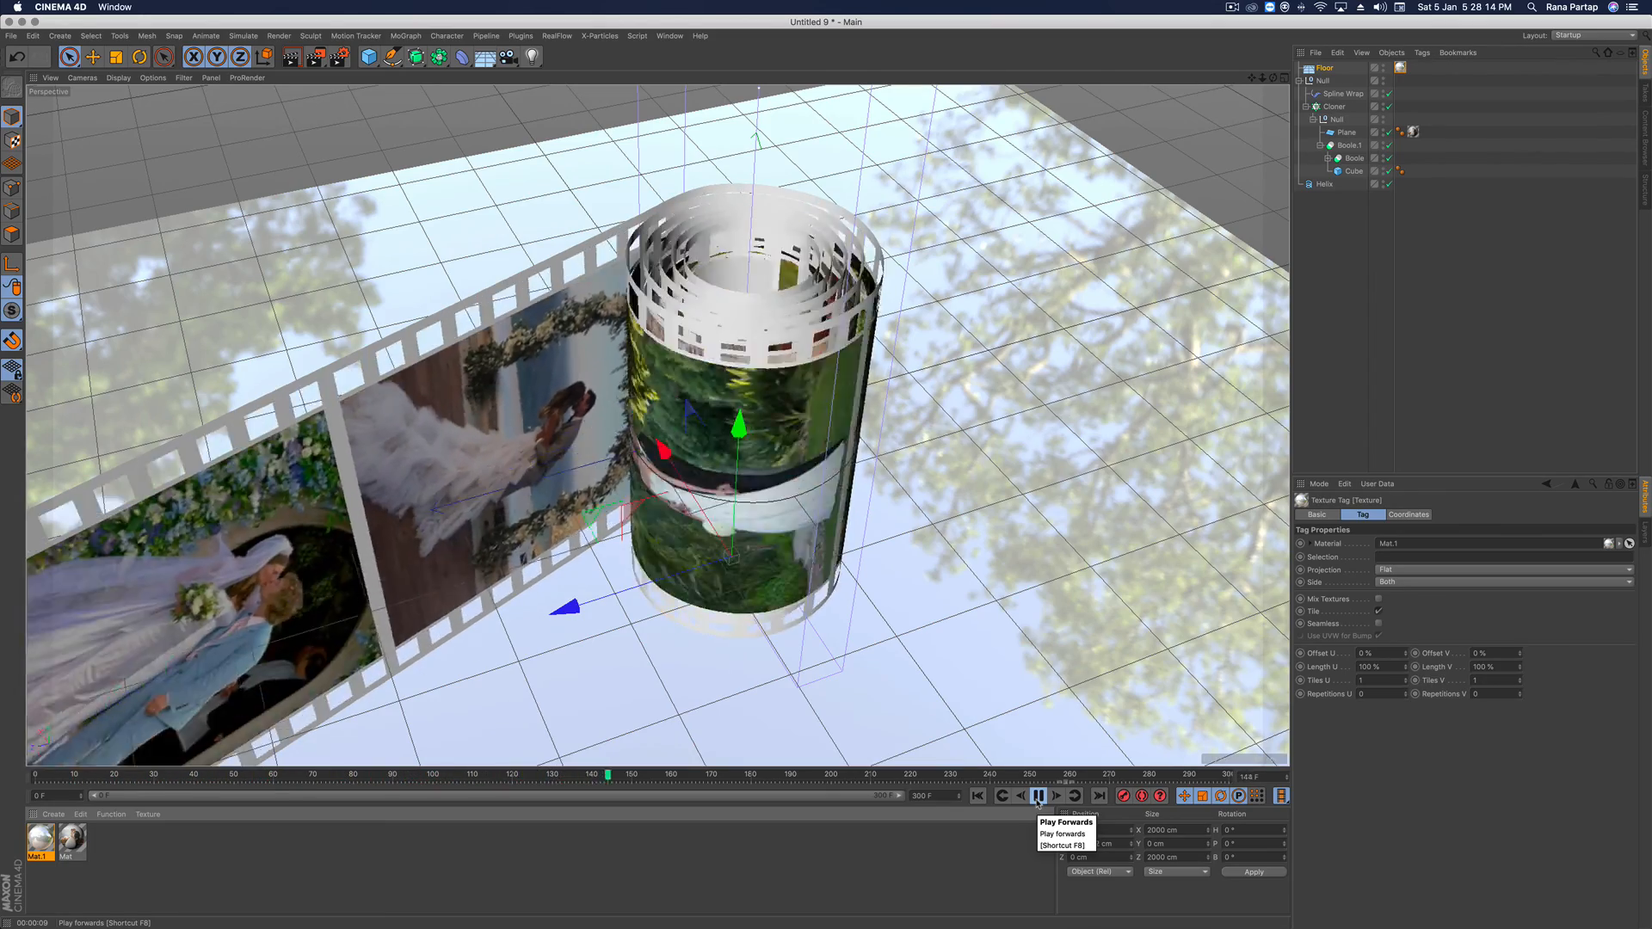
pyautogui.click(1037, 804)
pyautogui.click(1037, 803)
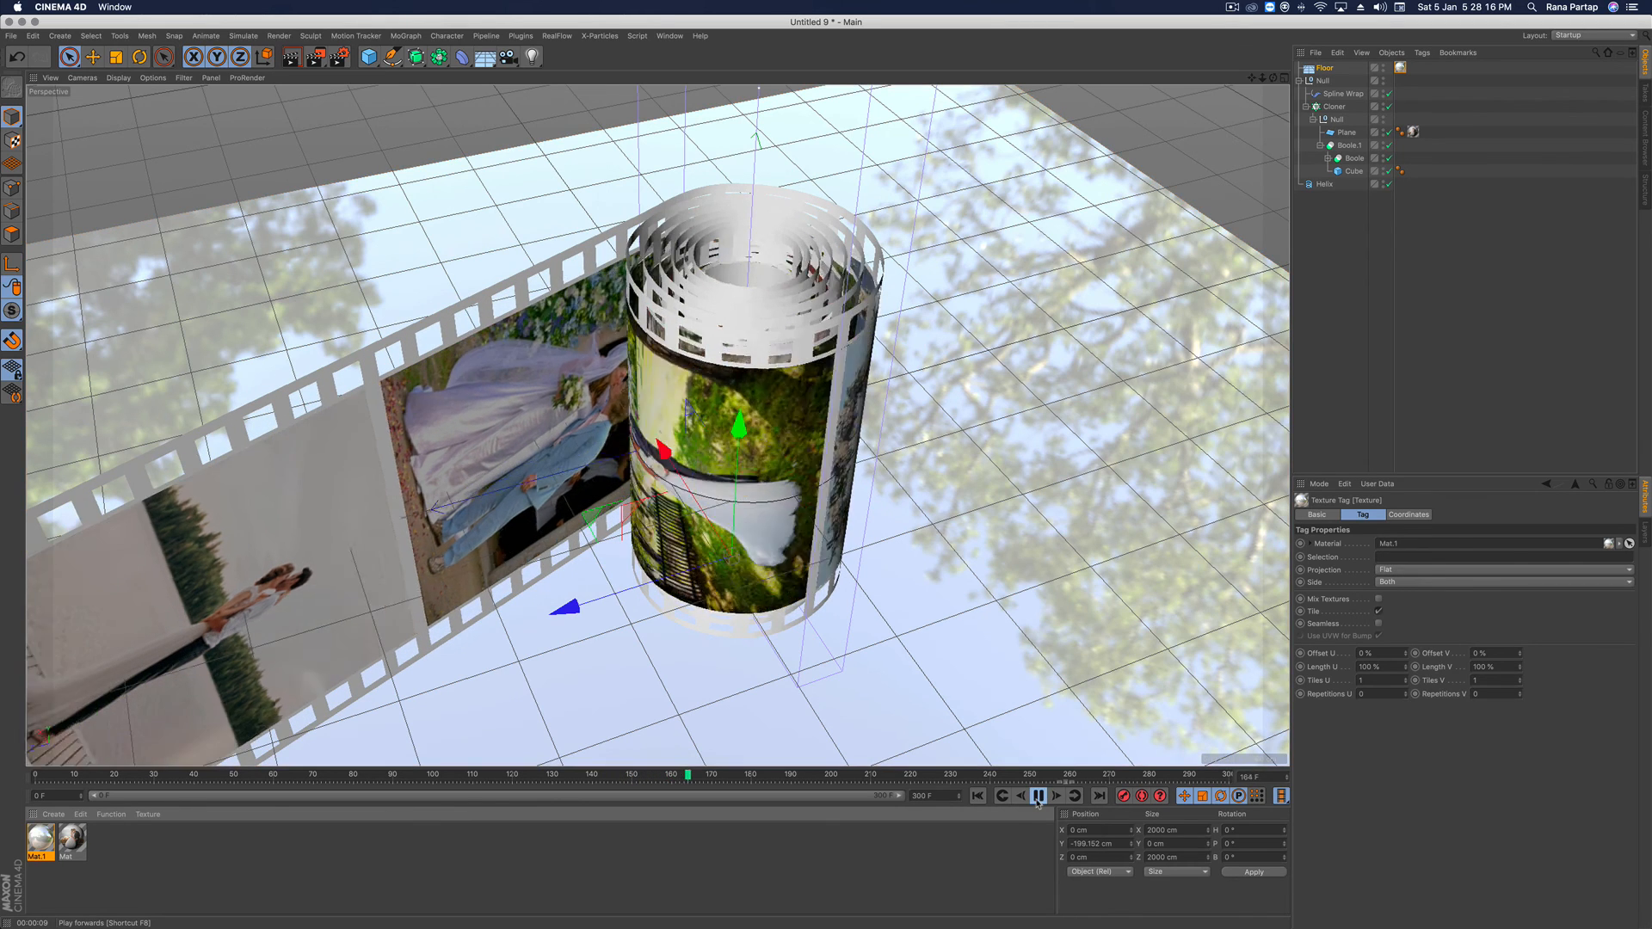
pyautogui.click(1037, 804)
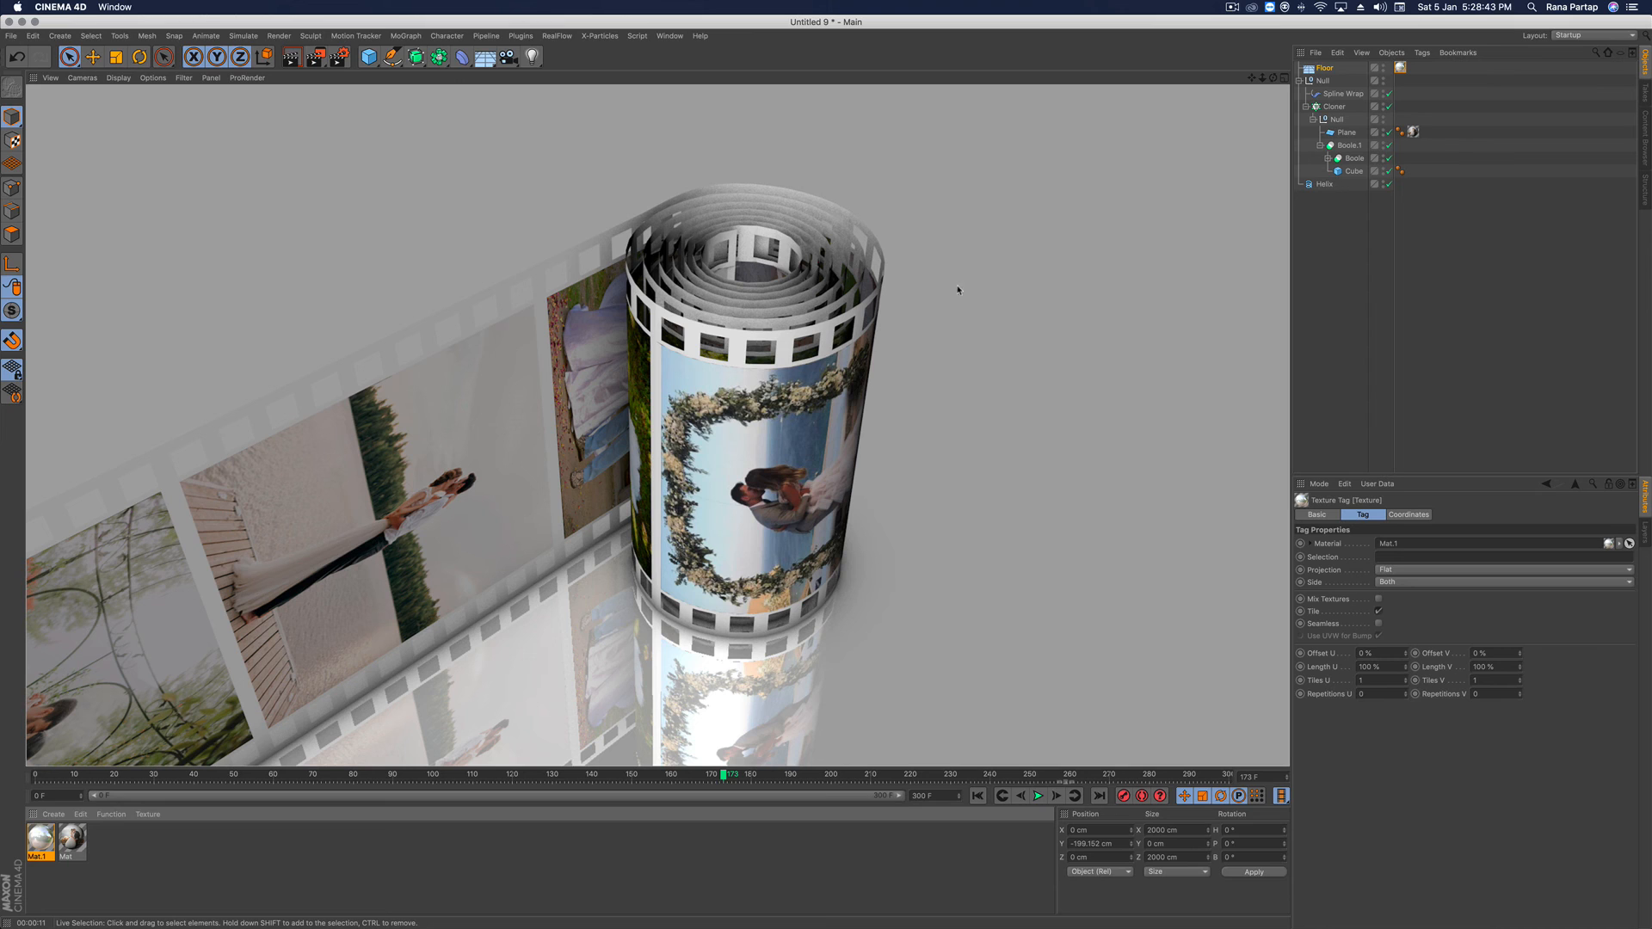
# Set the width and height segments of the Plane inside the nested Boole to 40 each and render the view
pyautogui.click(1329, 159)
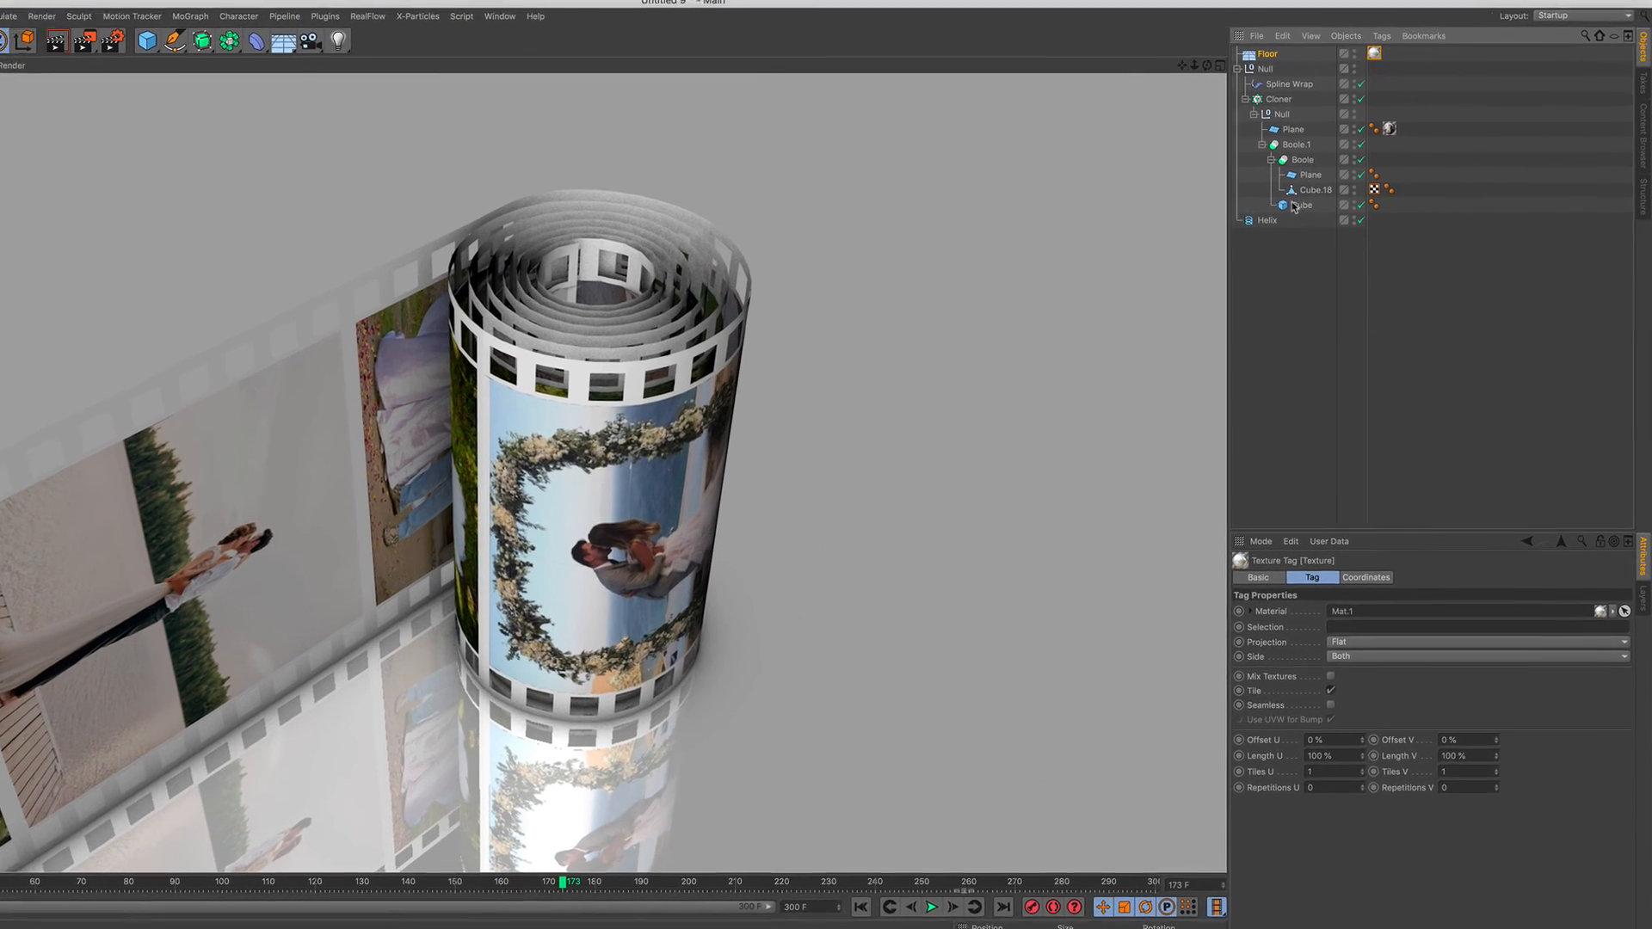
pyautogui.click(1295, 177)
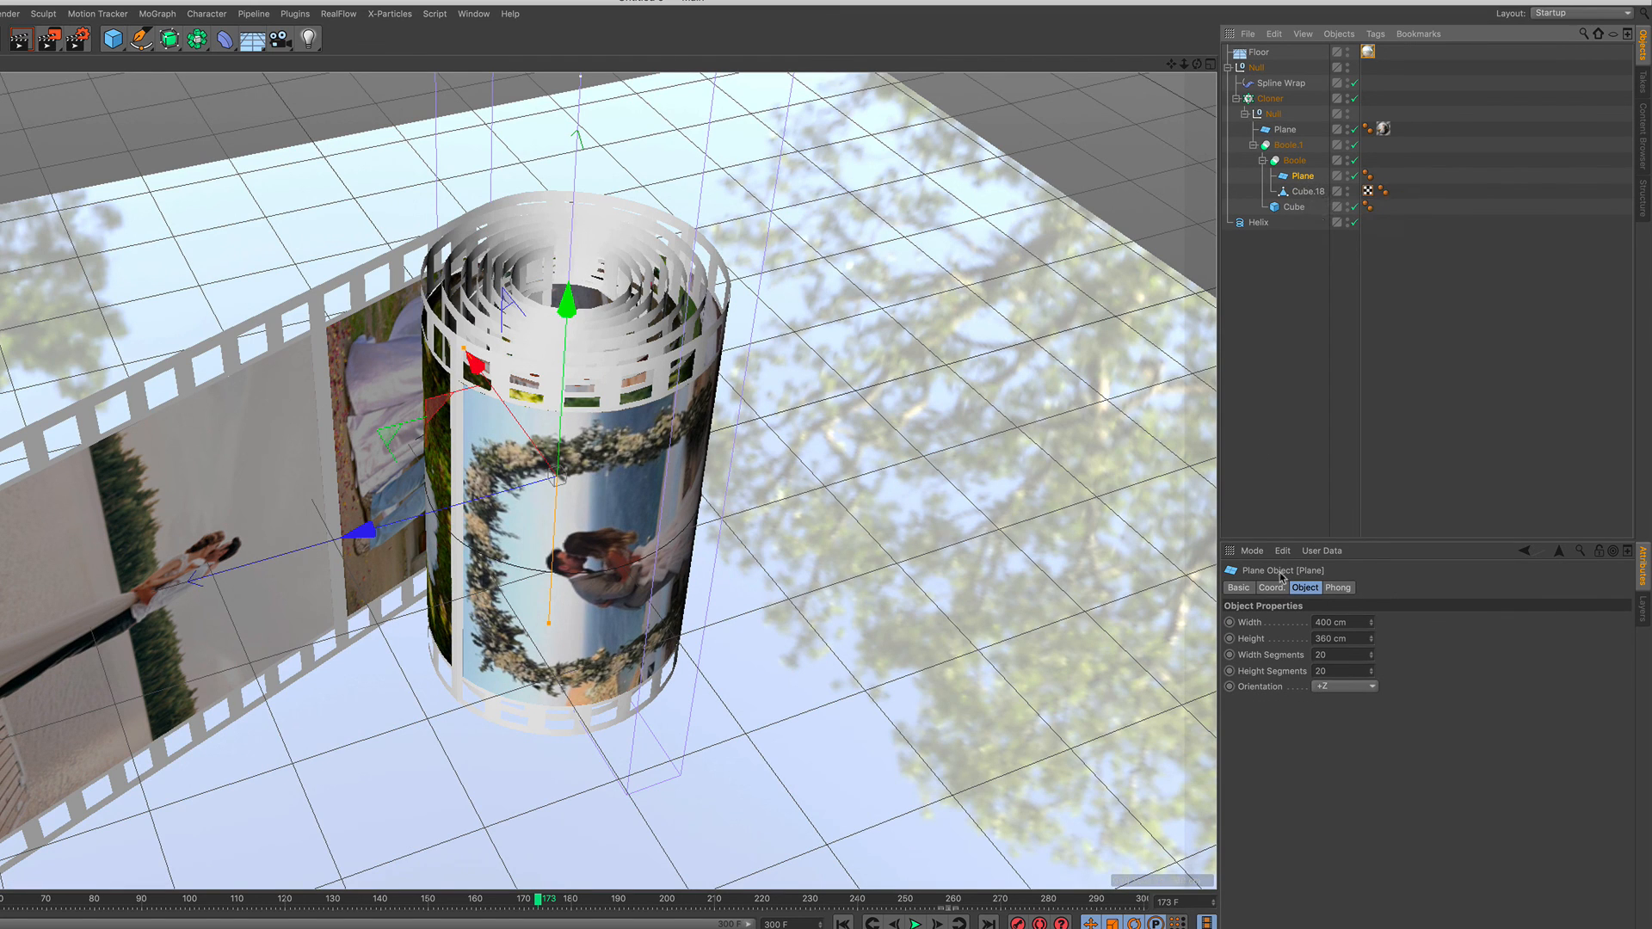
pyautogui.click(1321, 652)
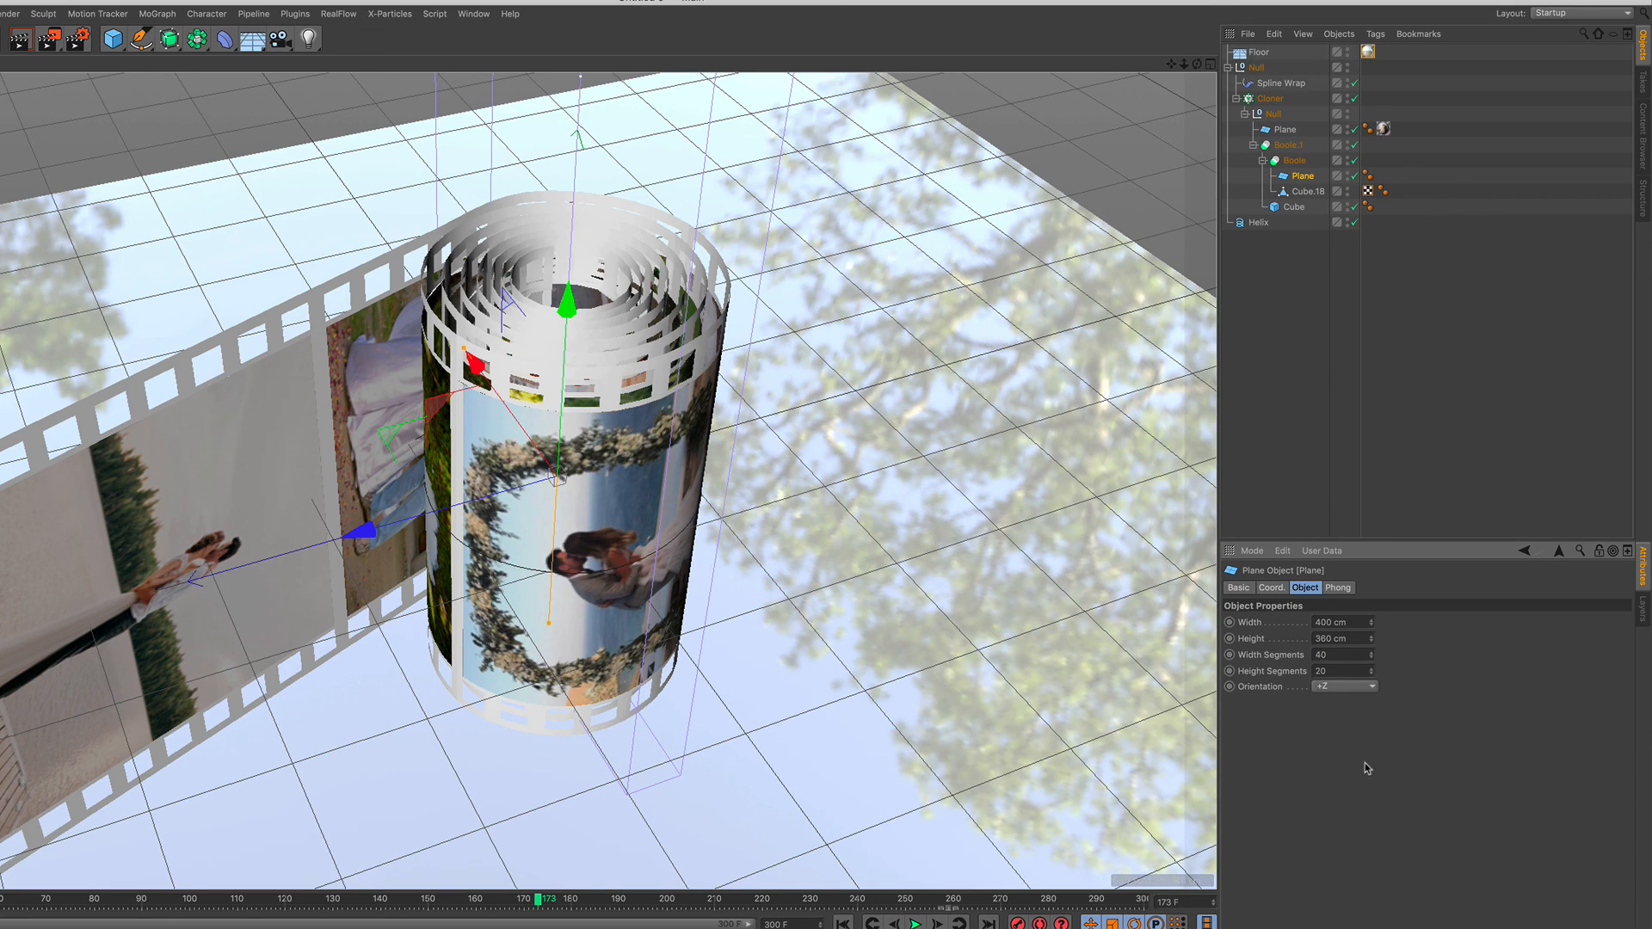
pyautogui.moveTo(1320, 670); pyautogui.dragTo(1305, 718)
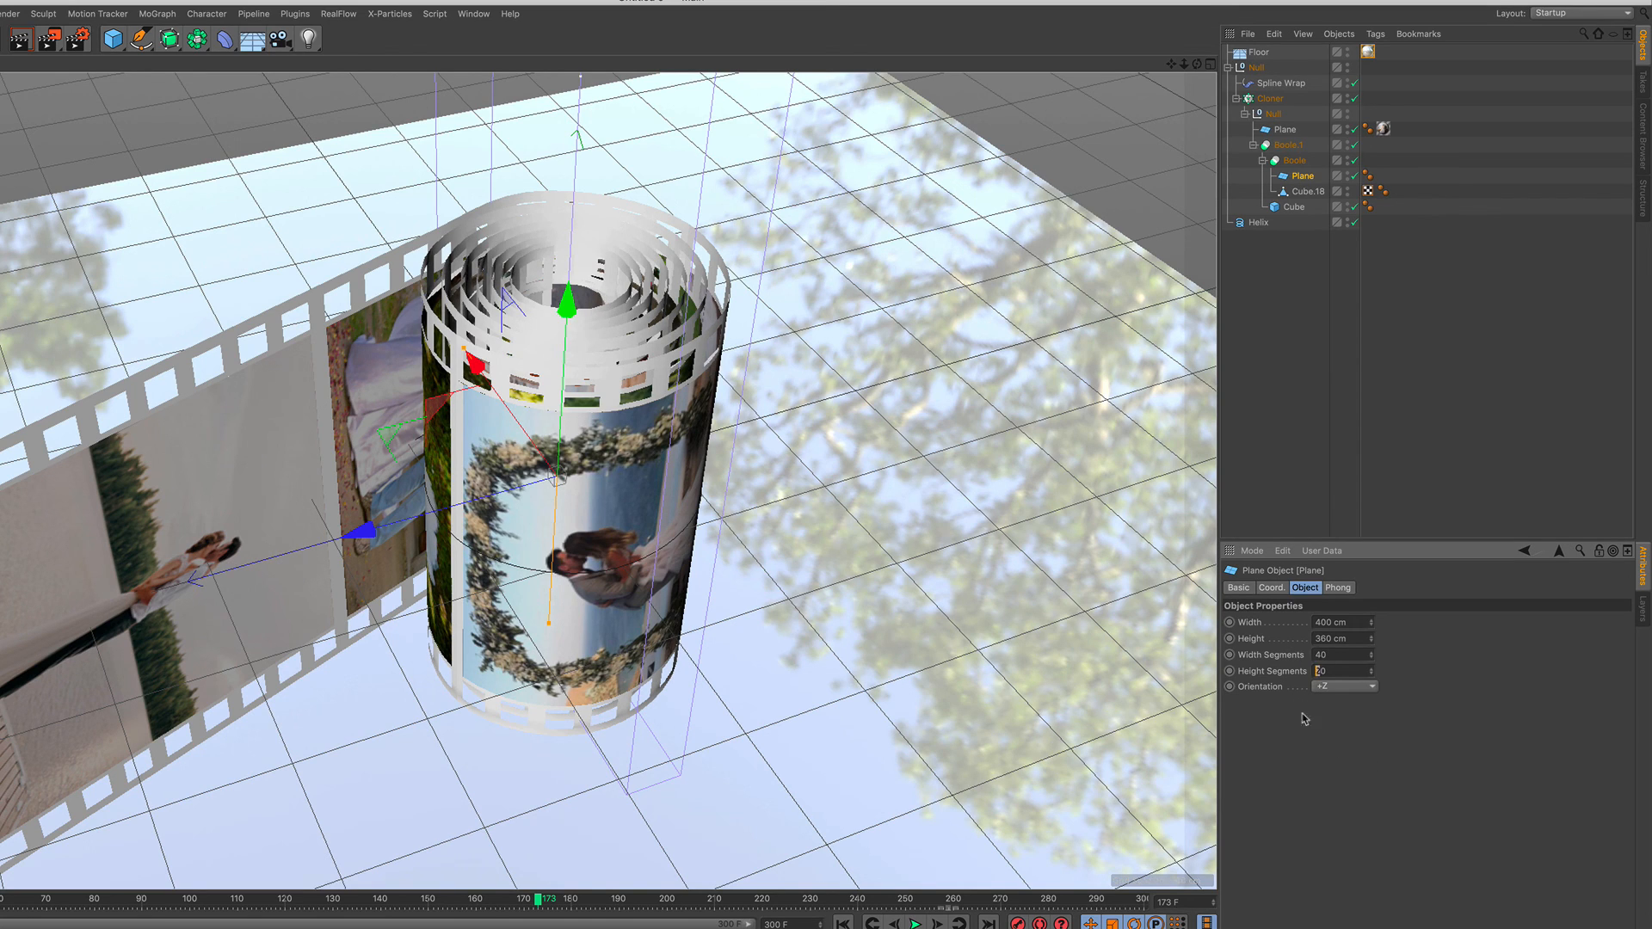
pyautogui.write('4')
pyautogui.press('Return')
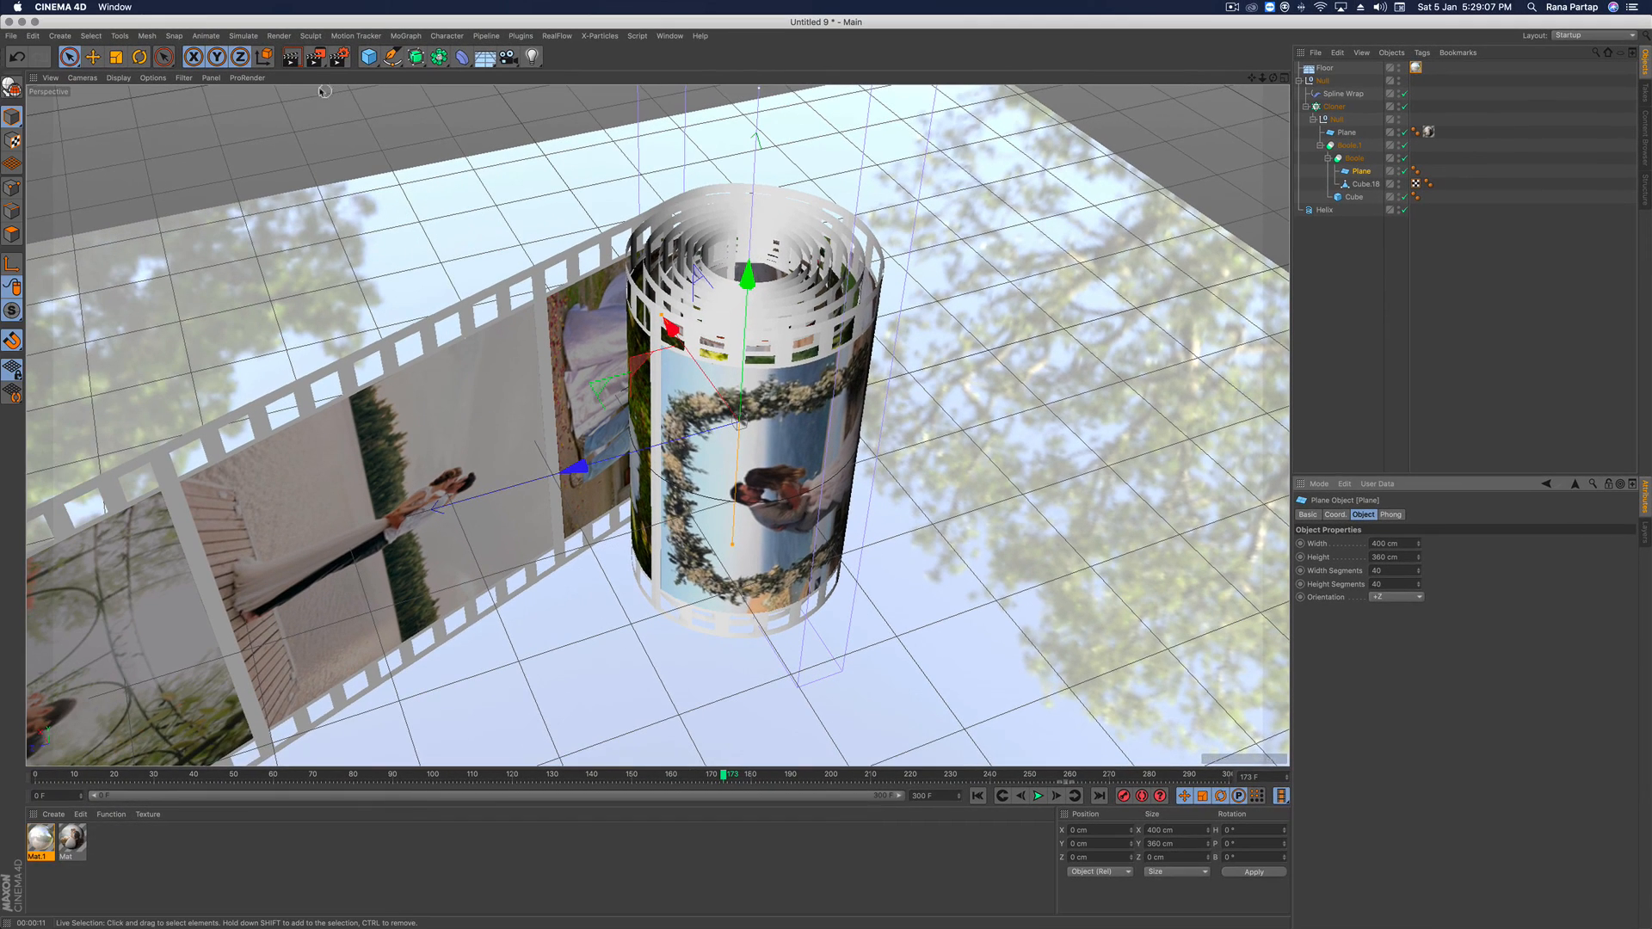
pyautogui.press('super+r')
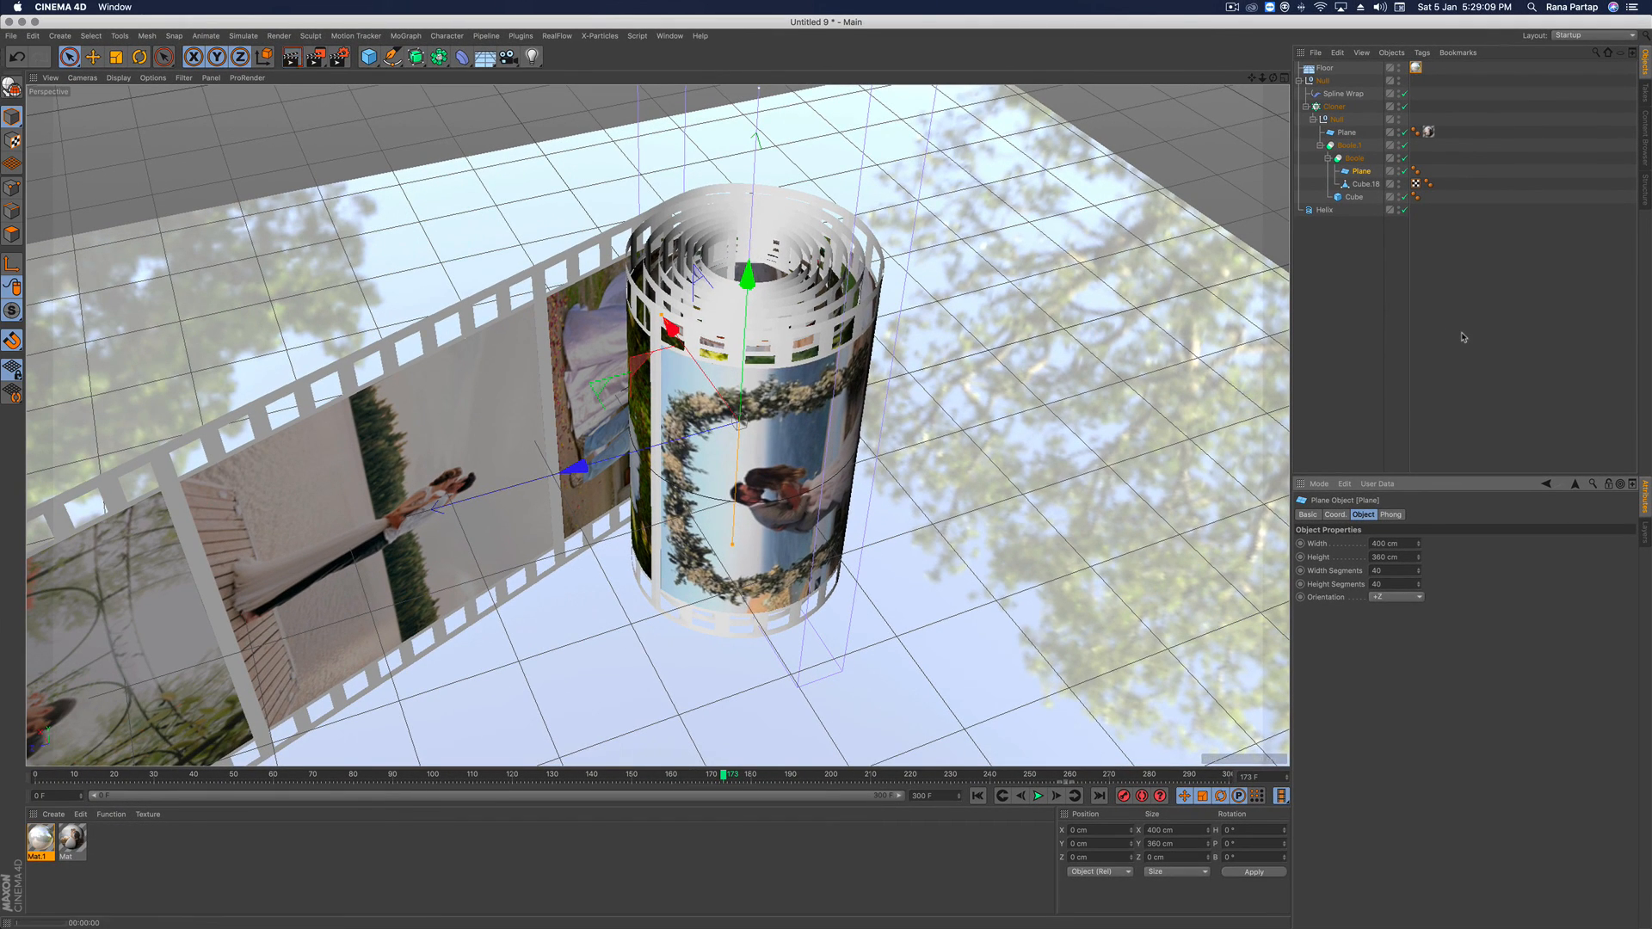